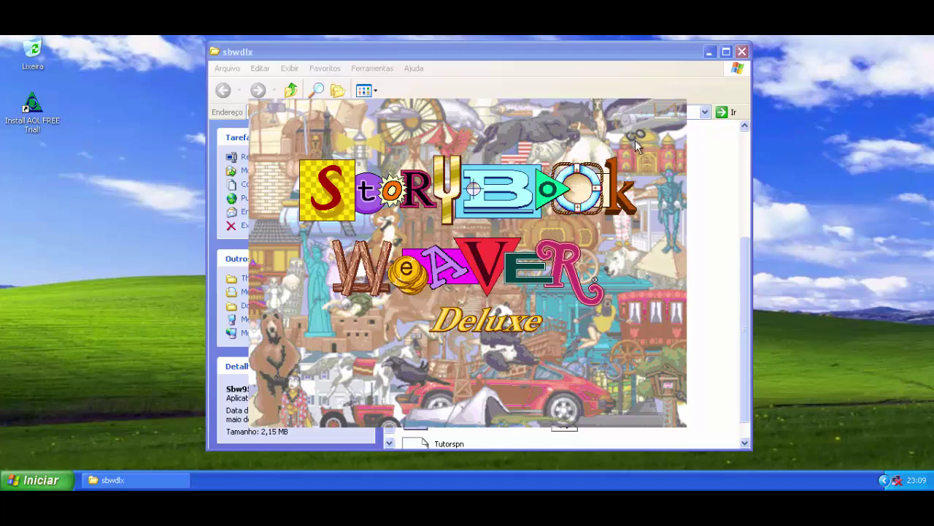
# - Open the story starter "How To Use Storybook Weaver" and go to its page 1
pyautogui.click(365, 131)
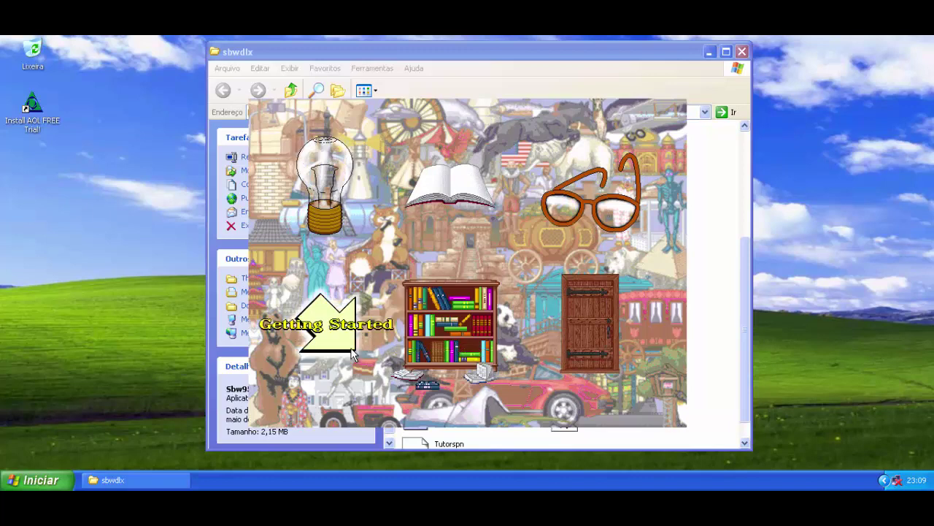
pyautogui.click(327, 203)
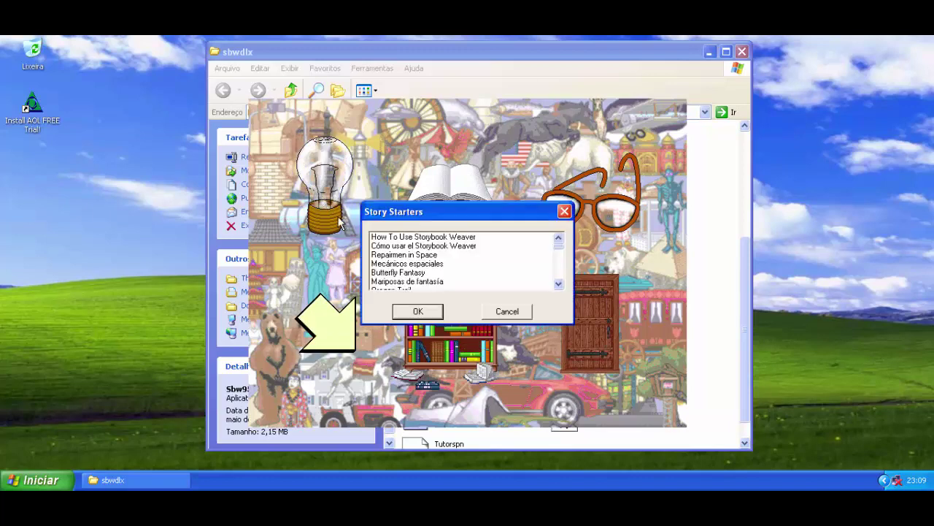
pyautogui.click(447, 238)
pyautogui.click(427, 314)
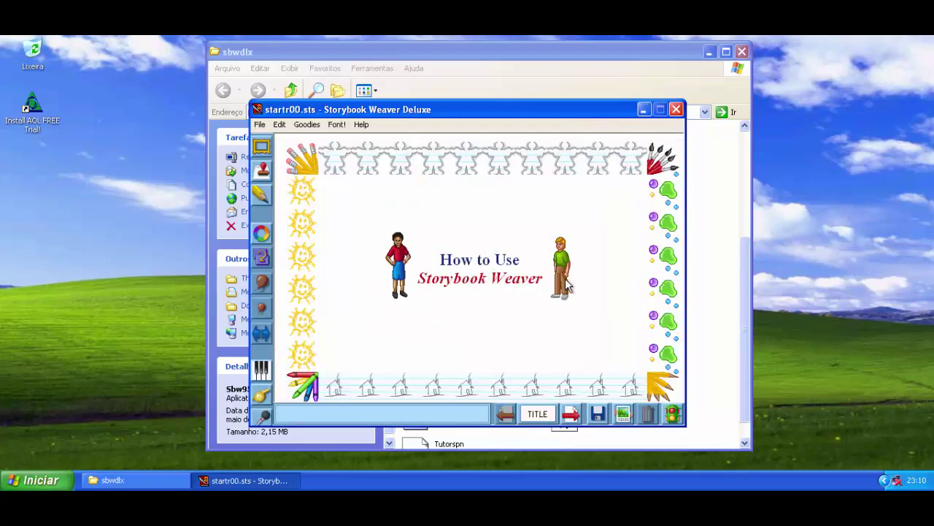
pyautogui.click(573, 416)
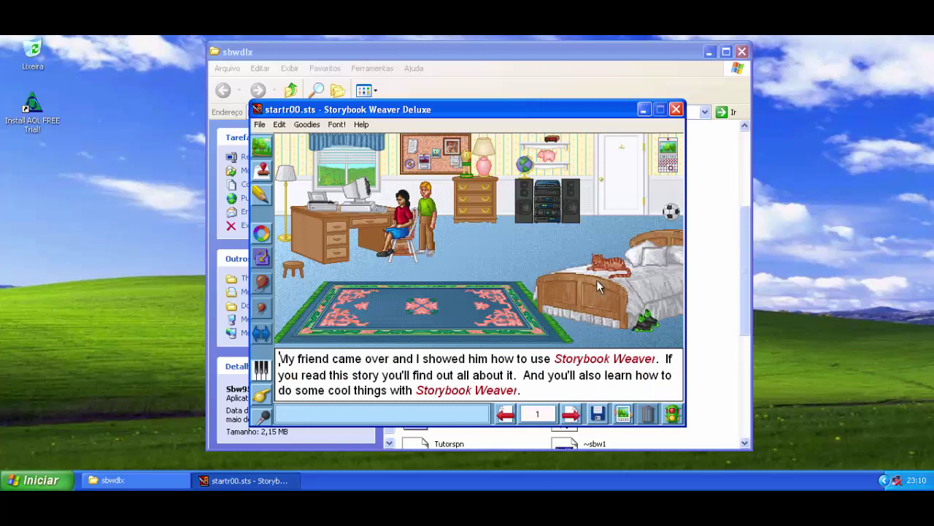
# - Move the roller skates from beside the bed to the open floor above the rug
pyautogui.doubleClick(591, 360)
pyautogui.click(567, 390)
pyautogui.click(619, 273)
pyautogui.moveTo(645, 327); pyautogui.dragTo(476, 264)
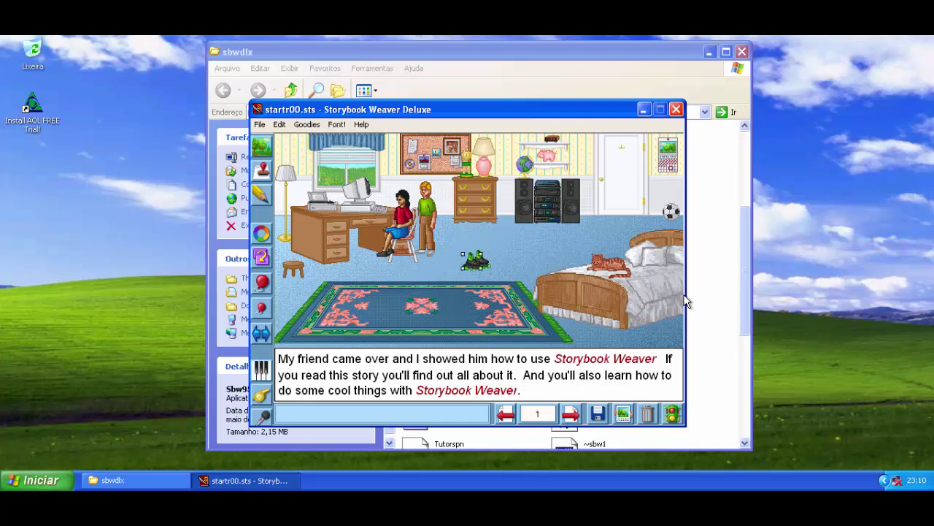
# - Rearrange the bedroom by moving the cat in front of the door, the bed slightly left, and the soccer ball onto the open floor
pyautogui.click(622, 267)
pyautogui.moveTo(635, 259); pyautogui.dragTo(619, 213)
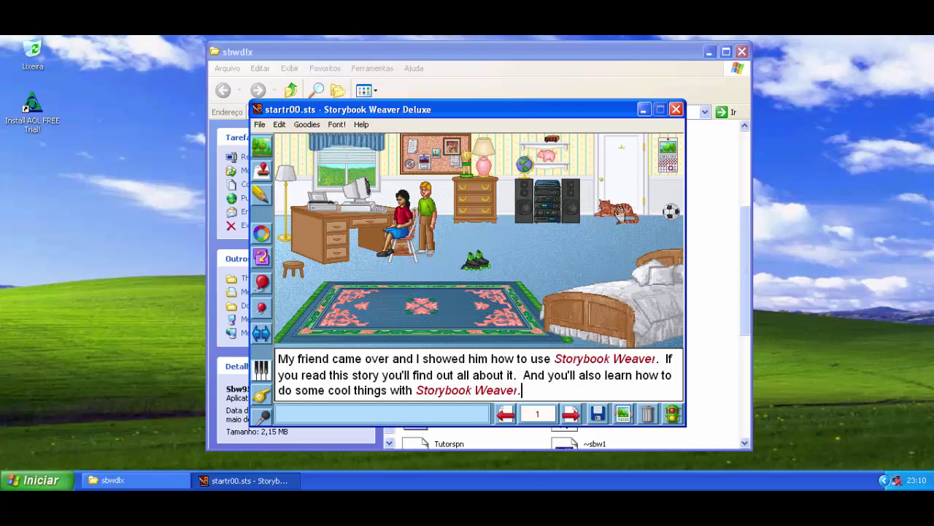
pyautogui.moveTo(633, 300)
pyautogui.mouseDown()
pyautogui.moveTo(622, 278)
pyautogui.moveTo(556, 305)
pyautogui.moveTo(623, 302)
pyautogui.mouseUp()
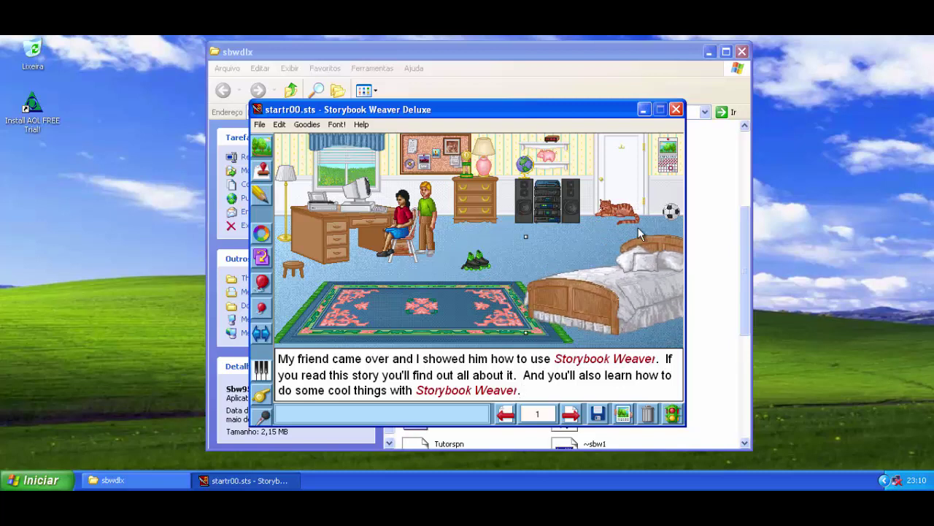
pyautogui.moveTo(668, 220); pyautogui.dragTo(507, 237)
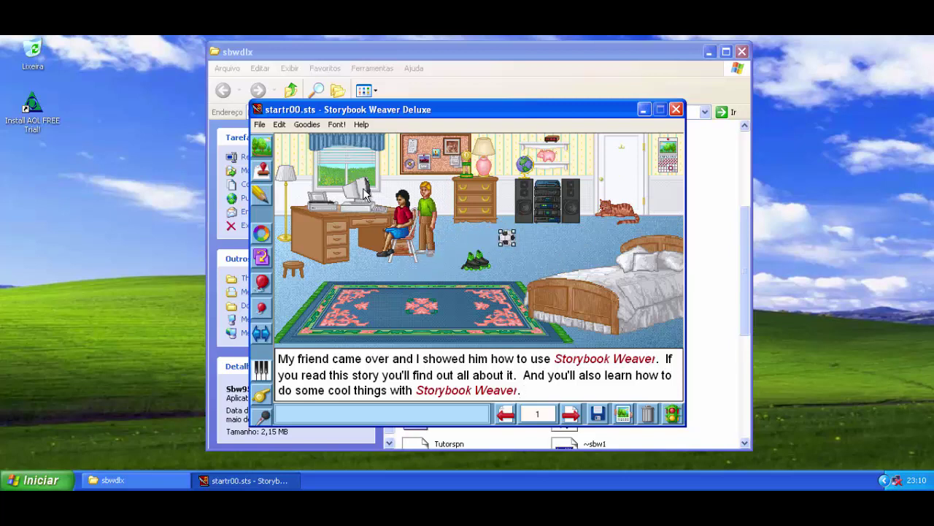
# - Move the computer and seated girl onto the rug, the boy left in front of the chair, and the printer and desk to the right
pyautogui.moveTo(365, 191); pyautogui.dragTo(353, 274)
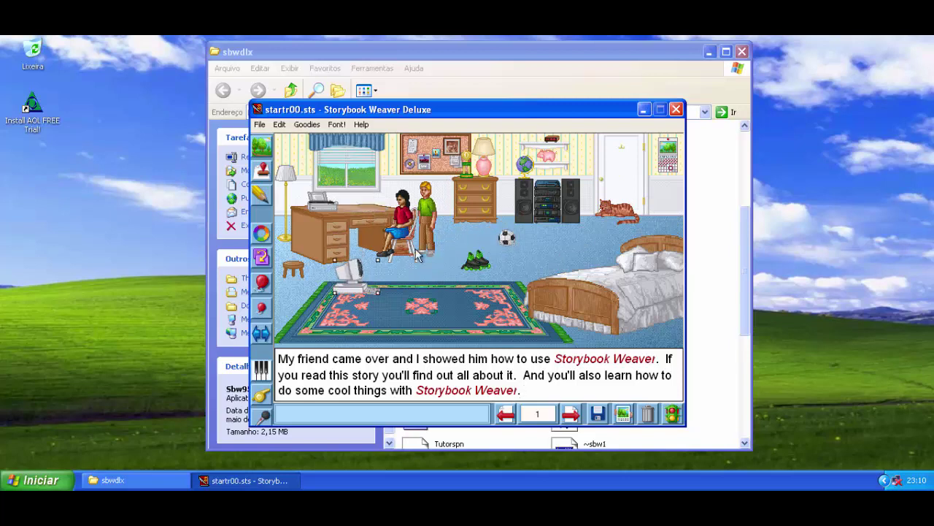
pyautogui.moveTo(399, 212); pyautogui.dragTo(400, 267)
pyautogui.moveTo(430, 216); pyautogui.dragTo(400, 217)
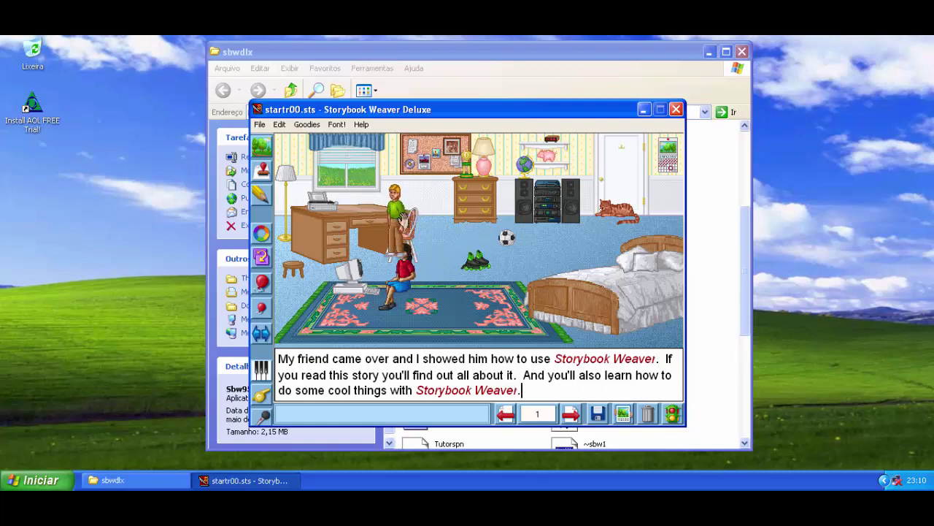
pyautogui.moveTo(326, 207); pyautogui.dragTo(371, 207)
pyautogui.moveTo(407, 286); pyautogui.dragTo(402, 287)
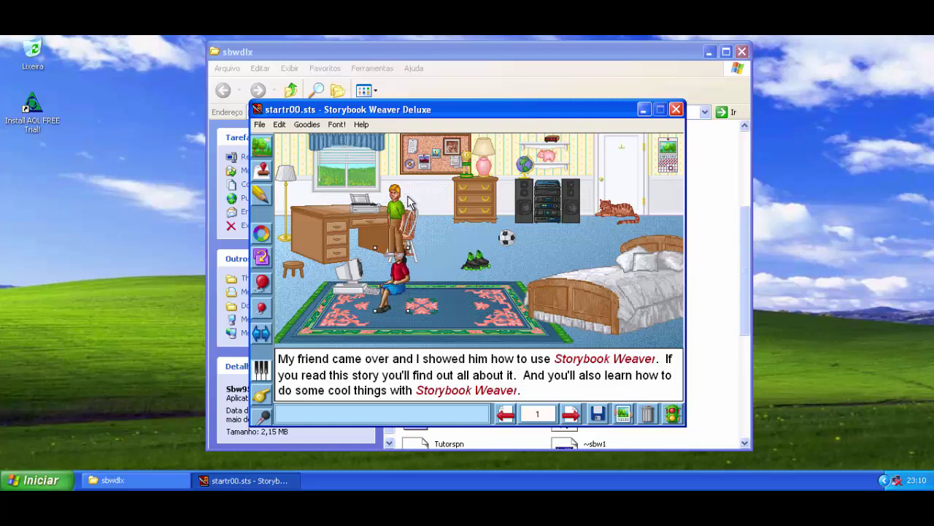
pyautogui.moveTo(344, 230)
pyautogui.mouseDown()
pyautogui.moveTo(569, 228)
pyautogui.moveTo(567, 244)
pyautogui.moveTo(457, 215)
pyautogui.moveTo(321, 233)
pyautogui.moveTo(335, 217)
pyautogui.moveTo(358, 232)
pyautogui.mouseUp()
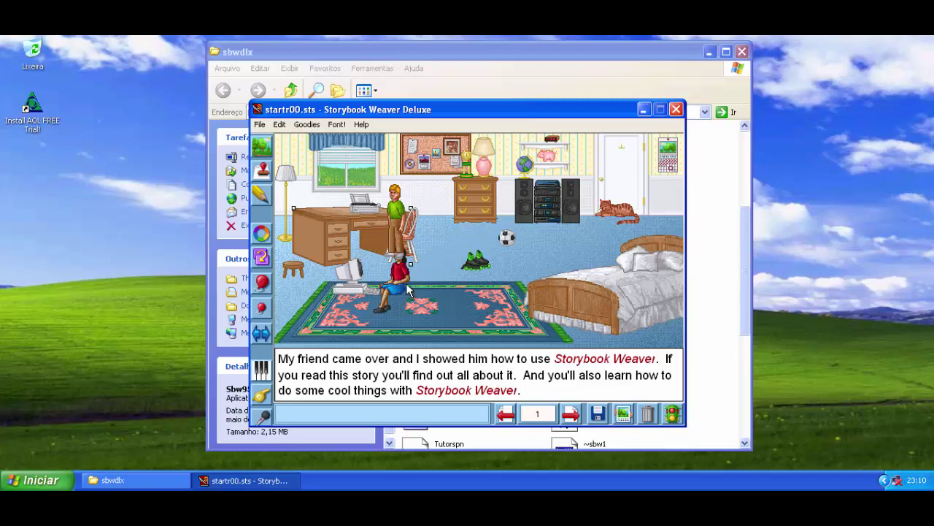
# - On page 2, draw a rough black freehand loop in the Object Editor and place it in the picture
pyautogui.click(573, 415)
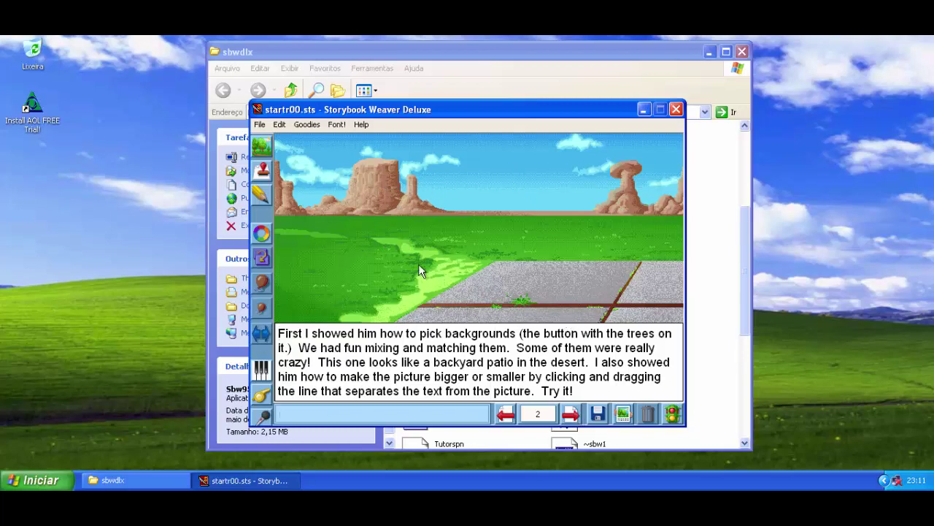
pyautogui.click(264, 195)
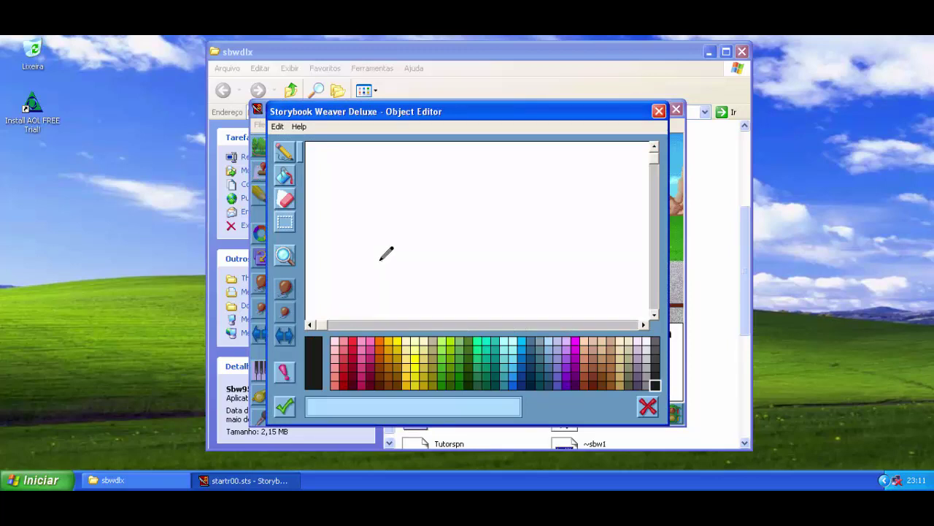
pyautogui.moveTo(380, 257)
pyautogui.mouseDown()
pyautogui.moveTo(401, 219)
pyautogui.moveTo(416, 241)
pyautogui.moveTo(387, 255)
pyautogui.mouseUp()
pyautogui.click(285, 407)
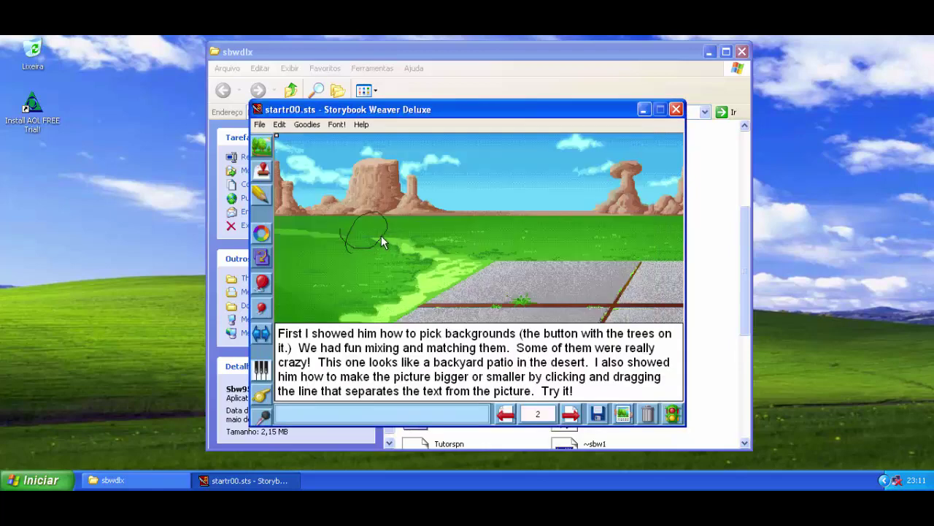
pyautogui.moveTo(381, 235); pyautogui.dragTo(567, 315)
pyautogui.click(261, 232)
pyautogui.moveTo(514, 193); pyautogui.dragTo(398, 306)
pyautogui.click(314, 356)
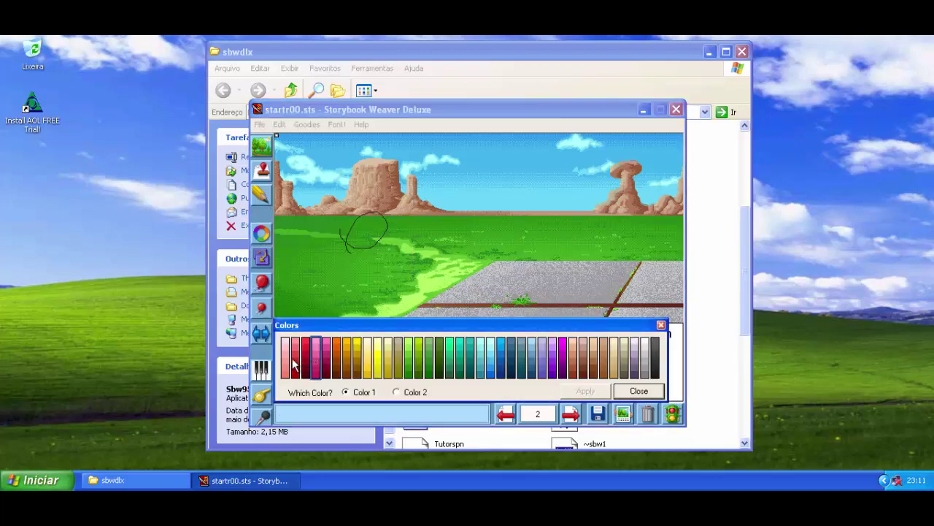
pyautogui.click(286, 358)
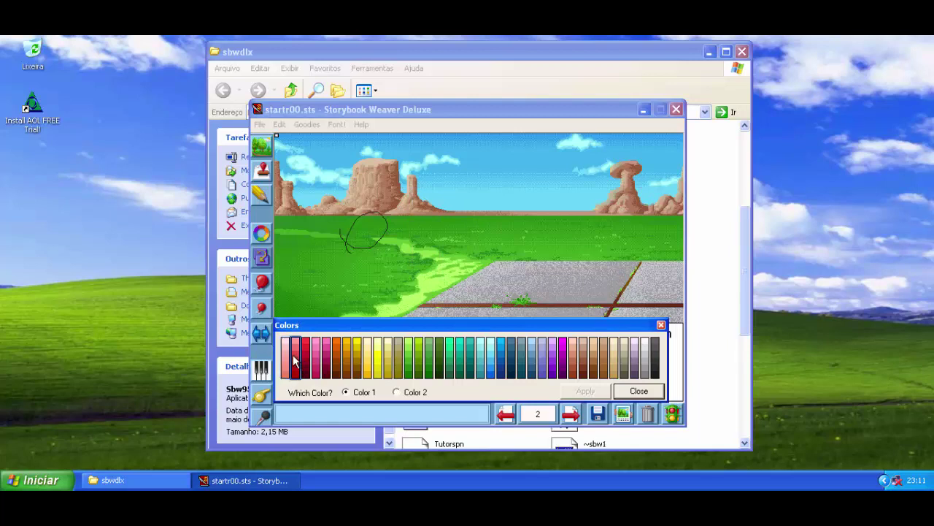
pyautogui.click(637, 390)
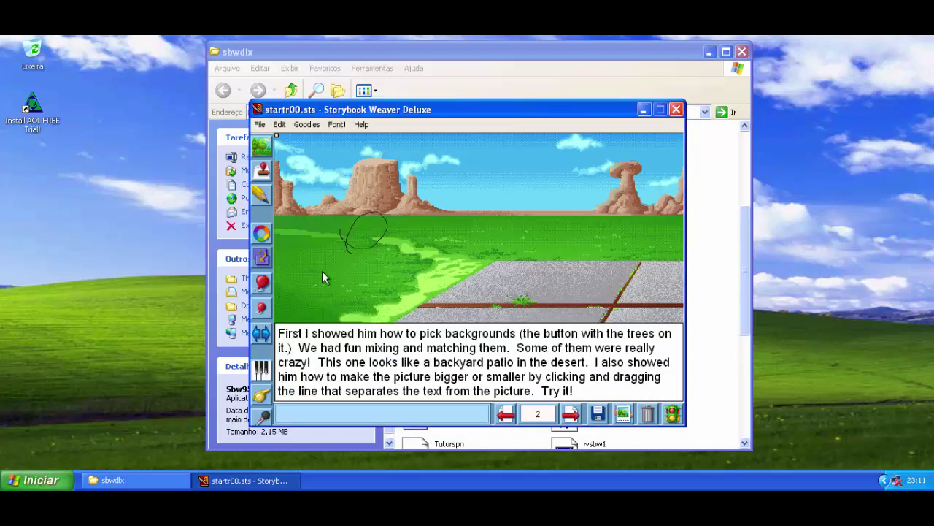
# - Open the Storybook Weaver Scenery backgrounds and apply the backyard trees with the matching grass and patio ground to page 2
pyautogui.click(261, 146)
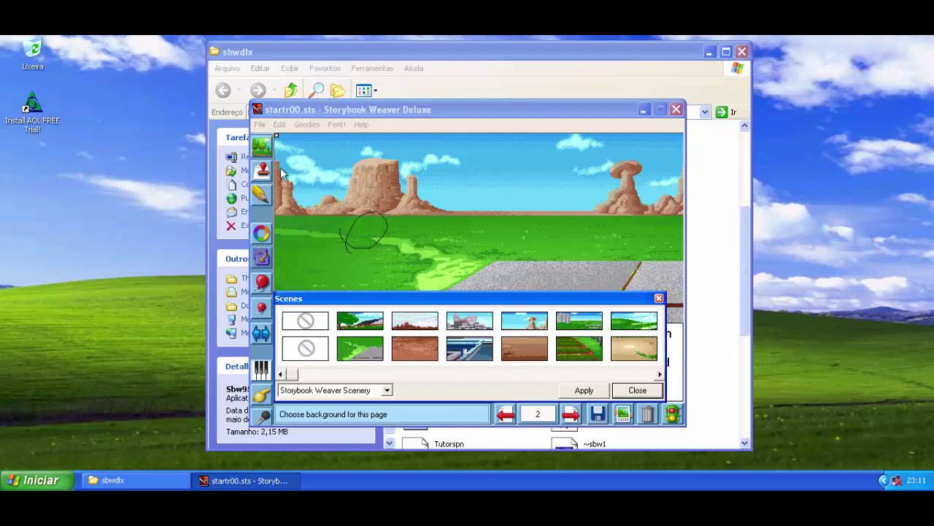
pyautogui.click(405, 354)
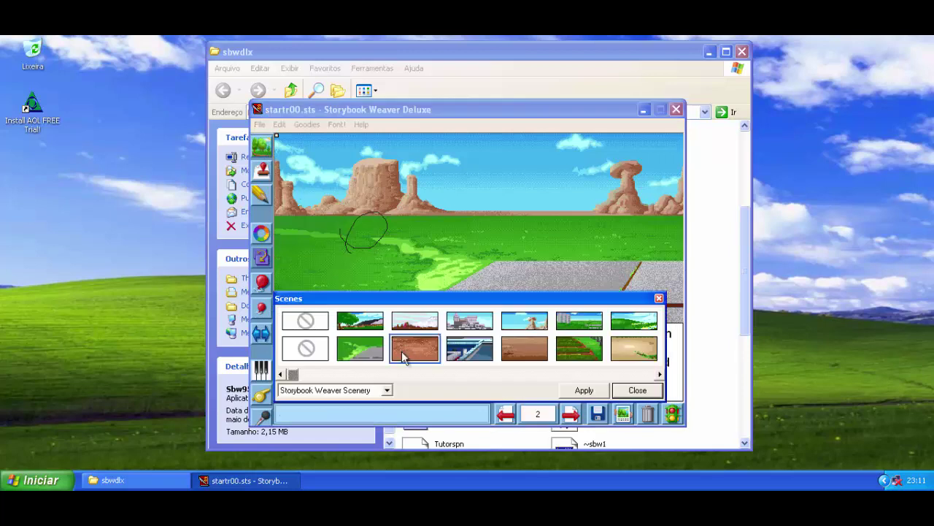
pyautogui.click(364, 357)
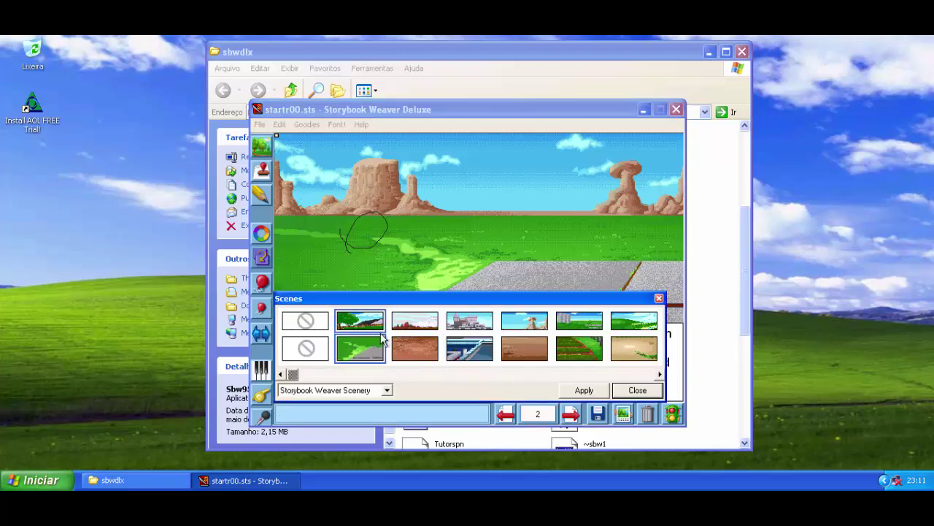
pyautogui.click(581, 391)
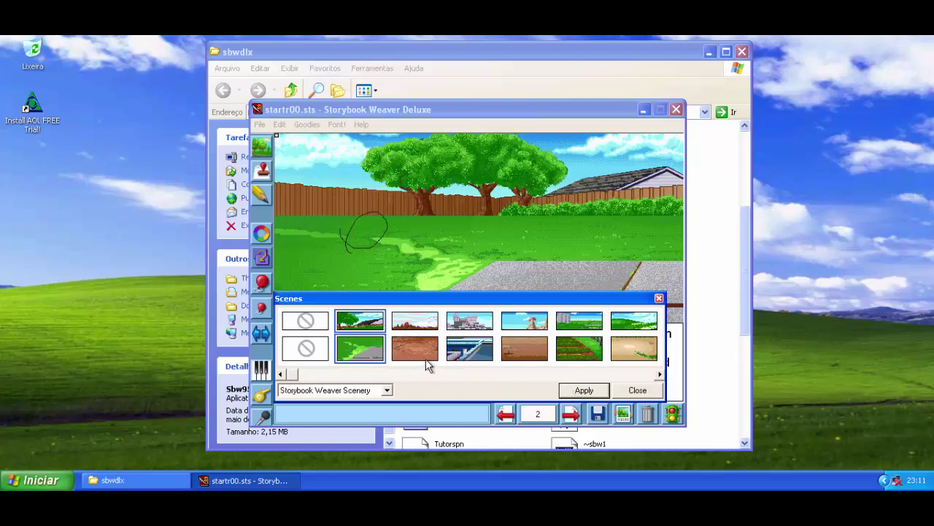
# - Try the green hills, the farmland with silos, and the desert rocks in turn as page 2's upper background
pyautogui.click(630, 333)
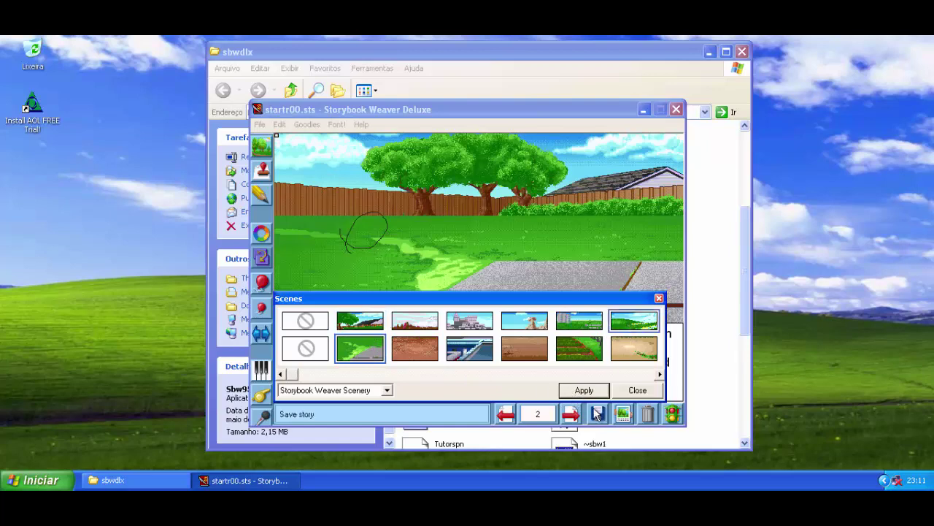
pyautogui.click(595, 393)
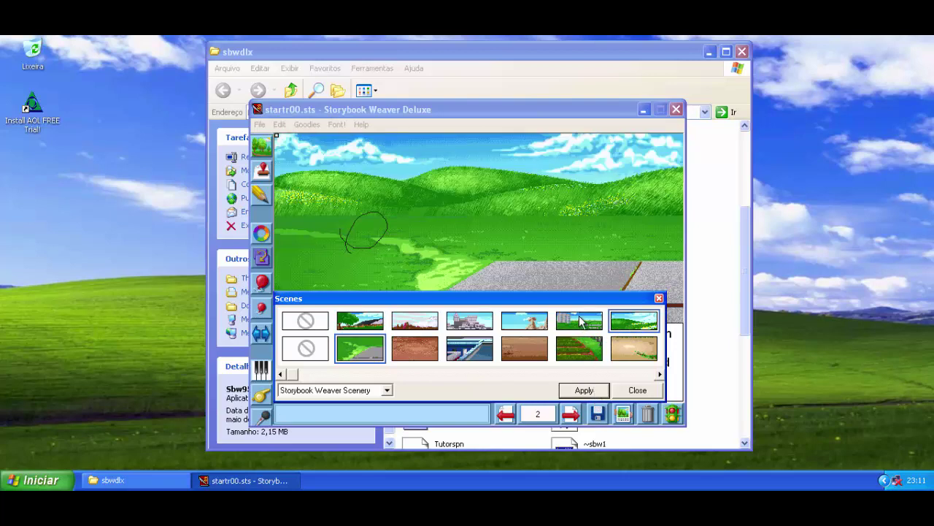
pyautogui.click(580, 322)
pyautogui.click(576, 390)
pyautogui.click(528, 322)
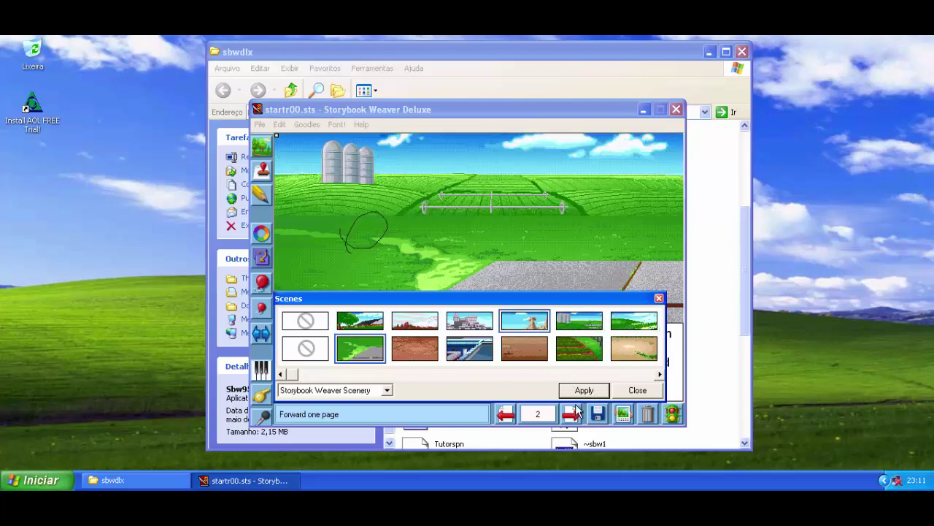
pyautogui.click(579, 394)
# - Try the city skyline, the red mountains, and the backyard trees in turn as page 2's upper background
pyautogui.click(478, 323)
pyautogui.click(576, 394)
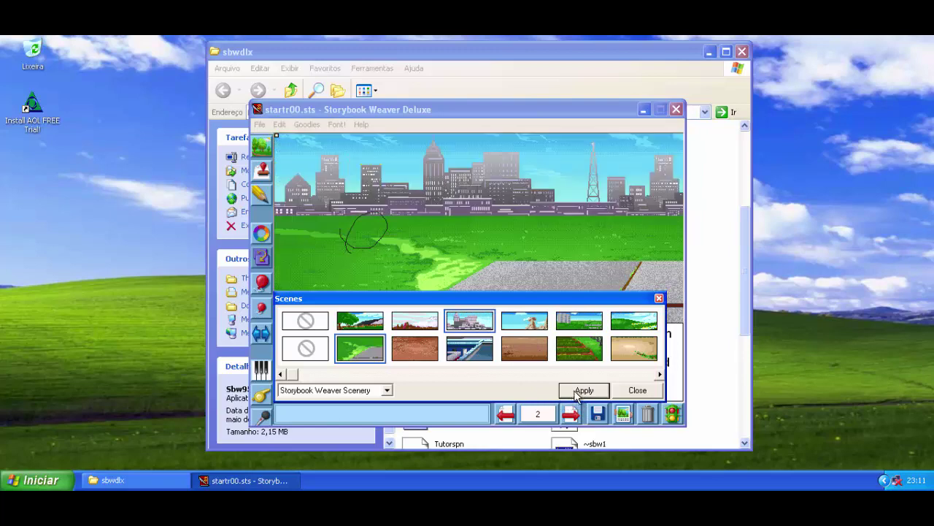
pyautogui.click(431, 324)
pyautogui.click(586, 391)
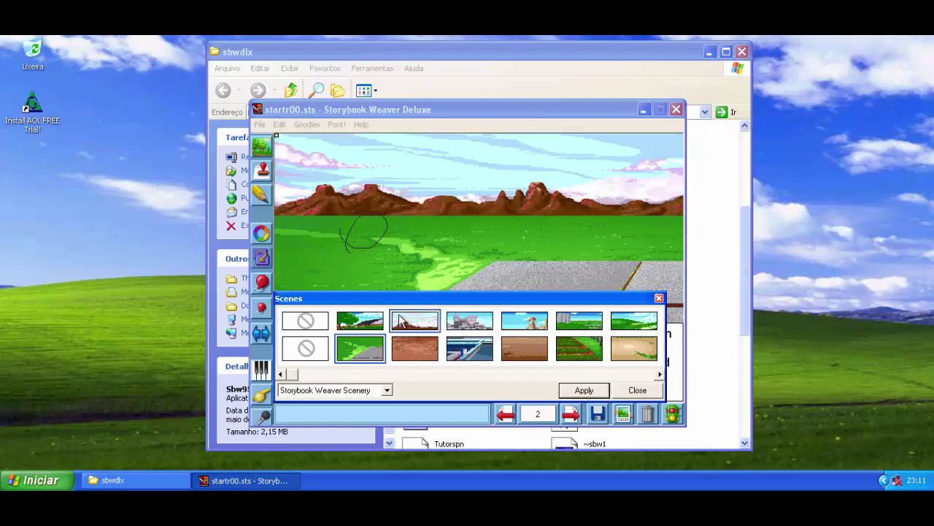
pyautogui.click(379, 319)
pyautogui.click(583, 394)
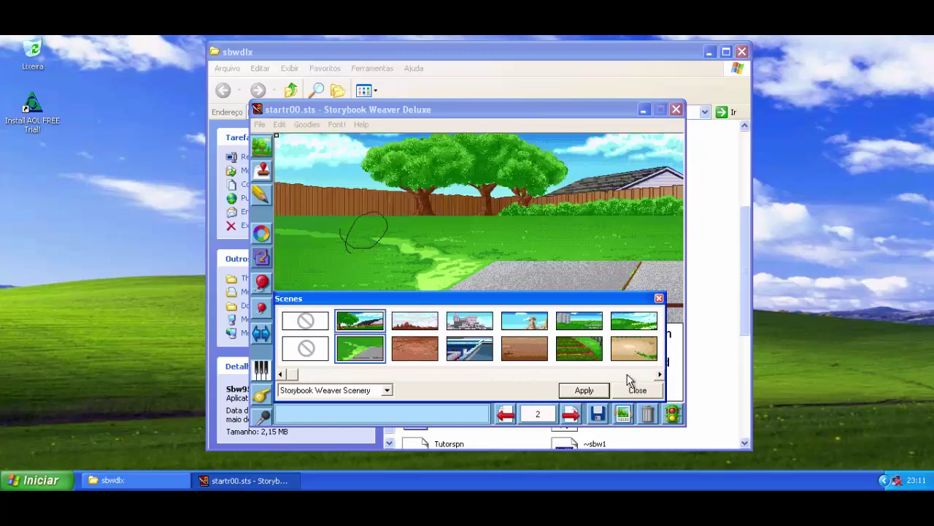
# - Try the reddish dirt ground and then the blue rooftops under the backyard trees
pyautogui.click(424, 349)
pyautogui.click(581, 393)
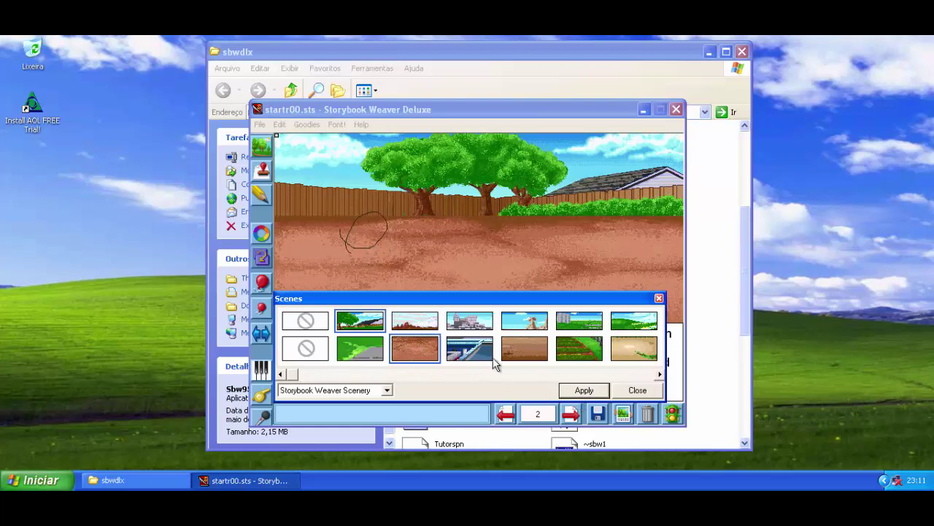
pyautogui.click(483, 353)
pyautogui.click(584, 391)
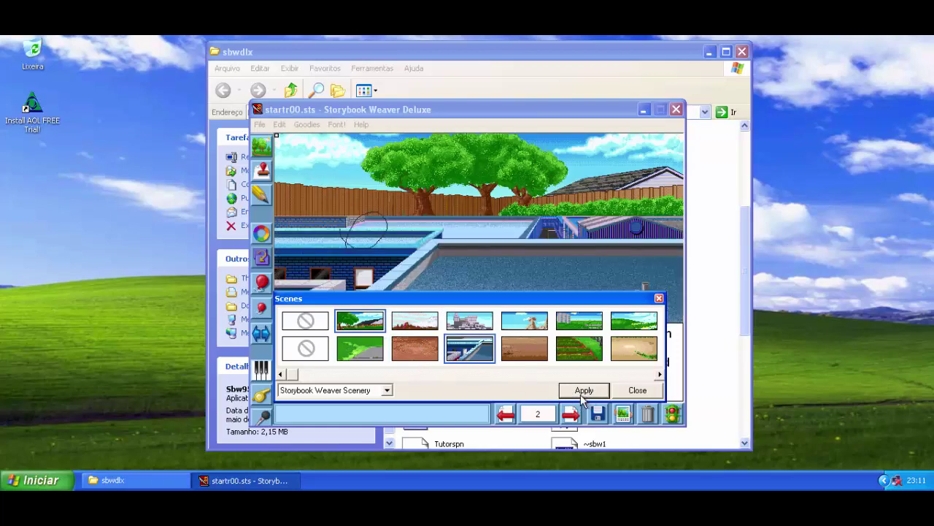
# - Apply the brown desert ground and try the desert rocks and then the city skyline above it
pyautogui.click(531, 354)
pyautogui.click(584, 392)
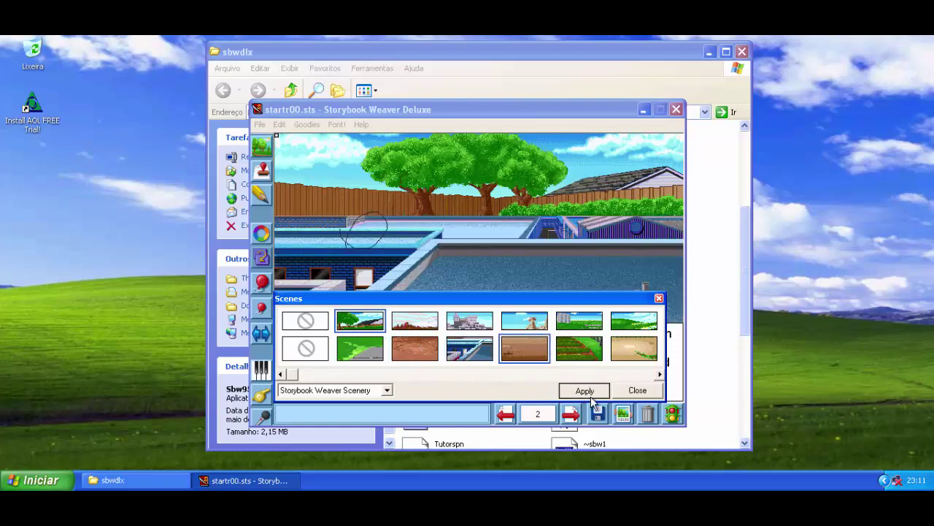
pyautogui.click(538, 328)
pyautogui.click(580, 408)
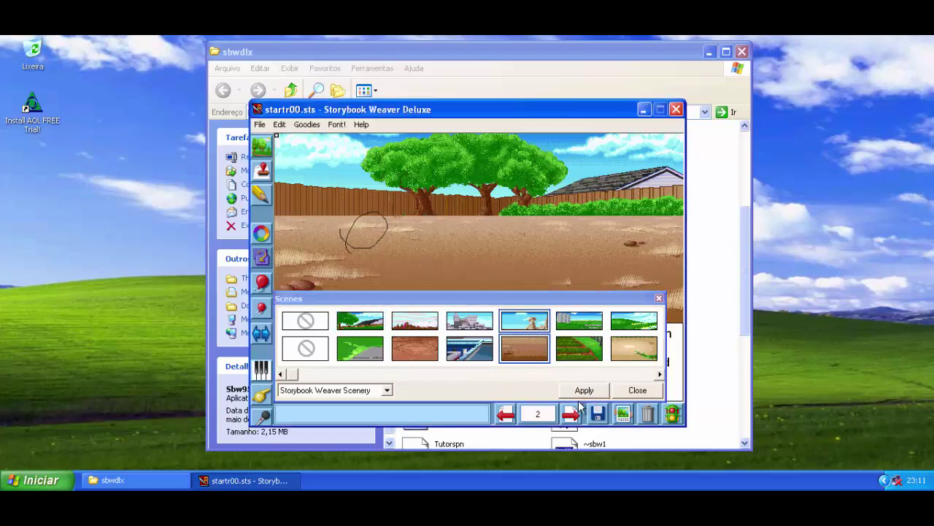
pyautogui.click(585, 389)
pyautogui.click(484, 325)
pyautogui.click(584, 391)
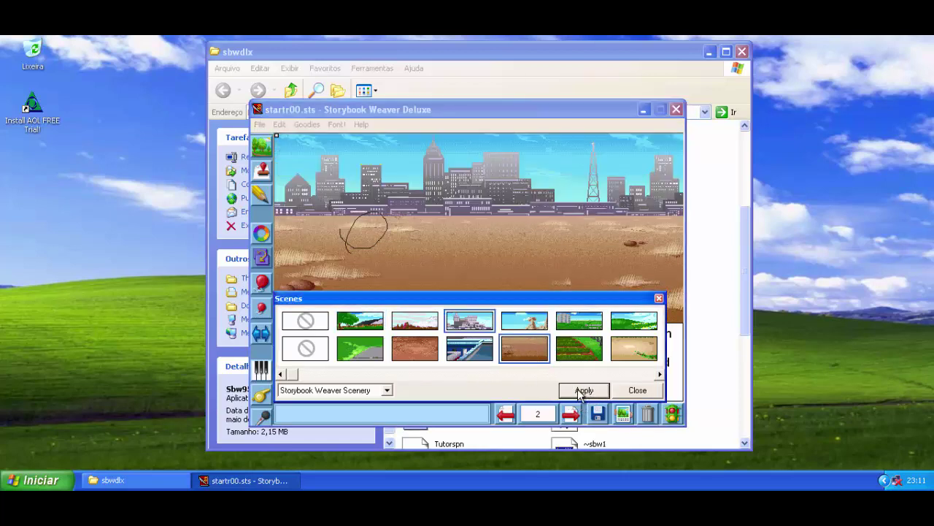
# - Set page 2's ground to the blue rooftops and its upper background to the farmland with silos
pyautogui.click(469, 349)
pyautogui.click(584, 391)
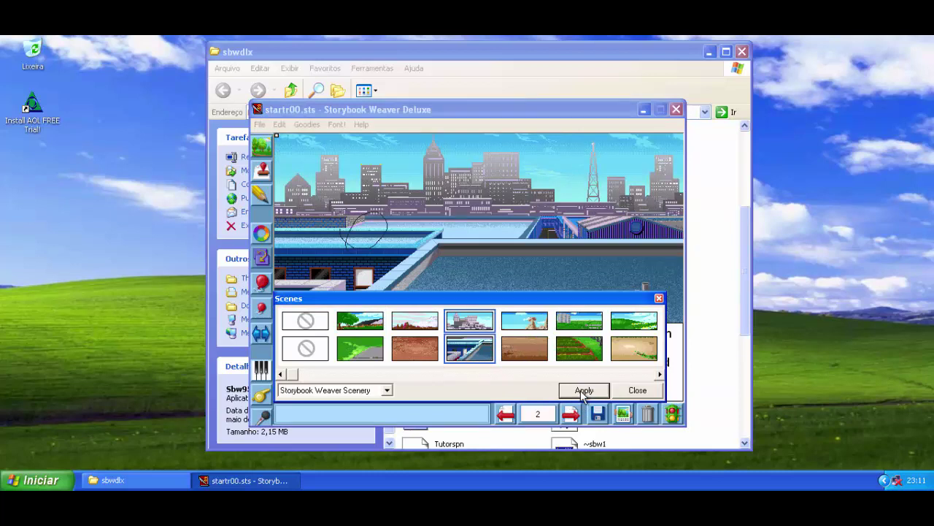
pyautogui.click(581, 321)
pyautogui.click(592, 390)
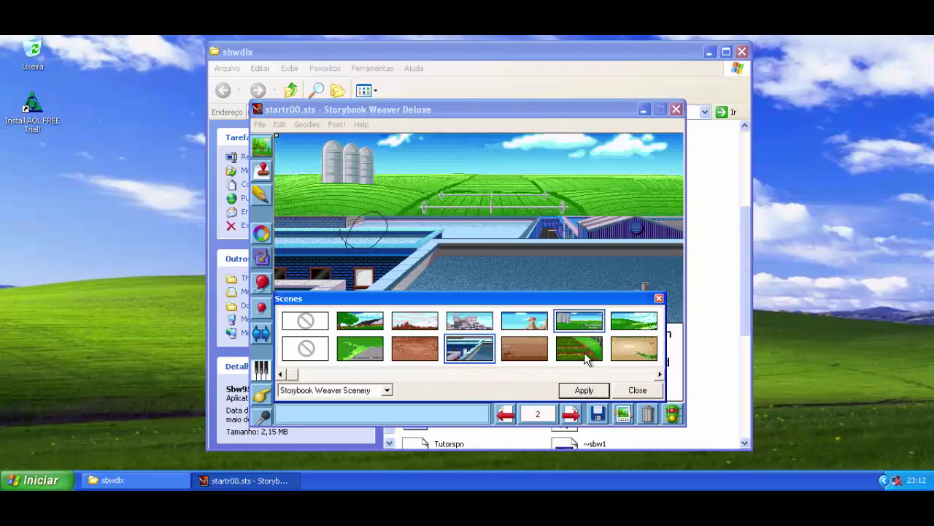
# - Try the crop rows as page 2's ground, then apply the sandy clearing with the flowery green hills above it
pyautogui.click(584, 352)
pyautogui.click(584, 390)
pyautogui.click(635, 354)
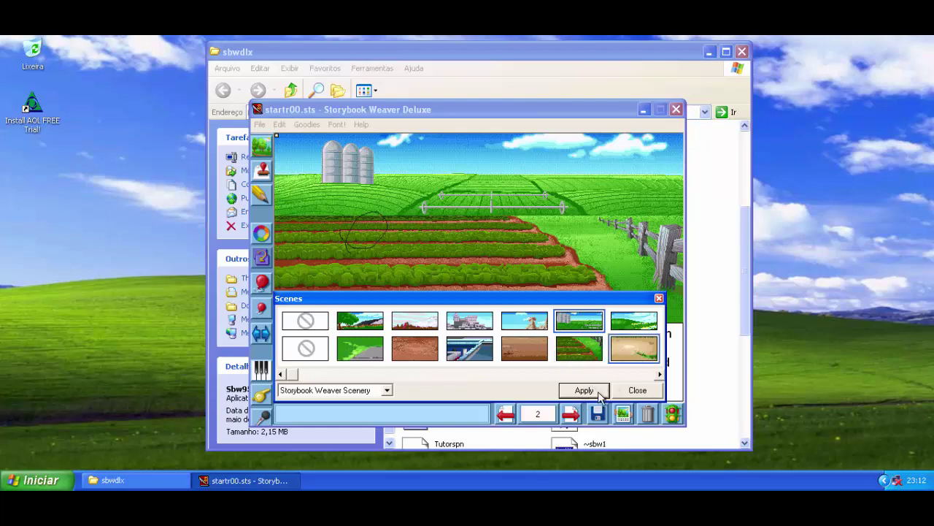
pyautogui.click(584, 390)
pyautogui.click(631, 327)
pyautogui.click(587, 390)
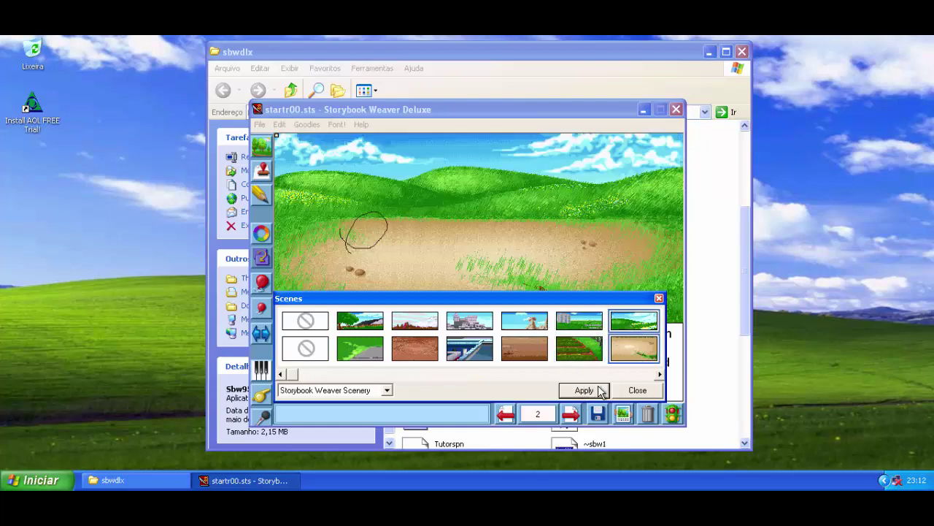
# - Set page 2's ground to the rocky chasm with a stream and its upper background to the jungle trees
pyautogui.click(660, 374)
pyautogui.click(660, 374)
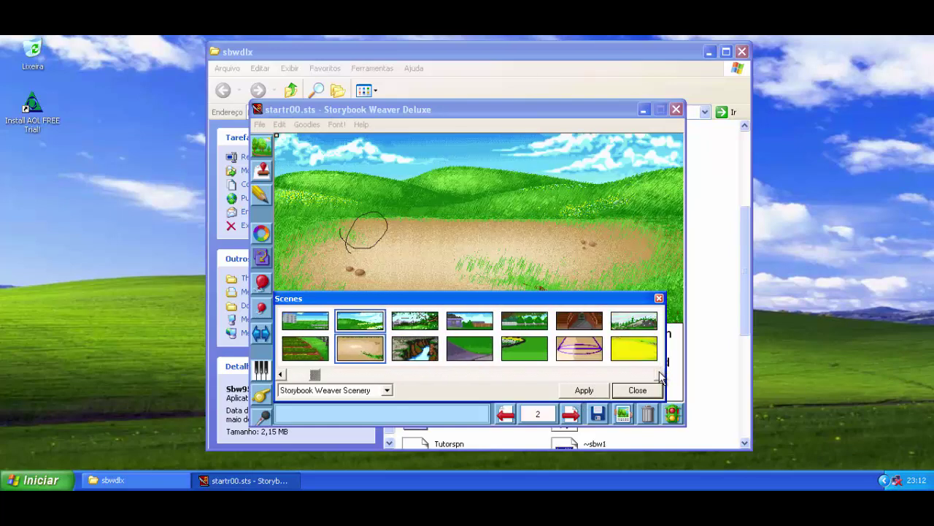
pyautogui.click(660, 374)
pyautogui.click(301, 353)
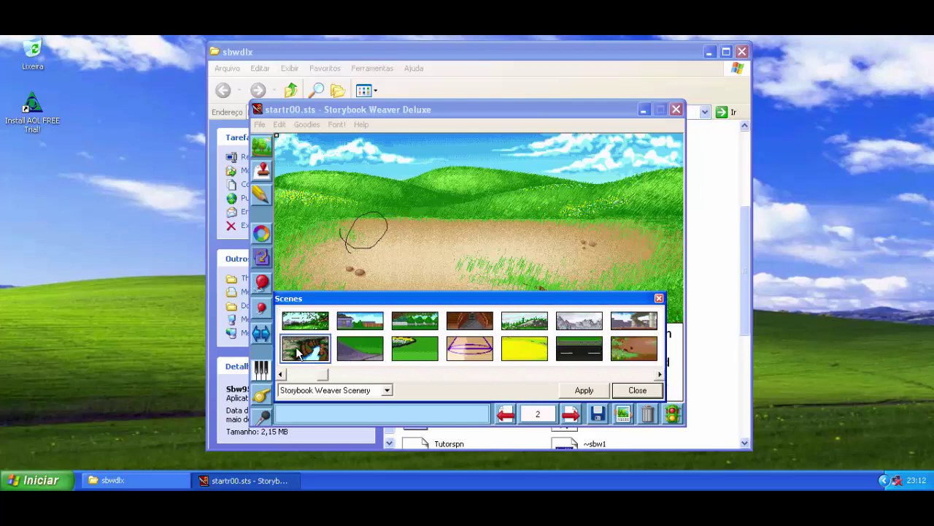
pyautogui.click(584, 391)
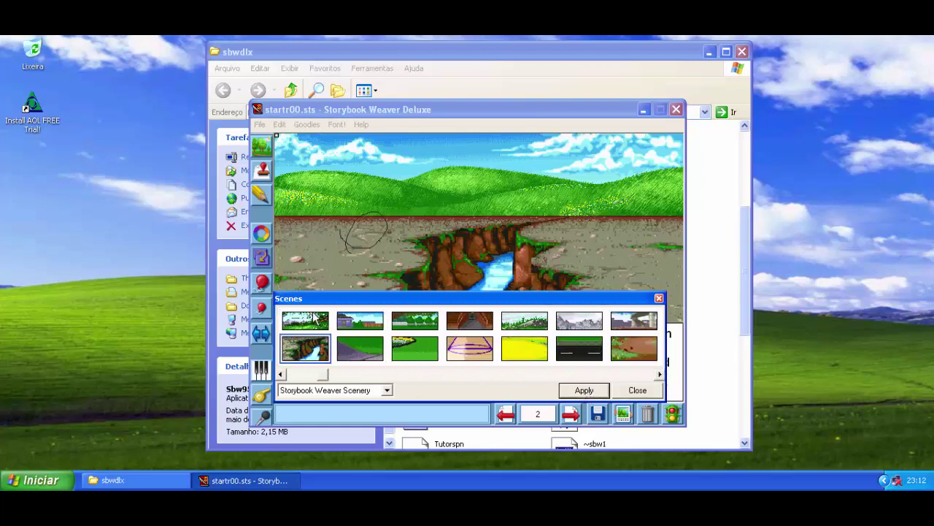
pyautogui.click(583, 391)
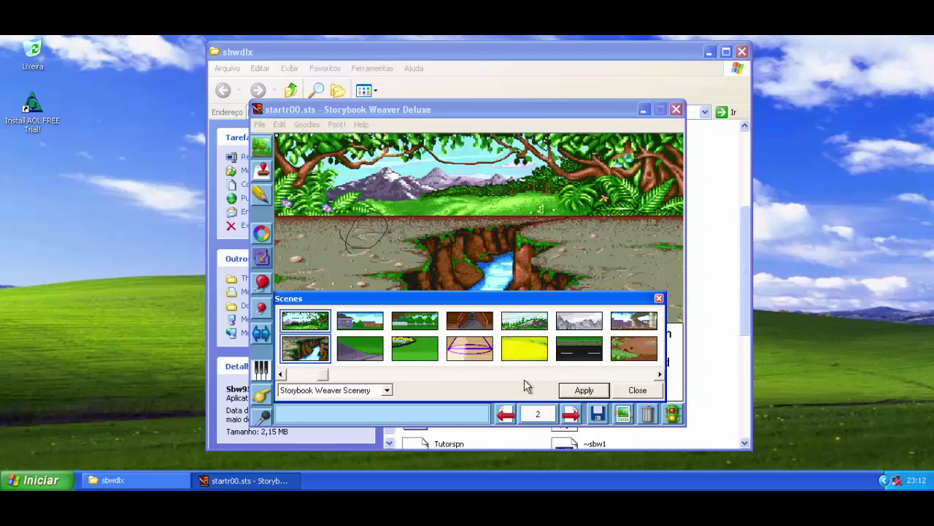
# - Set page 2's ground to the lawn with driveway and sidewalk and its upper background to the suburban houses
pyautogui.click(350, 339)
pyautogui.click(588, 390)
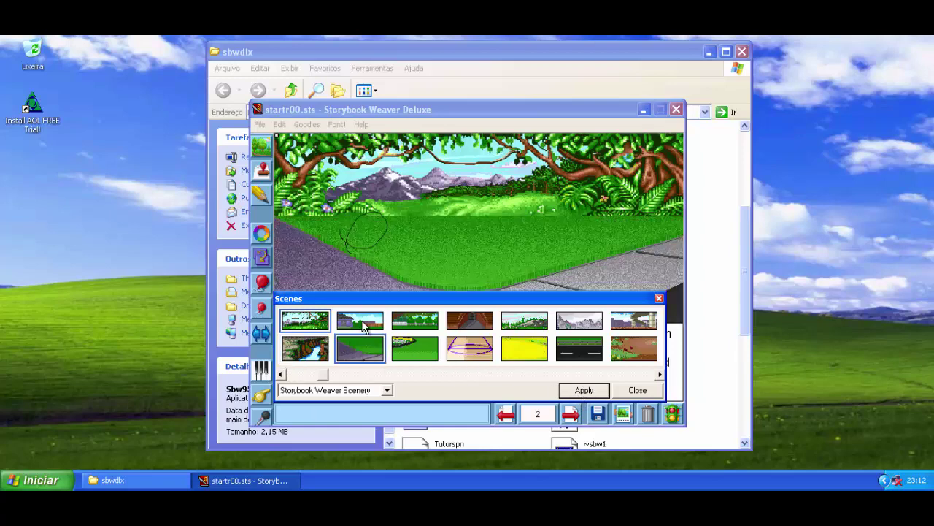
pyautogui.click(367, 327)
pyautogui.click(588, 393)
# - Set page 2's ground to the flower-bed lawn and its upper background to the white-fenced garden with sunflowers
pyautogui.click(427, 354)
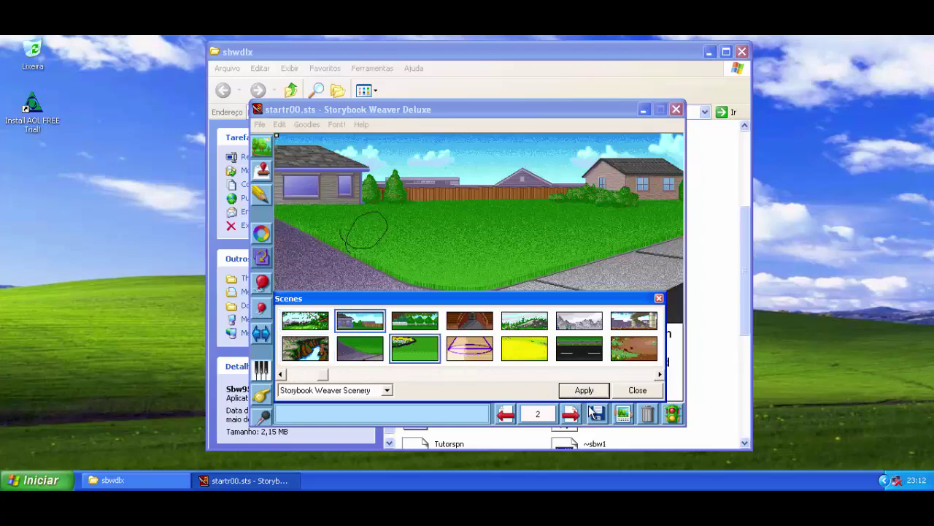
pyautogui.click(588, 391)
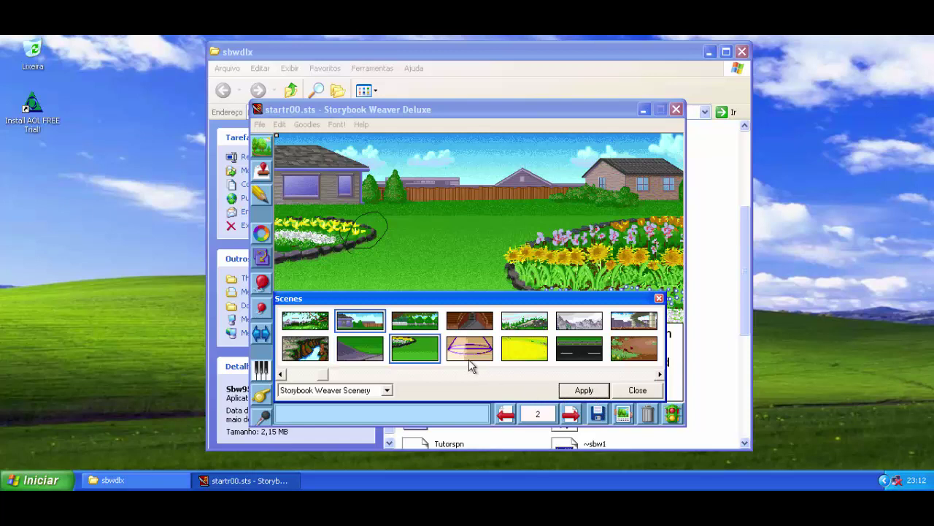
pyautogui.click(424, 326)
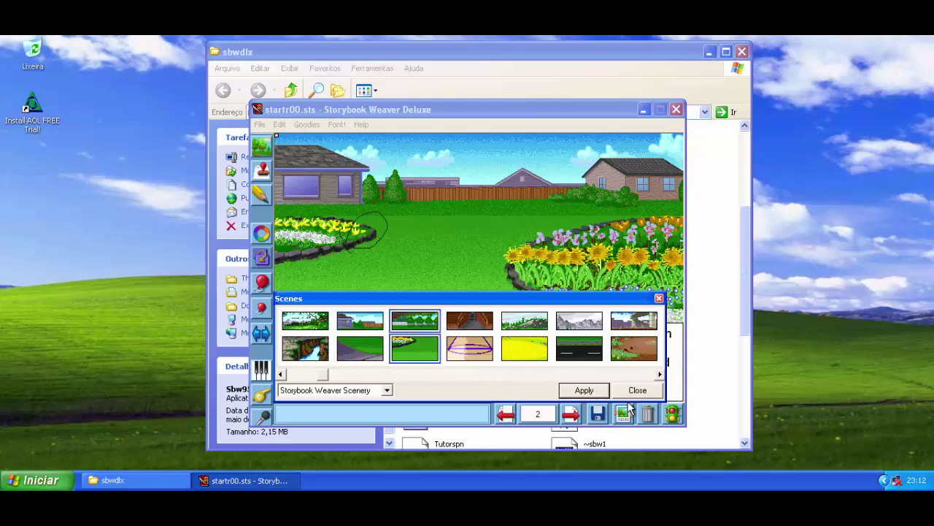
pyautogui.click(588, 391)
# - Set page 2's upper background to the gymnasium bleachers and its ground to the basketball court
pyautogui.click(476, 320)
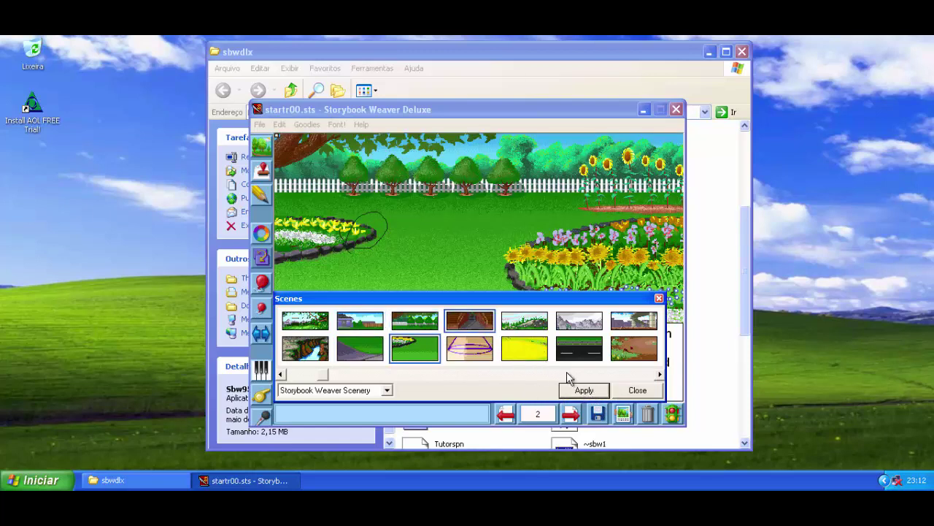
pyautogui.click(587, 390)
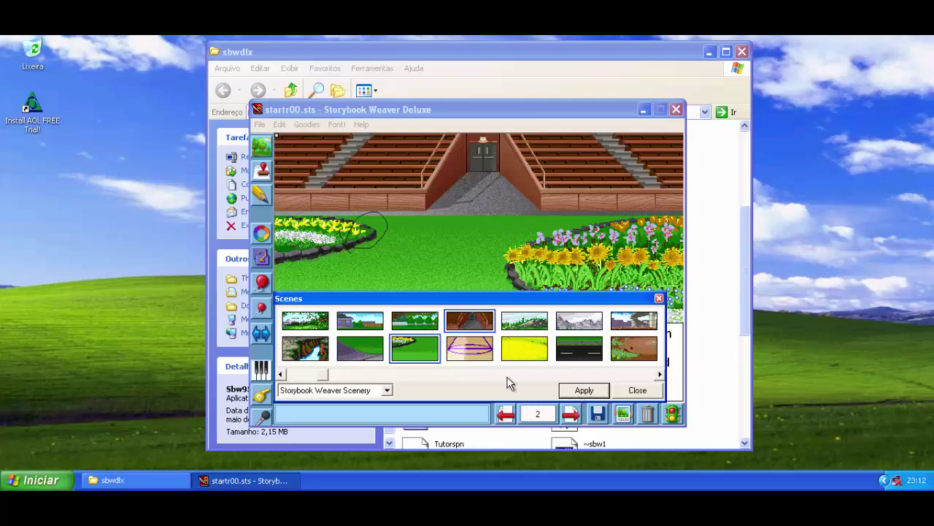
pyautogui.click(481, 356)
pyautogui.click(578, 391)
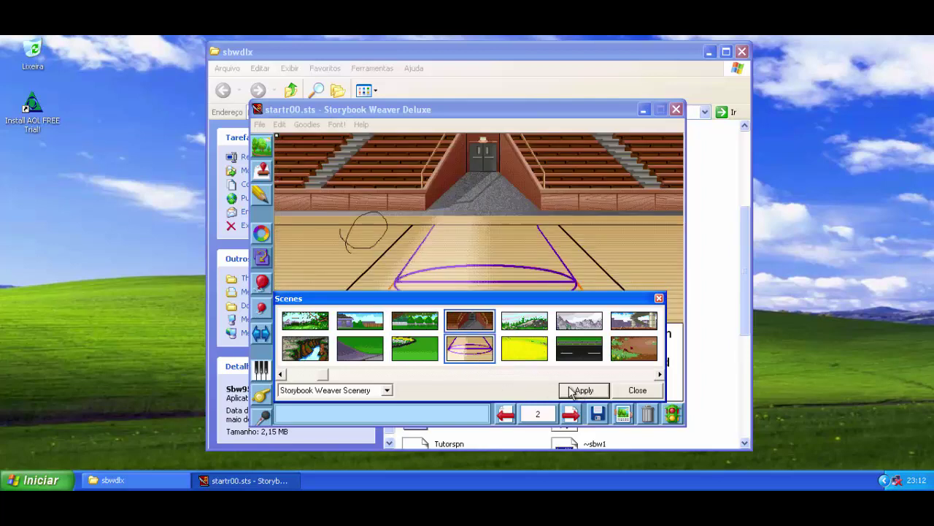
# - Erase the hand-drawn circle from page 2 in the Object Editor and accept the change
pyautogui.click(371, 249)
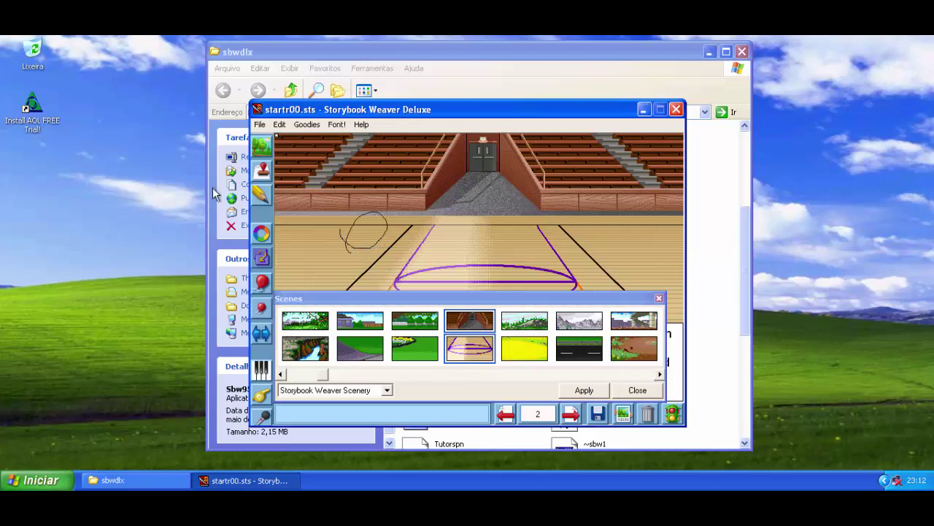
pyautogui.click(262, 195)
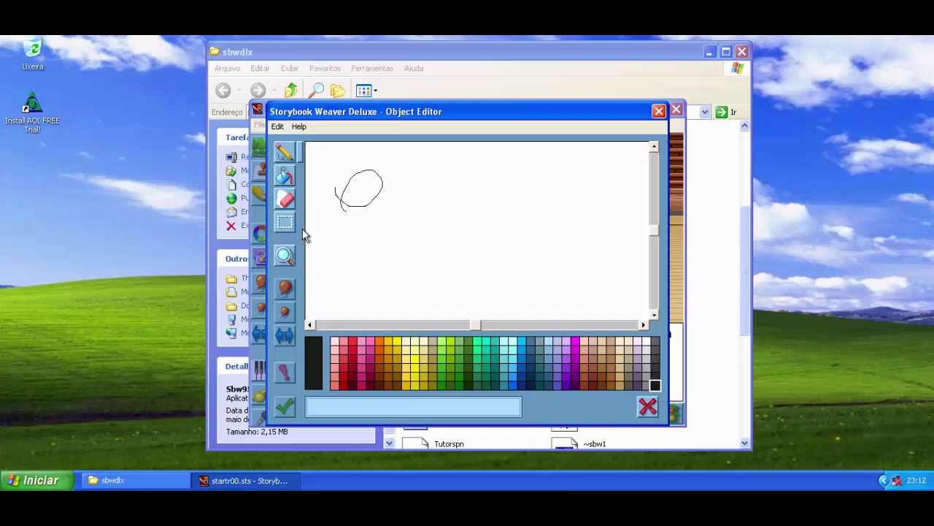
pyautogui.click(285, 199)
pyautogui.moveTo(382, 208); pyautogui.dragTo(415, 190)
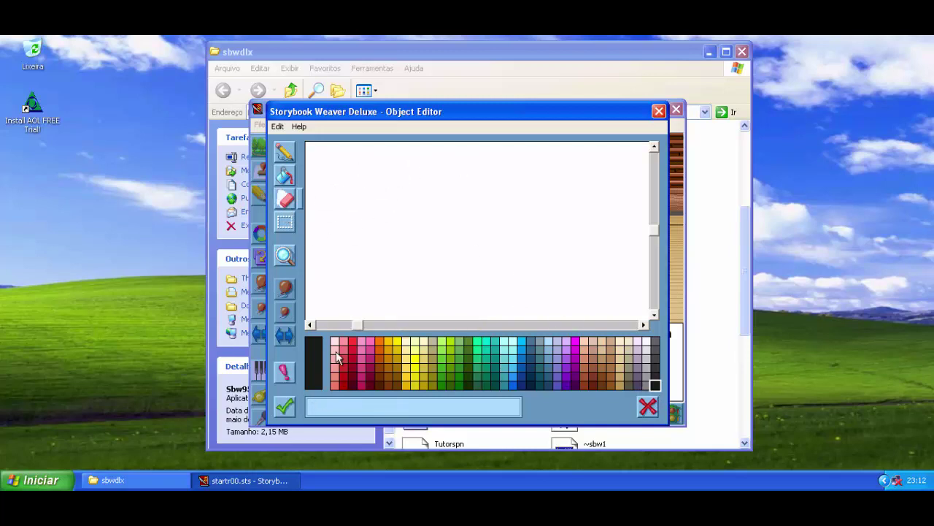
pyautogui.click(285, 406)
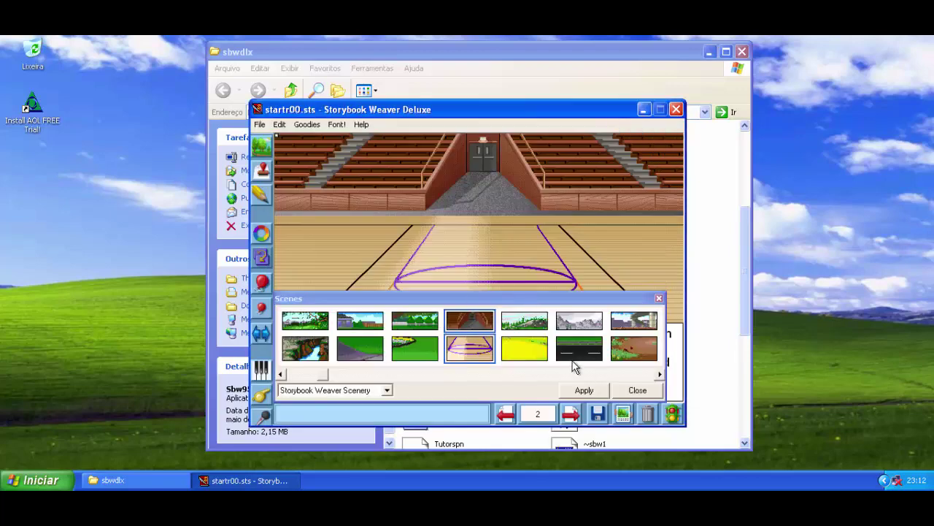
# - Move the Scenes window below the picture and apply the rocky pine hills above the yellow flower field
pyautogui.moveTo(549, 292); pyautogui.dragTo(553, 340)
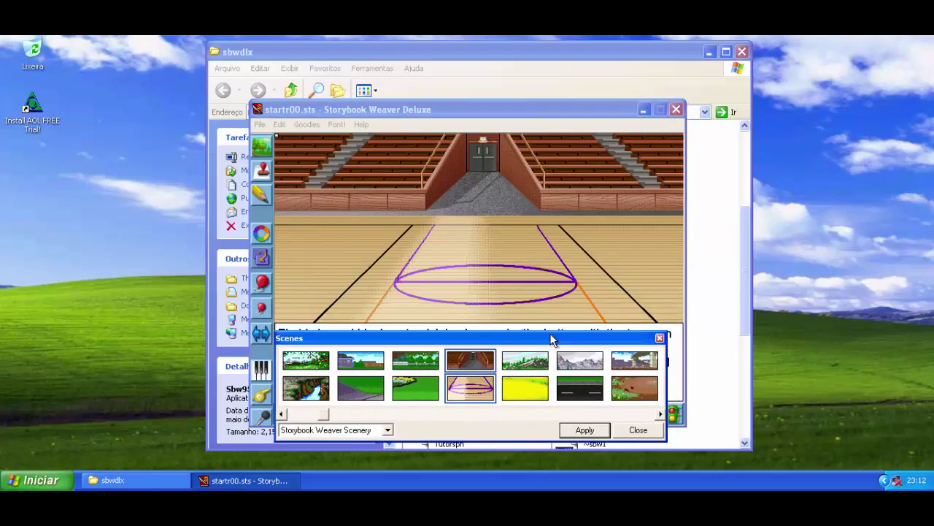
pyautogui.click(529, 362)
pyautogui.click(585, 431)
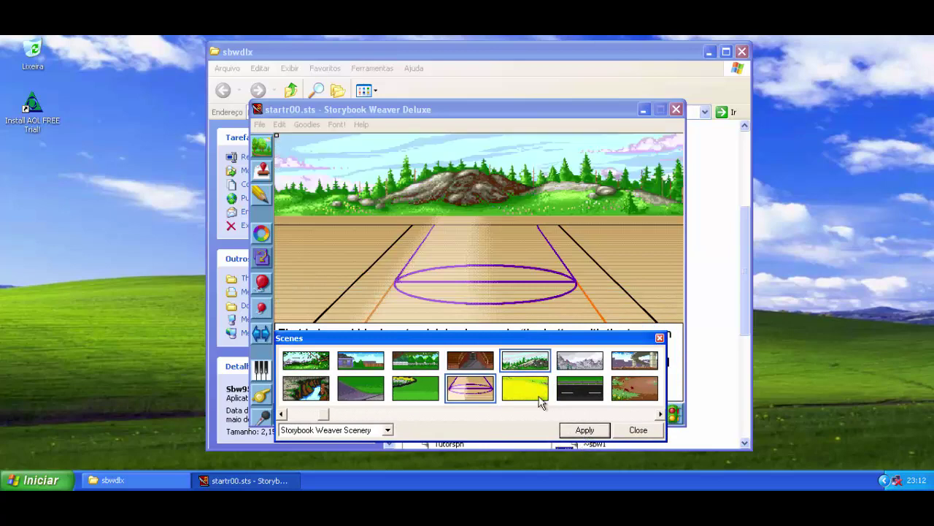
pyautogui.click(542, 398)
pyautogui.click(588, 430)
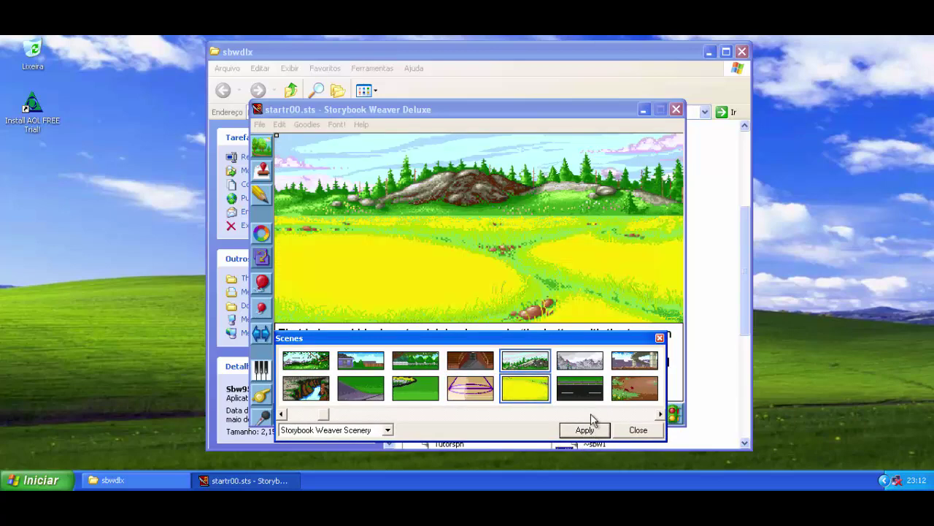
# - Set page 2's upper background to the gray mountains with pine trees and its ground to the highway
pyautogui.click(595, 365)
pyautogui.click(595, 431)
pyautogui.click(582, 389)
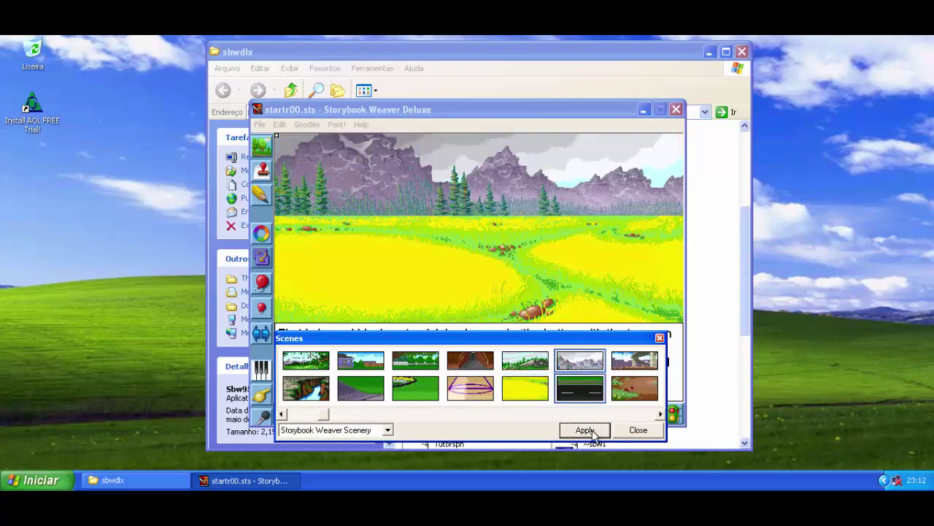
pyautogui.click(590, 431)
# - Set page 2's upper background to the city overpass and its ground to the brown dirt lot with wildflowers
pyautogui.click(637, 369)
pyautogui.click(600, 432)
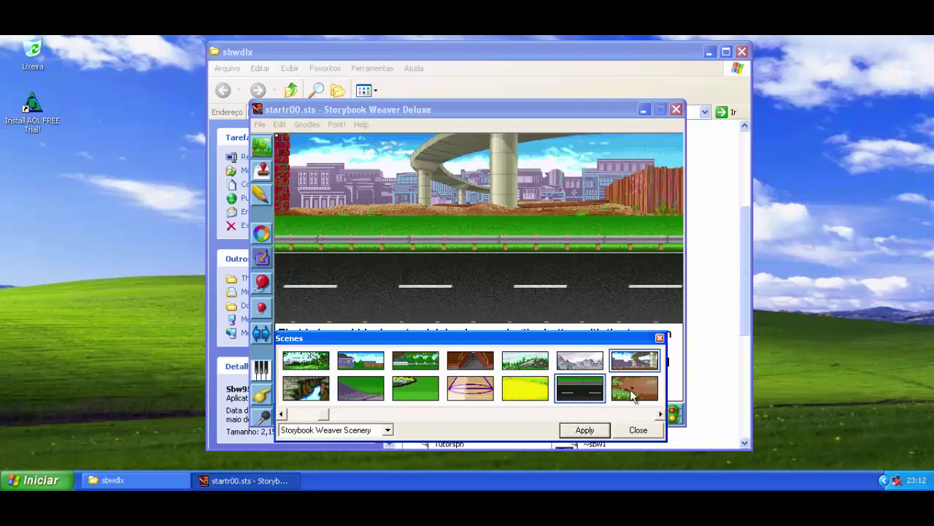
pyautogui.click(633, 388)
pyautogui.click(598, 433)
# - Set page 2's upper background to the mall arcade storefronts and its ground to the tiled mall floor
pyautogui.click(661, 414)
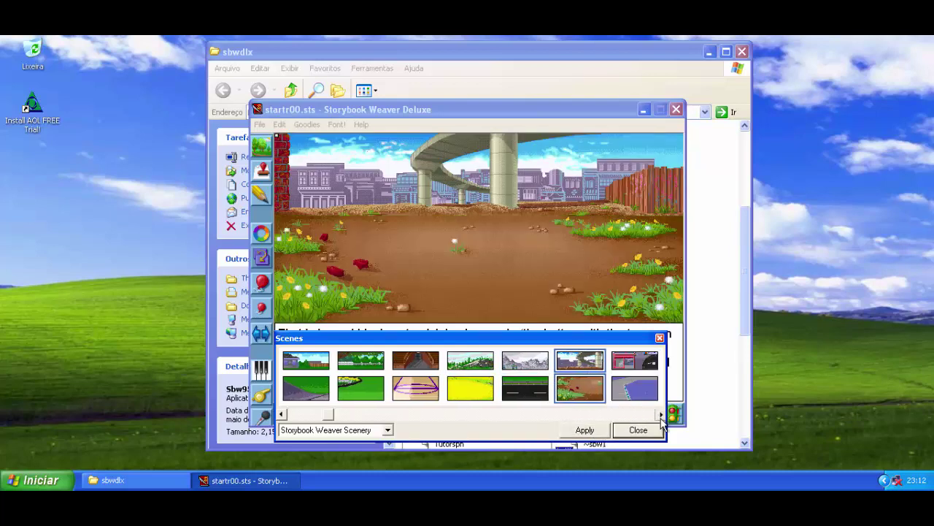
pyautogui.click(660, 414)
pyautogui.click(660, 414)
pyautogui.click(661, 414)
pyautogui.click(661, 414)
pyautogui.click(661, 414)
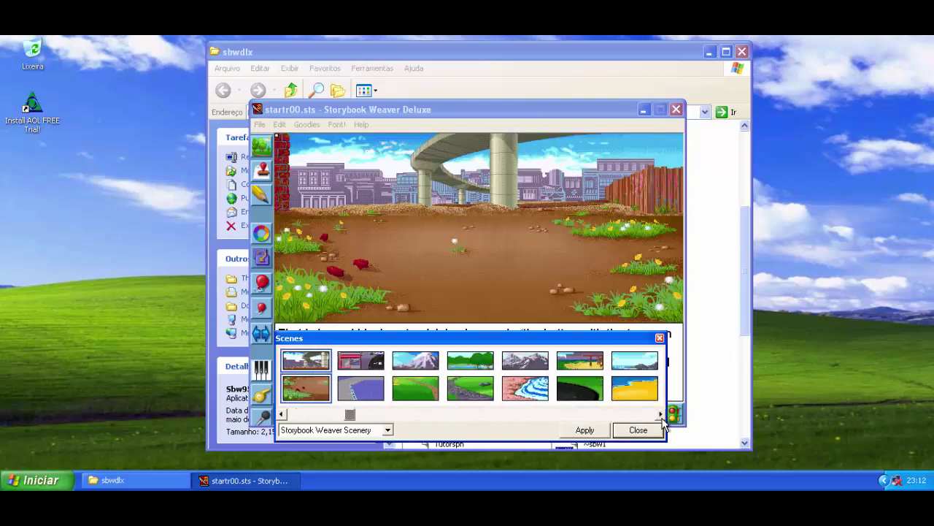
pyautogui.click(580, 430)
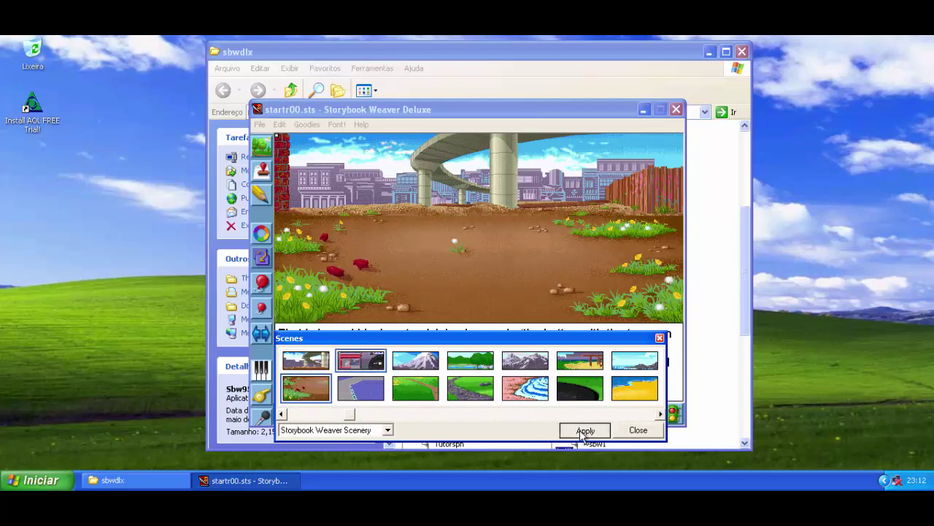
pyautogui.click(381, 391)
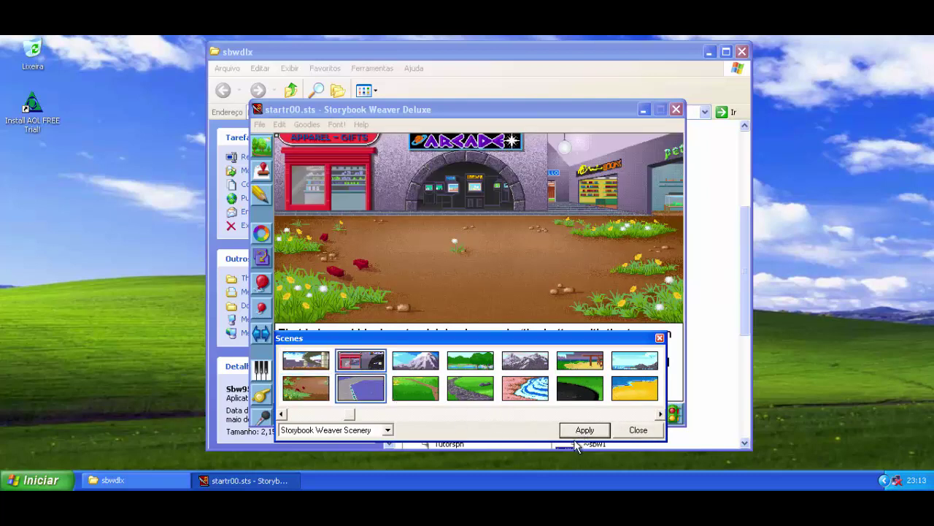
pyautogui.click(585, 430)
# - Set page 2's ground to the grassy meadow with dirt trails and its upper background to the snowcapped peak
pyautogui.click(424, 392)
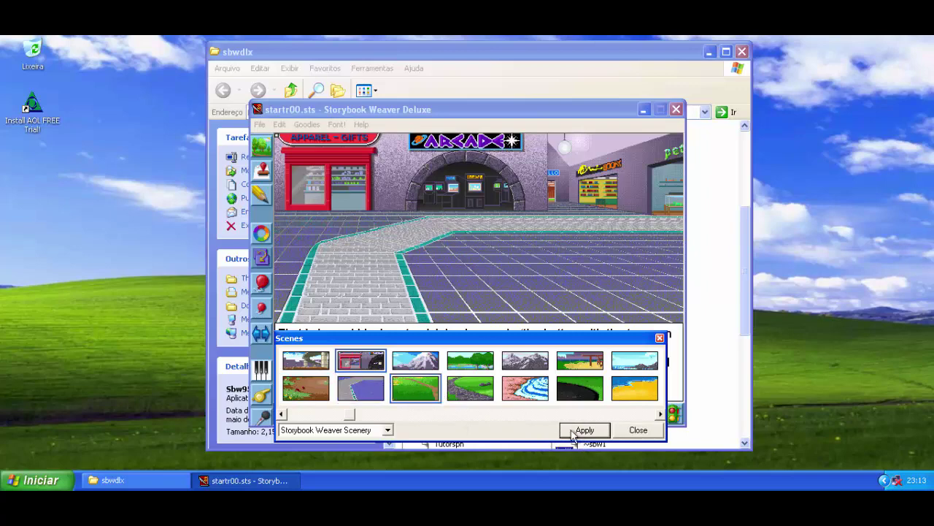
pyautogui.click(579, 433)
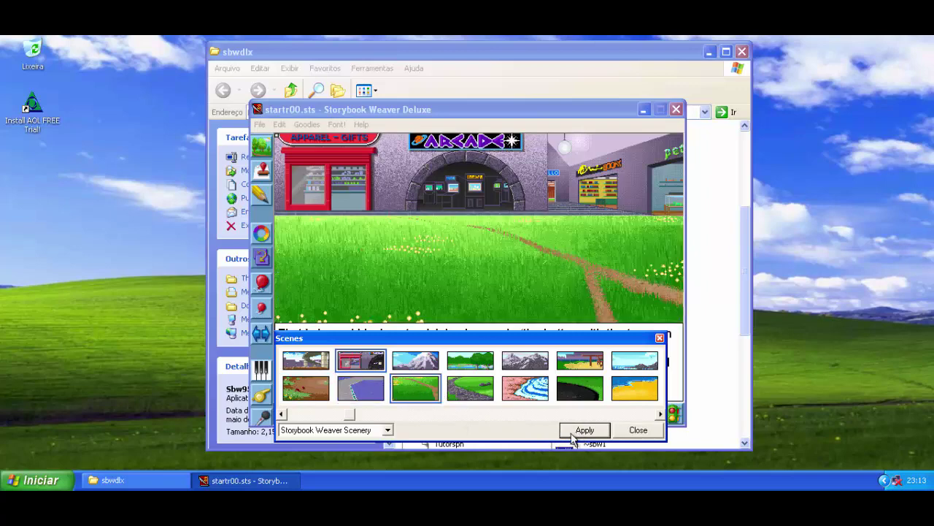
pyautogui.click(420, 371)
pyautogui.click(585, 431)
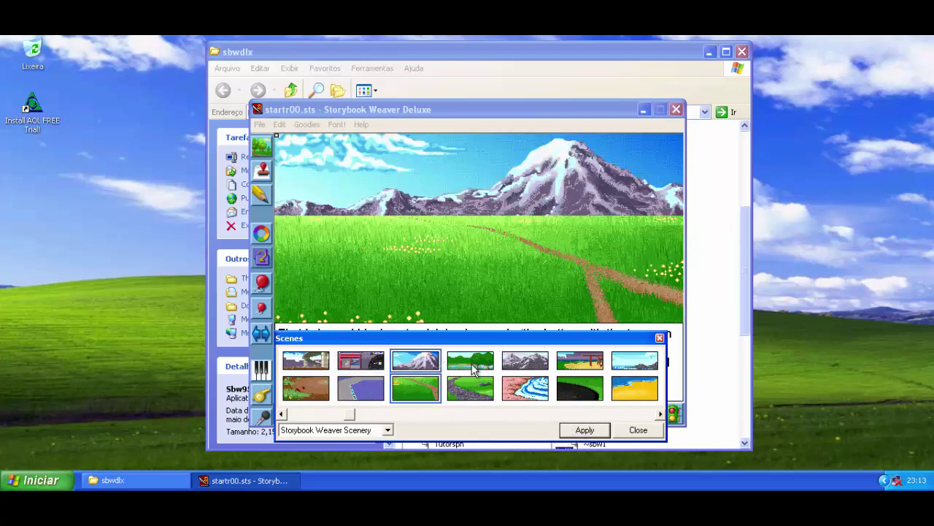
# - Set page 2's upper background to the park lake with a statue and its ground to the stone path lawn
pyautogui.click(471, 365)
pyautogui.click(587, 431)
pyautogui.click(478, 391)
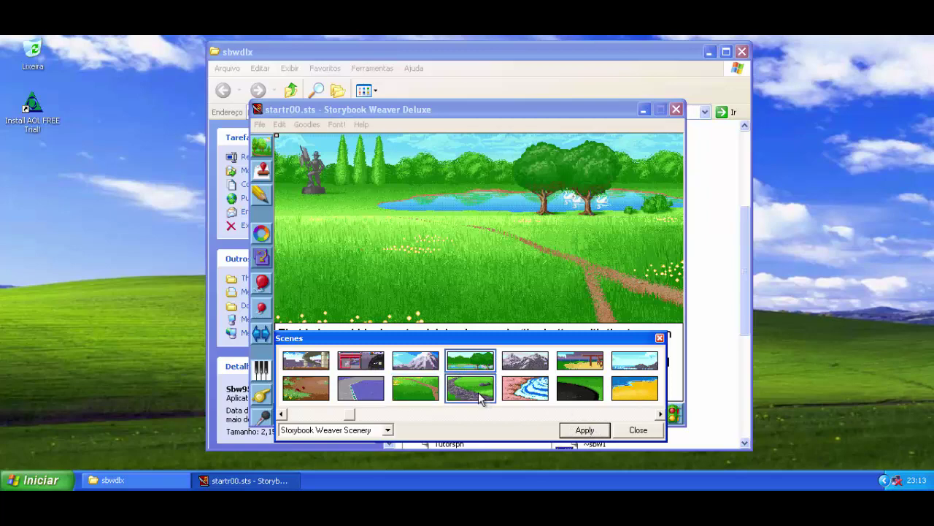
pyautogui.click(588, 432)
# - Set page 2's upper background to the snowy gray mountain range and its ground to the reddish shore with waves
pyautogui.click(533, 365)
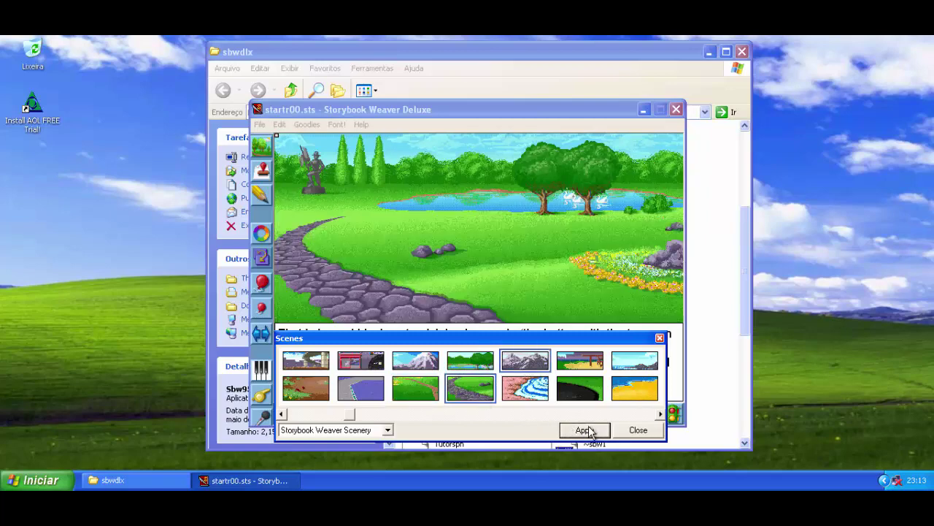
pyautogui.click(585, 431)
pyautogui.click(528, 388)
pyautogui.click(583, 430)
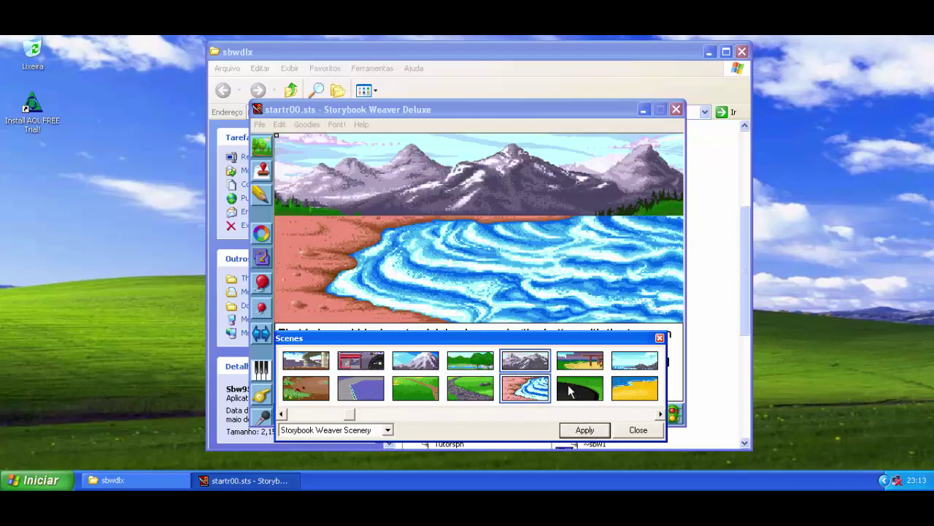
# - Set page 2's ground to the hopscotch blacktop, trying the playground and then the ocean view as its upper background
pyautogui.click(577, 371)
pyautogui.click(591, 431)
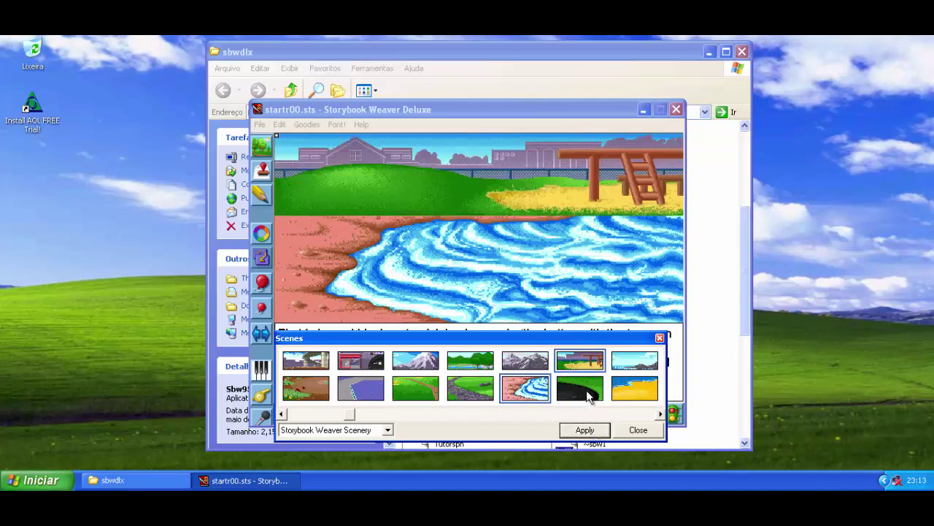
pyautogui.click(588, 395)
pyautogui.click(591, 430)
pyautogui.click(625, 366)
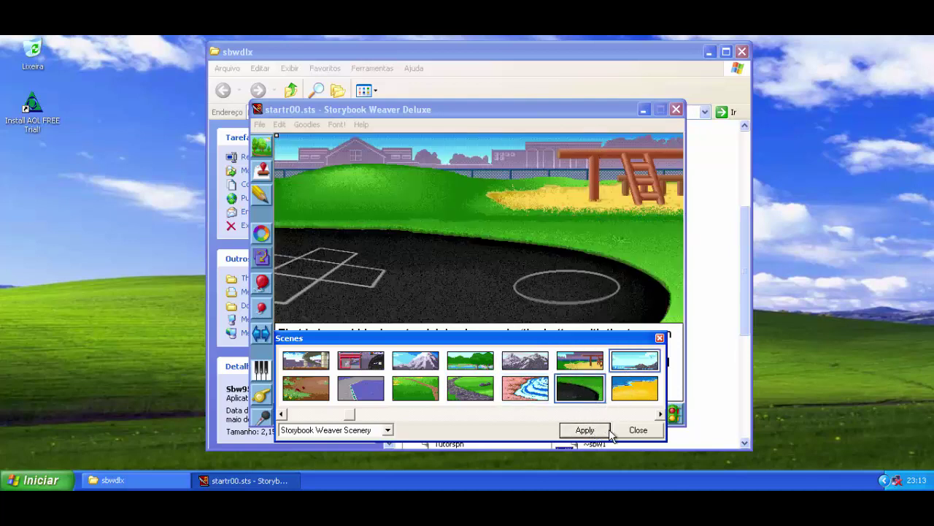
pyautogui.click(585, 430)
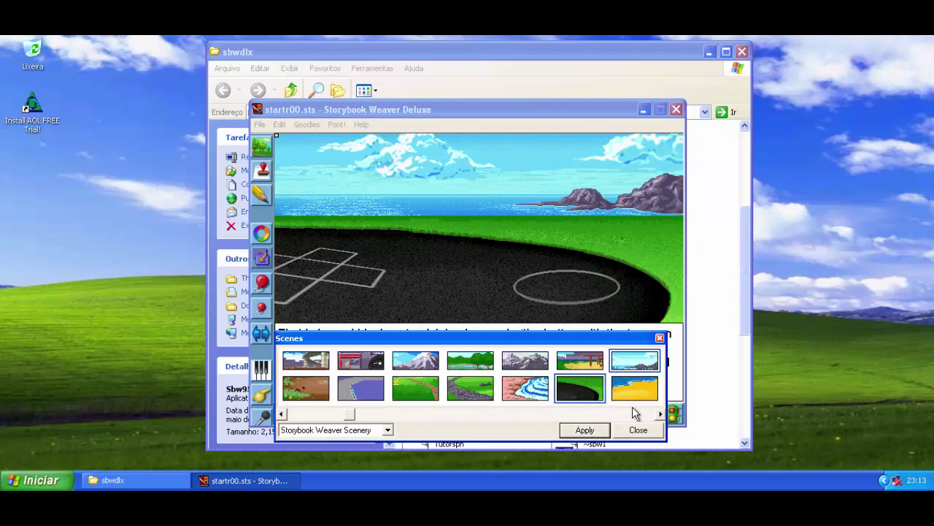
# - Set page 2's ground to the sandy beach with blue waves, matching the ocean view above it
pyautogui.click(634, 389)
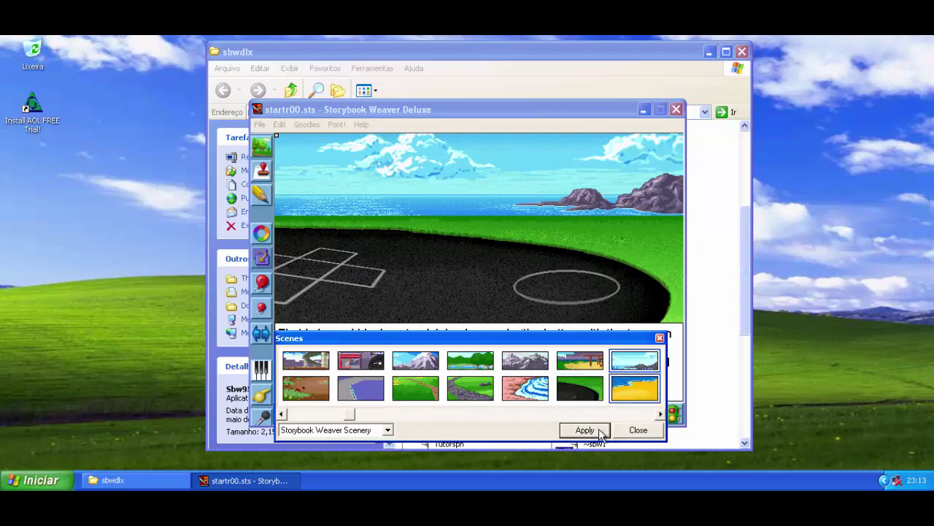
pyautogui.click(593, 431)
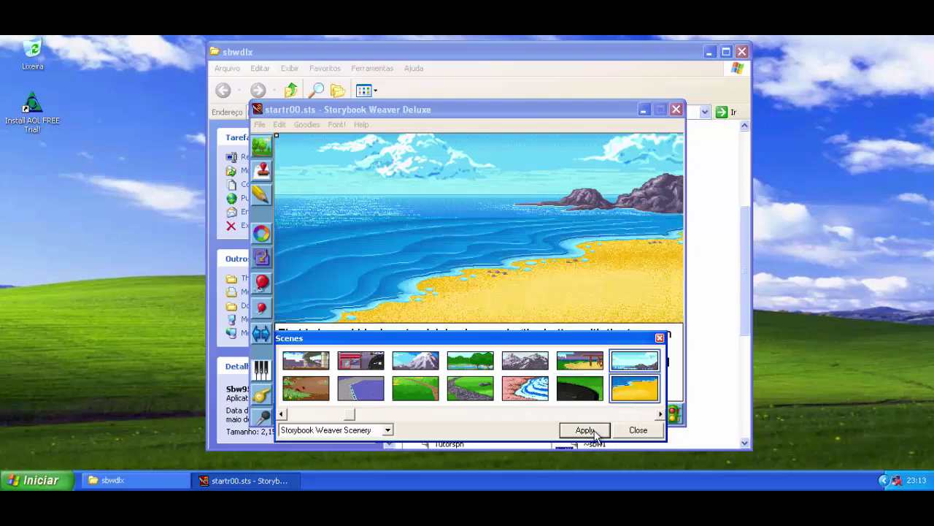
# - Set page 2's upper background to the pastel sky with pink clouds and its ground to the green meadow with a river
pyautogui.click(660, 415)
pyautogui.click(660, 415)
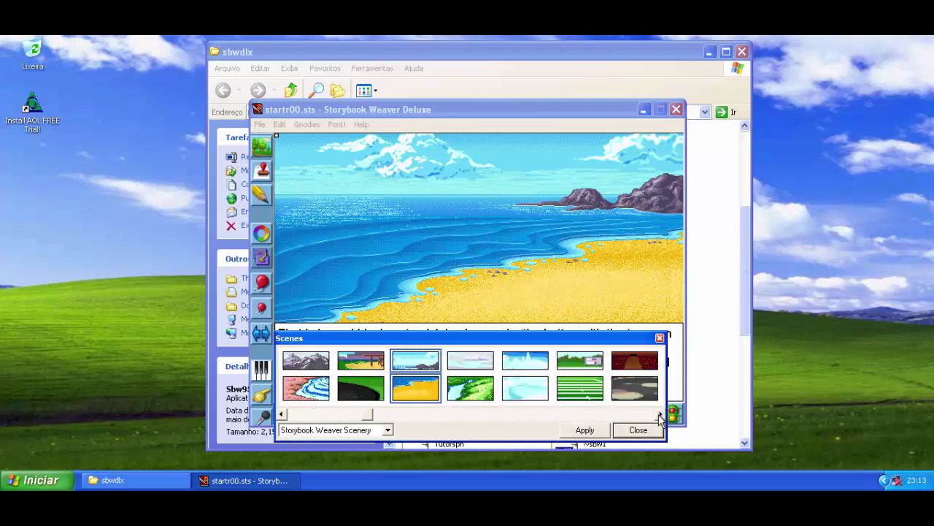
pyautogui.click(660, 415)
pyautogui.click(661, 415)
pyautogui.click(360, 360)
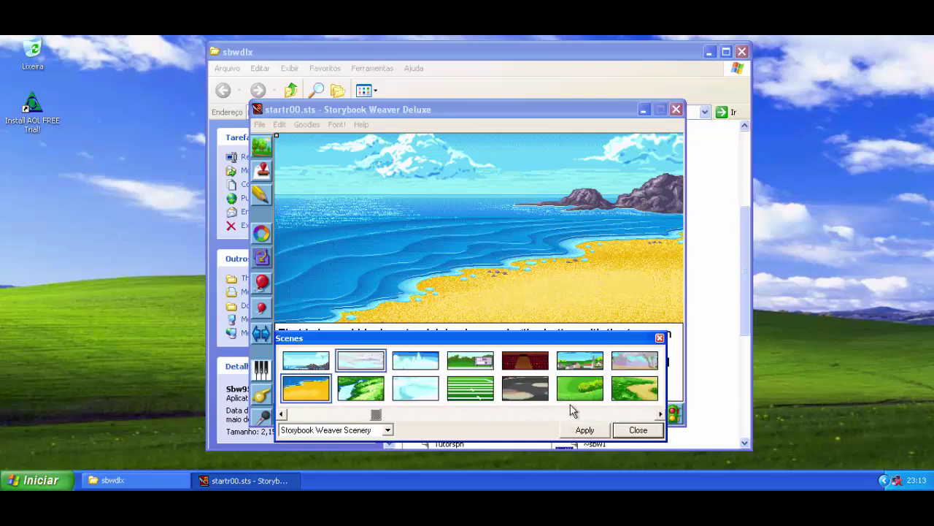
pyautogui.click(585, 430)
pyautogui.click(370, 392)
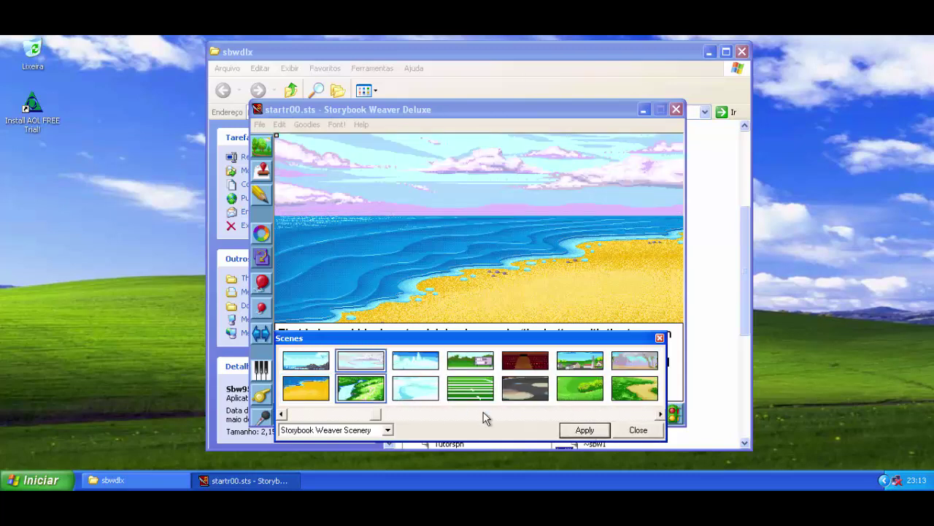
pyautogui.click(590, 431)
# - Set page 2's ground to the snow drifts and its upper background to the icy landscape with snow-covered pines
pyautogui.click(418, 389)
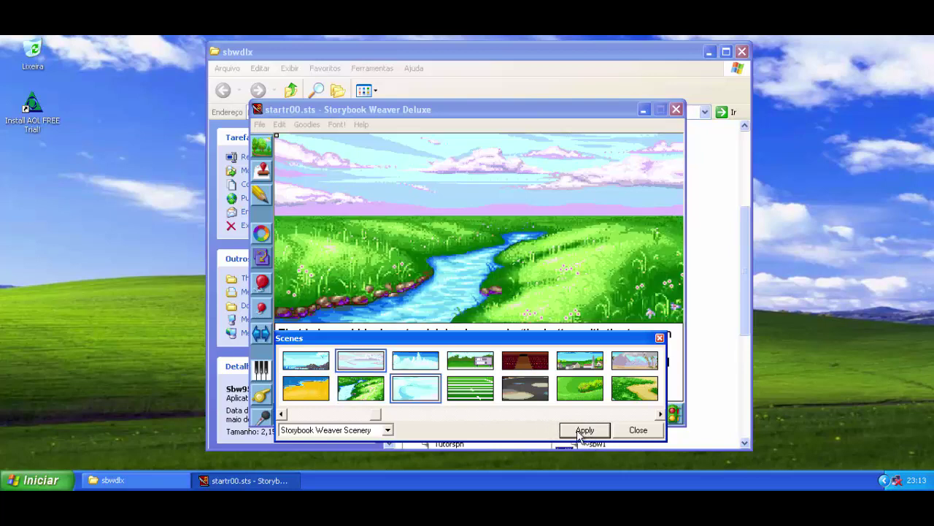
pyautogui.click(584, 430)
pyautogui.click(417, 365)
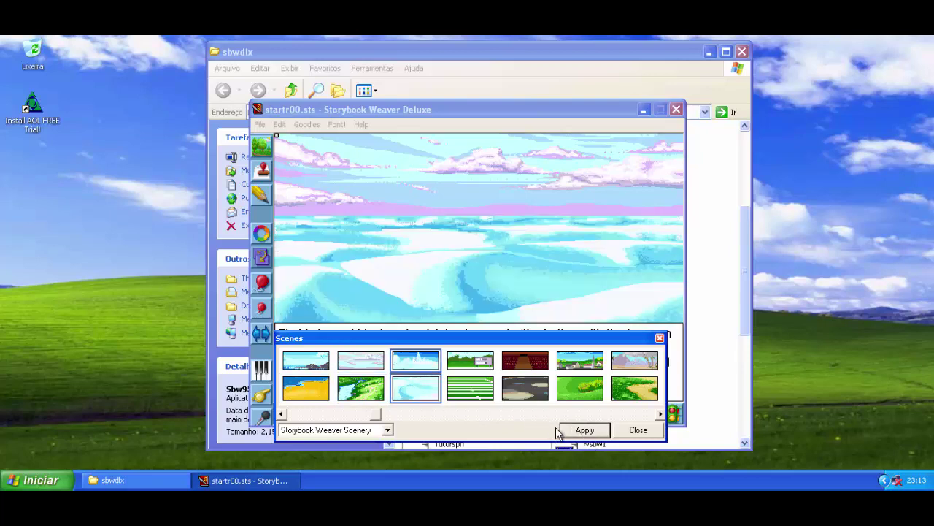
pyautogui.click(577, 436)
# - Set page 2's upper background to the stadium bleachers with a scoreboard and its ground to the football field
pyautogui.click(475, 365)
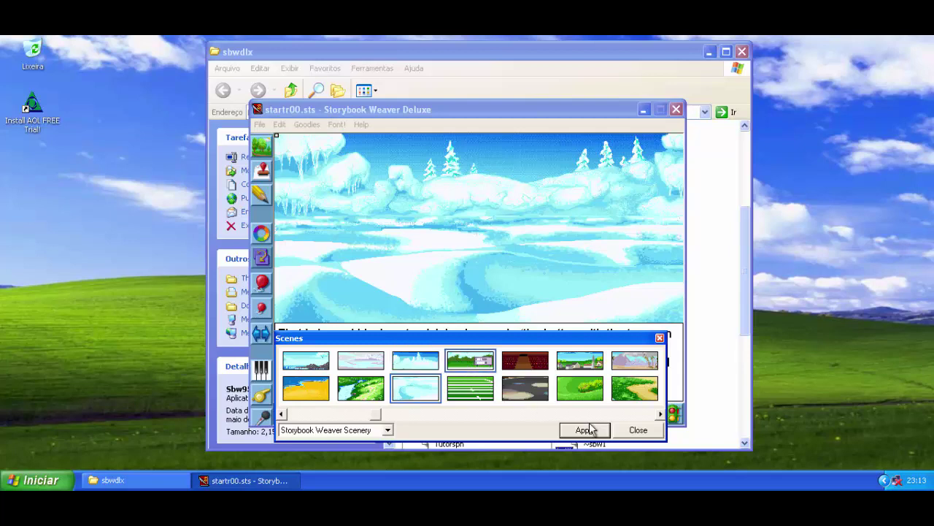
pyautogui.click(593, 431)
pyautogui.click(470, 391)
pyautogui.click(584, 430)
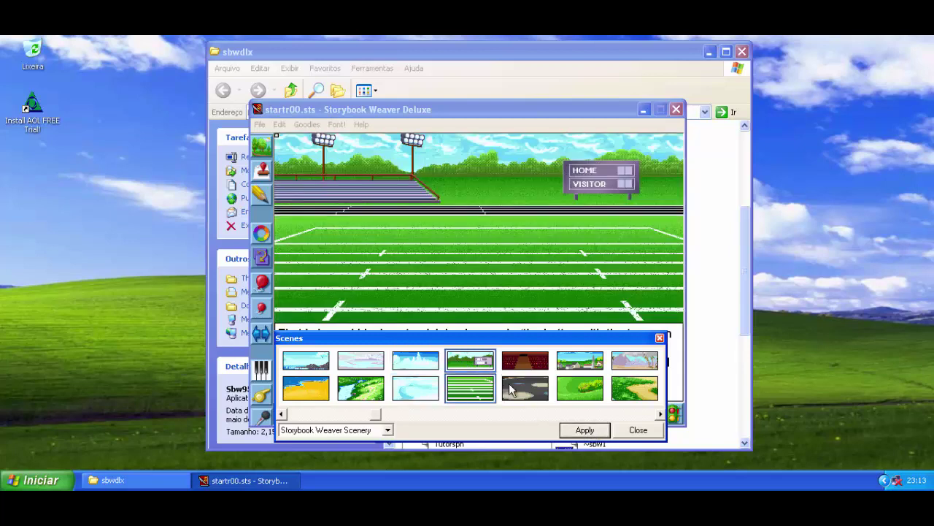
# - Set page 2's upper background to the theater with red seats and its ground to the spotlit stage floor
pyautogui.click(527, 362)
pyautogui.click(584, 432)
pyautogui.click(527, 398)
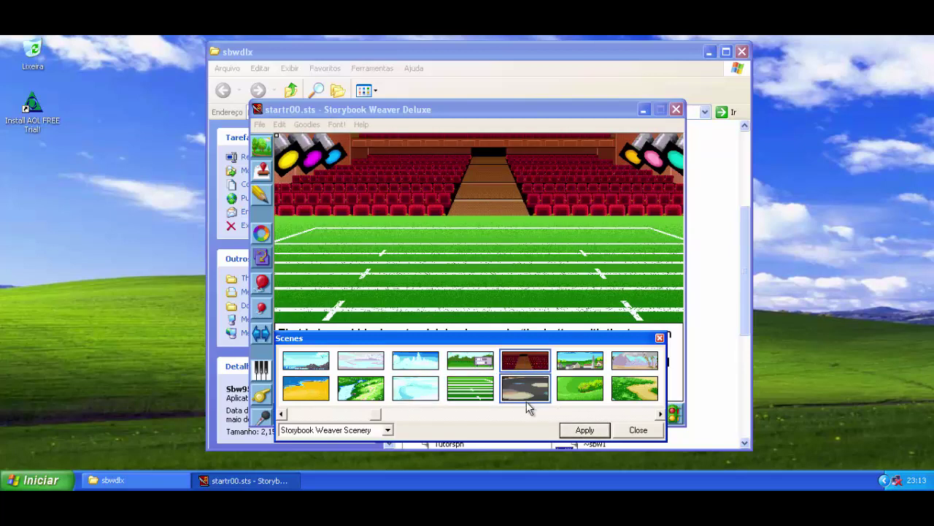
pyautogui.click(578, 430)
# - Set page 2's upper background to the village with a church steeple and its ground to the green field with bushes
pyautogui.click(584, 369)
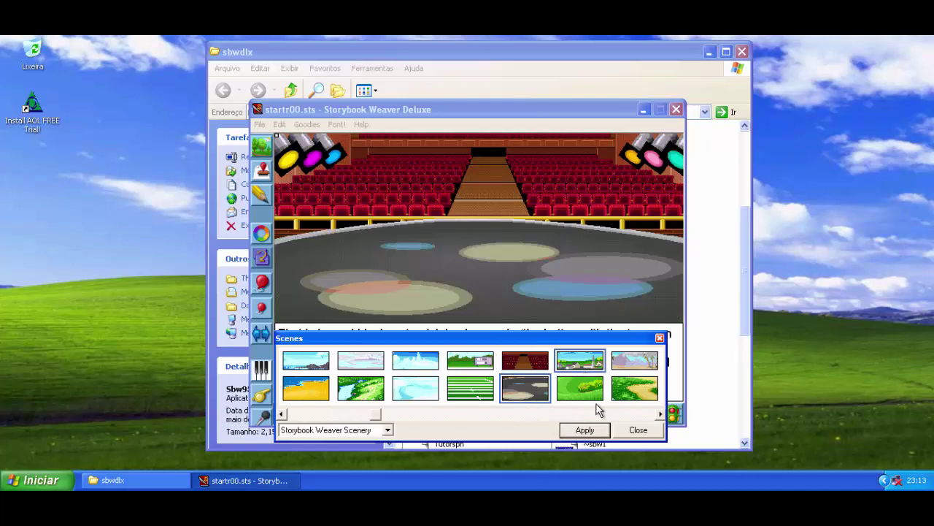
pyautogui.click(585, 430)
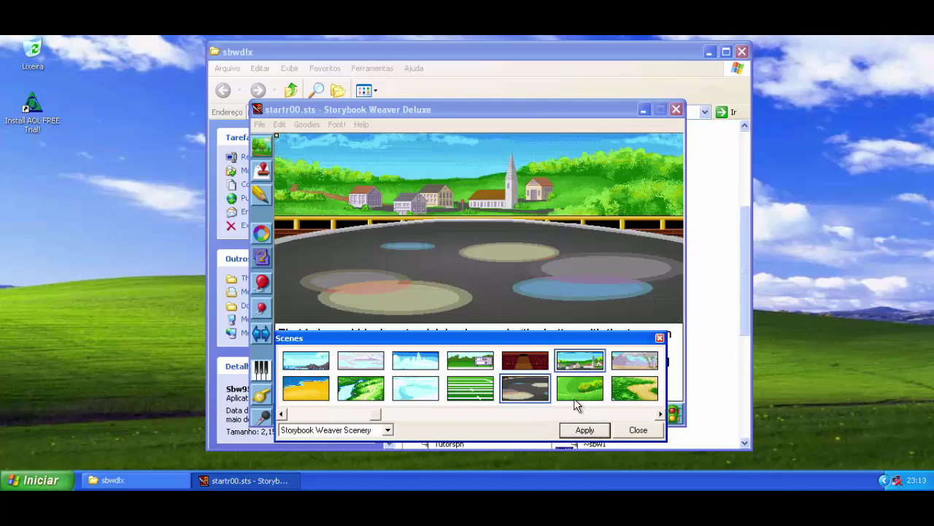
pyautogui.click(574, 398)
pyautogui.click(585, 430)
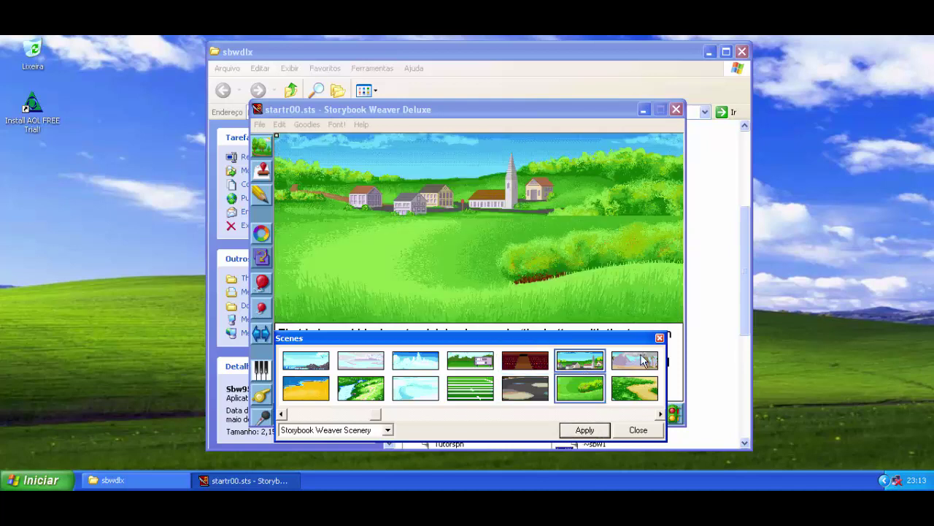
# - Set page 2's upper background to the smoking volcano with palm trees and its ground to the sandy path among tropical flowers
pyautogui.click(635, 360)
pyautogui.click(584, 430)
pyautogui.click(634, 388)
pyautogui.click(588, 431)
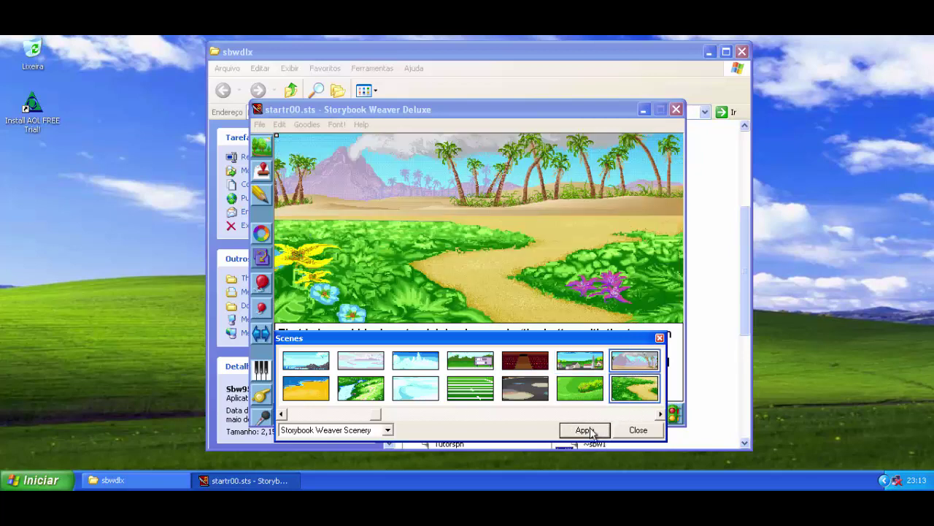
# - Set page 2's upper background to the lakeside reeds and cattails and its ground to the marsh with a blue pond
pyautogui.click(661, 414)
pyautogui.click(661, 414)
pyautogui.click(661, 414)
pyautogui.click(661, 414)
pyautogui.click(661, 414)
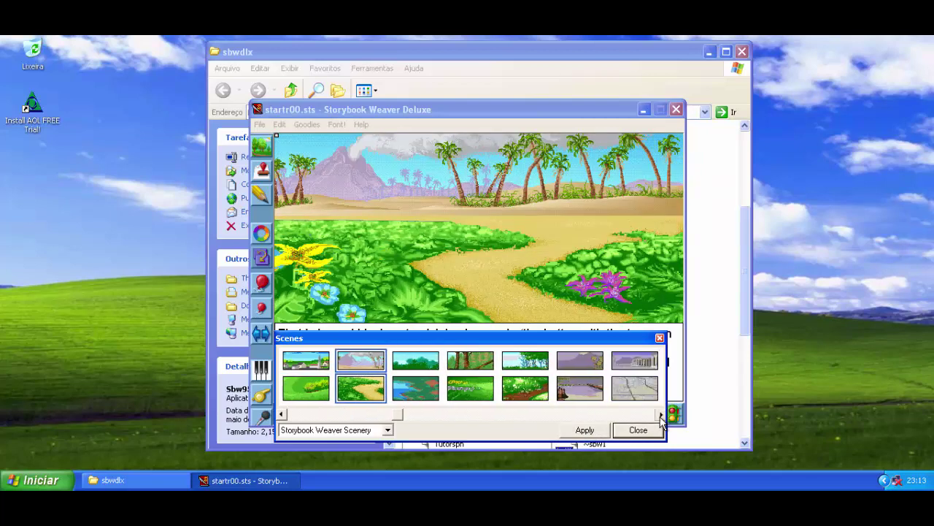
pyautogui.click(661, 414)
pyautogui.click(342, 361)
pyautogui.click(585, 430)
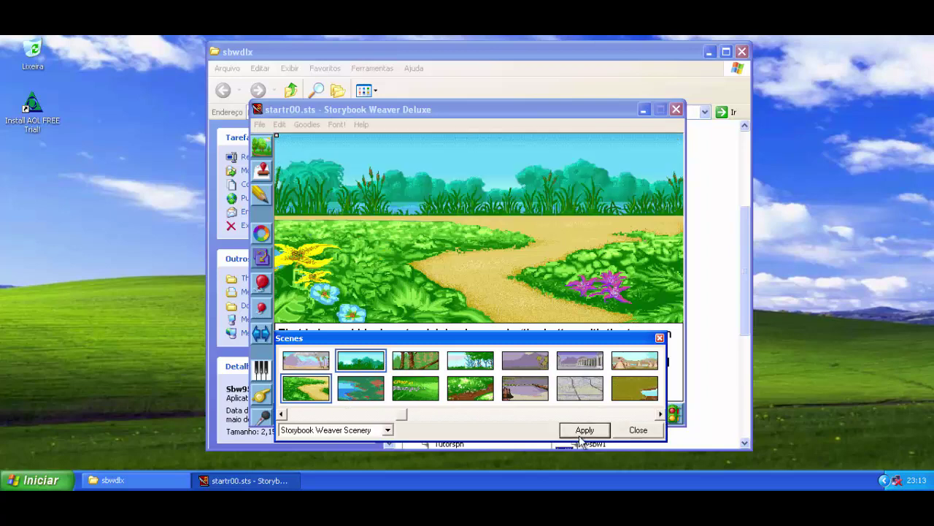
pyautogui.click(373, 388)
pyautogui.click(585, 430)
# - Set page 2's upper background to the forest with brown tree trunks and its ground to the flowery green meadow
pyautogui.click(417, 364)
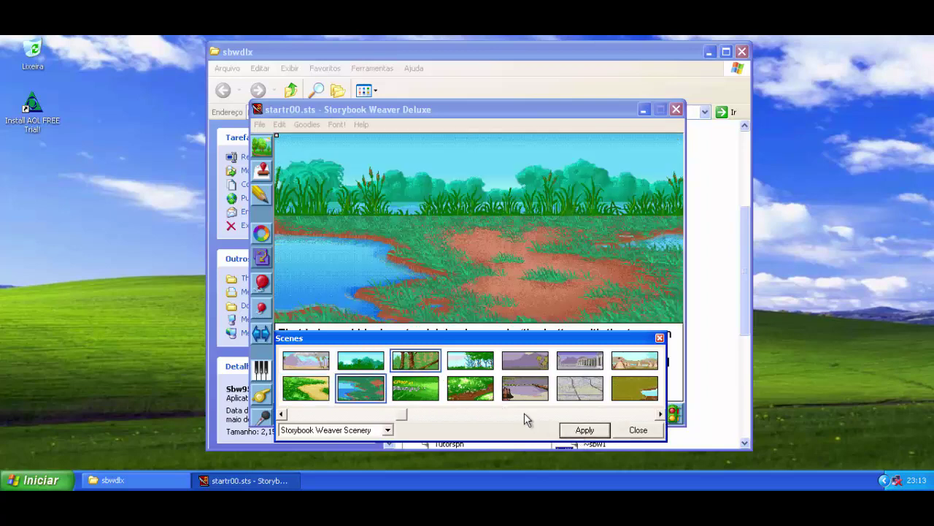
pyautogui.click(414, 388)
pyautogui.click(585, 430)
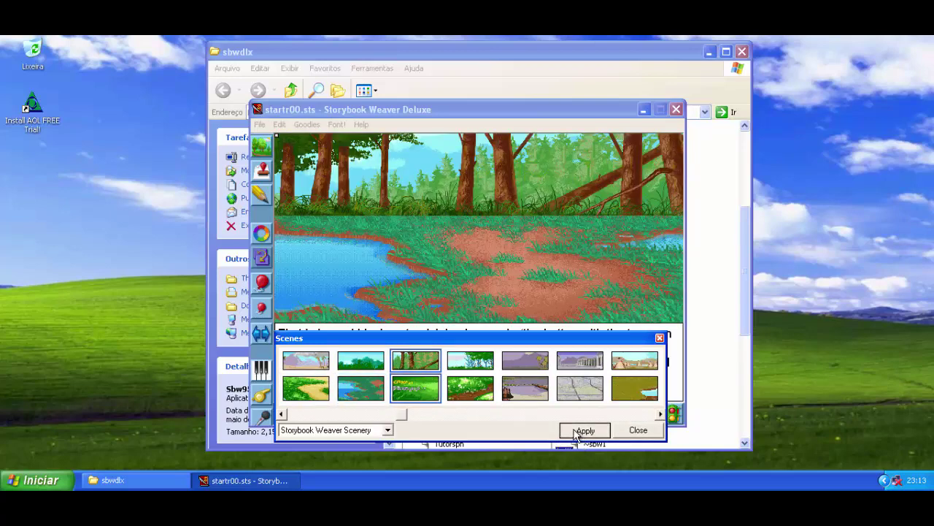
# - Set page 2's upper background to the leafy trees beside a clearing and its ground to the grass with a brown dirt trail
pyautogui.click(489, 367)
pyautogui.click(583, 430)
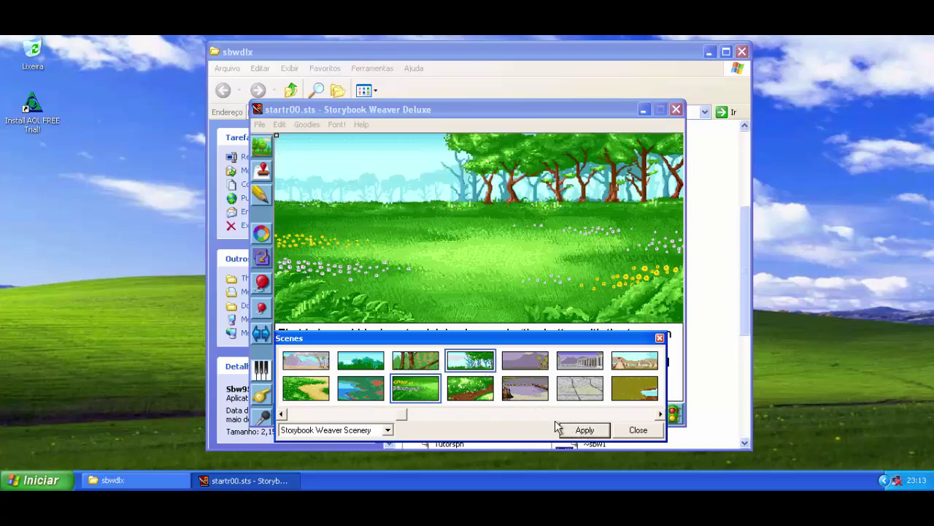
pyautogui.click(470, 388)
pyautogui.click(585, 430)
# - Set page 2's upper background to the dusky mountains with palm trees and its ground to the swamp with tree stumps
pyautogui.click(525, 361)
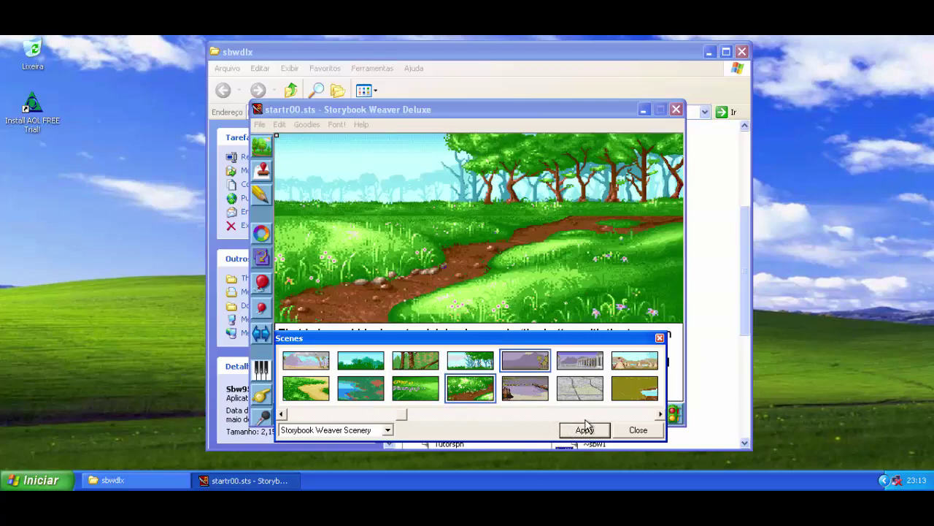
pyautogui.click(586, 430)
pyautogui.click(540, 392)
pyautogui.click(586, 432)
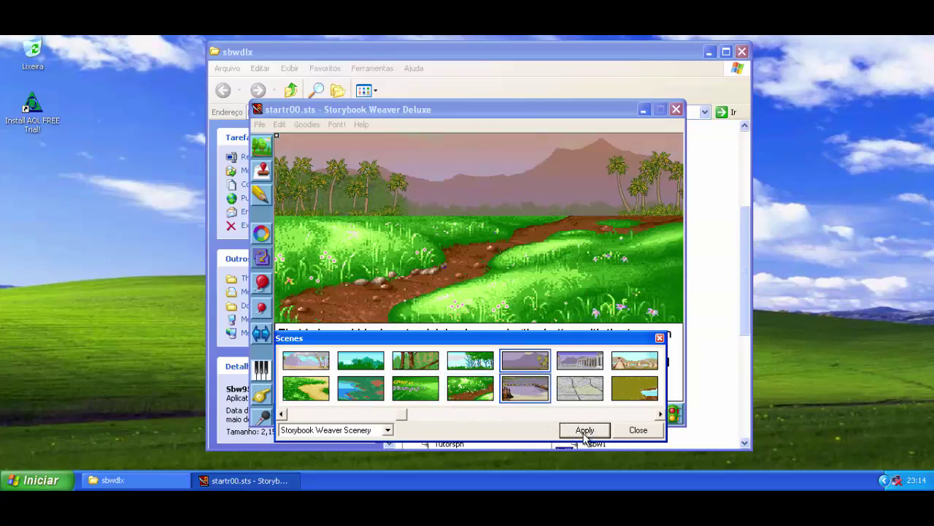
# - Set page 2's upper background to the columned Greek temples and its ground to the stone-paved steps
pyautogui.click(579, 361)
pyautogui.click(585, 430)
pyautogui.click(583, 394)
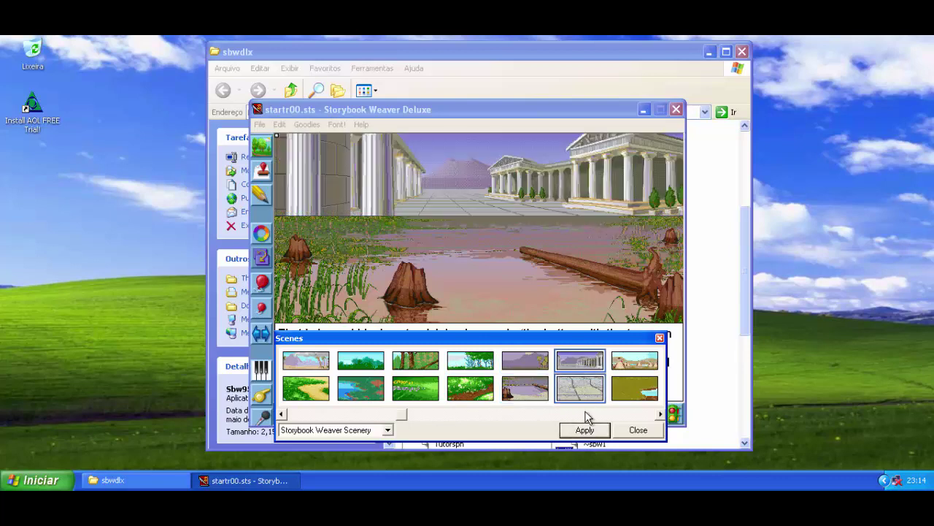
pyautogui.click(587, 432)
# - Set page 2's upper background to the tepee village and its ground to the prairie grass with a water pool
pyautogui.click(622, 365)
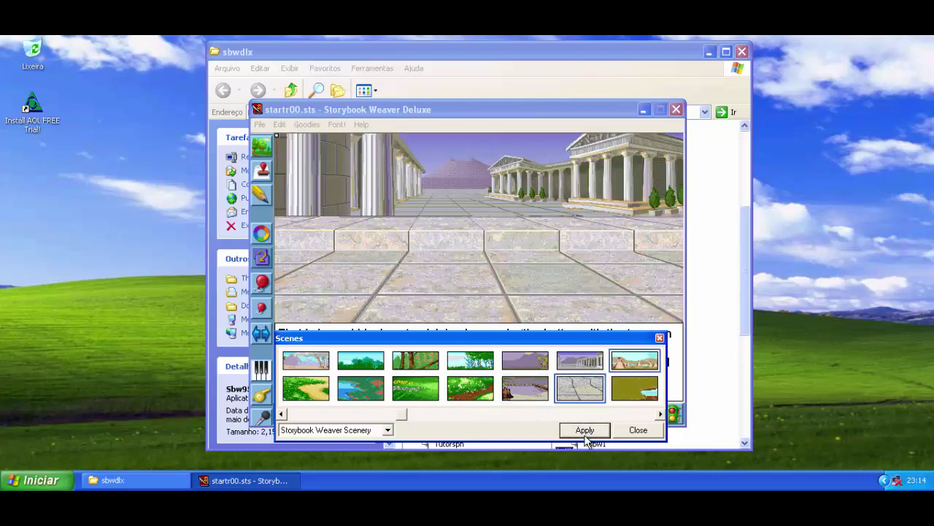
pyautogui.click(585, 435)
pyautogui.click(622, 393)
pyautogui.click(579, 433)
# - Set page 2's upper background to the White House with fountains and its ground to the lawn with an iron fence
pyautogui.click(661, 414)
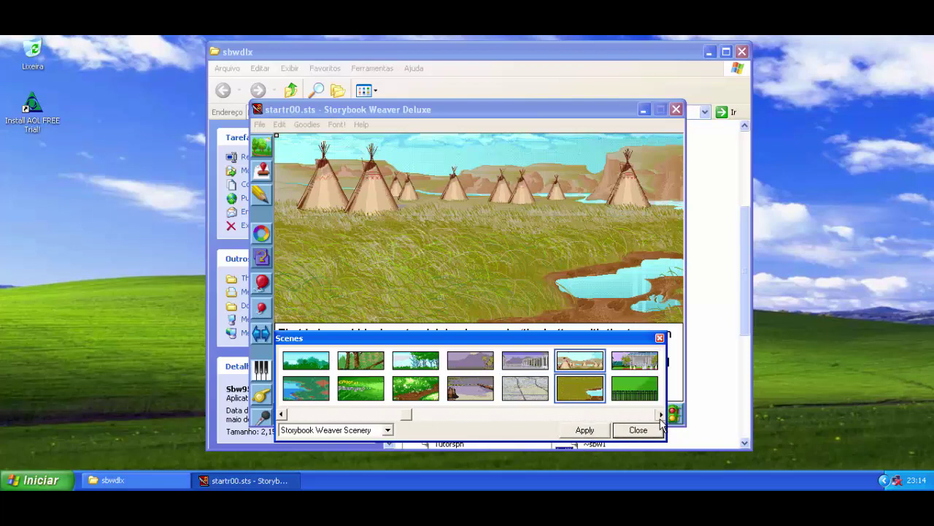
pyautogui.click(661, 414)
pyautogui.click(661, 414)
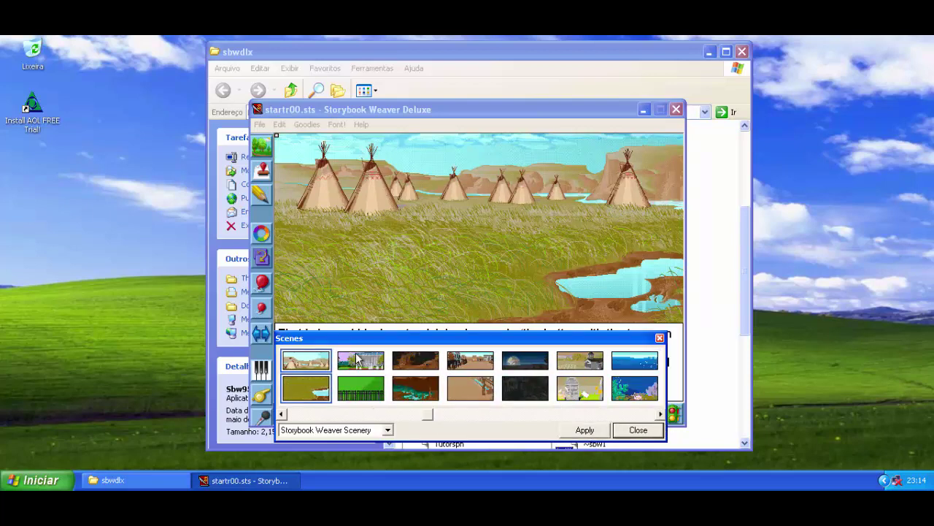
pyautogui.click(357, 357)
pyautogui.click(585, 430)
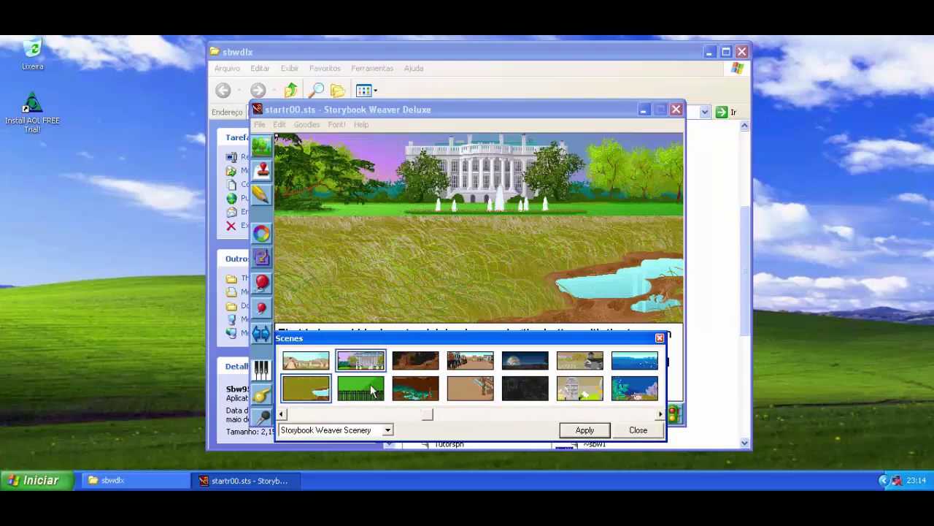
pyautogui.click(374, 392)
pyautogui.click(585, 430)
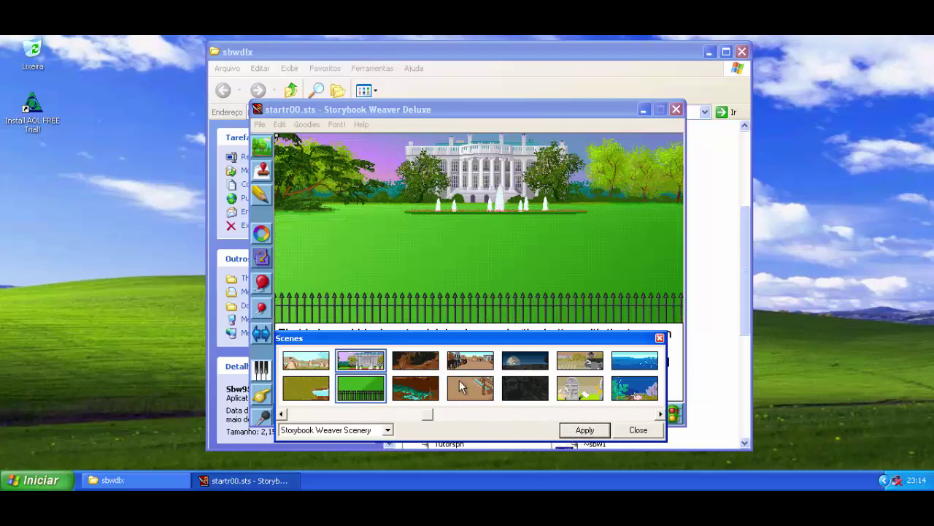
# - Set page 2's upper background to the brown rock cavern and its ground to the cave floor with green pools
pyautogui.click(415, 359)
pyautogui.click(582, 431)
pyautogui.click(430, 394)
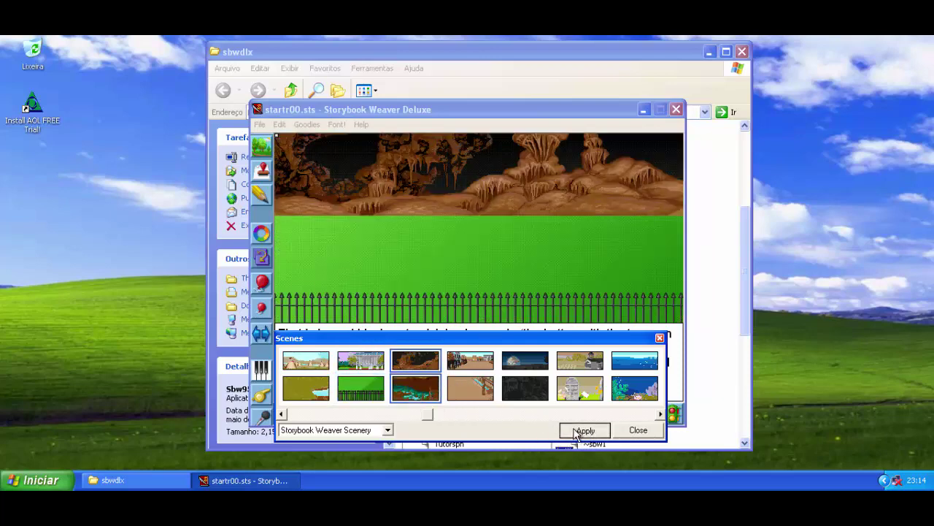
pyautogui.click(574, 431)
# - Set page 2's upper background to the Old West town with a saloon and its ground to the dirt street with a water trough
pyautogui.click(473, 362)
pyautogui.click(579, 435)
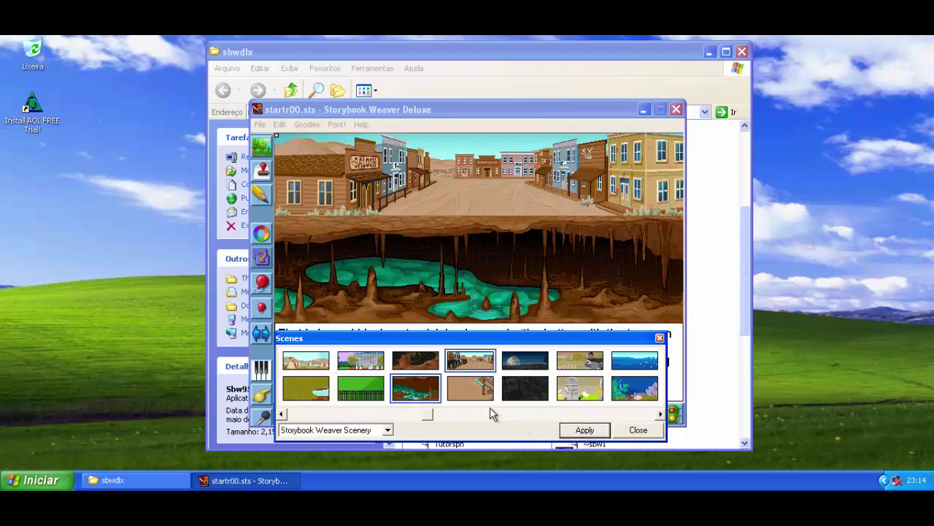
pyautogui.click(466, 399)
pyautogui.click(561, 435)
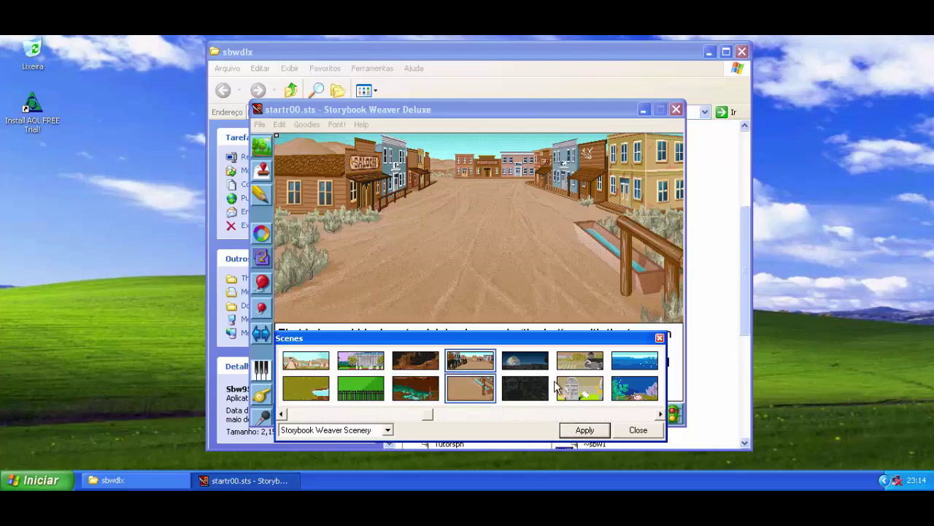
# - Set page 2's upper background to the moonlit haunted house and its ground to the dark graveyard with an iron fence
pyautogui.click(527, 361)
pyautogui.click(587, 431)
pyautogui.click(532, 394)
pyautogui.click(585, 431)
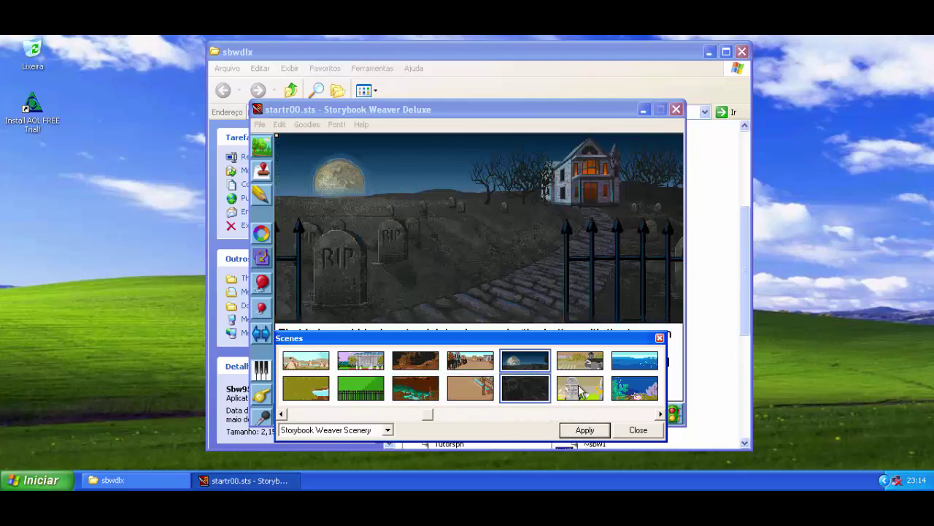
# - Set page 2's upper background to the country church cemetery and its ground to the gravestones with flowers and American flags
pyautogui.click(584, 365)
pyautogui.click(585, 431)
pyautogui.click(584, 396)
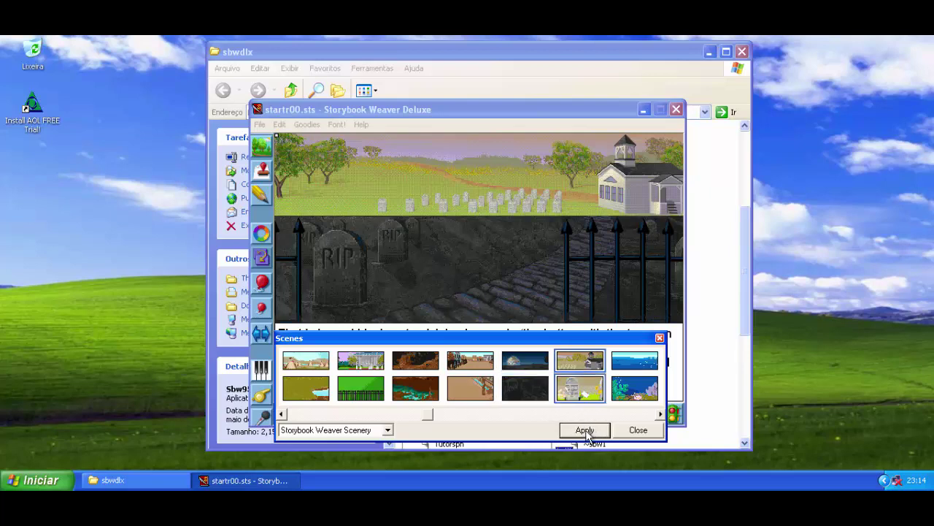
pyautogui.click(585, 430)
# - Set page 2's upper background to the blue ocean surface and its ground to the coral reef seabed
pyautogui.click(632, 368)
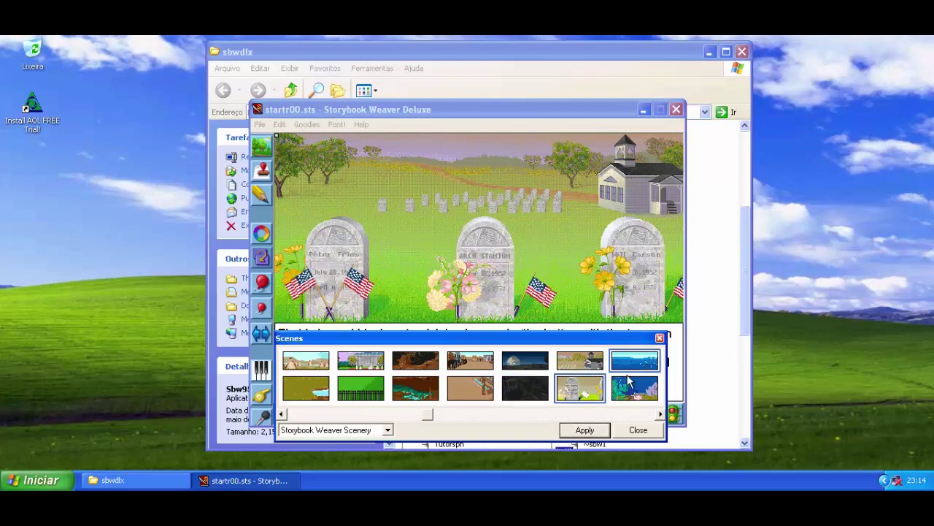
pyautogui.click(585, 430)
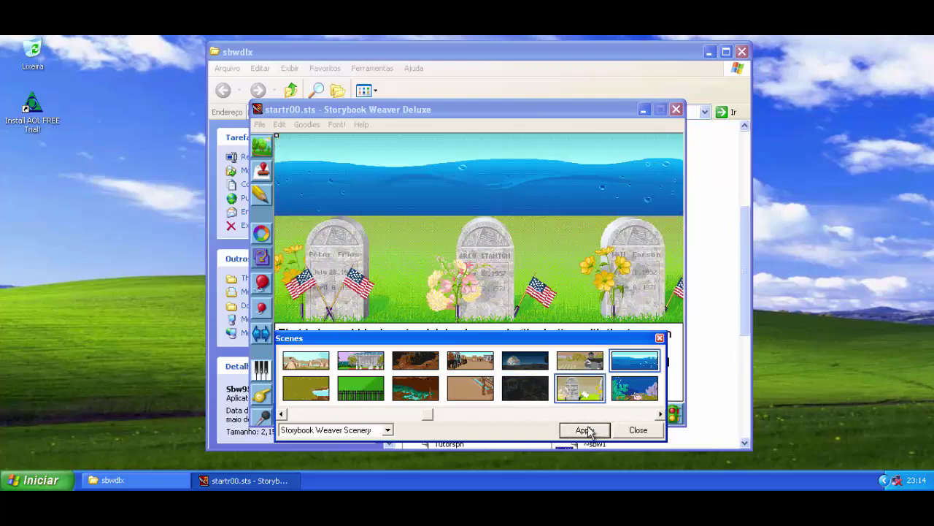
pyautogui.click(641, 398)
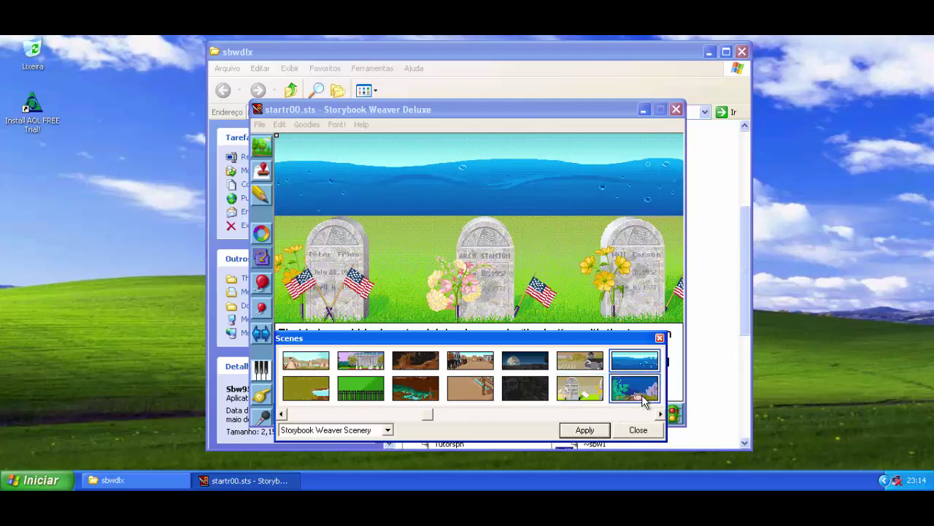
pyautogui.click(586, 431)
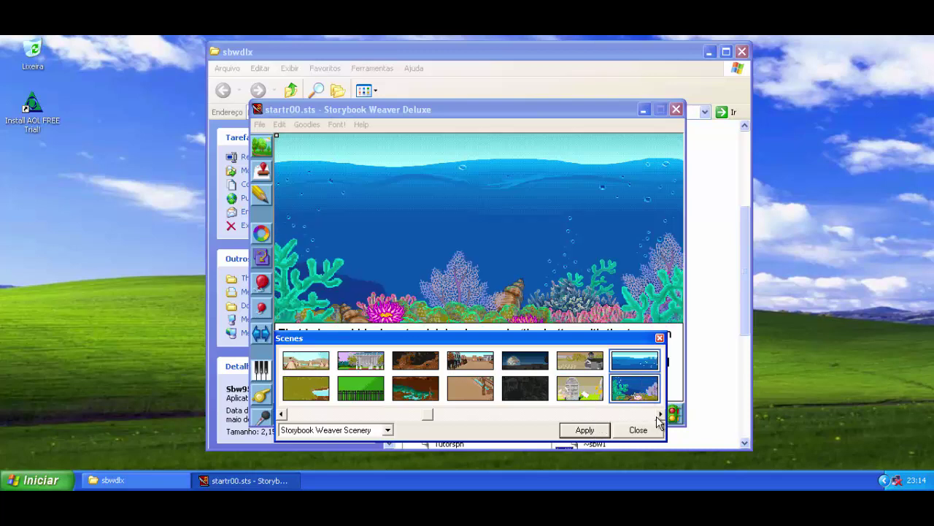
# - Set page 2's upper background to the desert golf green with cacti and its ground to the fairway with a stream and wooden bridge
pyautogui.moveTo(657, 415); pyautogui.dragTo(657, 415)
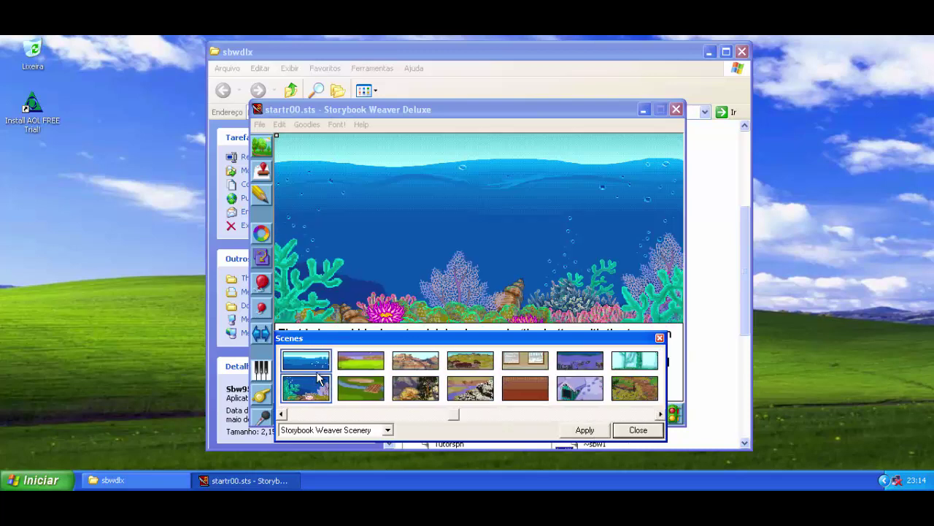
pyautogui.click(366, 362)
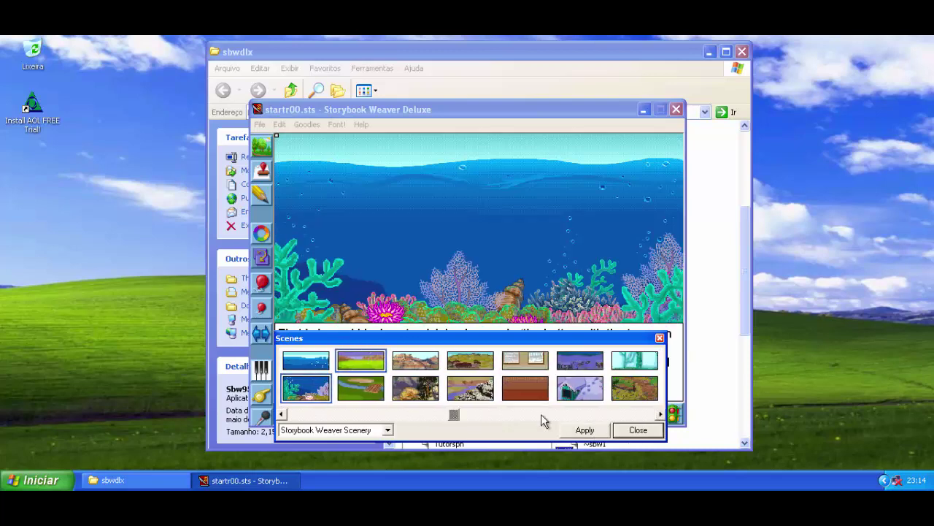
pyautogui.click(585, 432)
pyautogui.click(360, 387)
pyautogui.click(584, 431)
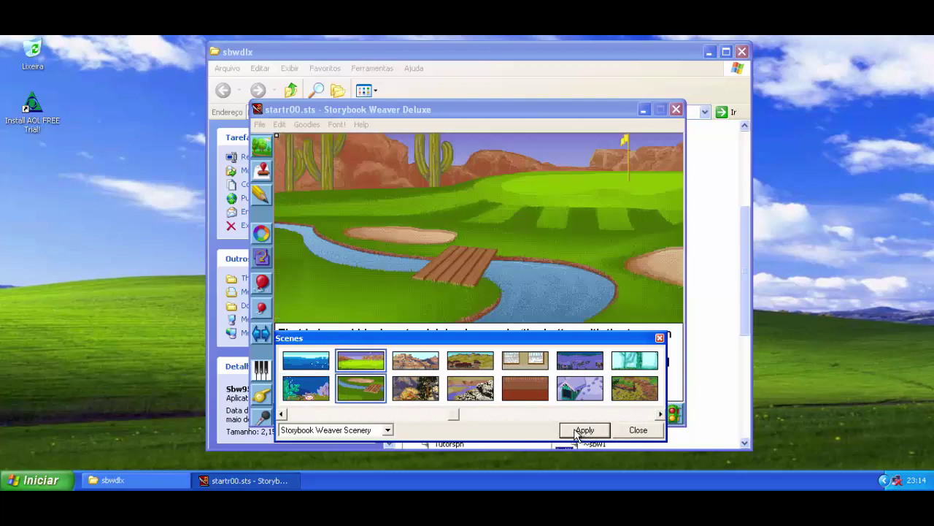
# - Set page 2's upper background to the red canyon cliffs and its ground to the canyon rim with a tree and rocks
pyautogui.click(437, 359)
pyautogui.click(584, 430)
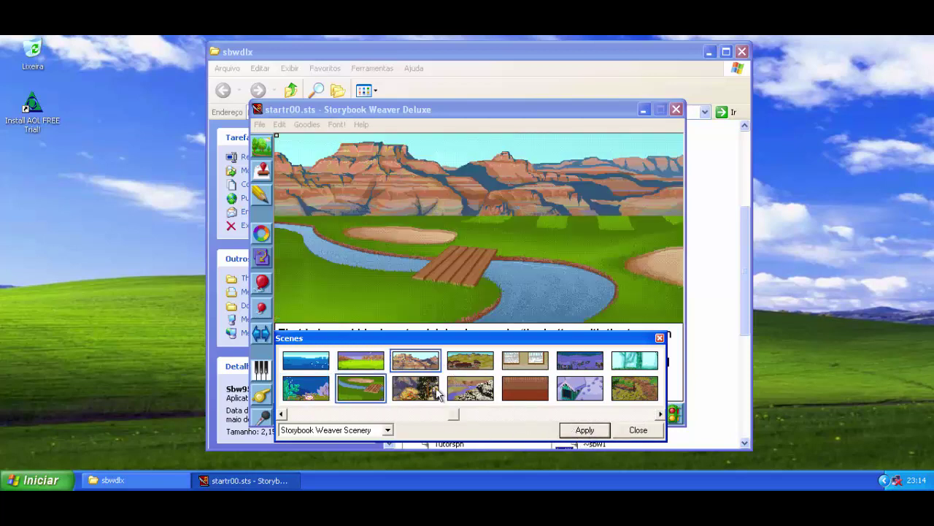
pyautogui.click(434, 392)
pyautogui.click(387, 430)
pyautogui.click(384, 430)
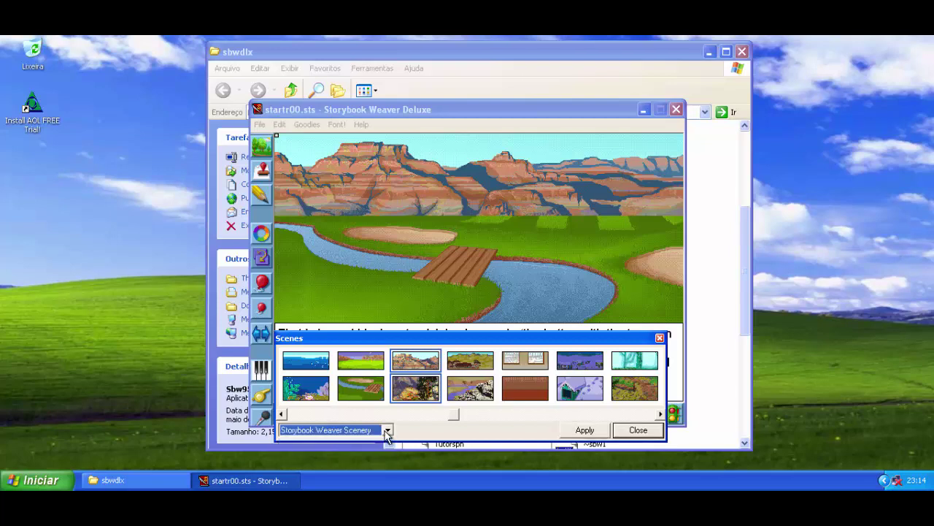
pyautogui.click(585, 430)
# - Set page 2's upper background to the wooden frontier fort and its ground to the winding river with gray rocks
pyautogui.click(479, 365)
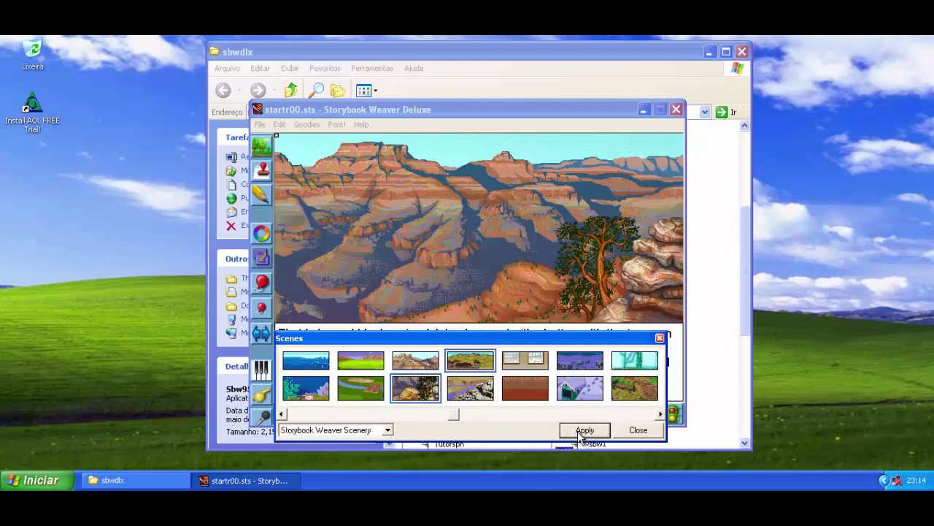
pyautogui.click(583, 431)
pyautogui.click(473, 390)
pyautogui.click(592, 431)
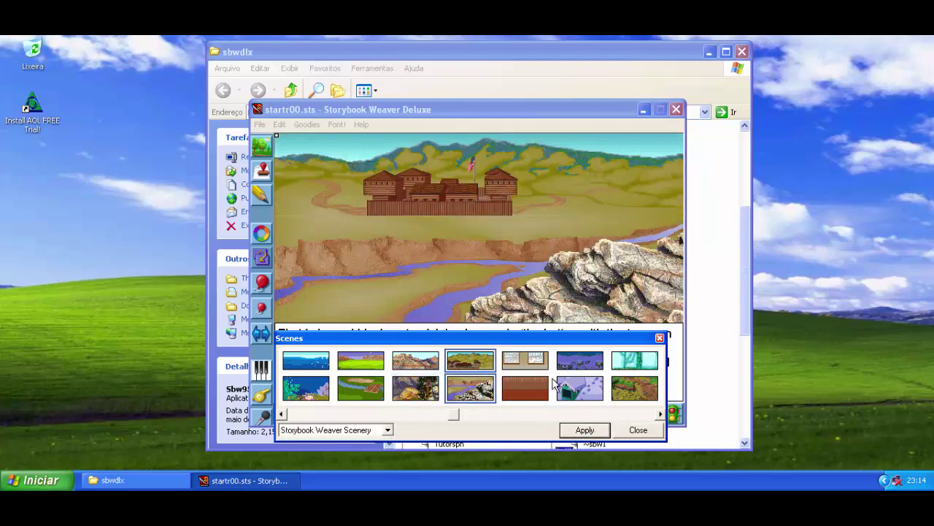
# - Set page 2's upper background to the wallpapered room with three windows and its ground to the wood paneling with a red-brown floor
pyautogui.click(531, 363)
pyautogui.click(586, 430)
pyautogui.click(540, 390)
pyautogui.click(584, 431)
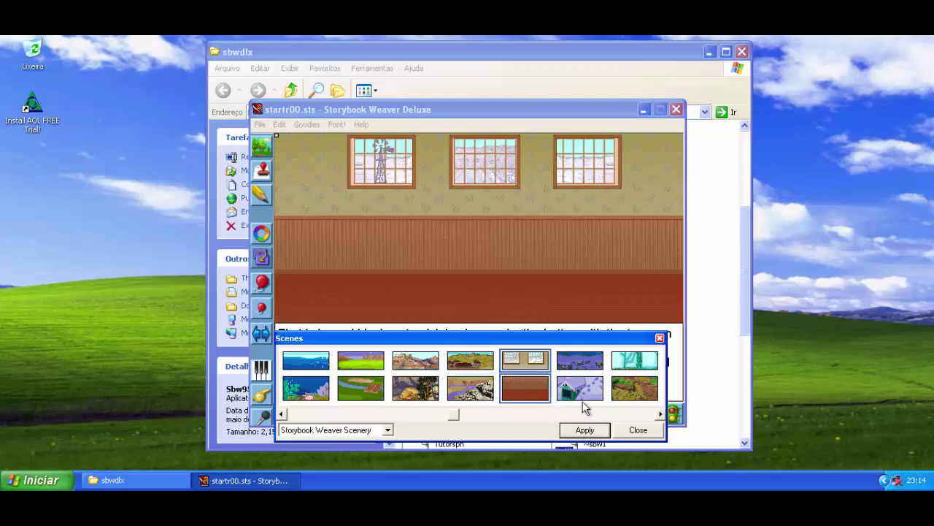
# - Set page 2's upper background to the snowy village at night and its ground to the snow-covered rooftops with a brick chimney
pyautogui.click(582, 361)
pyautogui.click(587, 430)
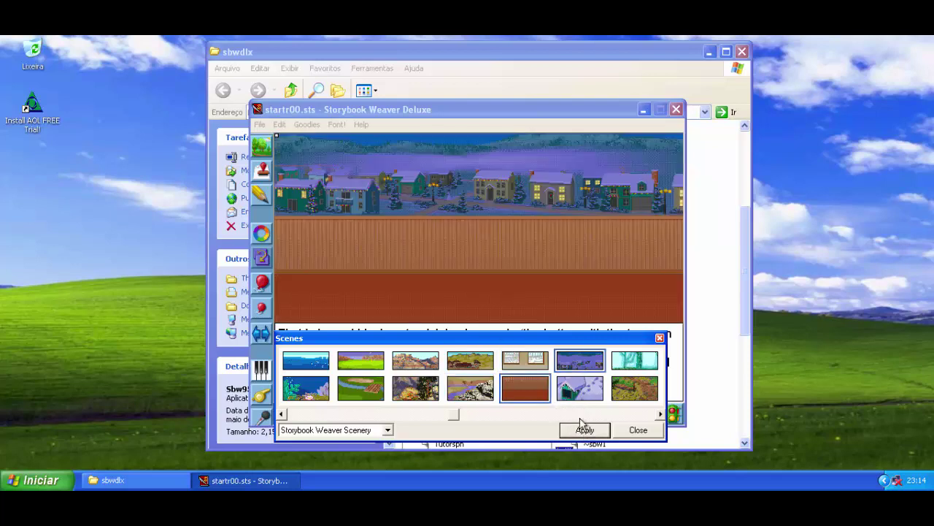
pyautogui.click(580, 388)
pyautogui.click(585, 430)
# - Set page 2's upper background to the misty forest with vine-covered trees and its ground to the forest path with a mossy log
pyautogui.click(632, 365)
pyautogui.press('Return')
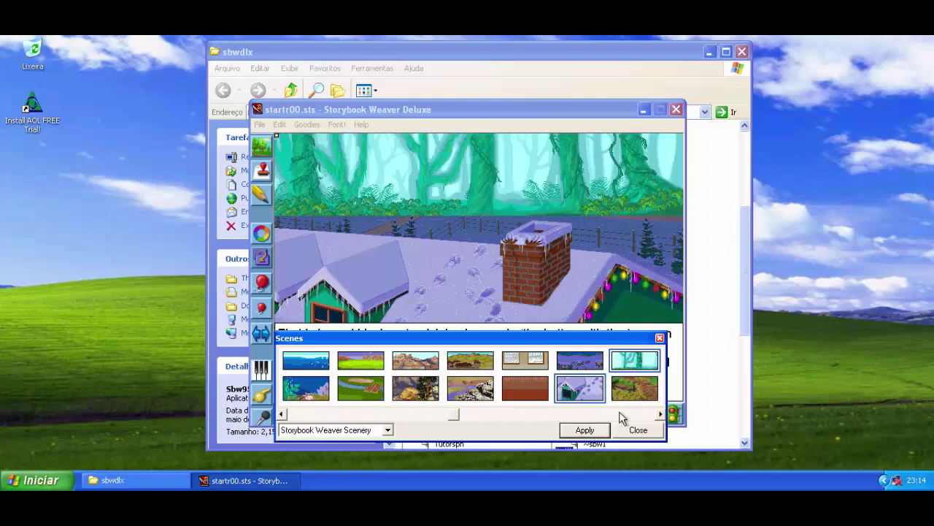
pyautogui.click(638, 391)
pyautogui.click(597, 430)
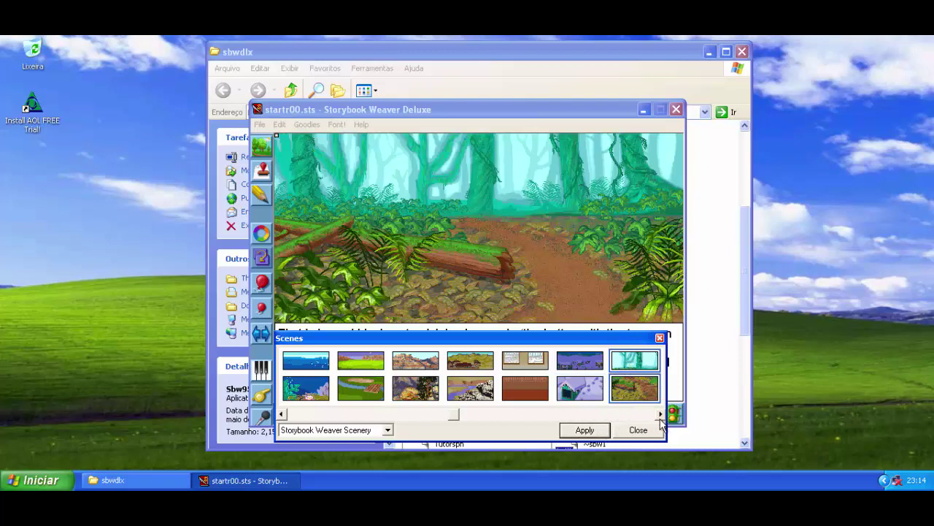
# - Set page 2's upper background to the night sky with fireworks and its ground to the silhouetted crowd of spectators
pyautogui.click(661, 414)
pyautogui.click(661, 414)
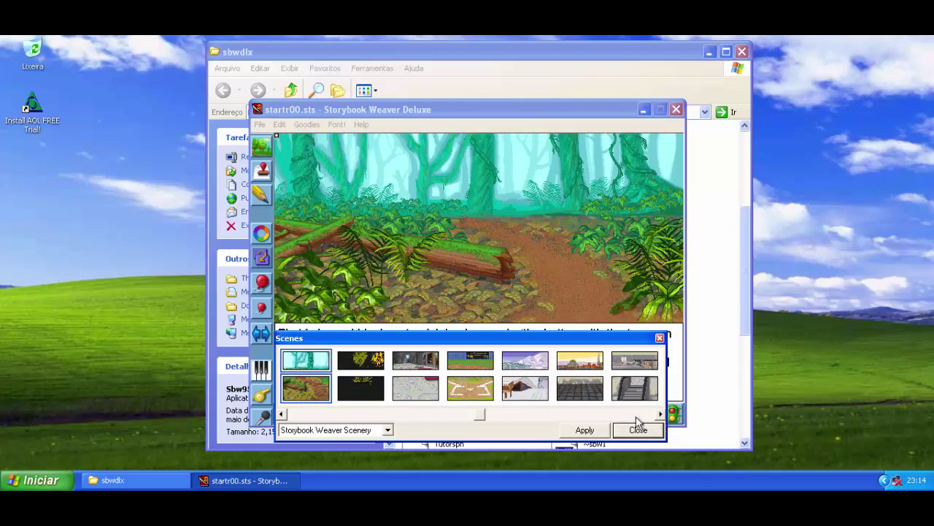
pyautogui.click(373, 362)
pyautogui.click(581, 430)
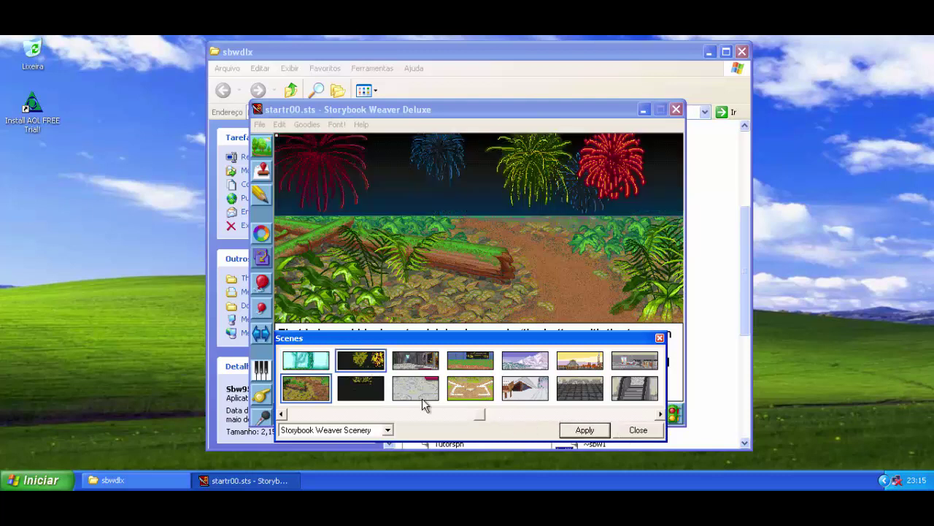
pyautogui.click(361, 384)
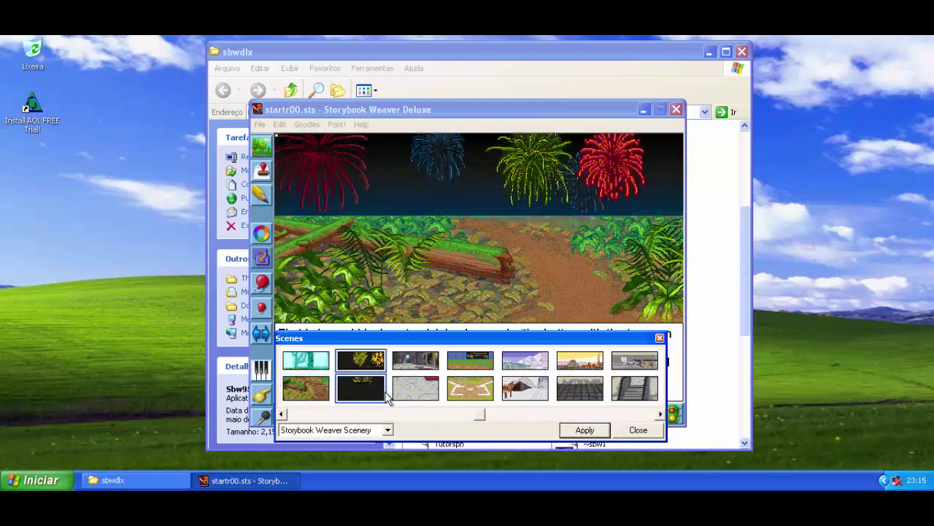
pyautogui.click(584, 431)
# - Set page 2's upper background to the art museum gallery and its ground to the marble floor with red benches
pyautogui.click(420, 365)
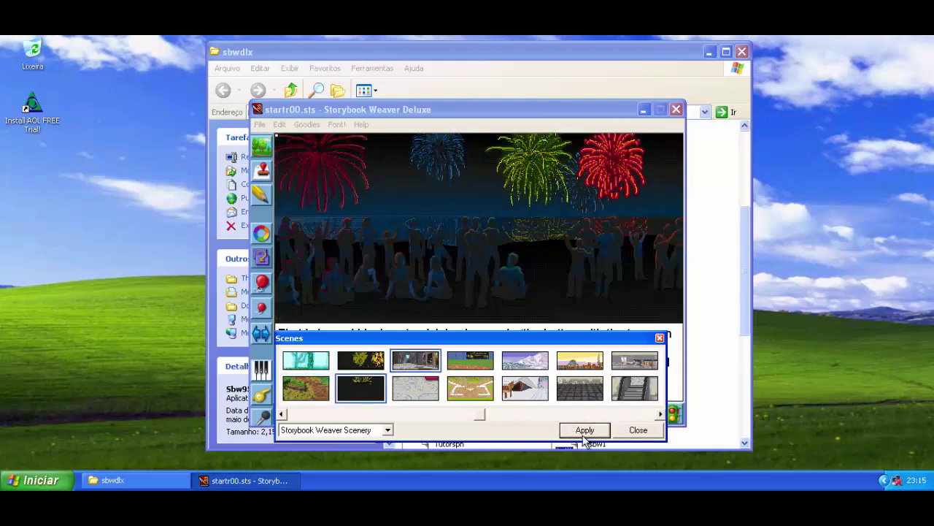
pyautogui.click(585, 431)
pyautogui.click(429, 395)
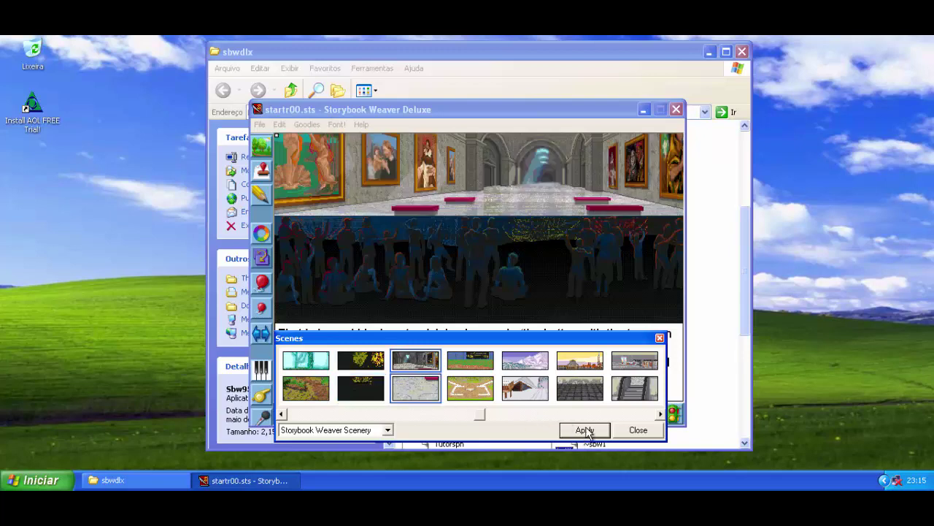
pyautogui.click(587, 431)
# - Set page 2's upper background to the baseball outfield with a scoreboard and its ground to the infield with home plate
pyautogui.click(488, 368)
pyautogui.click(584, 431)
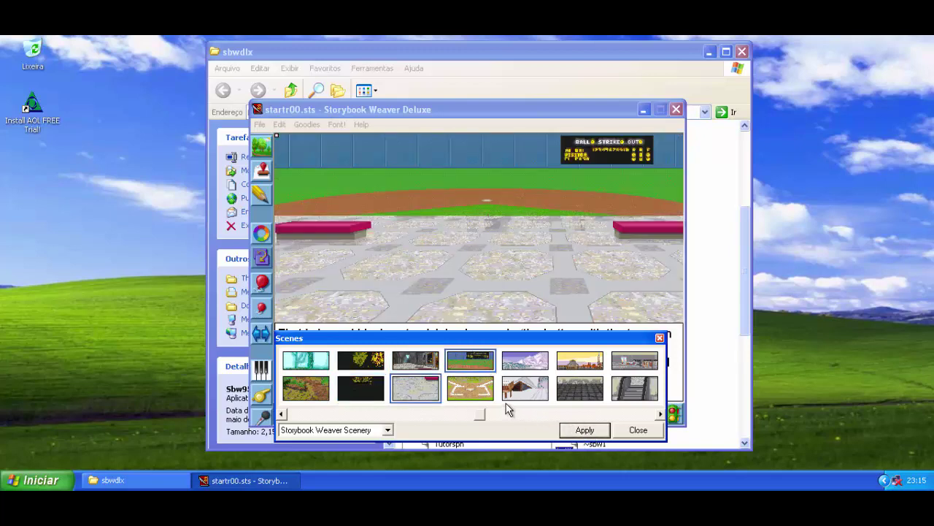
pyautogui.click(479, 389)
pyautogui.click(595, 432)
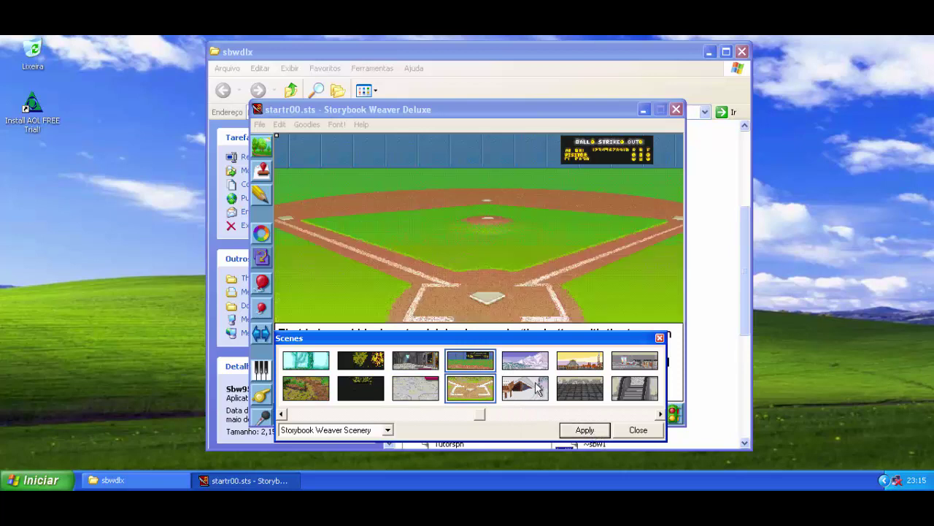
# - Set page 2's upper background to the snowy mountain peaks and its ground to the ski lodge with a chairlift
pyautogui.click(523, 362)
pyautogui.click(576, 430)
pyautogui.click(510, 392)
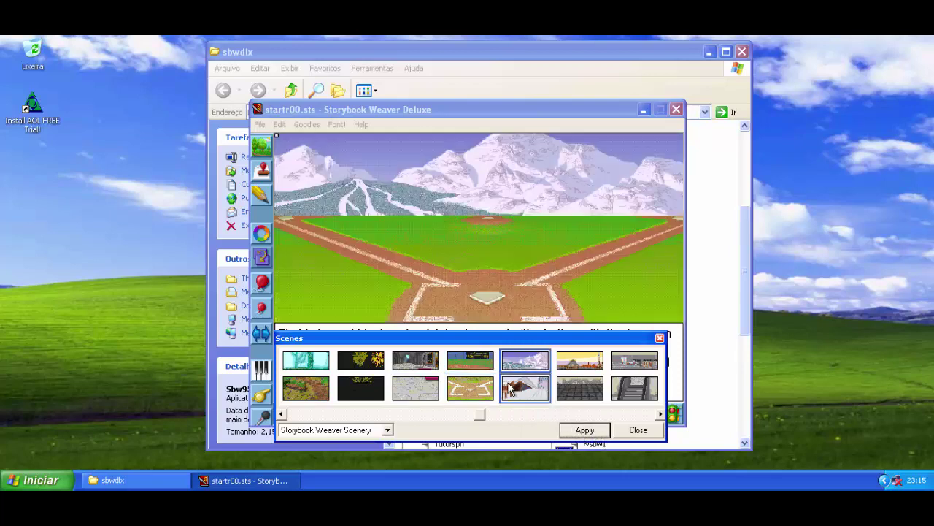
pyautogui.click(585, 431)
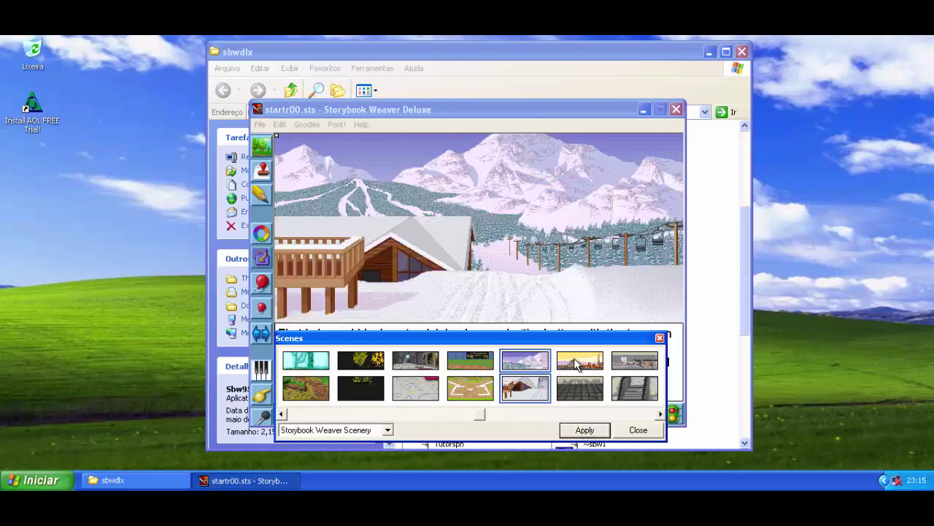
# - Set page 2's upper background to the old town skyline with towers under a yellow sky and its ground to the cobblestone street
pyautogui.click(579, 360)
pyautogui.click(589, 431)
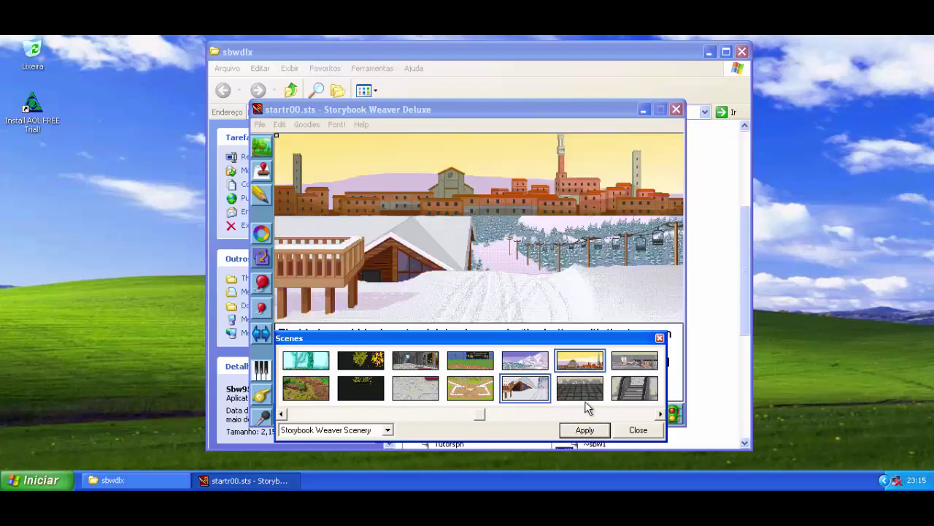
pyautogui.click(585, 400)
pyautogui.click(587, 431)
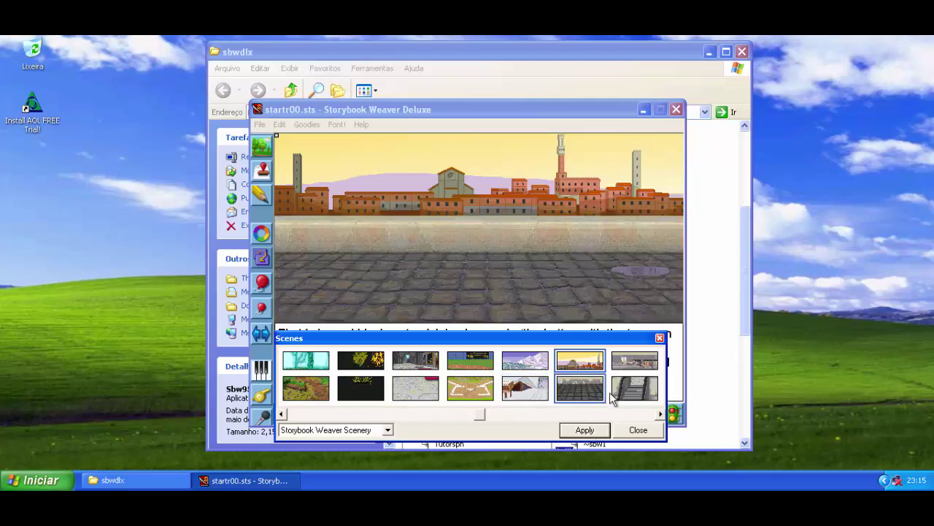
# - Set page 2's upper background to the B&B clothes store and its ground to the mall escalator
pyautogui.click(642, 363)
pyautogui.click(603, 430)
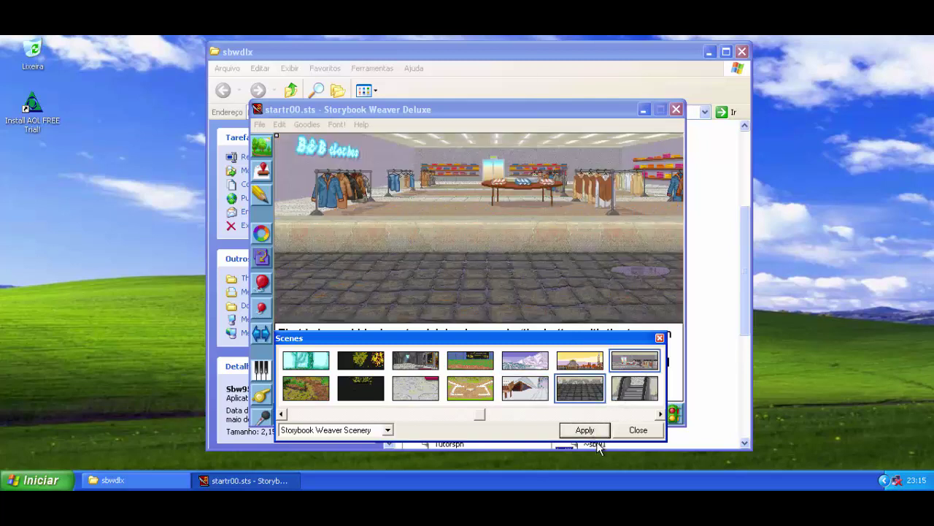
pyautogui.click(633, 391)
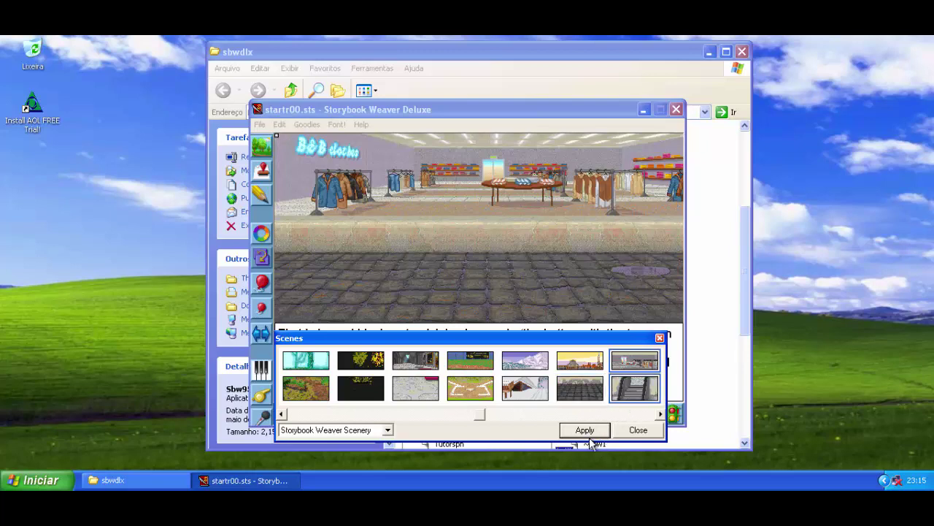
pyautogui.click(590, 432)
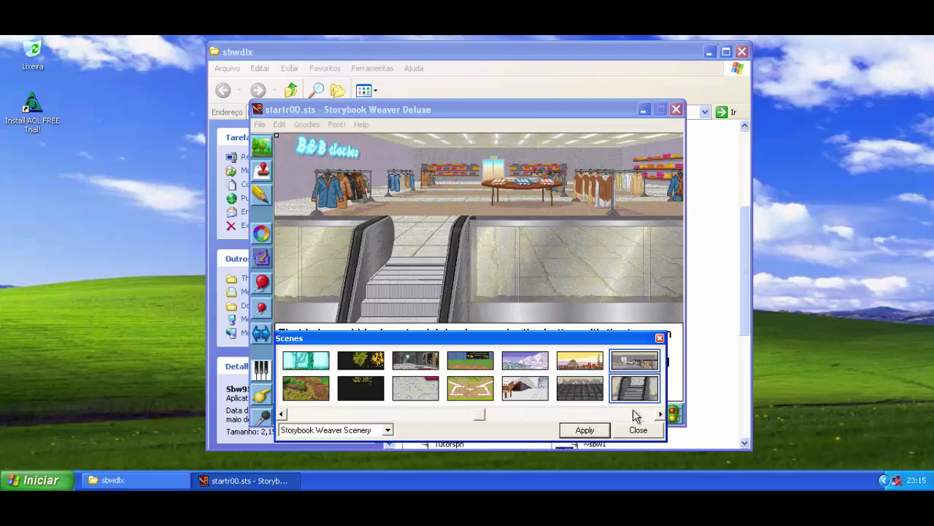
# - Set page 2's upper background to the orange alien sky with three moons and its ground to the green sea
pyautogui.click(661, 413)
pyautogui.click(660, 414)
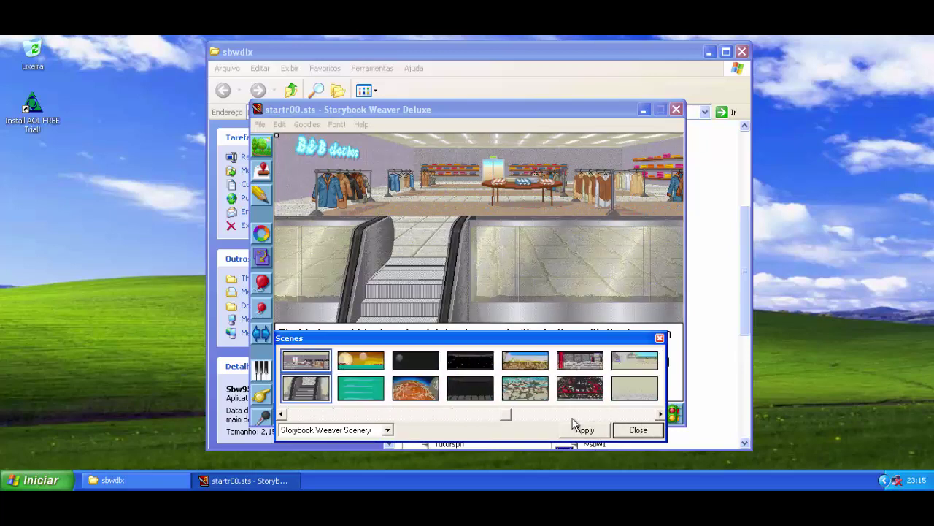
pyautogui.click(372, 359)
pyautogui.click(569, 430)
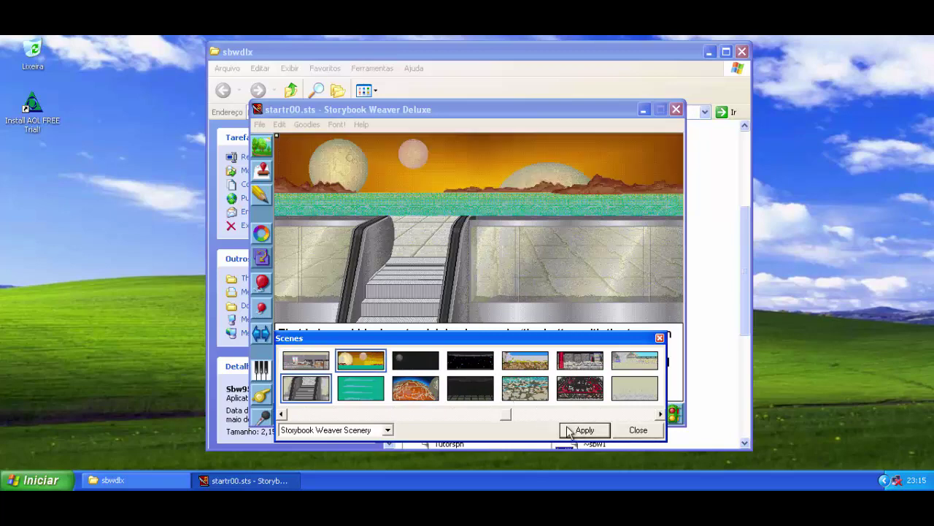
pyautogui.click(373, 389)
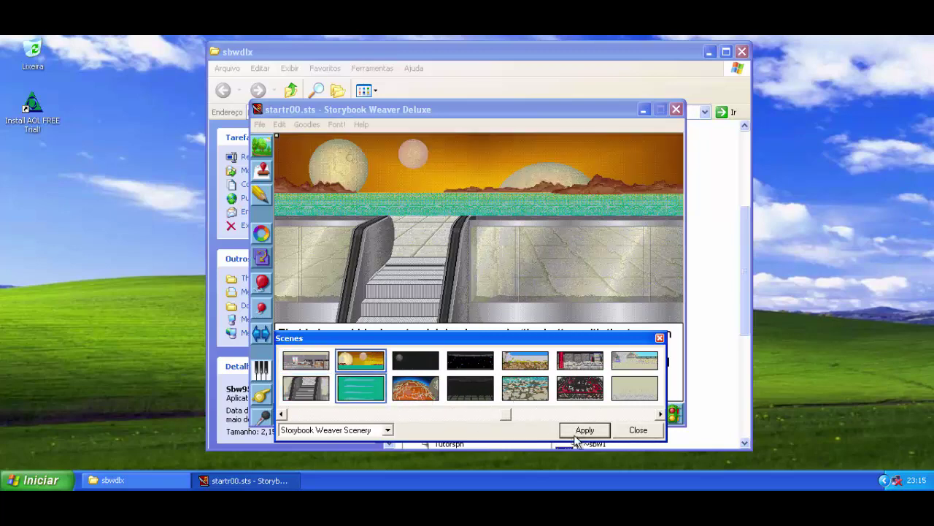
pyautogui.click(577, 432)
# - Set page 2's upper background to the starry space scene with small planets and its ground to the orange planet with a gray moon
pyautogui.click(426, 367)
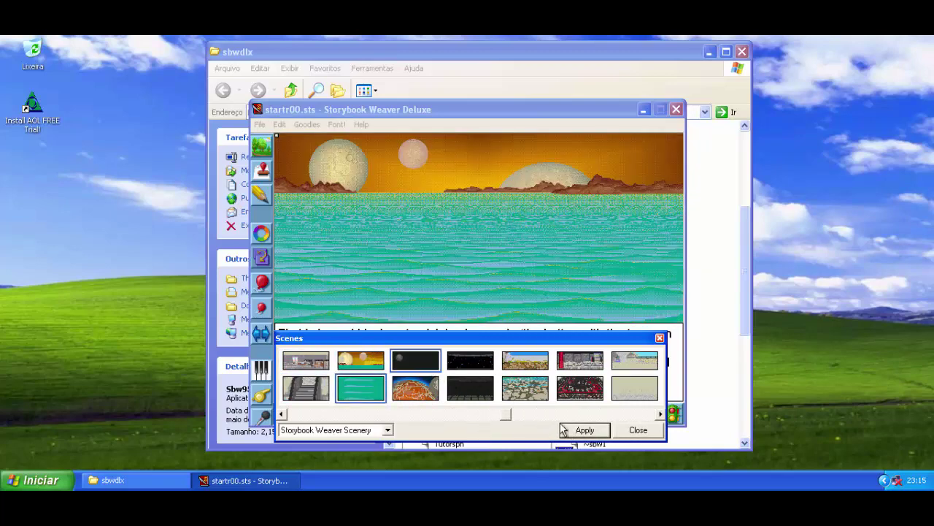
pyautogui.click(576, 434)
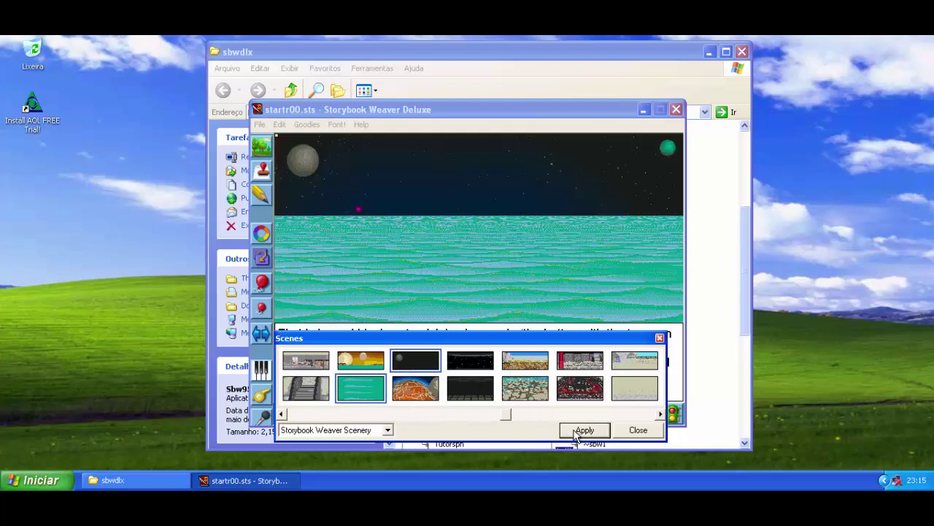
pyautogui.click(423, 398)
pyautogui.click(578, 429)
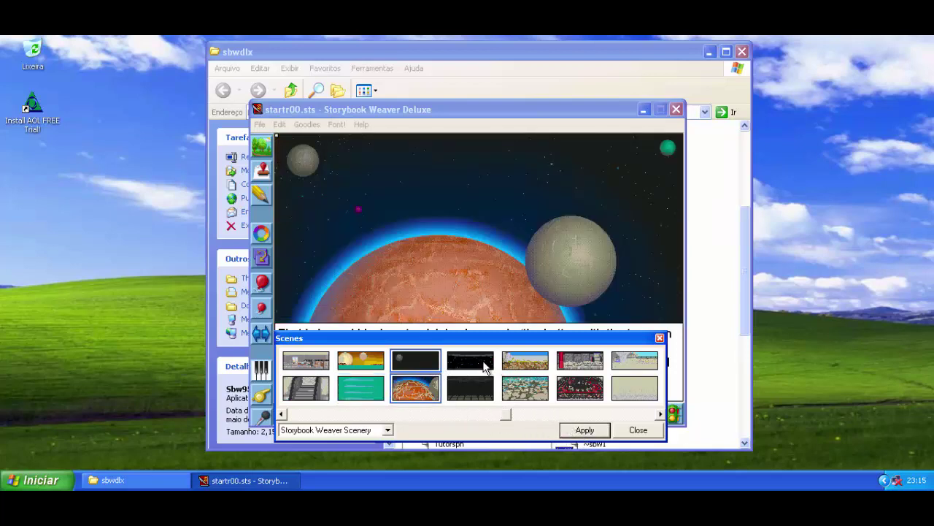
# - Set page 2's upper background to the spaceship window onto black space and its ground to the dark tiled spaceship floor
pyautogui.click(485, 365)
pyautogui.click(576, 432)
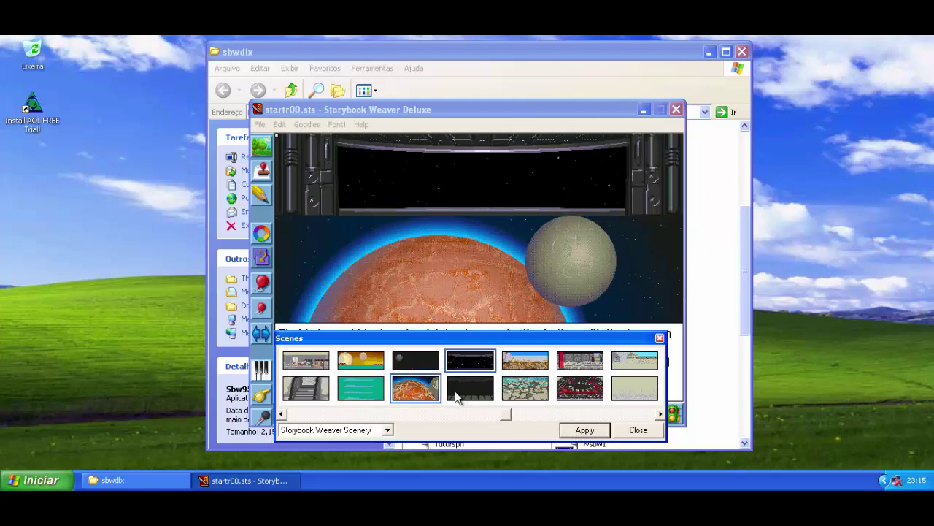
pyautogui.click(454, 391)
pyautogui.click(577, 430)
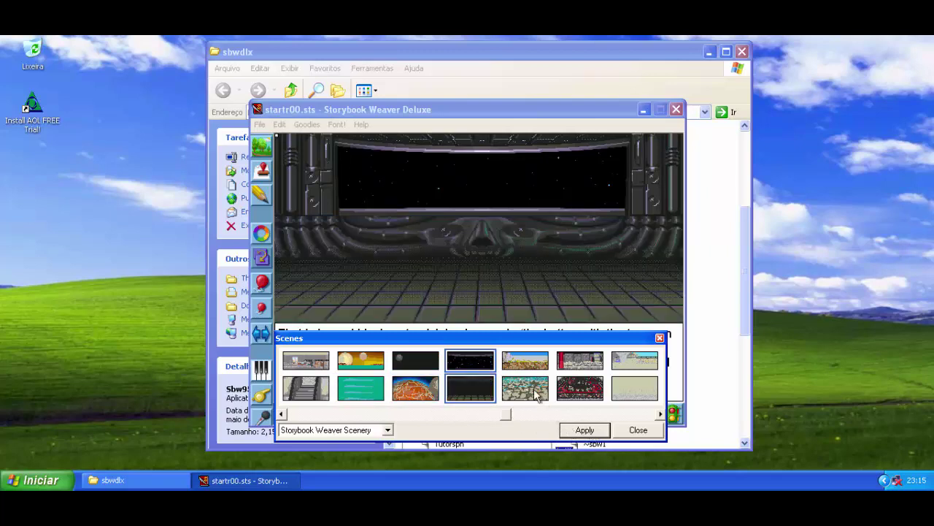
# - Set page 2's upper background to the grassy earth riverbank and its ground to the clear stream with rocks
pyautogui.click(527, 369)
pyautogui.click(580, 431)
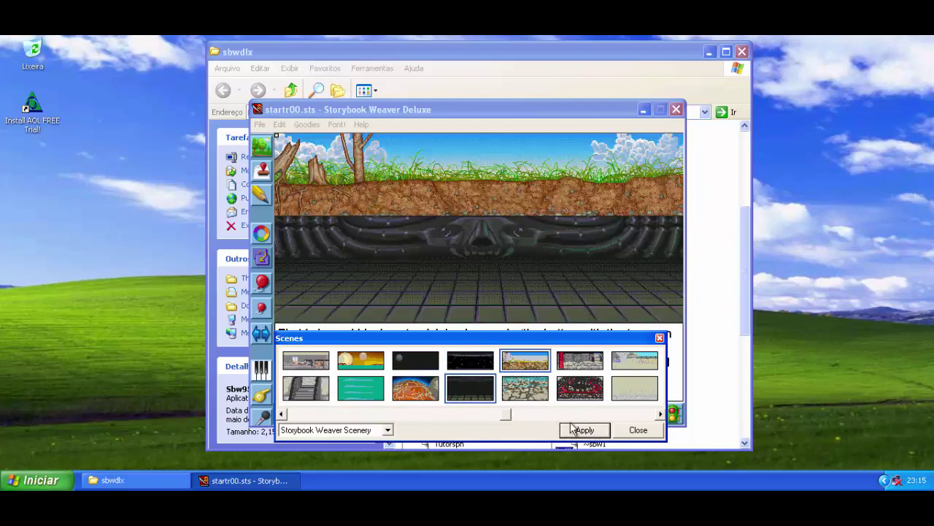
pyautogui.click(536, 397)
pyautogui.click(592, 437)
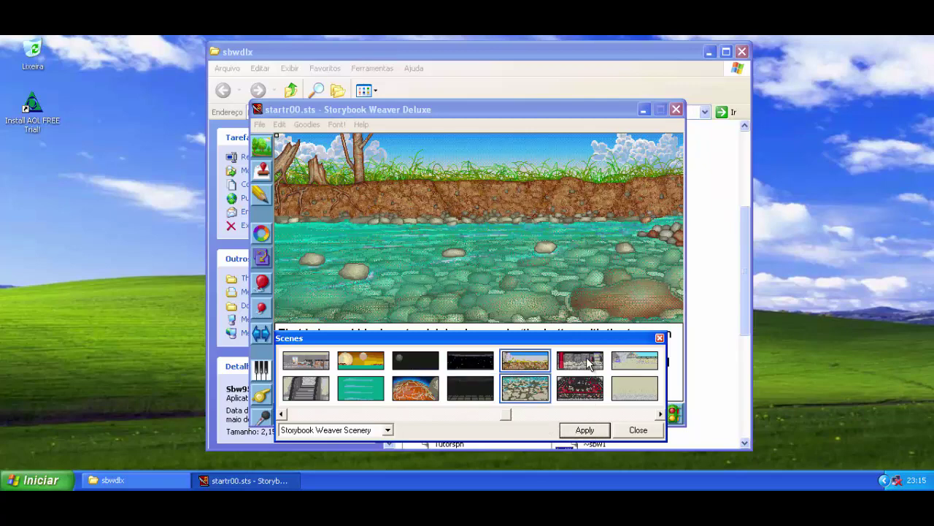
# - Set page 2's upper background to the throne room with red columns and its ground to the patterned red carpet
pyautogui.click(587, 361)
pyautogui.click(585, 431)
pyautogui.click(588, 399)
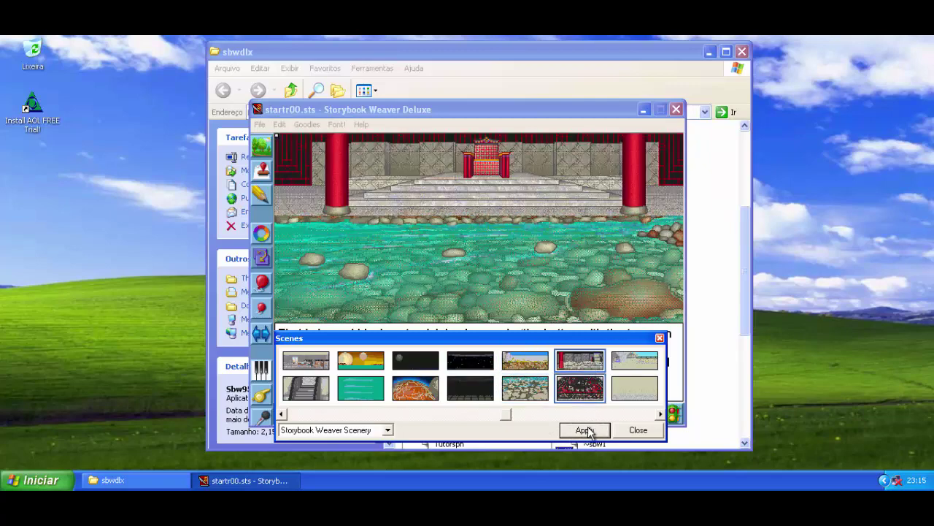
pyautogui.click(585, 431)
# - Set page 2's upper background to the graffiti-covered concrete pipes and its ground to the plain concrete paving
pyautogui.click(636, 361)
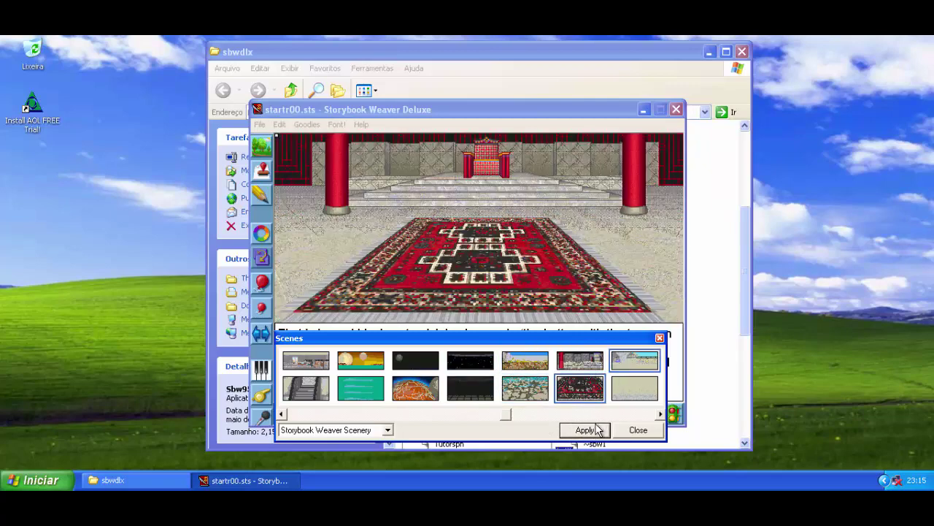
pyautogui.click(587, 431)
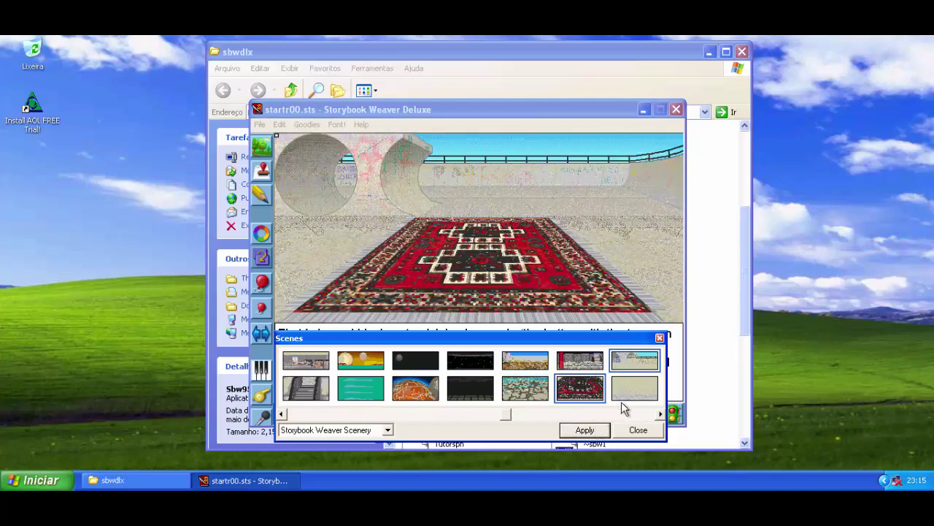
pyautogui.click(620, 395)
pyautogui.click(586, 431)
# - Set page 2's upper background to the yellow autumn trees and its ground to the leaf-covered field with a dirt path
pyautogui.click(661, 414)
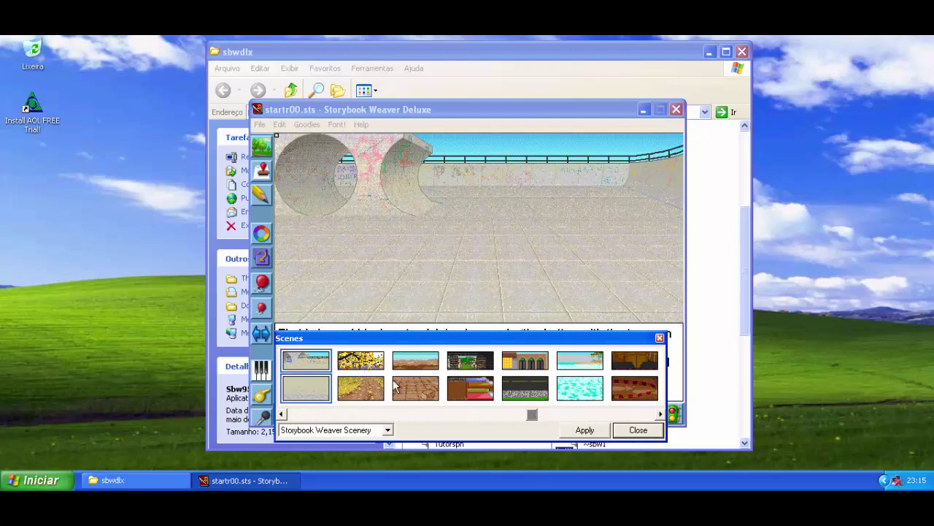
pyautogui.click(358, 365)
pyautogui.click(582, 431)
pyautogui.click(367, 395)
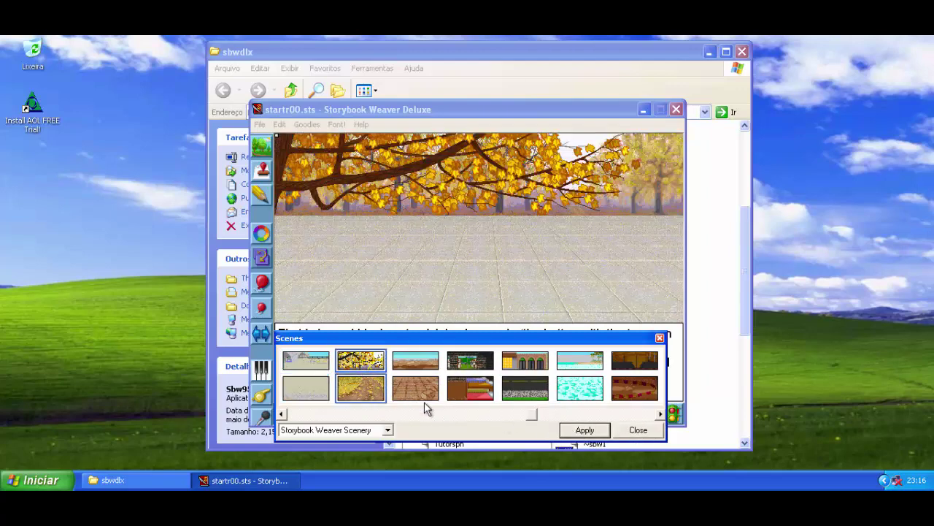
pyautogui.click(577, 431)
# - Set page 2's upper background to the desert dunes and its ground to the sand-covered stone paving
pyautogui.click(414, 369)
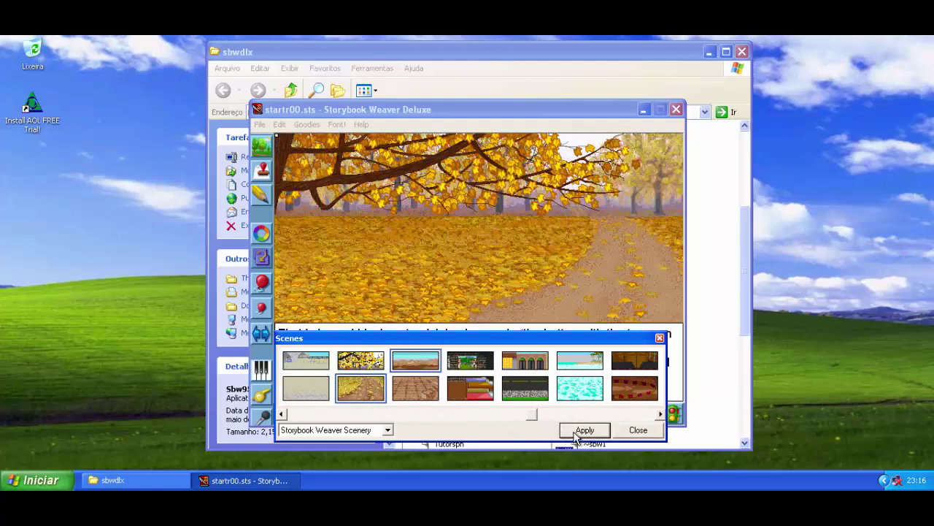
pyautogui.click(582, 431)
pyautogui.click(432, 395)
pyautogui.click(564, 431)
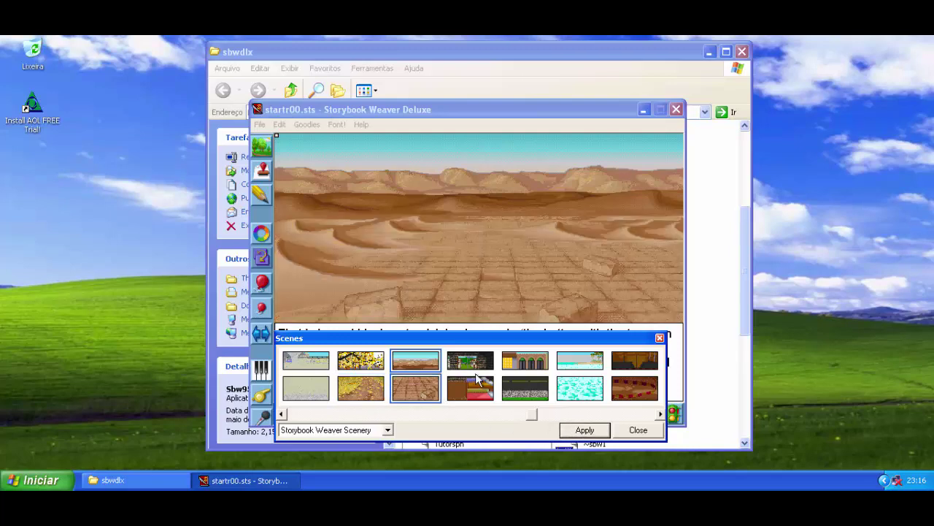
# - Set page 2's upper background to the log cabin interior with windows and its ground to the wooden floor with bunk beds
pyautogui.click(471, 361)
pyautogui.click(584, 430)
pyautogui.click(464, 387)
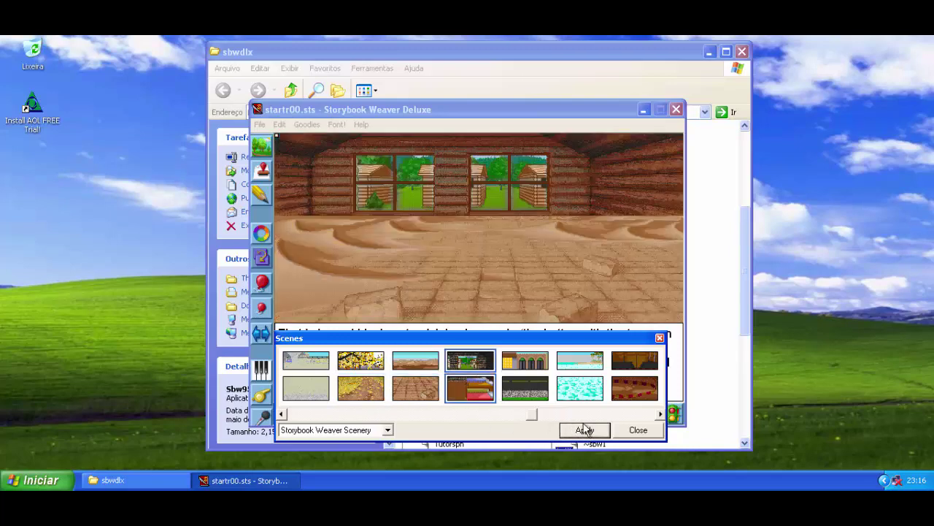
pyautogui.click(585, 430)
# - Set page 2's upper background to the brick storefronts with arched doors and its ground to the asphalt road
pyautogui.click(589, 428)
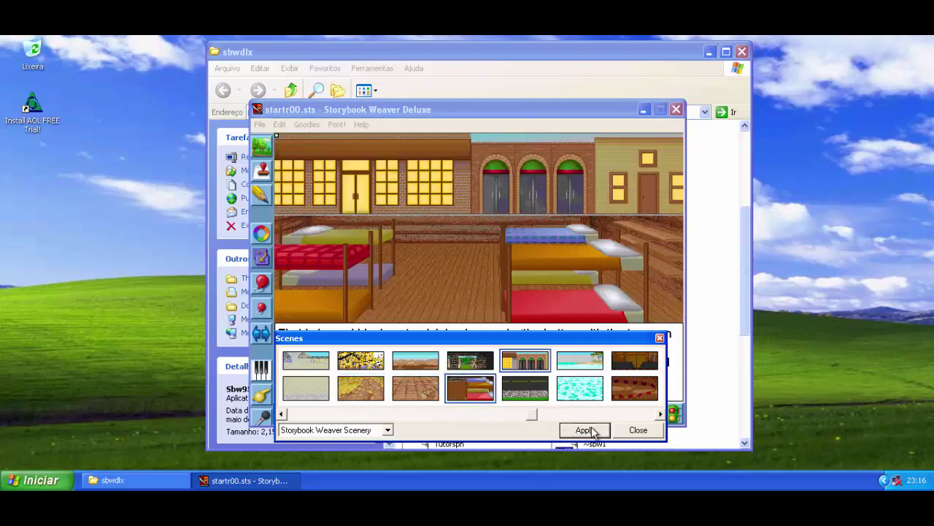
pyautogui.click(546, 396)
pyautogui.click(585, 430)
# - Set page 2's upper background to the palm-lined beach and its ground to the turquoise sea
pyautogui.click(577, 365)
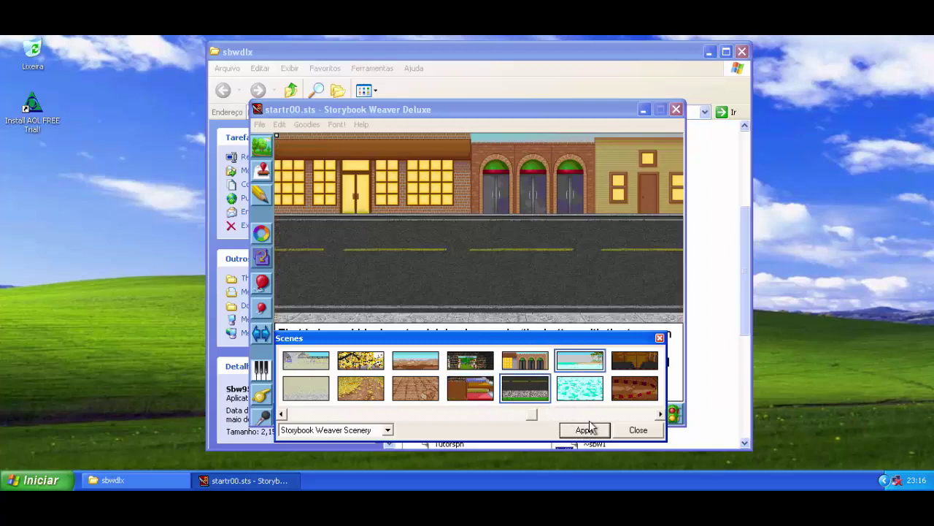
pyautogui.click(588, 429)
pyautogui.click(578, 398)
pyautogui.click(589, 430)
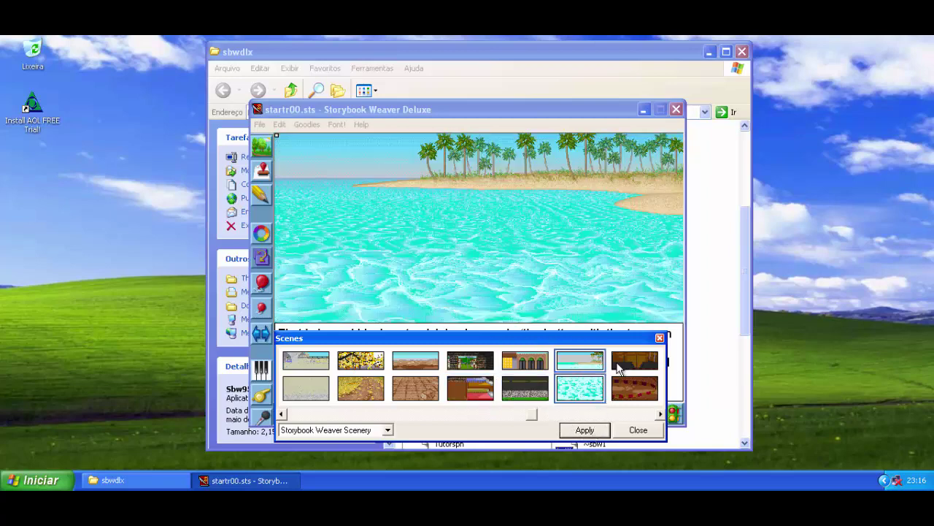
# - Set page 2's upper background to the circus tent with bleachers and its ground to the circus ring
pyautogui.click(634, 360)
pyautogui.click(587, 430)
pyautogui.click(585, 430)
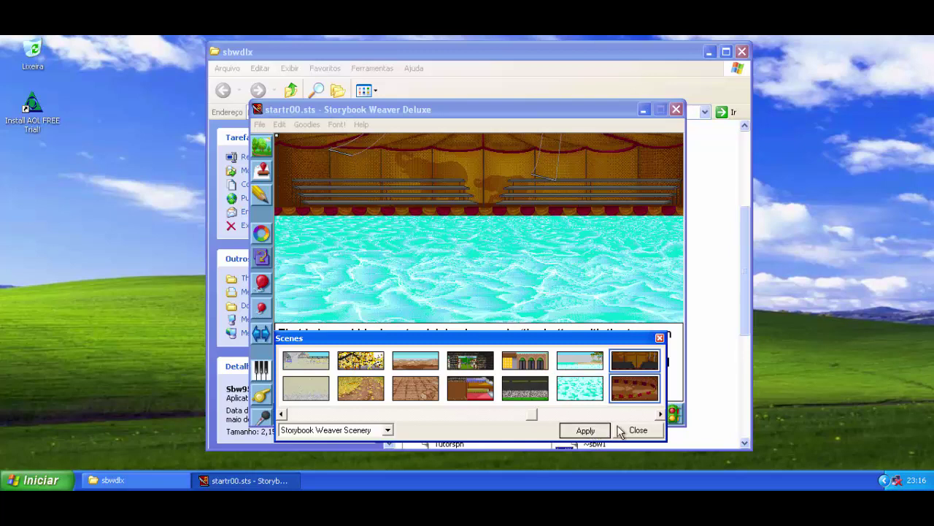
# - Set page 2's upper background to the outdoor swimming pool and its ground to the paved deck with tiled restroom walls
pyautogui.click(661, 414)
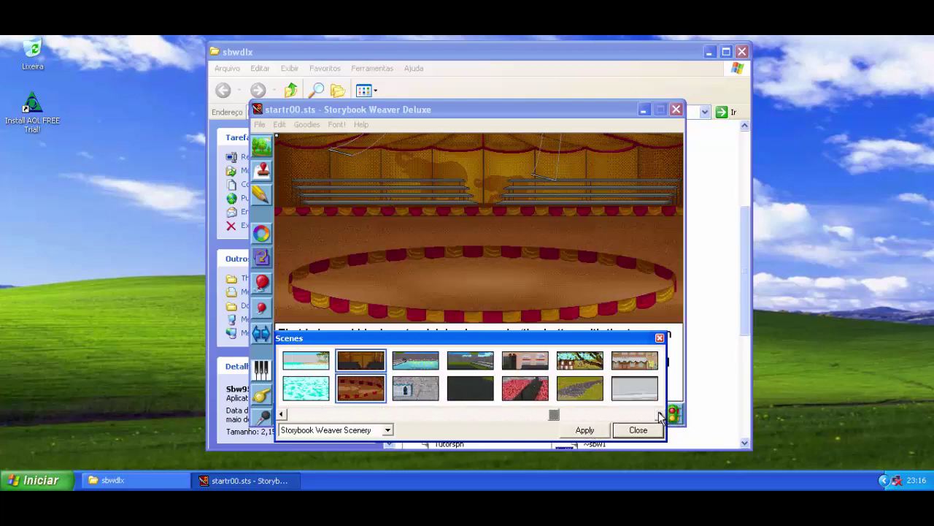
pyautogui.click(360, 361)
pyautogui.click(585, 430)
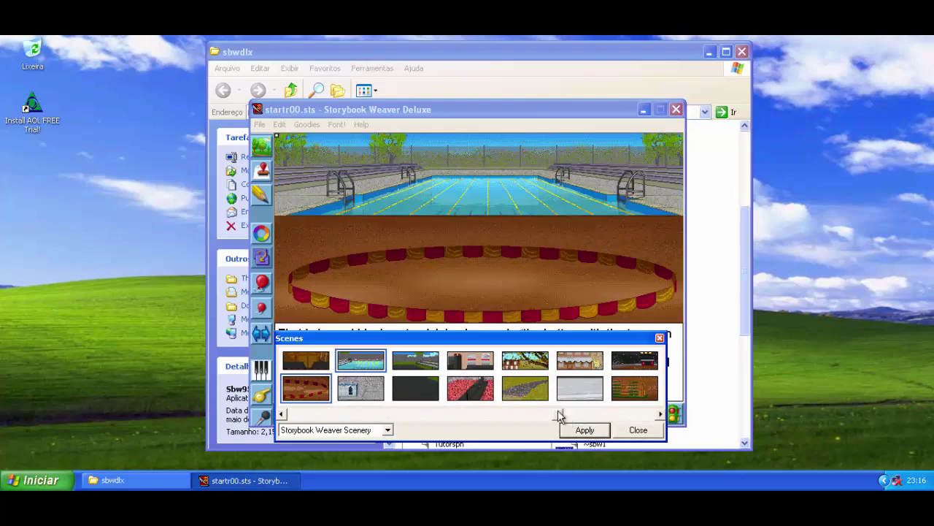
pyautogui.click(362, 394)
pyautogui.click(587, 430)
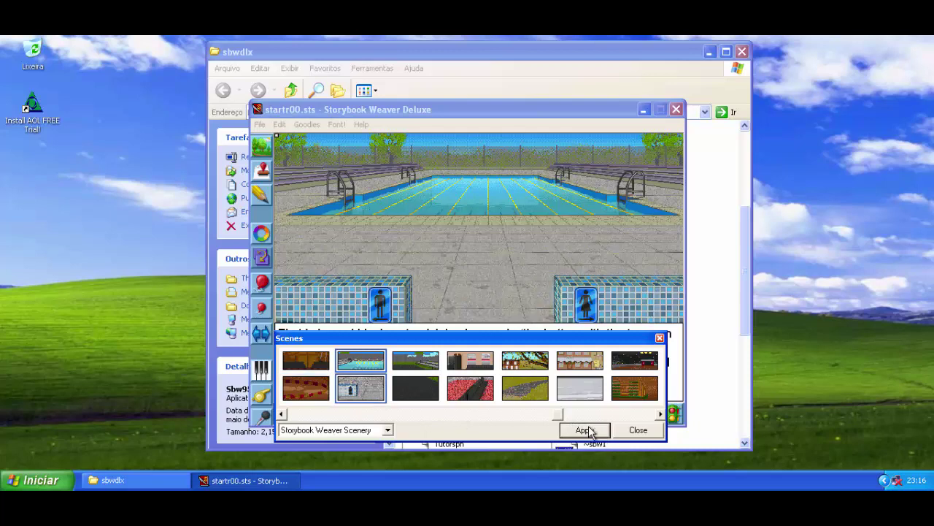
# - Set page 2's upper background to the fenced tennis court with bleachers and its ground to the court with the net
pyautogui.click(415, 360)
pyautogui.click(585, 430)
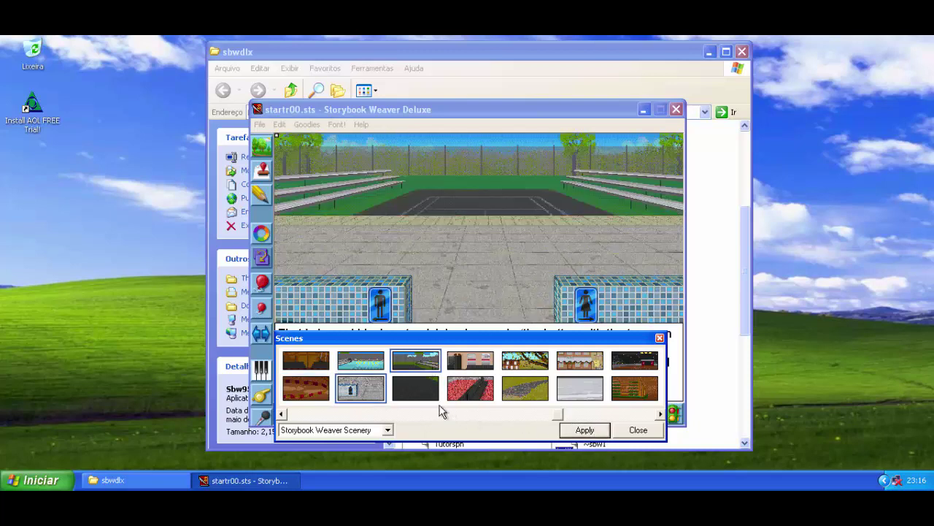
pyautogui.click(415, 389)
pyautogui.click(575, 430)
# - Set page 2's upper background to the airport gate with an airplane outside and its ground to the waiting area with black seats
pyautogui.click(471, 362)
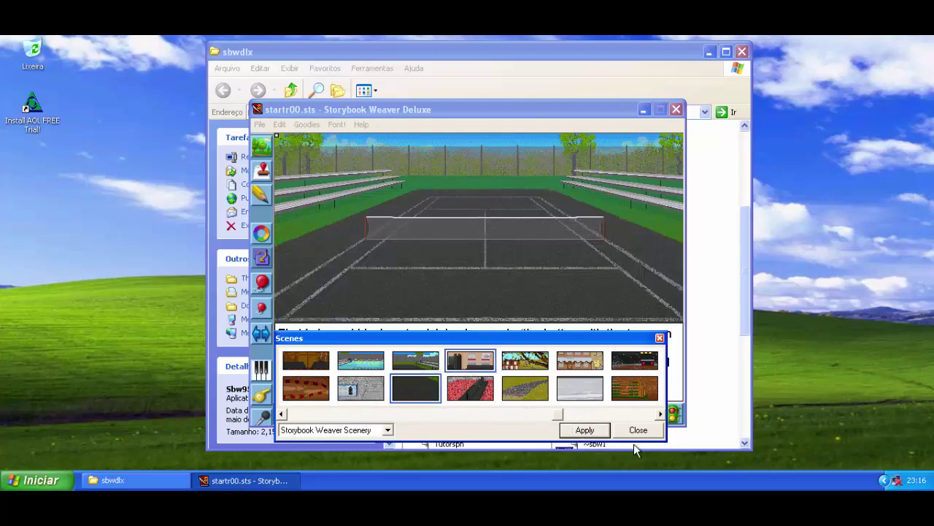
pyautogui.click(595, 432)
pyautogui.click(470, 388)
pyautogui.click(585, 430)
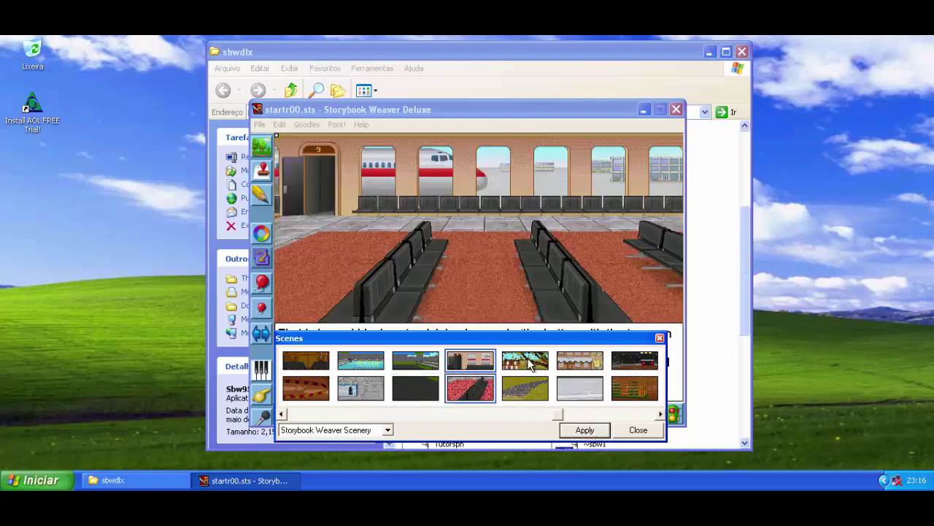
# - Set page 2's upper background to the brick houses behind autumn branches and its ground to the grass with a cobblestone path
pyautogui.click(525, 361)
pyautogui.click(585, 430)
pyautogui.click(540, 396)
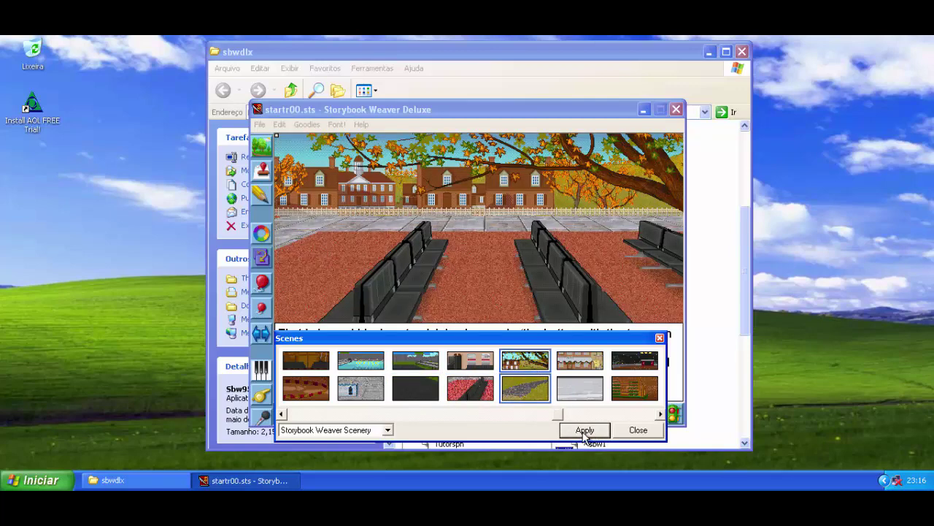
pyautogui.click(585, 431)
# - Set page 2's upper background to the Christmas-decorated Il Buono shopfronts and its ground to the snowy street
pyautogui.click(588, 368)
pyautogui.click(587, 431)
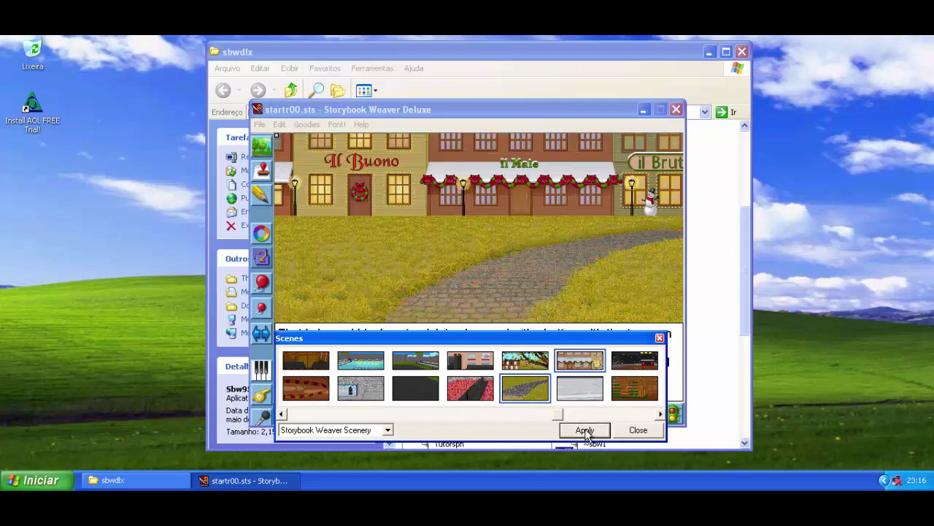
pyautogui.click(583, 395)
pyautogui.click(586, 430)
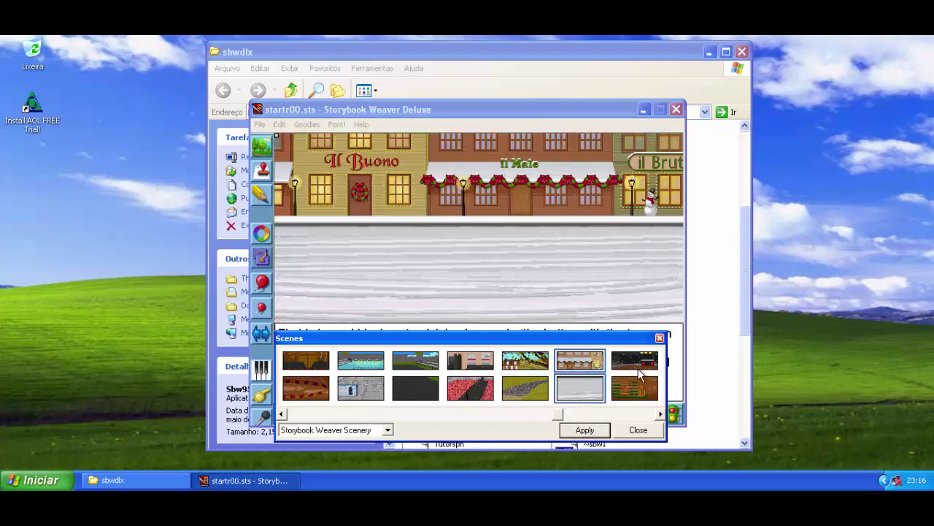
# - Set page 2's upper background to the crowded horse show arena and its ground to the dirt floor with a jumping fence
pyautogui.click(636, 364)
pyautogui.click(584, 430)
pyautogui.click(635, 391)
pyautogui.click(585, 430)
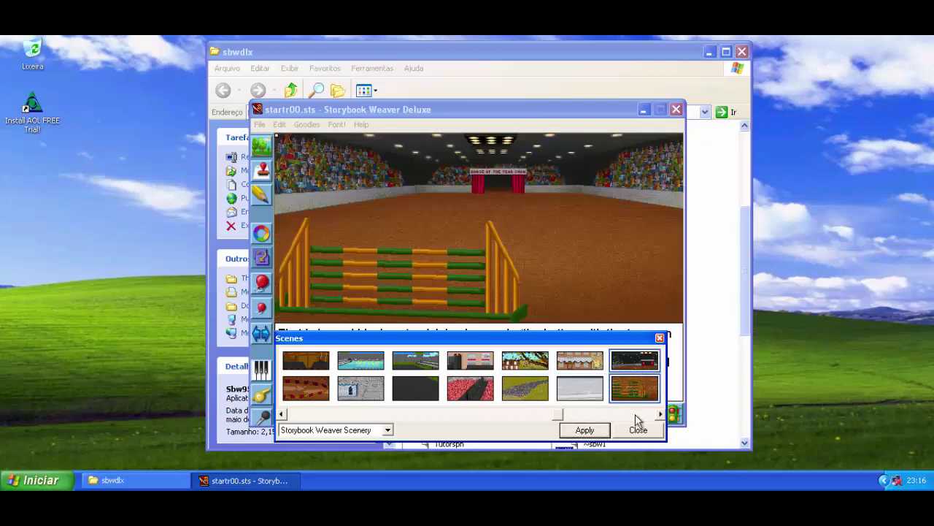
# - Set page 2's upper background to the hockey arena with a goal and its ground to the ice rink
pyautogui.click(660, 414)
pyautogui.click(660, 413)
pyautogui.click(661, 413)
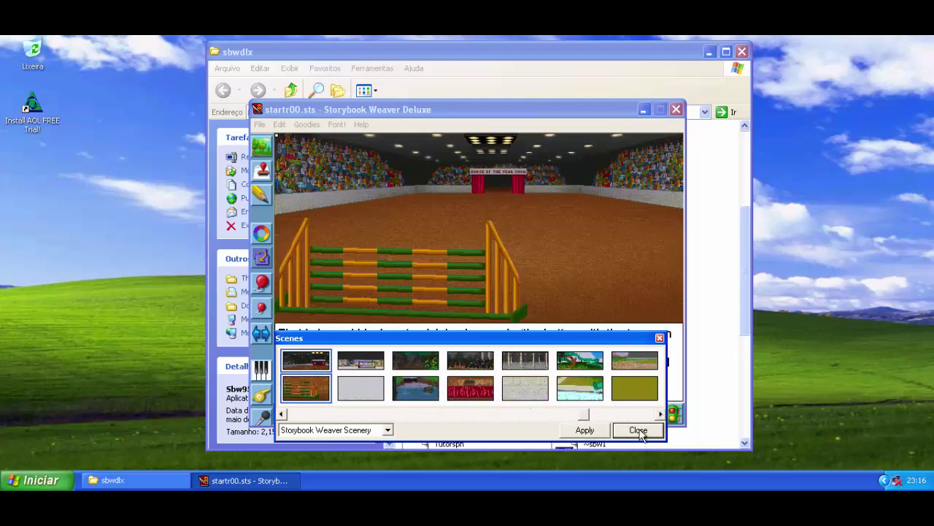
pyautogui.click(359, 370)
pyautogui.click(595, 436)
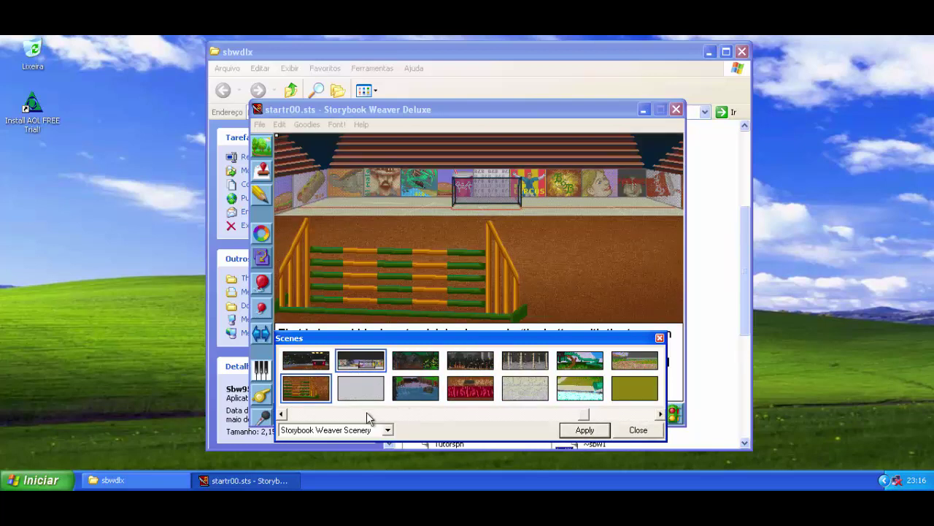
pyautogui.click(371, 394)
pyautogui.click(585, 432)
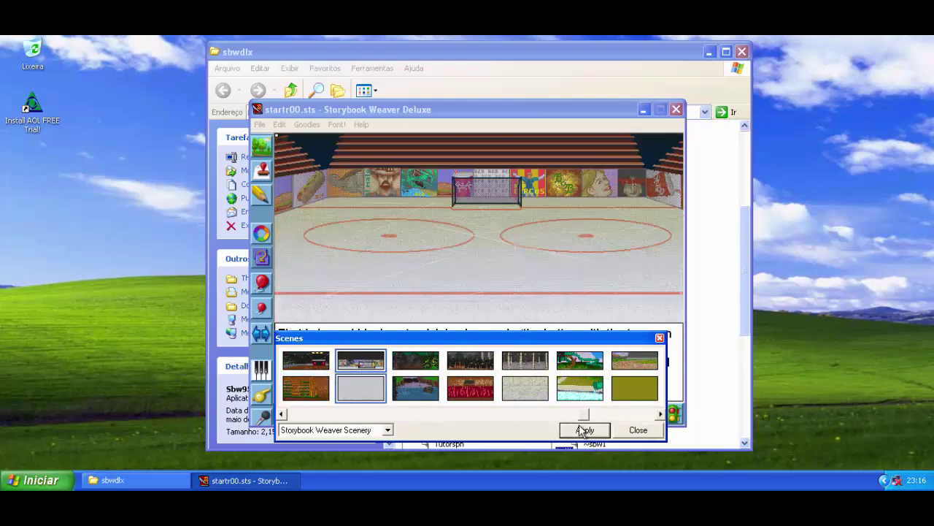
# - Set page 2's upper background to the garden with a wooden bridge and waterfall and its ground to the pond
pyautogui.click(416, 360)
pyautogui.click(585, 432)
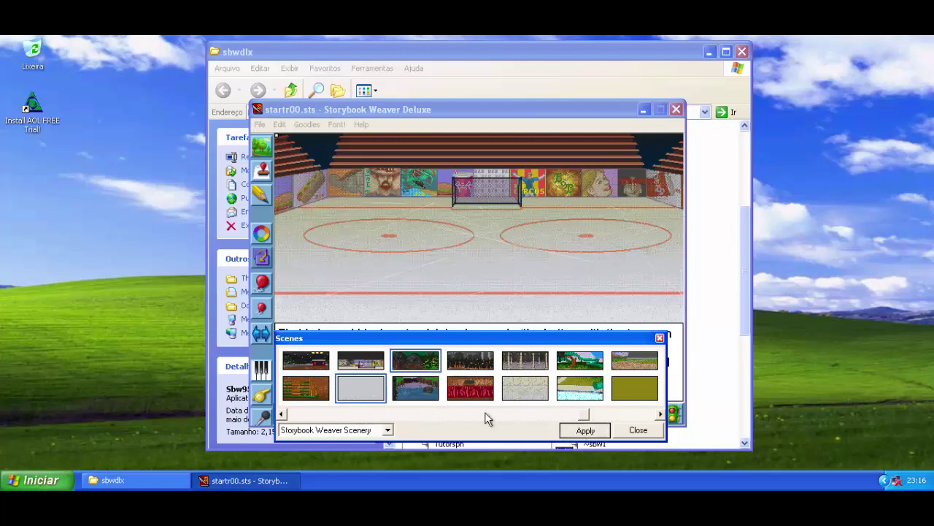
pyautogui.click(420, 391)
pyautogui.click(585, 432)
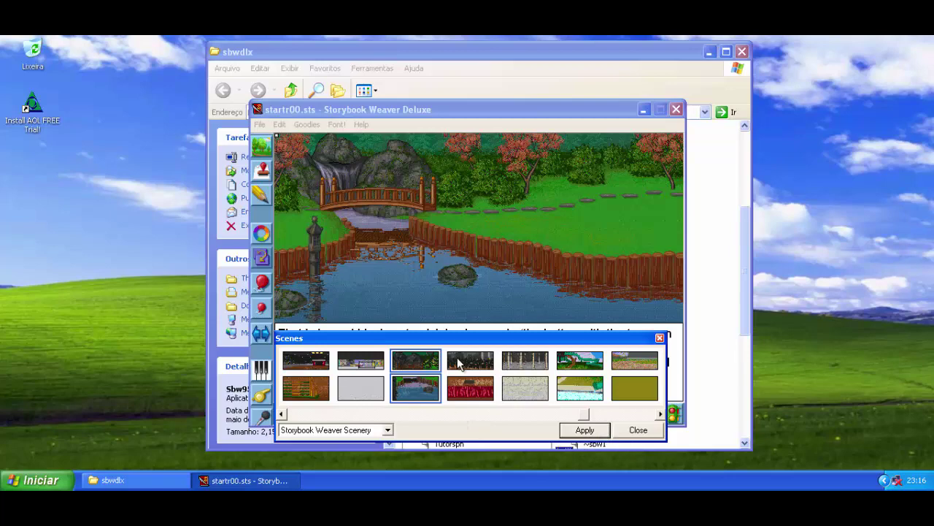
# - Set page 2's upper background to the symphony orchestra and its ground to the wooden stage front with red drapery
pyautogui.click(458, 365)
pyautogui.click(585, 430)
pyautogui.click(475, 389)
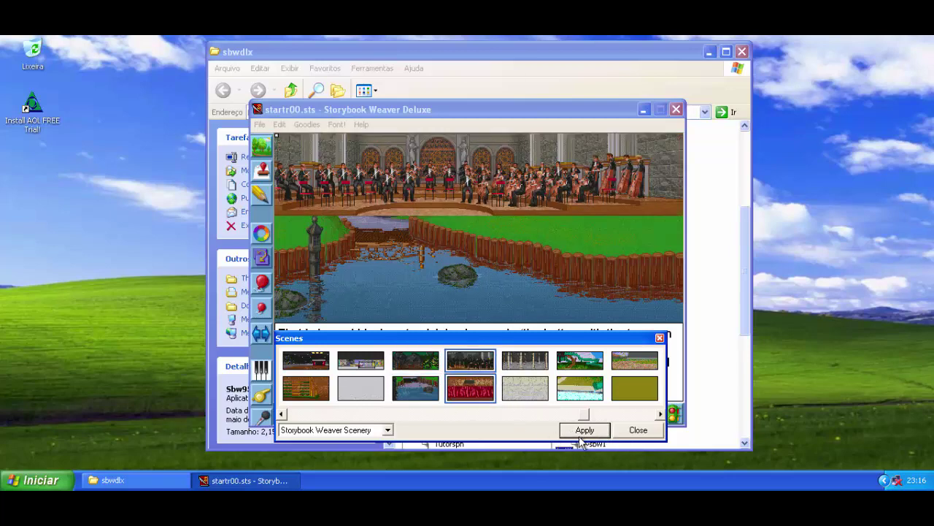
pyautogui.click(582, 432)
# - Set page 2's upper background to the stone hall of columns and its ground to the tiled floor with steps
pyautogui.click(527, 361)
pyautogui.click(585, 430)
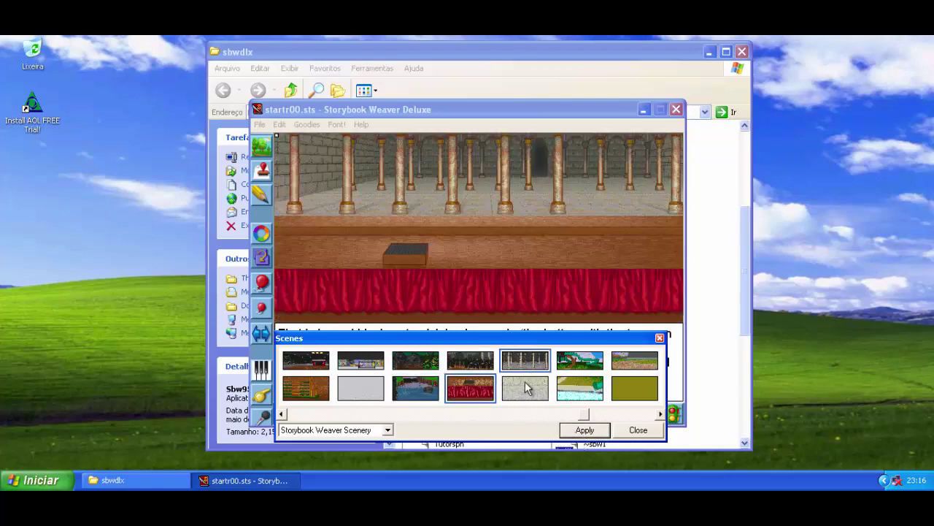
pyautogui.click(526, 387)
pyautogui.click(586, 430)
# - Set page 2's upper background to the green water slides on a hill and its ground to the slide's pool
pyautogui.click(582, 365)
pyautogui.click(585, 430)
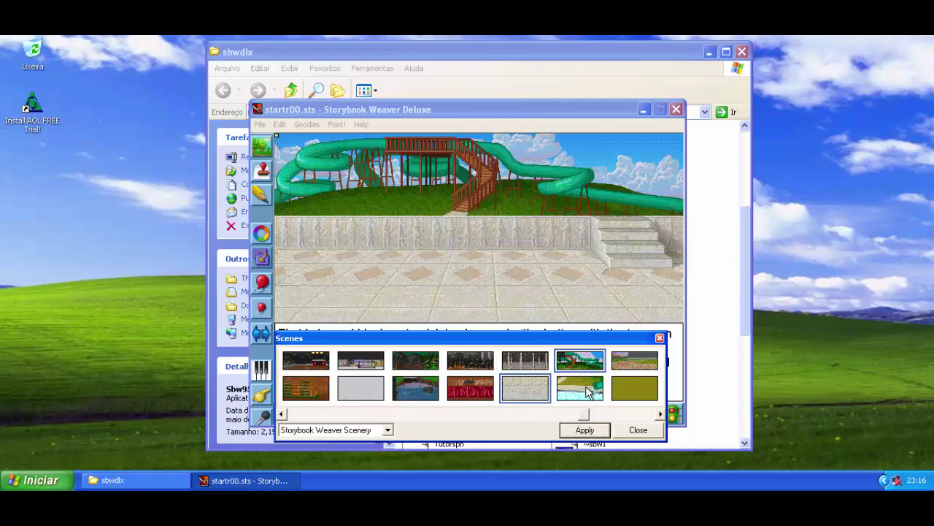
pyautogui.click(588, 391)
pyautogui.click(585, 430)
# - Set page 2's upper background to the stadium running track and its ground to the matching plain grass field
pyautogui.click(633, 361)
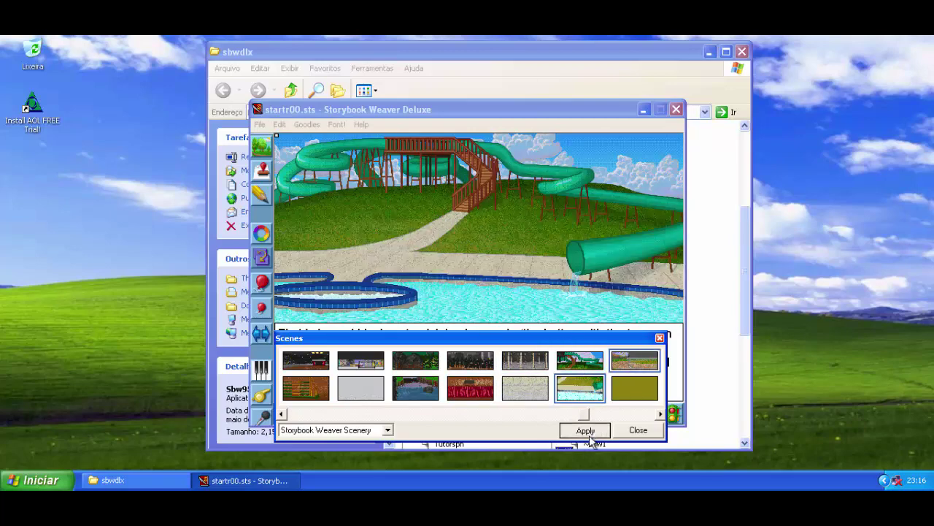
pyautogui.click(585, 430)
pyautogui.click(634, 390)
pyautogui.click(585, 430)
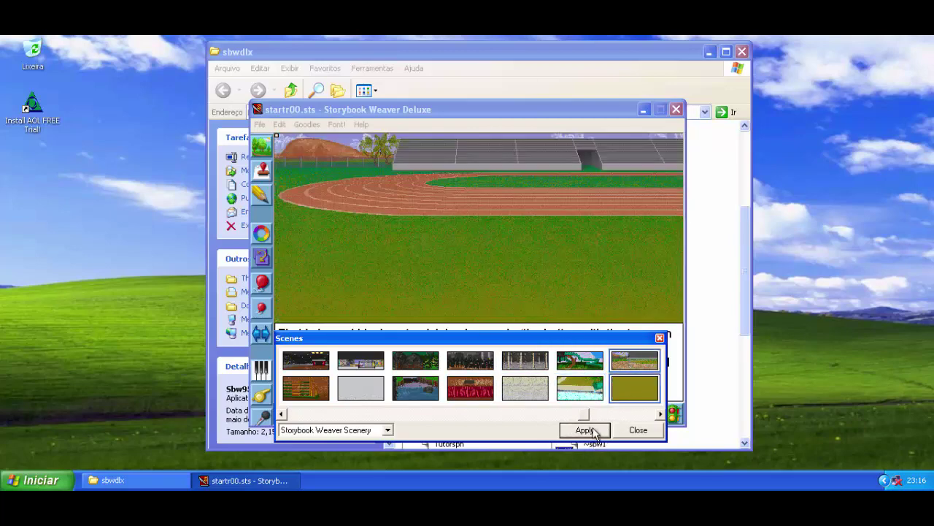
# - Set page 2's upper background to the arched courtyard with potted trees and its ground to the brick and stone paving
pyautogui.click(658, 415)
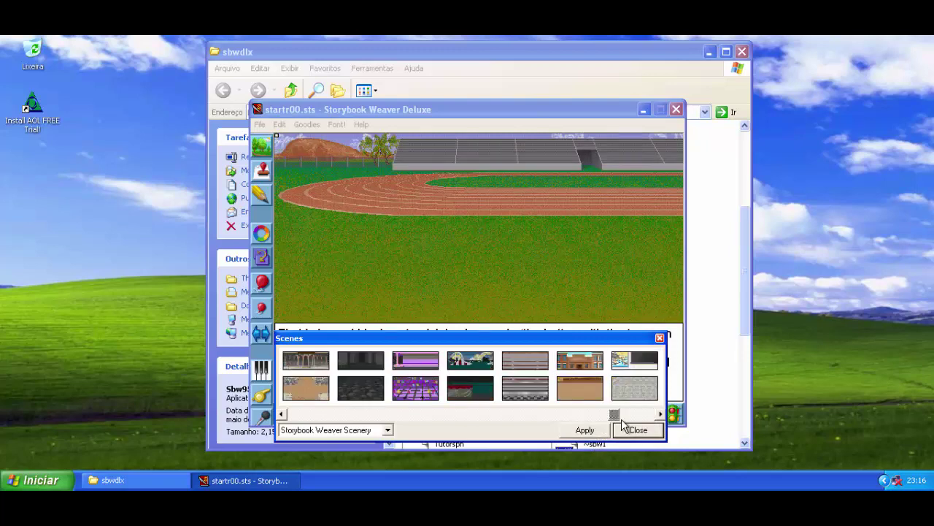
pyautogui.click(283, 415)
pyautogui.click(283, 415)
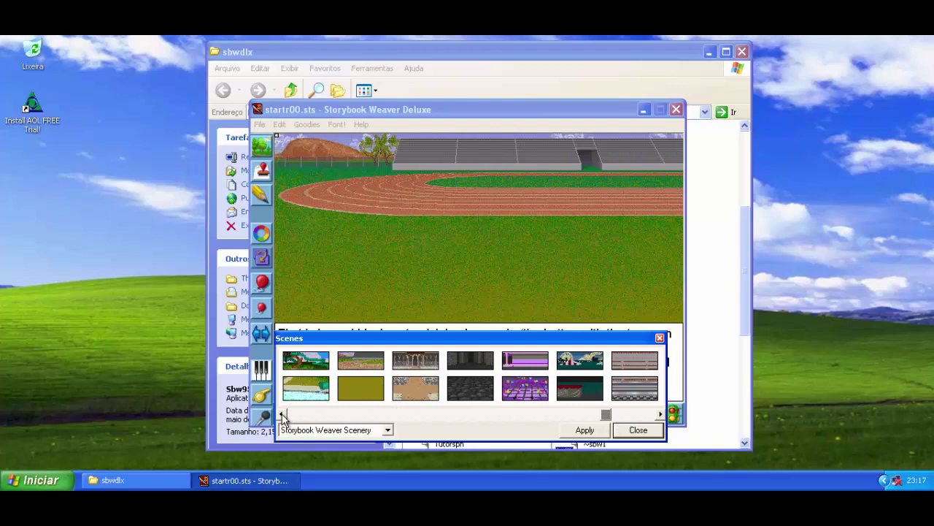
pyautogui.click(363, 367)
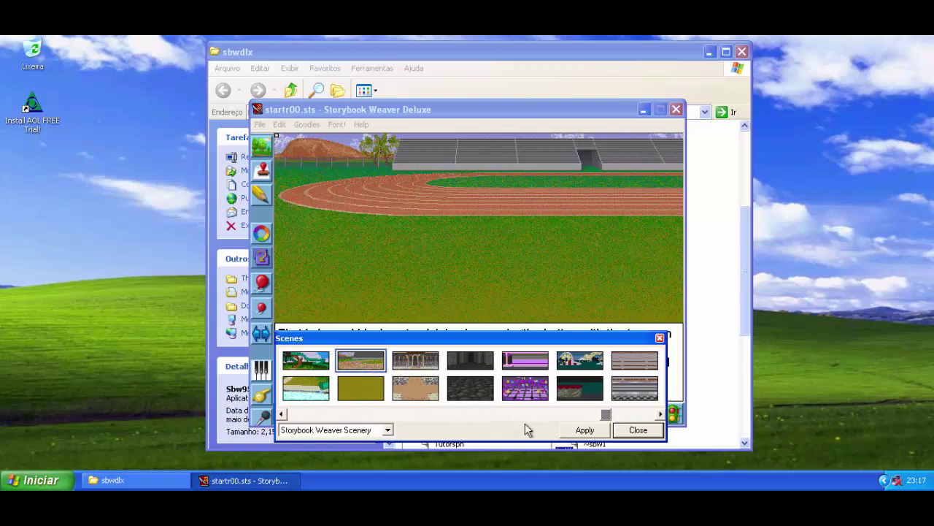
pyautogui.click(436, 367)
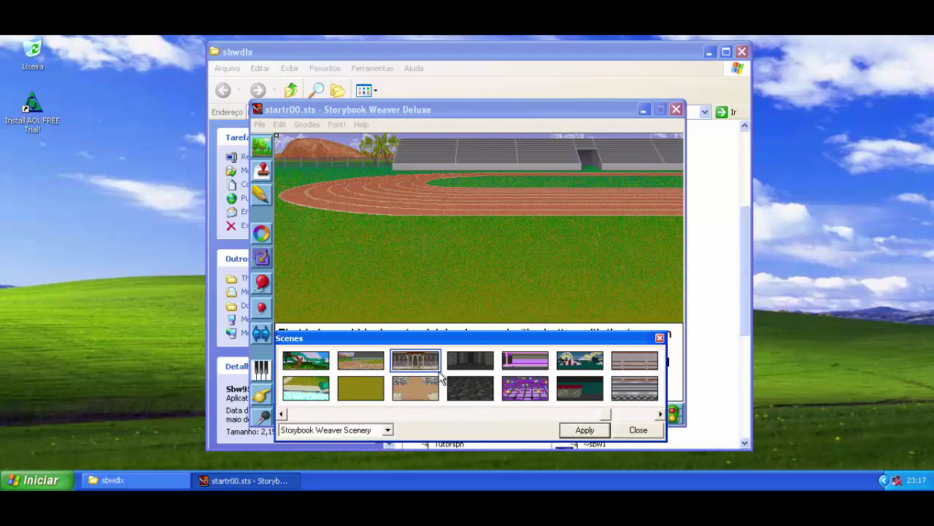
pyautogui.click(578, 431)
pyautogui.click(661, 414)
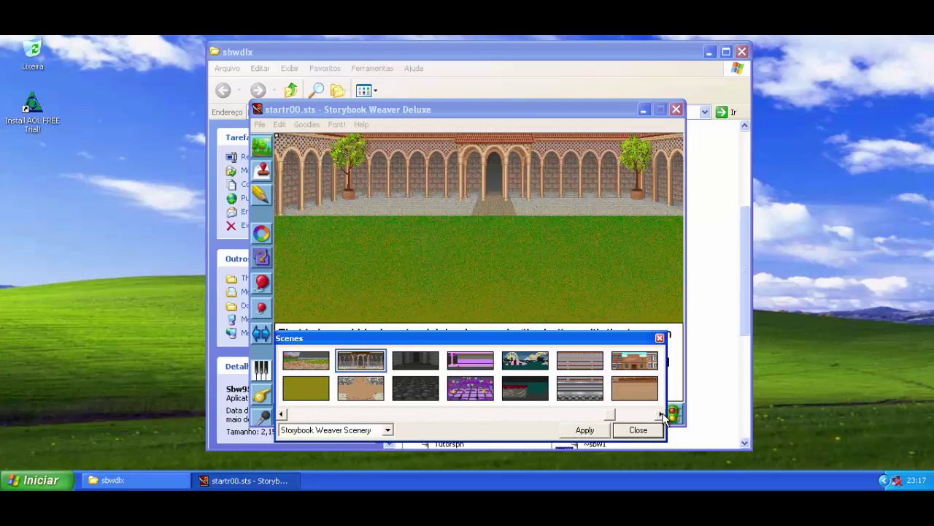
pyautogui.click(661, 415)
pyautogui.click(324, 398)
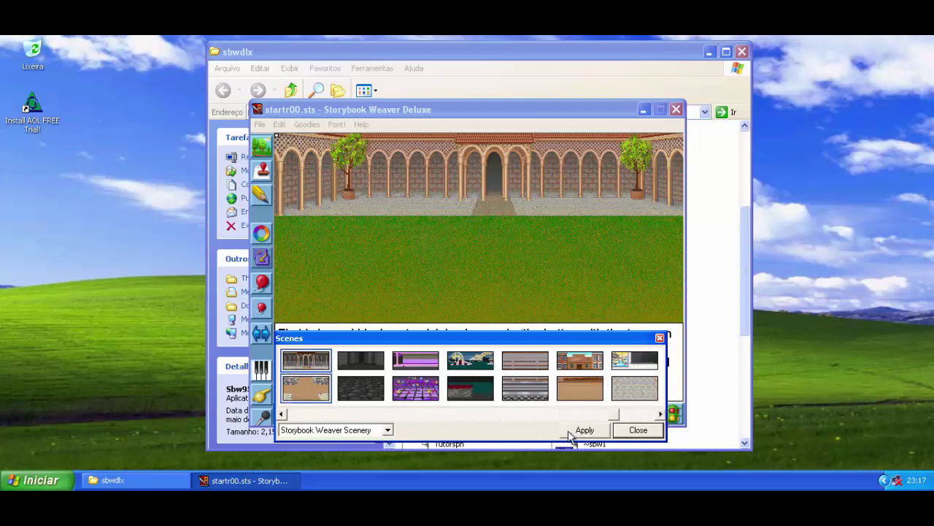
pyautogui.click(573, 432)
# - Set page 2's upper background to the castle hall with suits of armor and its ground to the dark cobblestones
pyautogui.click(362, 360)
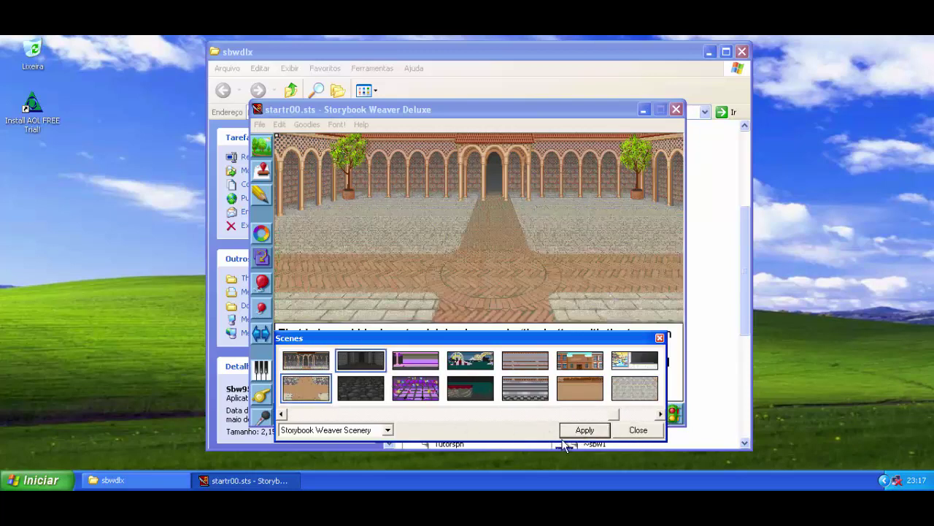
pyautogui.click(586, 431)
pyautogui.click(362, 394)
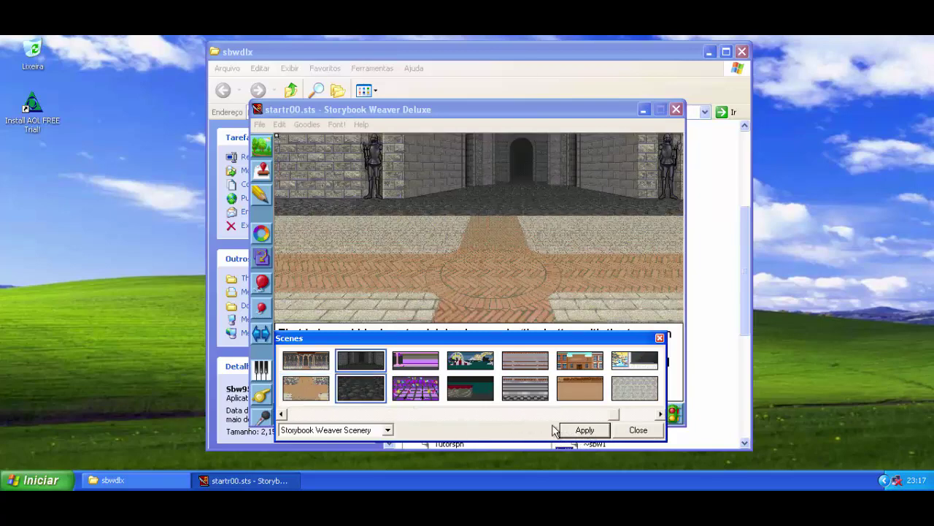
pyautogui.click(574, 433)
# - Set page 2's upper background to the purple stage with columns and its ground to the purple tiled floor with balloons
pyautogui.click(423, 366)
pyautogui.click(577, 431)
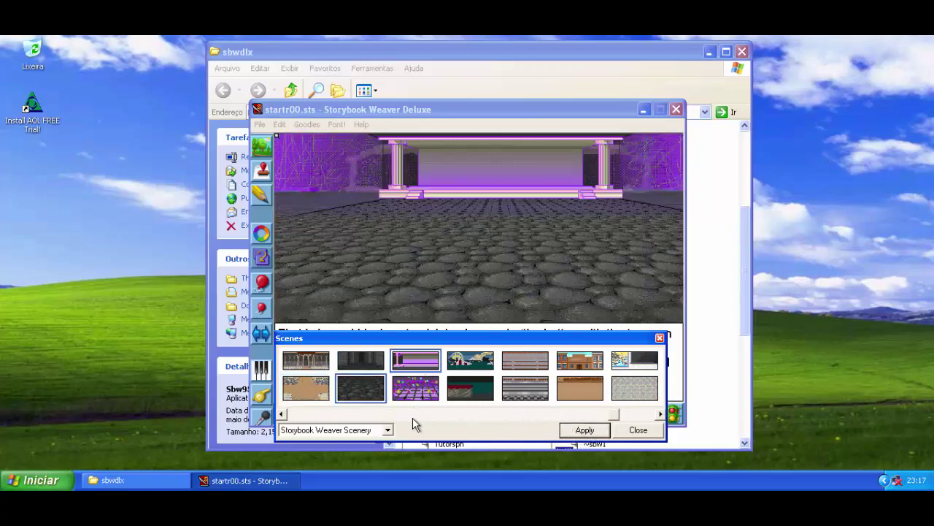
pyautogui.click(433, 398)
pyautogui.click(584, 430)
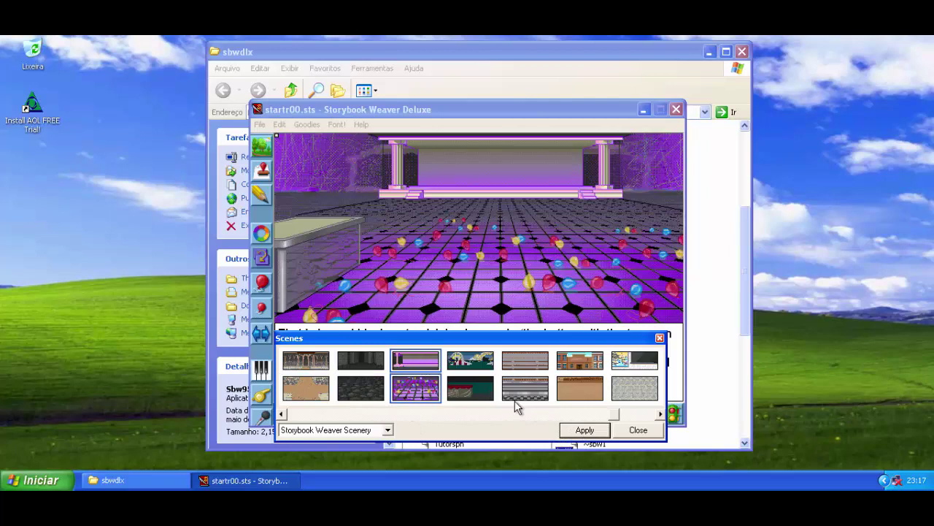
# - Set page 2's upper background to the fairground with Ferris wheels and its ground to the dark lot with a draped table
pyautogui.click(468, 364)
pyautogui.click(584, 430)
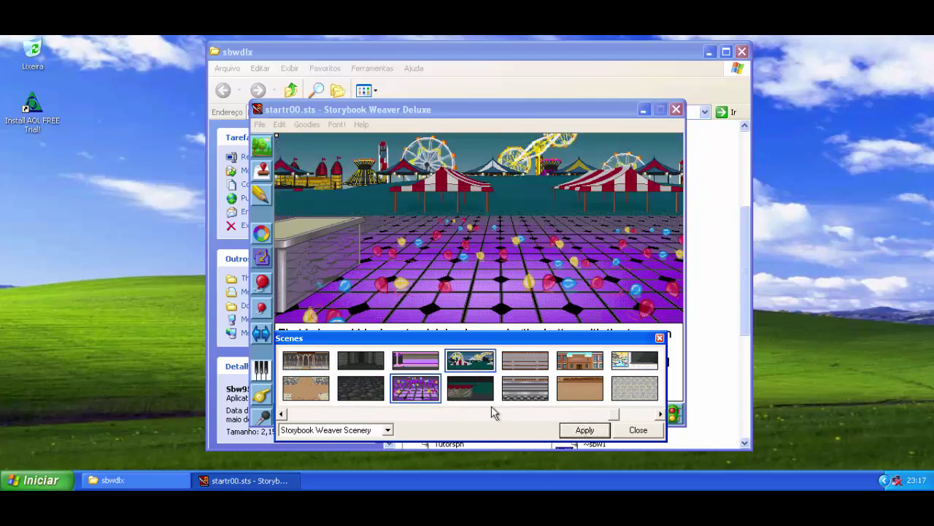
pyautogui.click(470, 388)
pyautogui.click(584, 430)
# - Set page 2's upper background to the brick shop wall with shelves and its ground to the display counter on a checkered floor
pyautogui.click(525, 360)
pyautogui.click(595, 431)
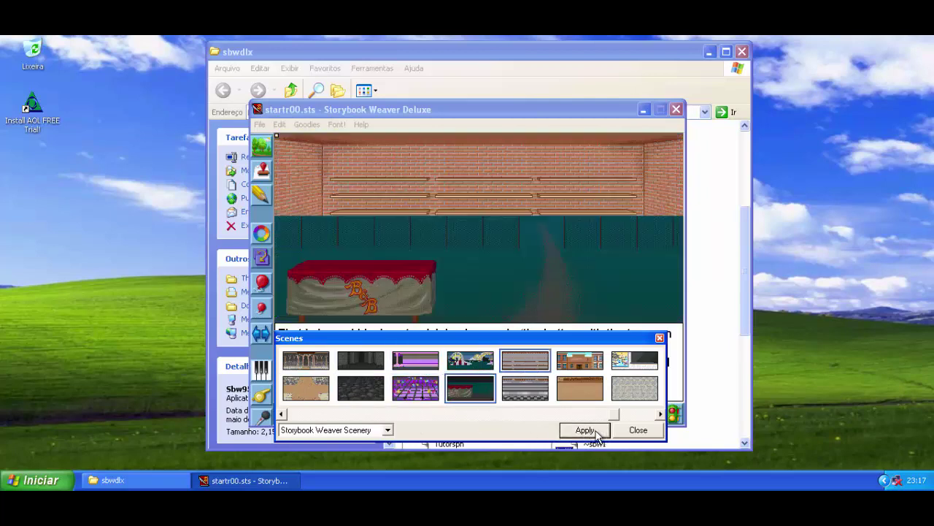
pyautogui.click(523, 390)
pyautogui.click(588, 431)
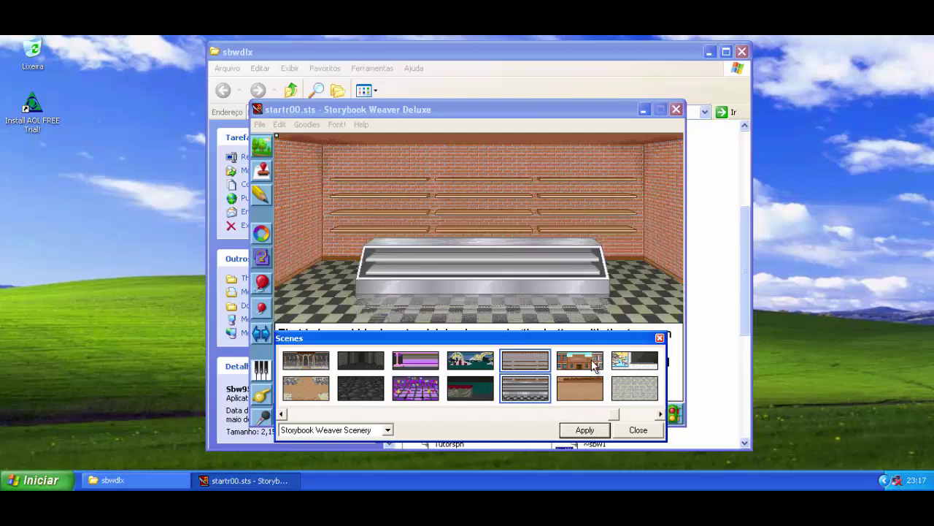
# - Set page 2's upper background to the Old West street with the general store and its ground to the boardwalk and dirt road
pyautogui.click(584, 360)
pyautogui.click(586, 430)
pyautogui.click(581, 389)
pyautogui.click(584, 431)
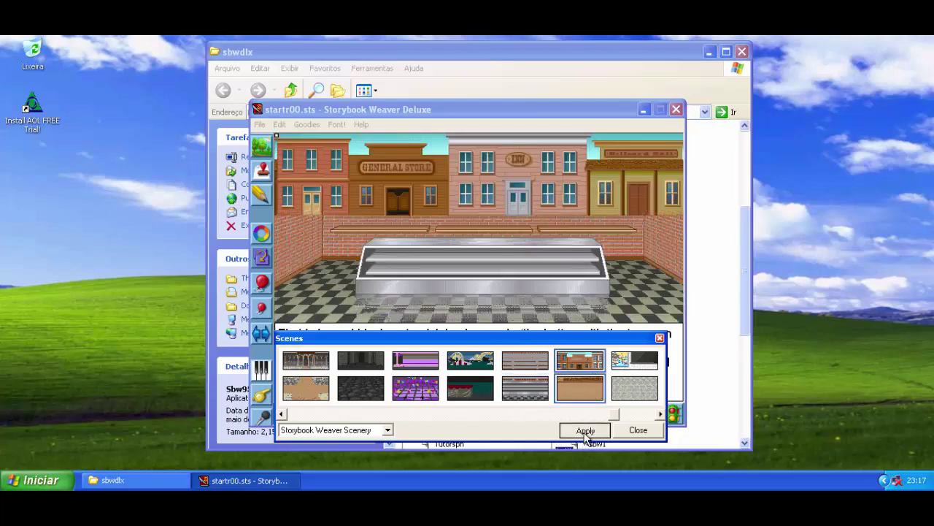
# - Set page 2's upper background to the classroom with a world map and blackboard and its ground to the gray tiled floor
pyautogui.click(632, 365)
pyautogui.click(584, 433)
pyautogui.click(631, 399)
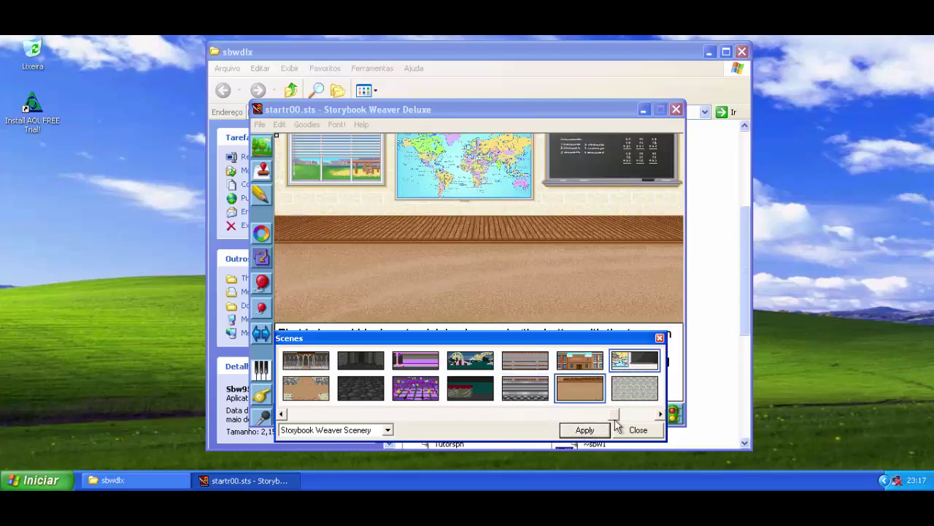
pyautogui.click(583, 435)
# - Set page 2's upper background to the night mountains with pine trees and its ground to the dark grass with a dirt clearing
pyautogui.click(658, 414)
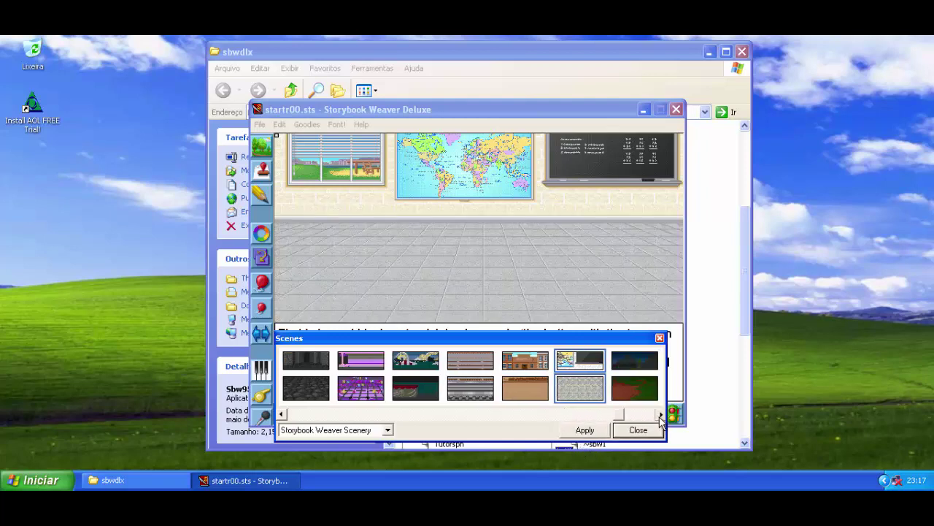
pyautogui.click(658, 414)
pyautogui.click(658, 414)
pyautogui.click(658, 414)
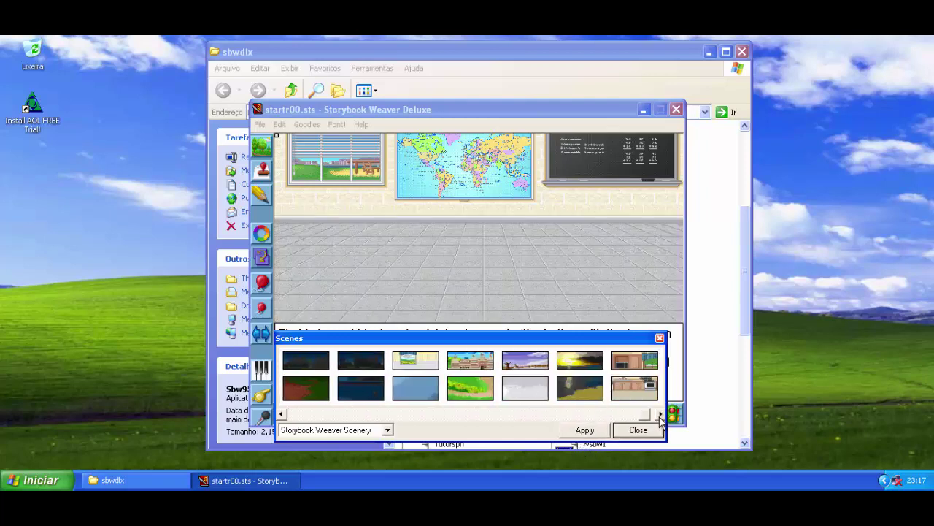
pyautogui.click(320, 369)
pyautogui.click(592, 433)
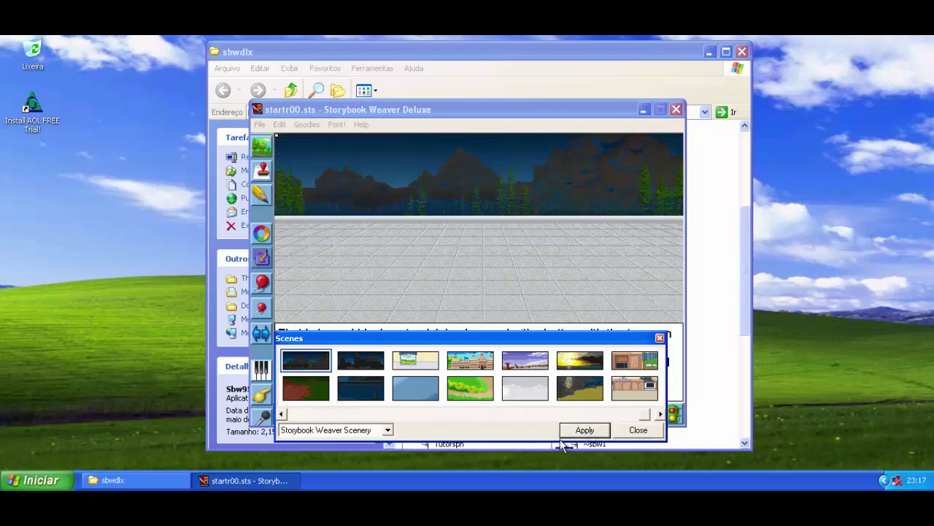
pyautogui.click(308, 400)
pyautogui.click(596, 431)
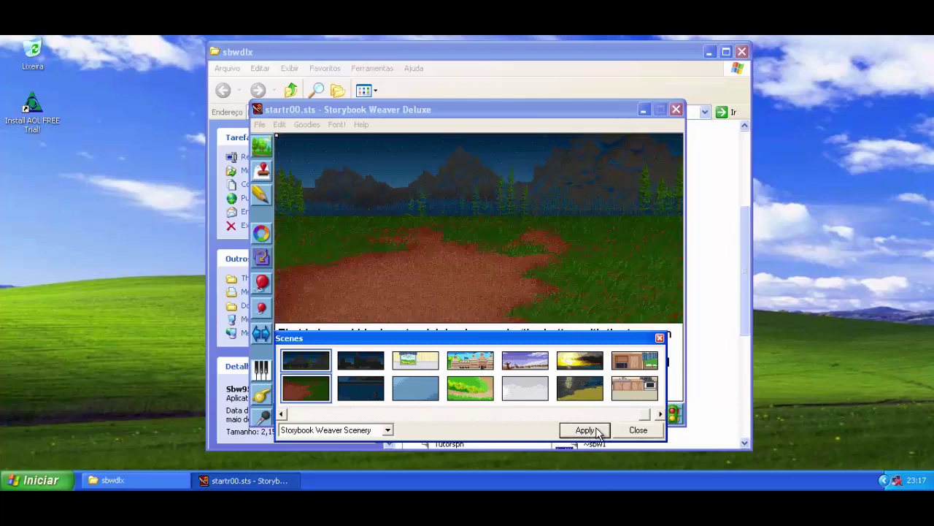
pyautogui.click(660, 414)
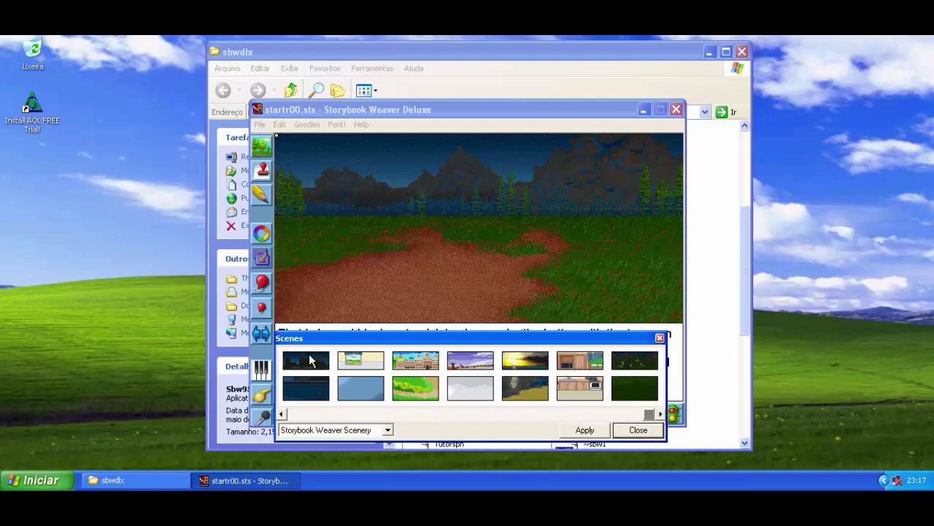
pyautogui.click(672, 415)
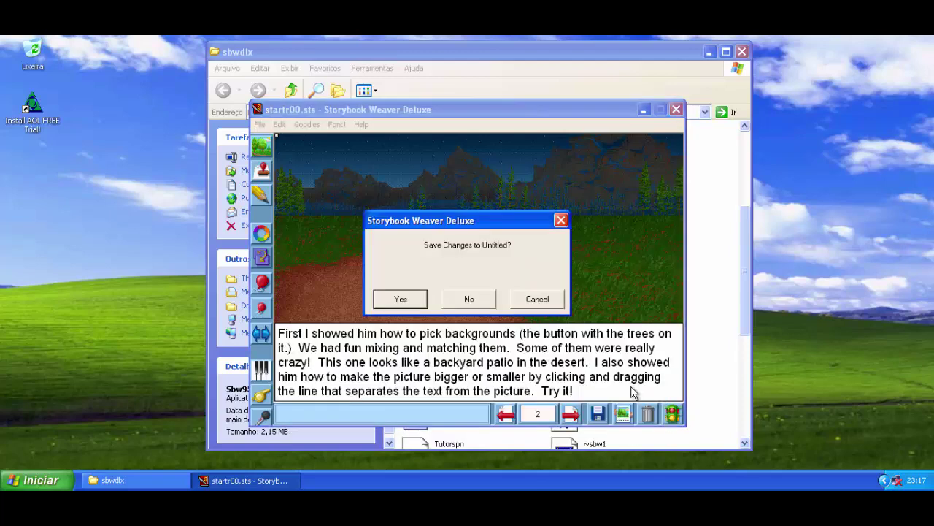
pyautogui.click(540, 300)
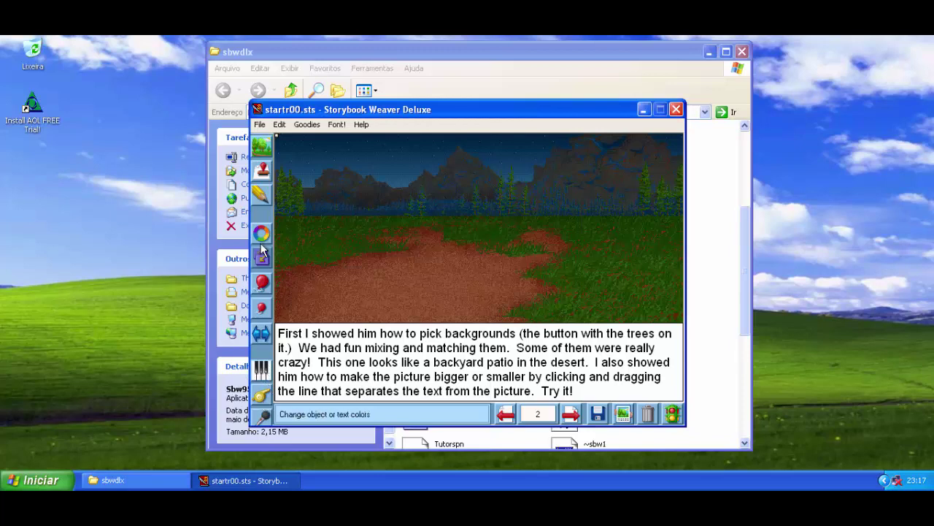
pyautogui.click(261, 146)
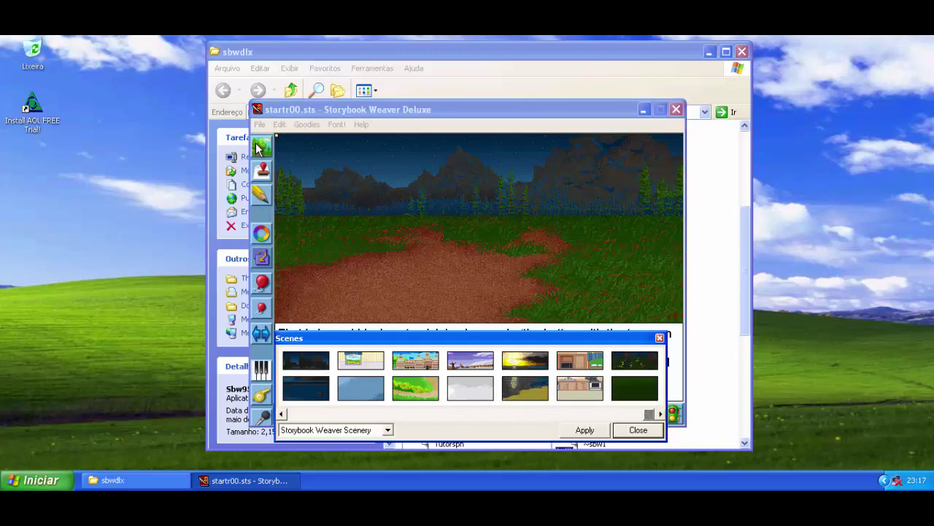
# - Set page 2's upper background to the city skyline at night and its ground to the dark blue rooftops
pyautogui.click(307, 365)
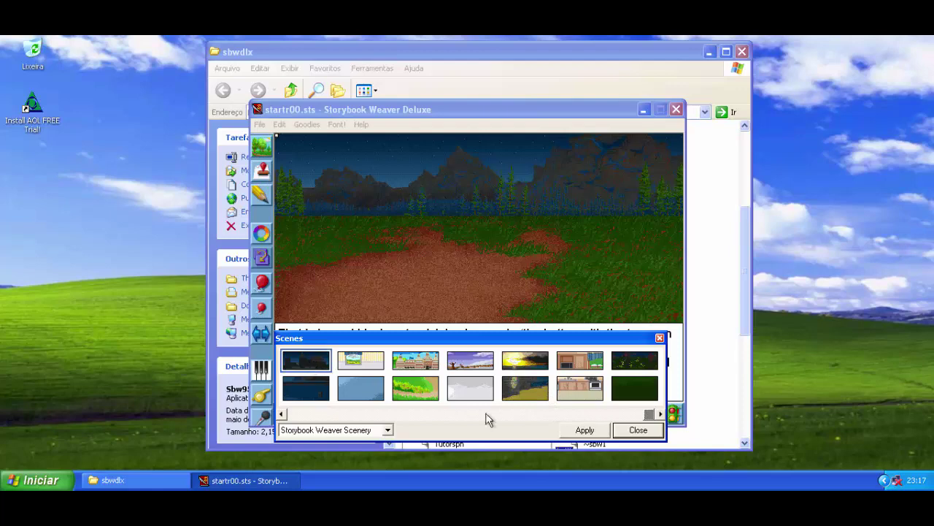
pyautogui.click(593, 432)
pyautogui.click(318, 394)
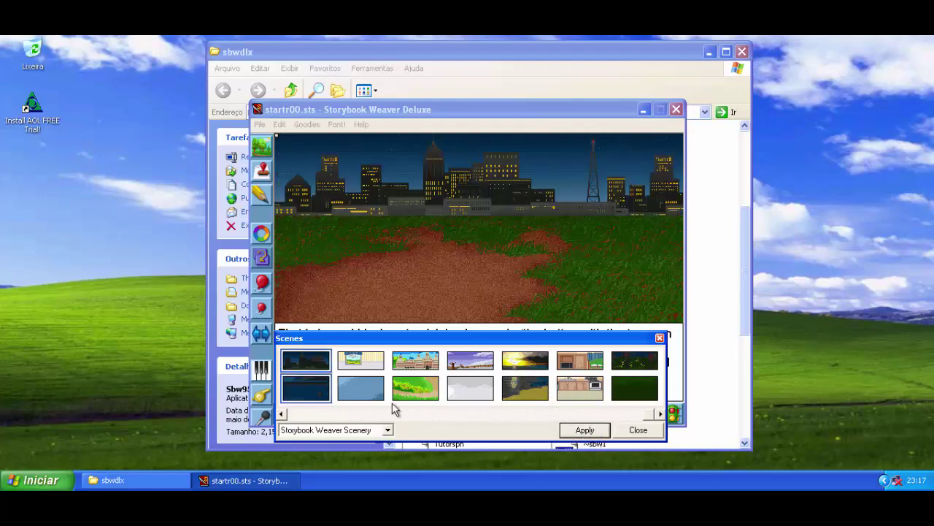
pyautogui.click(571, 431)
# - Set page 2's upper background to the striped-wallpaper room with a window and white door, and its ground to the blue carpet
pyautogui.click(362, 363)
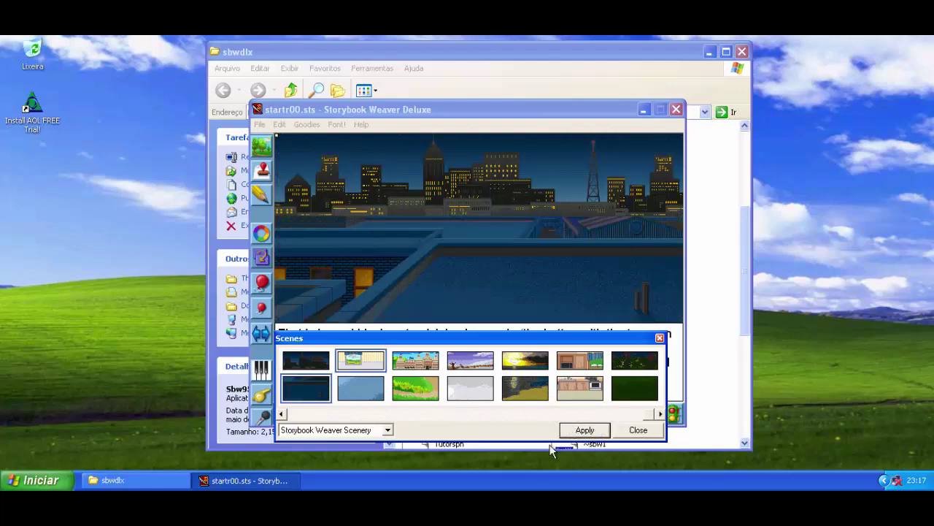
pyautogui.click(592, 431)
pyautogui.click(359, 387)
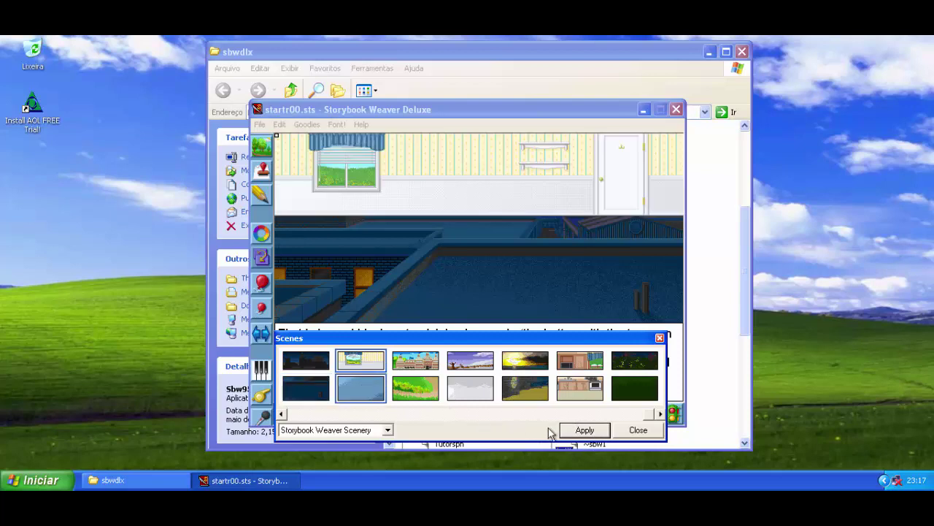
pyautogui.click(584, 431)
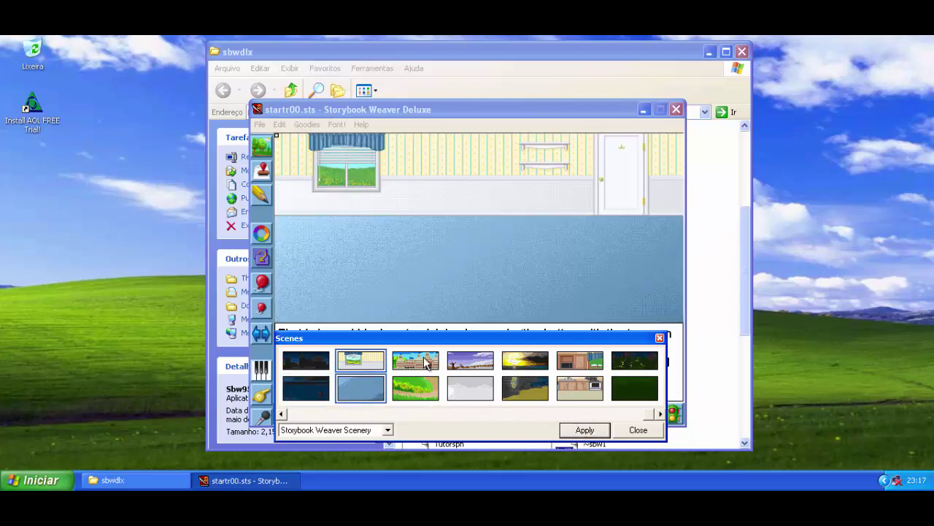
# - Set page 2's upper background to the palace with blue flags and its ground to the green garden with a winding path
pyautogui.click(428, 362)
pyautogui.click(573, 430)
pyautogui.click(415, 387)
pyautogui.click(584, 430)
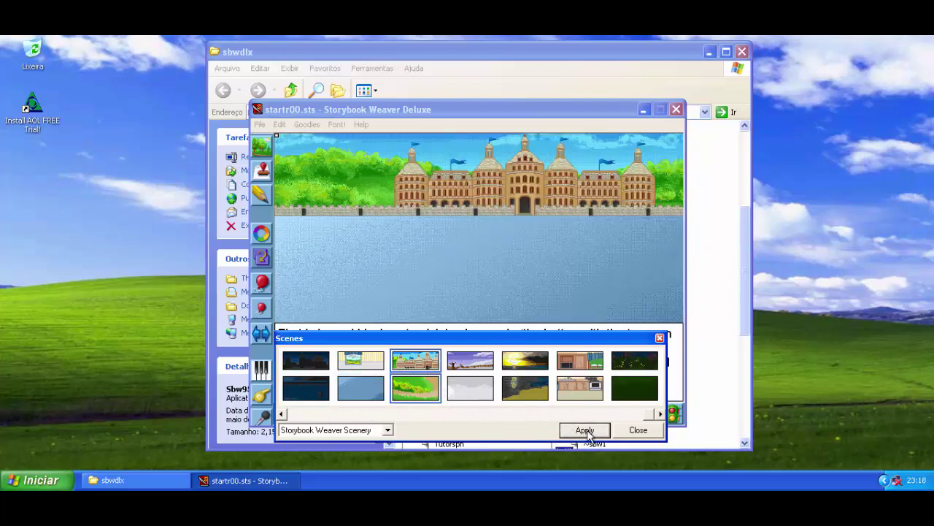
# - Set page 2's upper background to the snowy fenced yard with bare trees and its ground to the snow
pyautogui.click(470, 361)
pyautogui.click(584, 430)
pyautogui.click(478, 390)
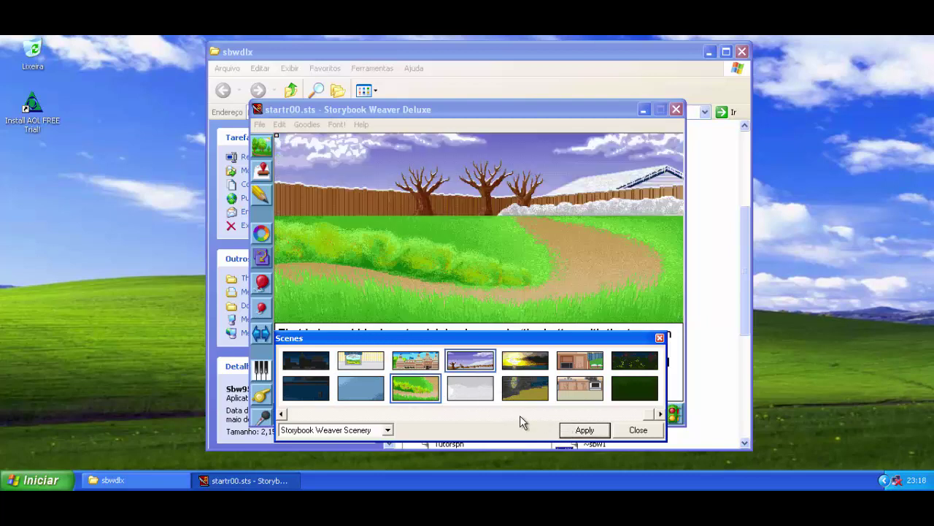
pyautogui.click(576, 430)
# - Set page 2's upper background to the sunset over the sea and its ground to the sandy beach
pyautogui.click(527, 363)
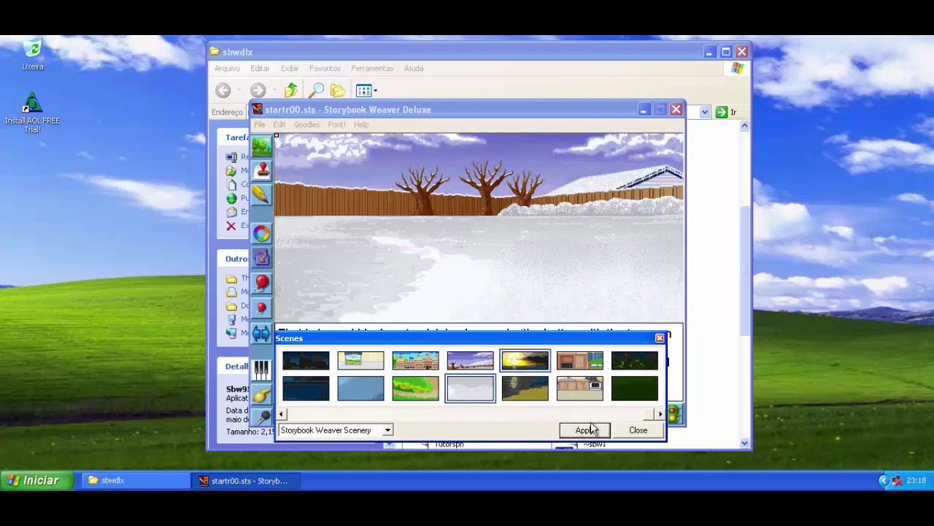
pyautogui.click(577, 430)
pyautogui.click(524, 390)
pyautogui.click(574, 428)
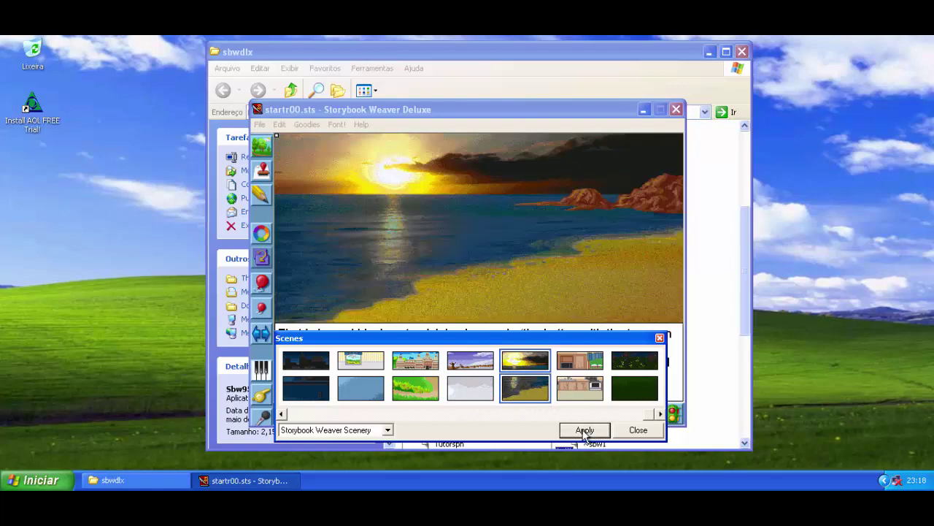
# - Set page 2's upper background to the kitchen wall with wooden cabinets and a window, and its ground to the kitchen counters and floor
pyautogui.click(589, 359)
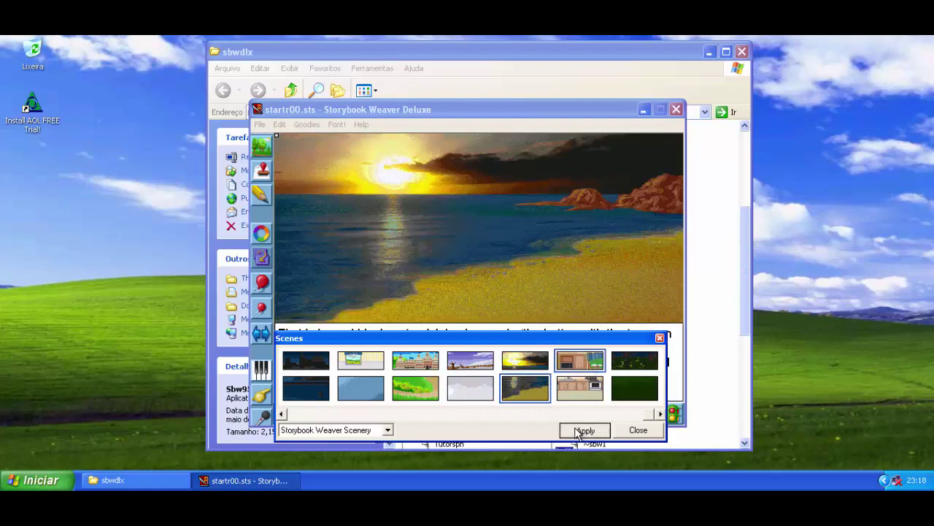
pyautogui.click(582, 430)
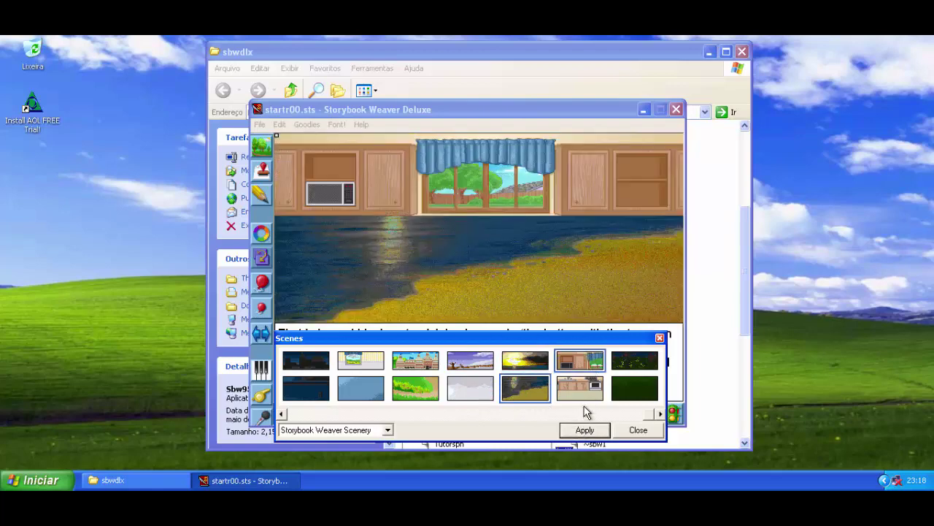
pyautogui.click(577, 394)
pyautogui.click(584, 430)
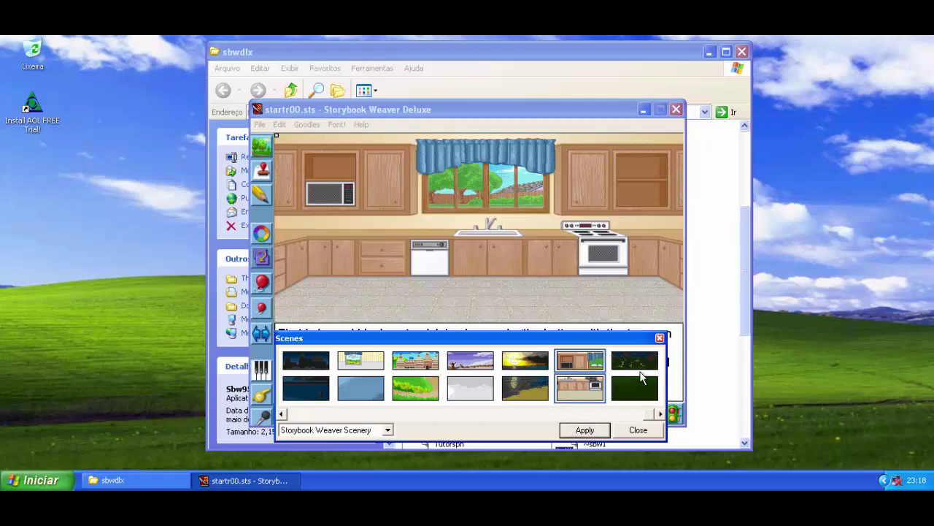
# - Set page 2's upper background to the night hedge with red-leaved trees and its ground to the dark green grass
pyautogui.click(640, 363)
pyautogui.click(590, 428)
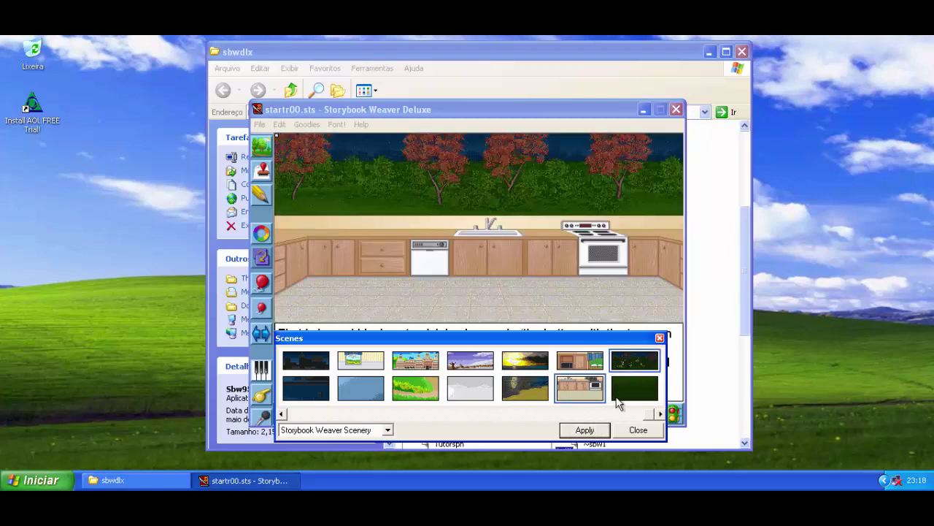
pyautogui.click(618, 402)
pyautogui.click(579, 433)
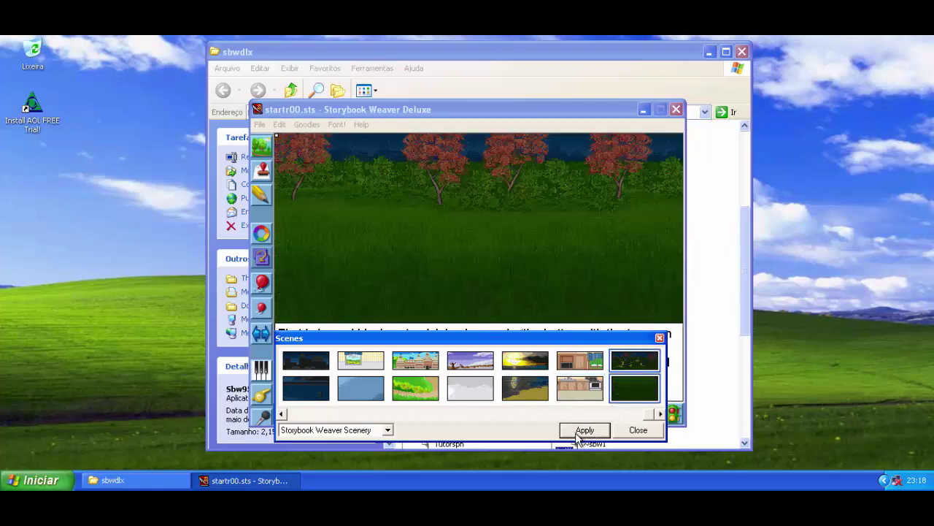
# - Look through the Storybook Weaver Patterns and Storybook Weaver Colors scene collections to the end of each
pyautogui.click(387, 430)
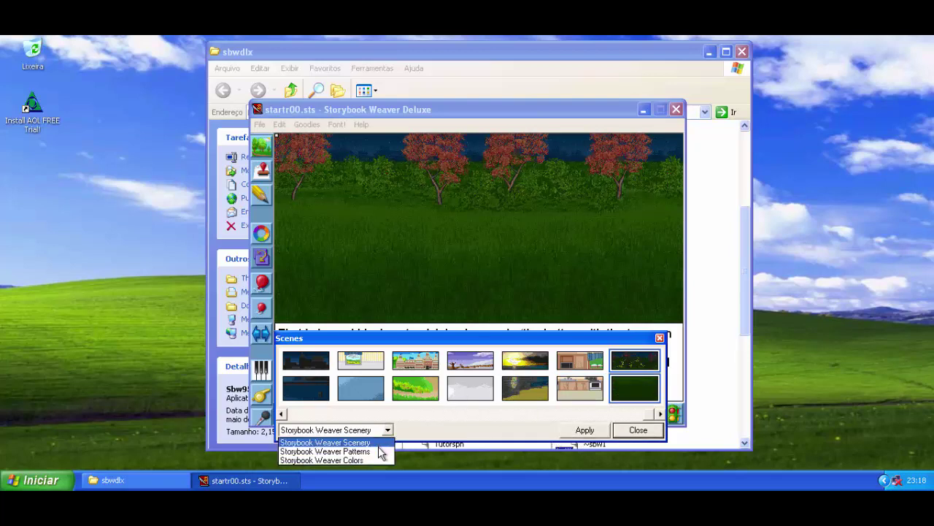
pyautogui.click(382, 450)
pyautogui.moveTo(292, 414)
pyautogui.mouseDown()
pyautogui.moveTo(374, 416)
pyautogui.moveTo(292, 415)
pyautogui.mouseUp()
pyautogui.moveTo(659, 414); pyautogui.dragTo(659, 414)
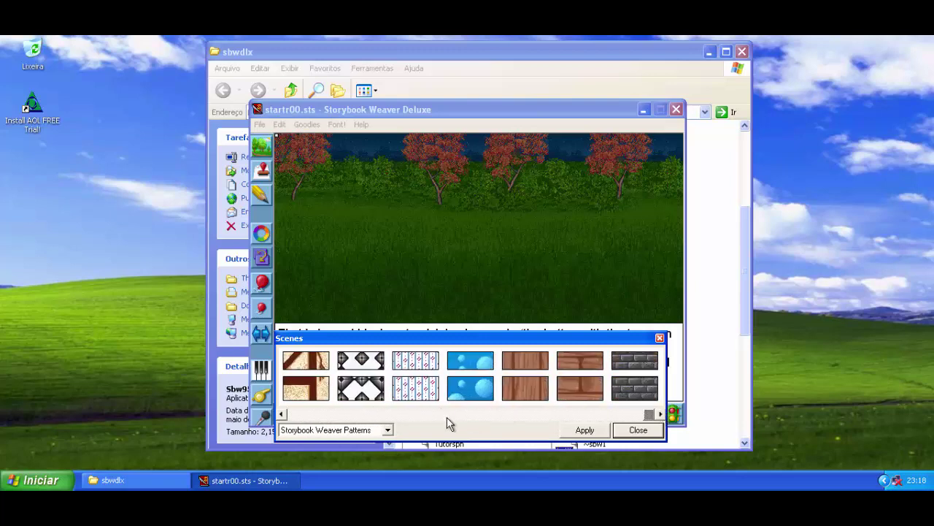
pyautogui.click(387, 432)
pyautogui.click(363, 459)
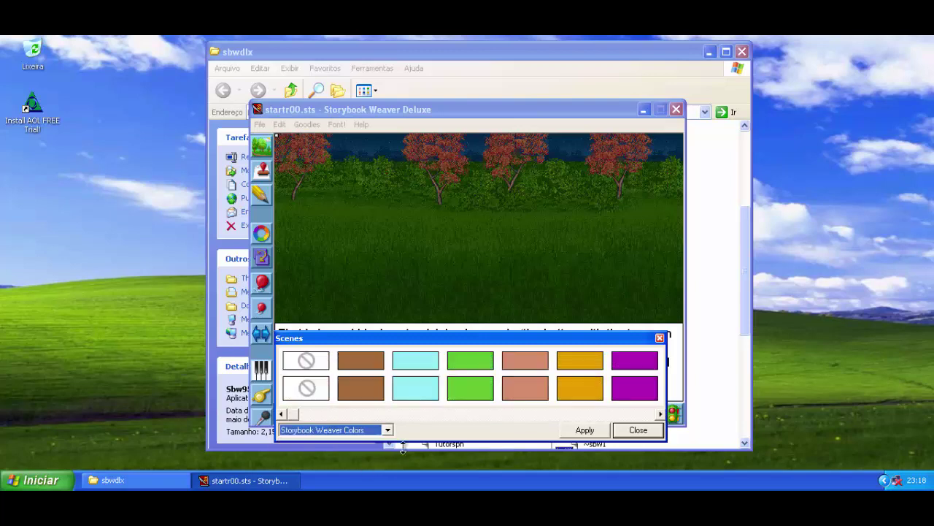
pyautogui.moveTo(659, 414); pyautogui.dragTo(659, 414)
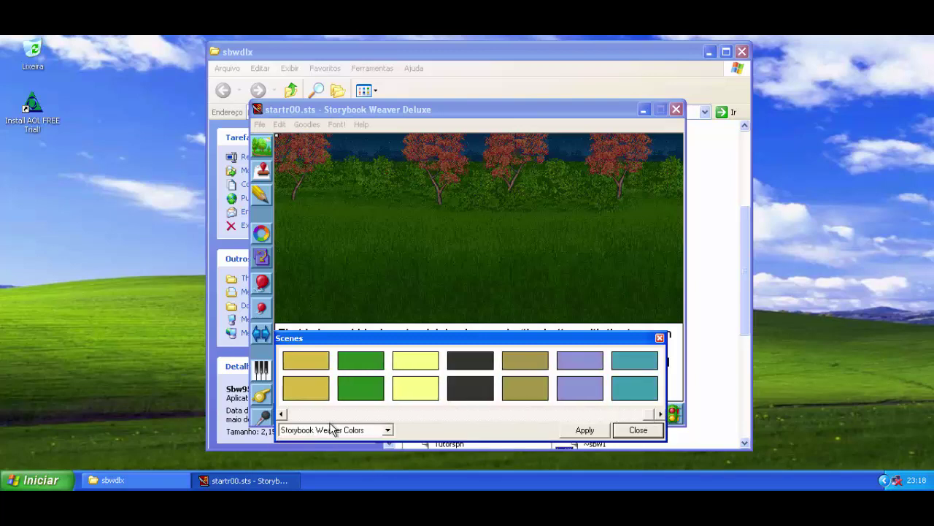
# - Set page 2's upper background to the red brick wall from Storybook Weaver Patterns
pyautogui.click(388, 430)
pyautogui.click(363, 451)
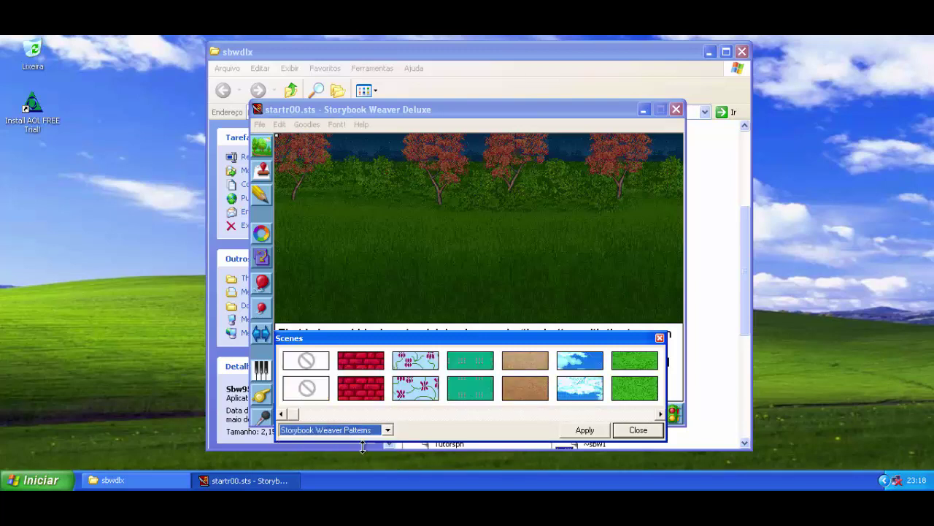
pyautogui.click(365, 360)
pyautogui.click(584, 430)
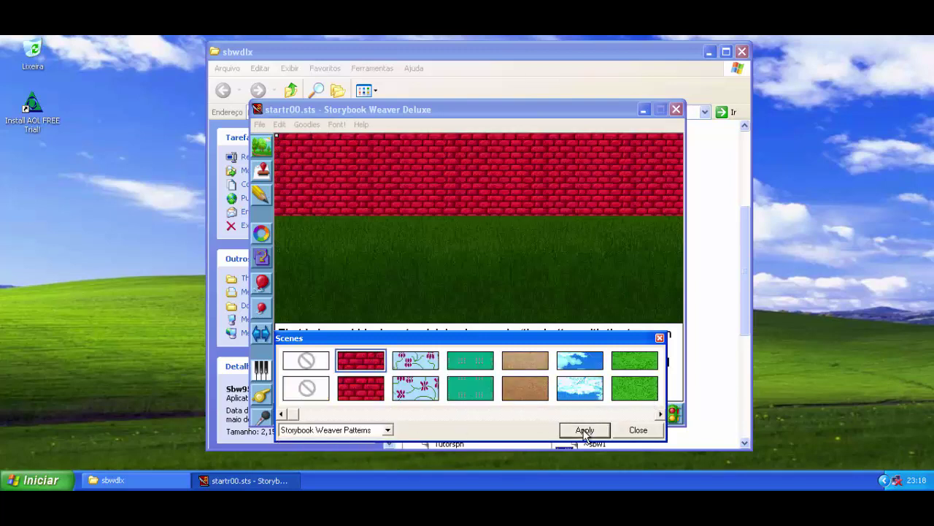
# - Examine the remaining designs in Storybook Weaver Patterns and close the scene picker
pyautogui.click(661, 414)
pyautogui.click(662, 414)
pyautogui.click(661, 414)
pyautogui.click(661, 414)
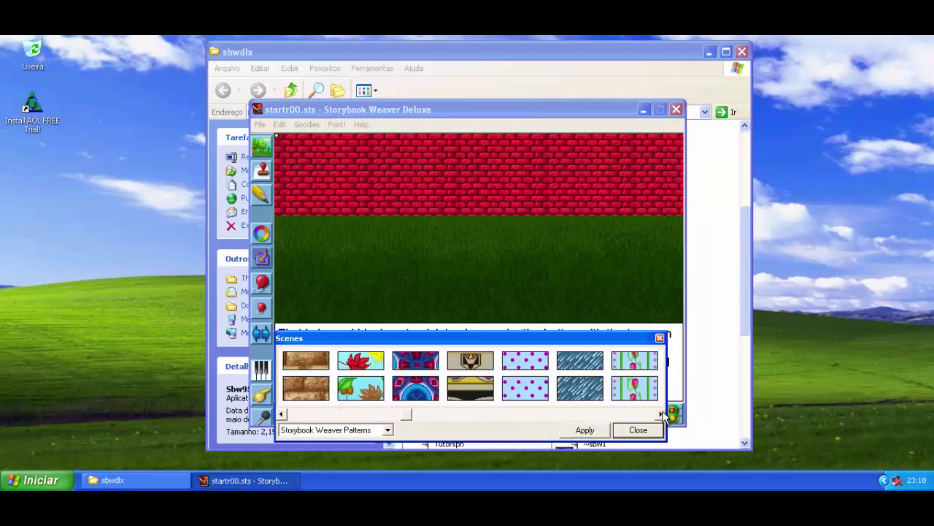
pyautogui.click(662, 414)
pyautogui.click(661, 414)
pyautogui.click(662, 414)
pyautogui.click(662, 414)
pyautogui.click(661, 414)
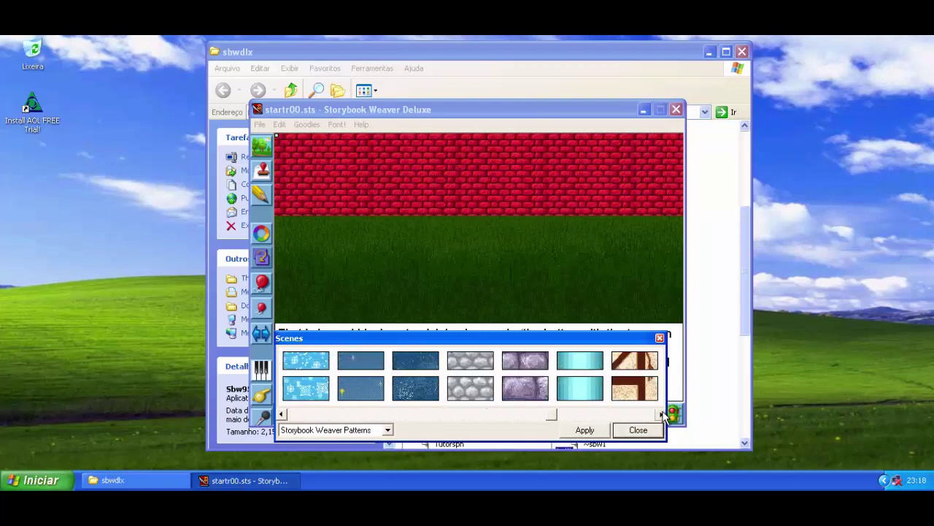
pyautogui.click(662, 414)
pyautogui.click(661, 414)
pyautogui.click(661, 414)
pyautogui.click(638, 430)
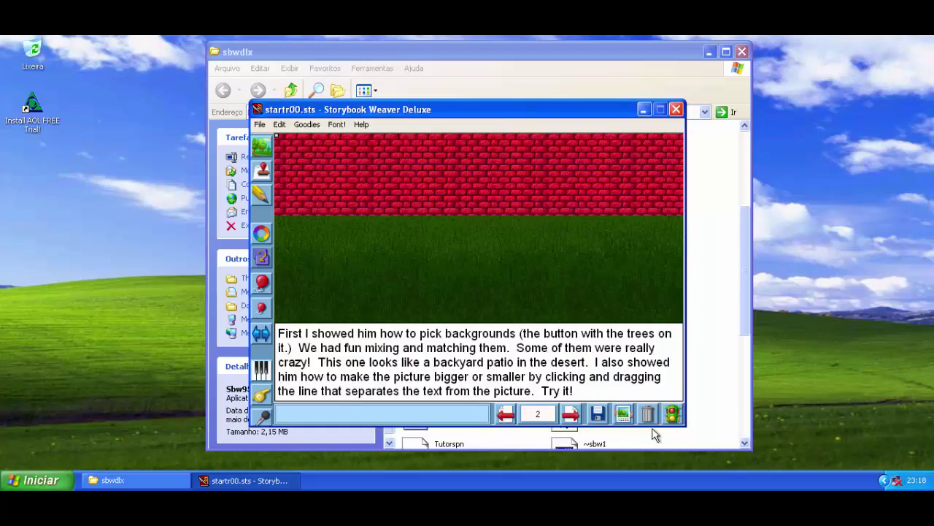
# - Turn to page 3 and look over the object color palette, picking the dark gray swatch, and close it
pyautogui.click(571, 414)
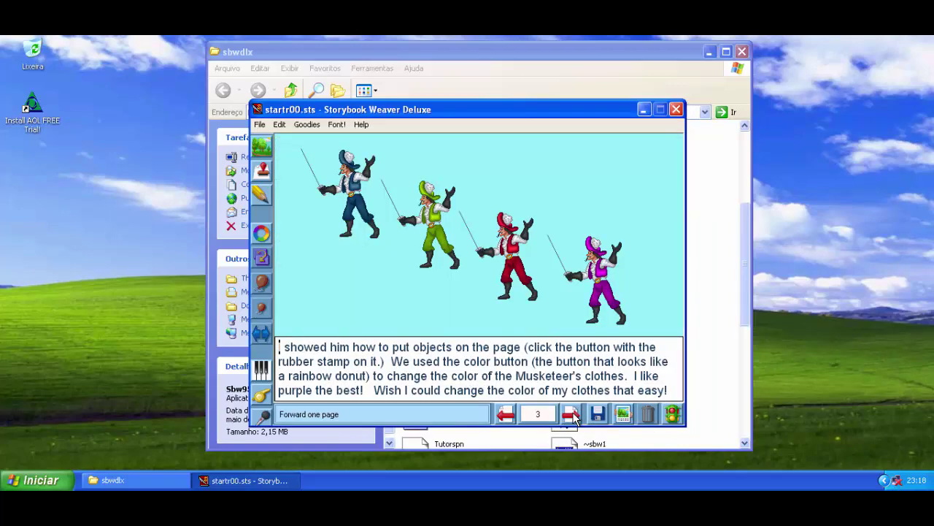
pyautogui.click(263, 234)
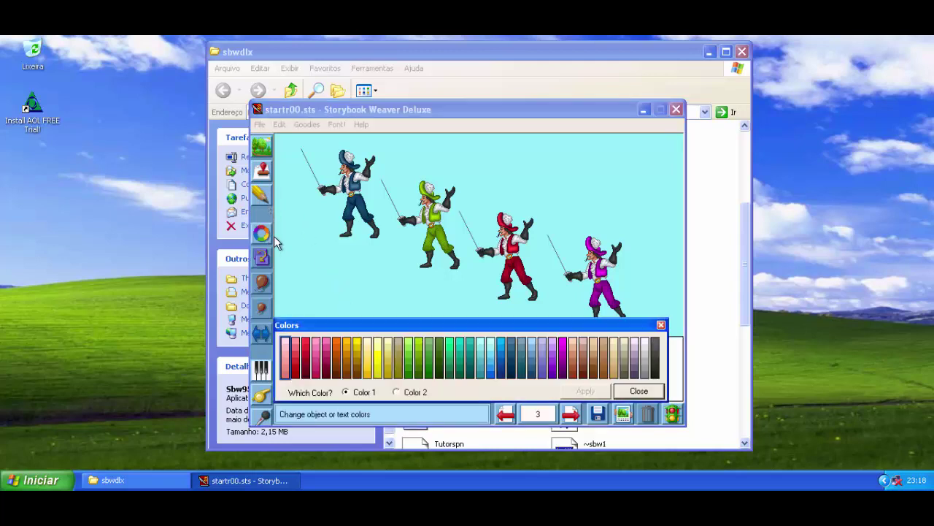
pyautogui.click(629, 392)
pyautogui.click(262, 234)
pyautogui.click(652, 373)
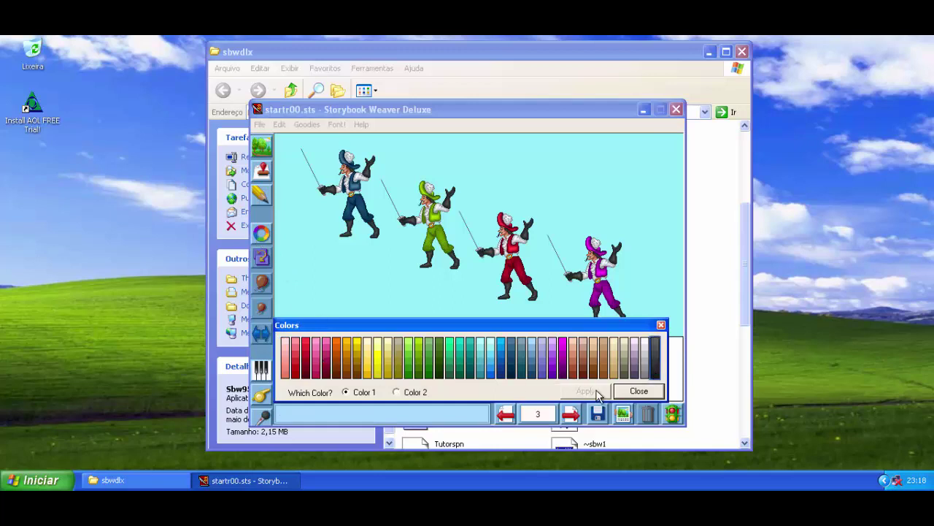
pyautogui.click(652, 389)
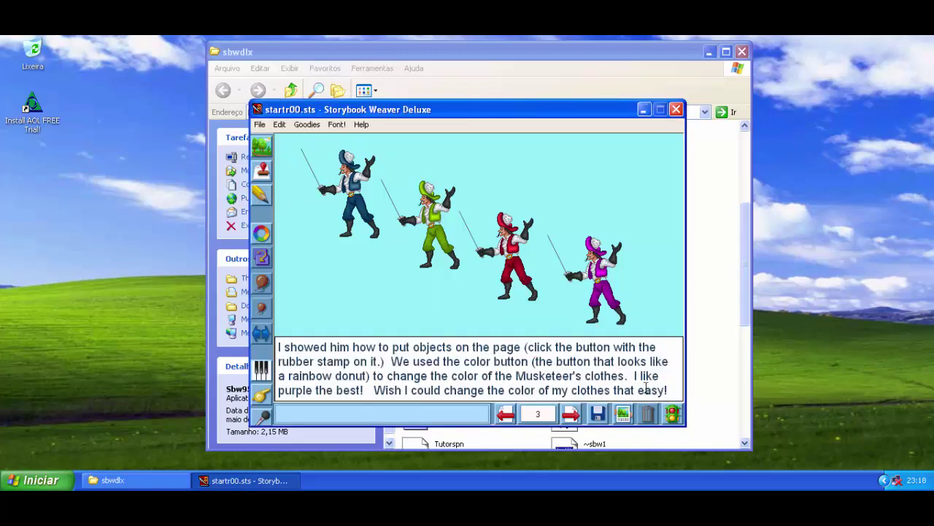
# - Turn the story forward from page 3 to page 6, the throne room scene
pyautogui.click(573, 415)
pyautogui.click(573, 415)
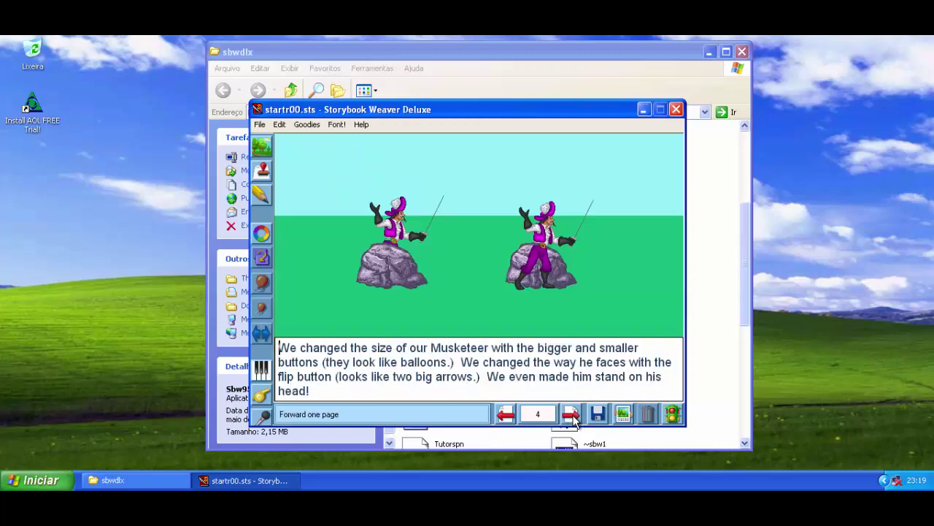
pyautogui.click(573, 414)
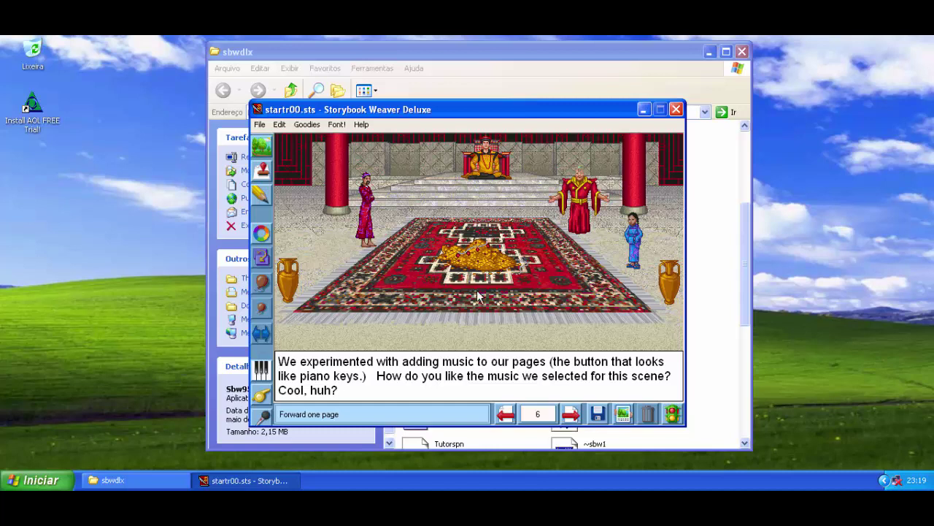
# - Move the pile of gold off the rug's center, placing it at the rug's front edge
pyautogui.moveTo(474, 252); pyautogui.dragTo(268, 227)
pyautogui.moveTo(478, 261); pyautogui.dragTo(564, 348)
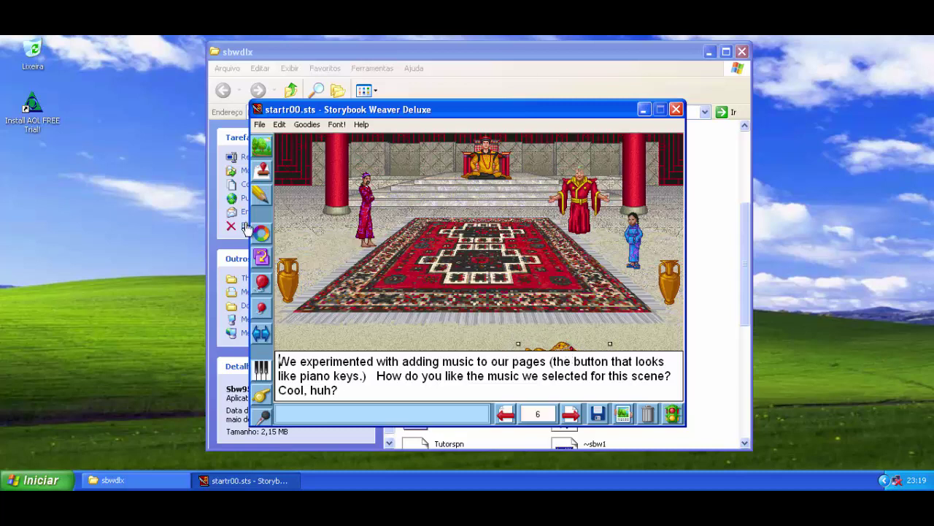
pyautogui.moveTo(562, 352); pyautogui.dragTo(519, 298)
pyautogui.click(261, 257)
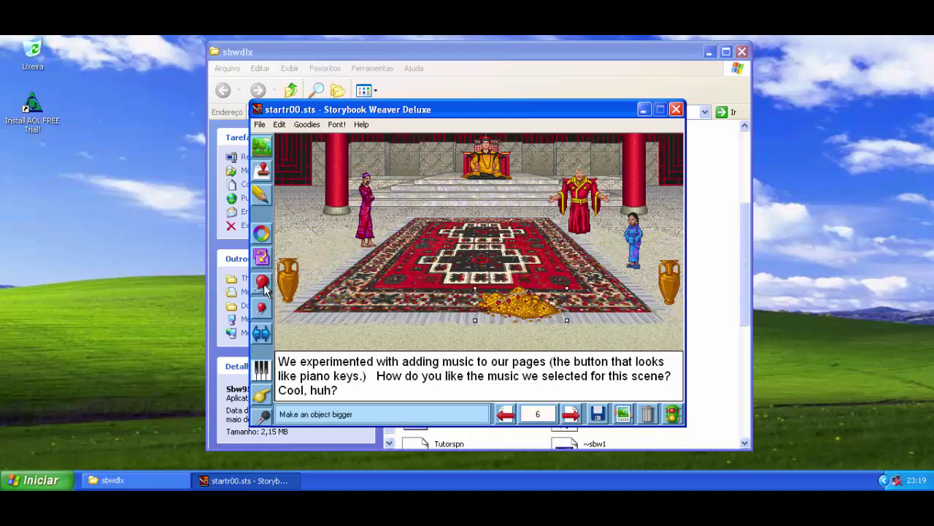
# - Enlarge the pile of gold by one increment and shrink it by five increments
pyautogui.click(264, 288)
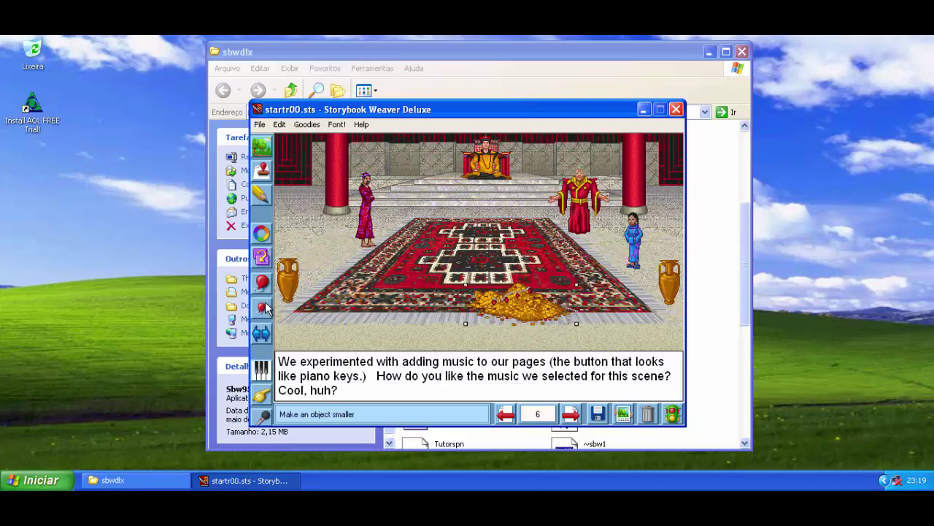
pyautogui.click(262, 307)
pyautogui.click(262, 307)
pyautogui.click(262, 306)
pyautogui.click(262, 307)
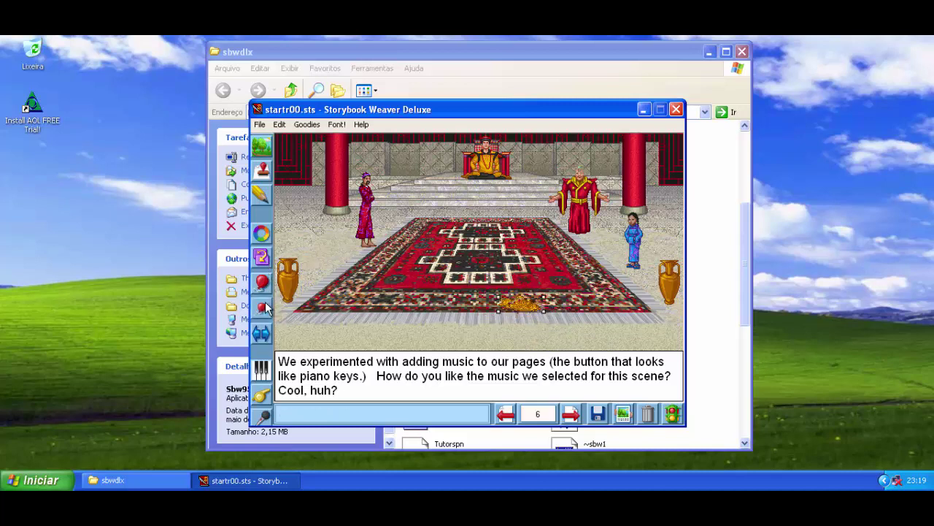
pyautogui.click(262, 306)
# - Move the shrunken pile of gold back to the center of the rug and flip it
pyautogui.moveTo(521, 308); pyautogui.dragTo(480, 264)
pyautogui.click(262, 334)
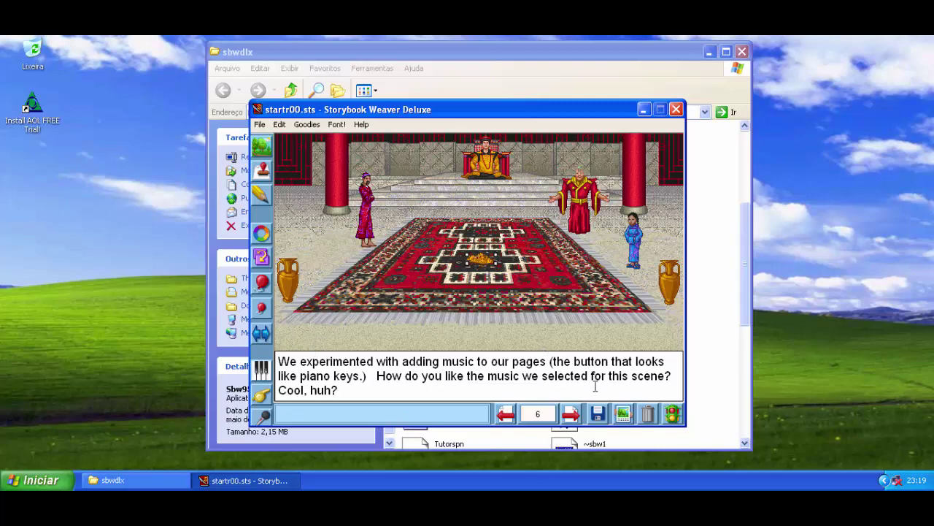
# - Turn to page 7, preview the door sound effect in the Storybook Weaver sound collection, and close the collection
pyautogui.click(571, 414)
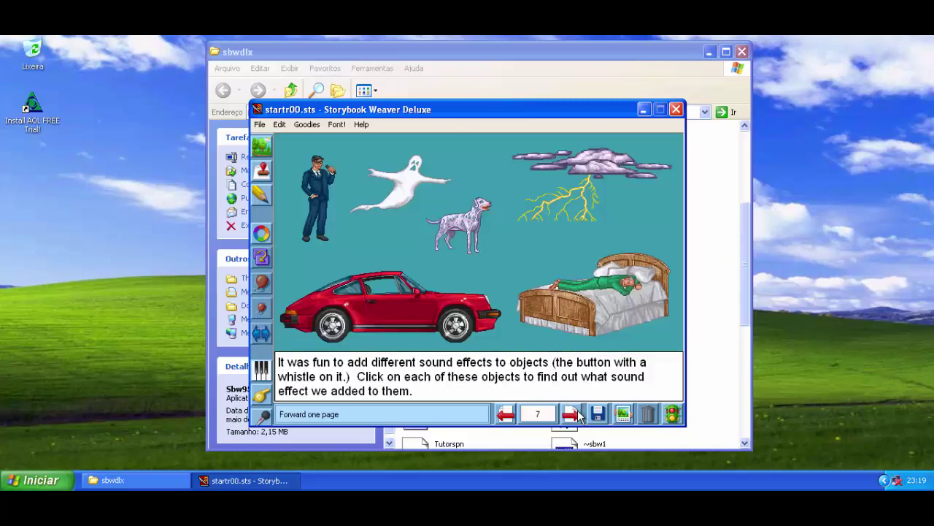
pyautogui.click(261, 394)
pyautogui.click(374, 389)
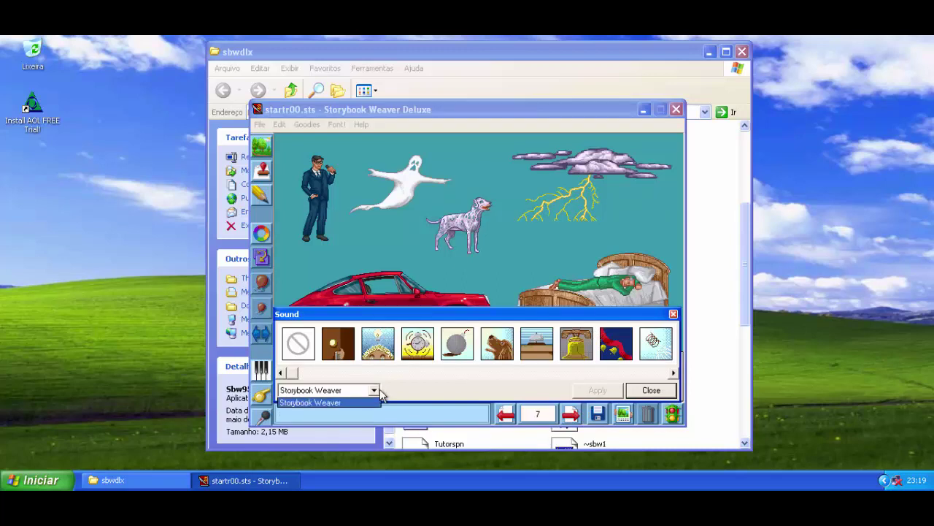
pyautogui.click(376, 391)
pyautogui.click(337, 354)
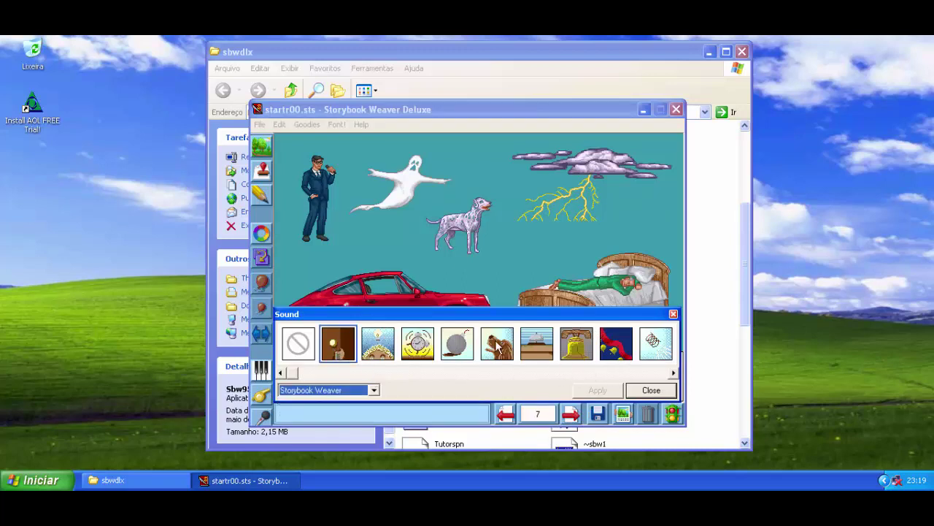
pyautogui.click(650, 391)
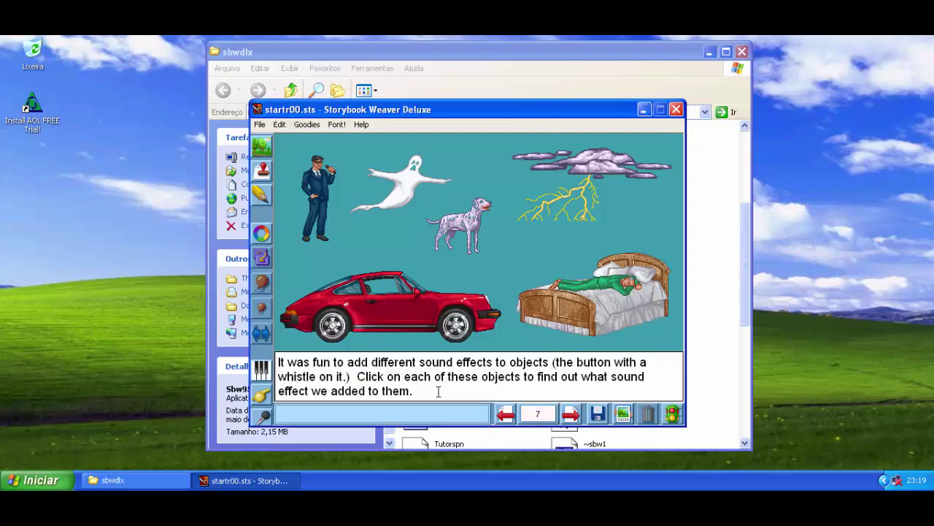
# - Switch the scene picker on page 7 back to Storybook Weaver Scenery and close it without applying a scene
pyautogui.click(263, 150)
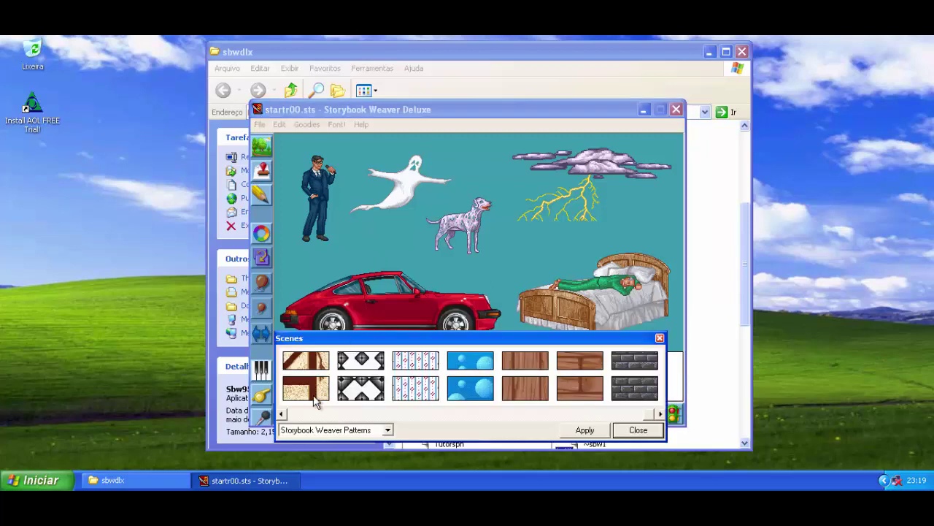
pyautogui.click(388, 430)
pyautogui.click(379, 442)
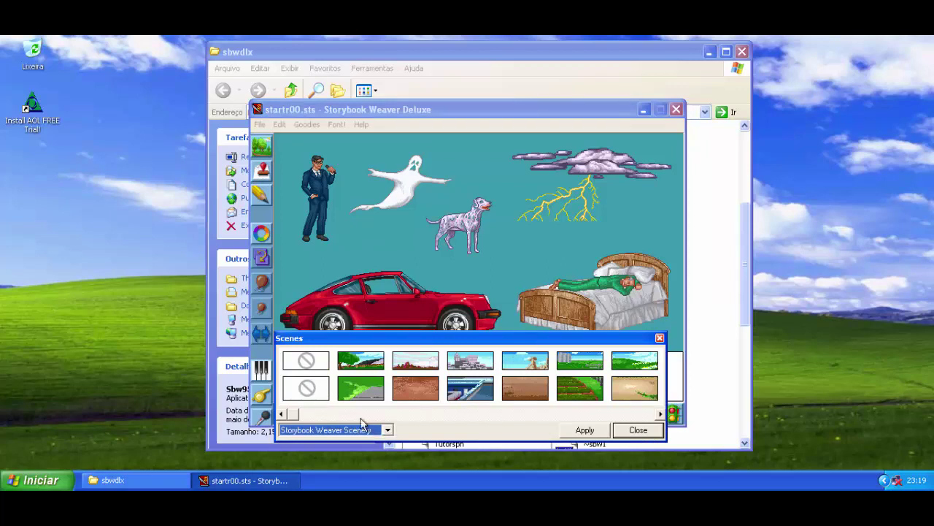
pyautogui.click(634, 430)
# - Look through the Storybook Weaver music collection from page 7 and close it without applying a tune
pyautogui.click(261, 369)
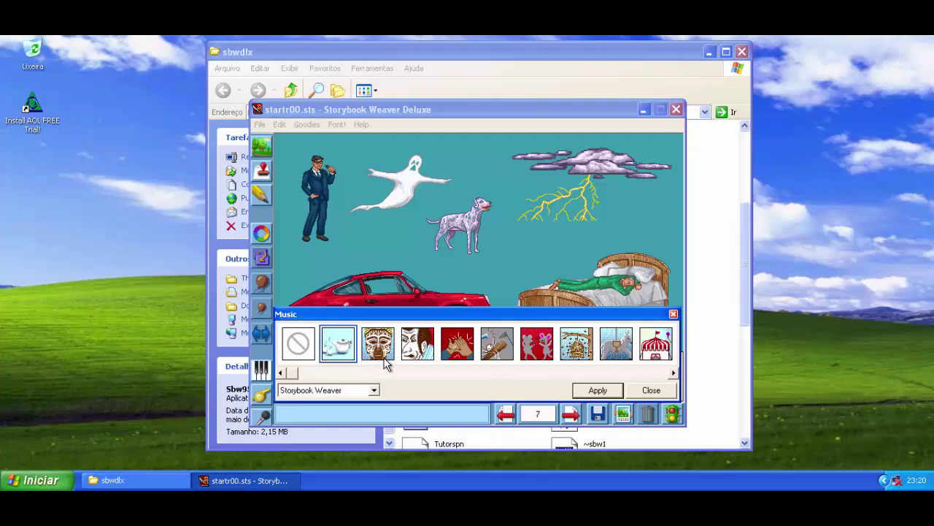
pyautogui.click(673, 373)
pyautogui.moveTo(673, 375); pyautogui.dragTo(673, 375)
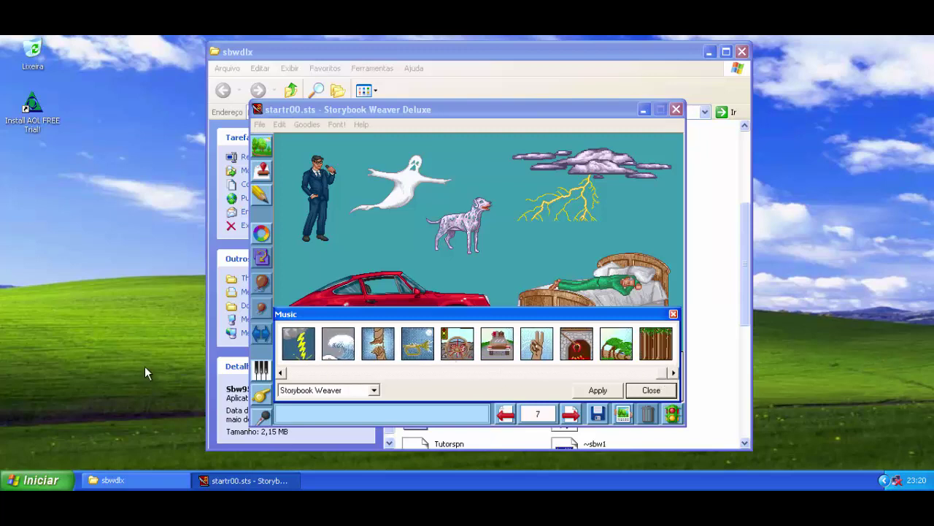
pyautogui.click(290, 374)
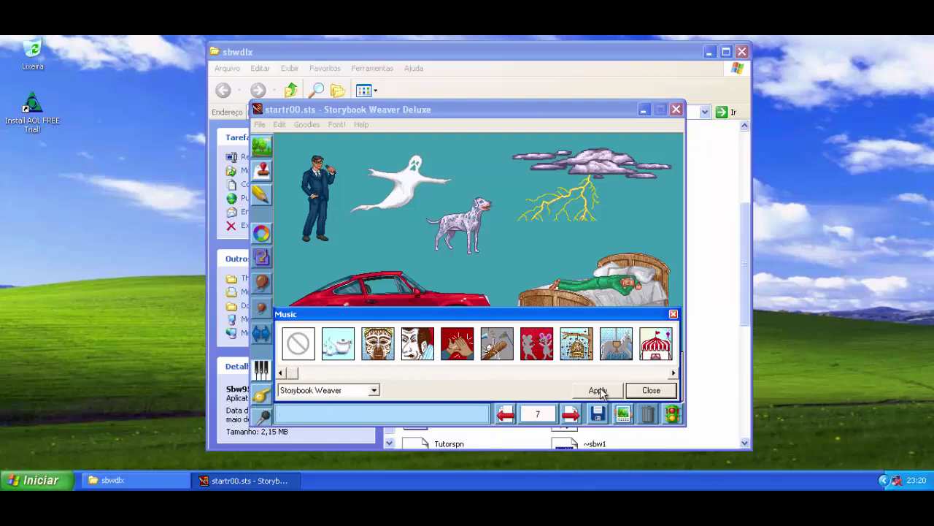
pyautogui.click(637, 391)
# - Open the sound collection for page 7 and preview the door, light bulb and alarm clock sound effects
pyautogui.click(261, 394)
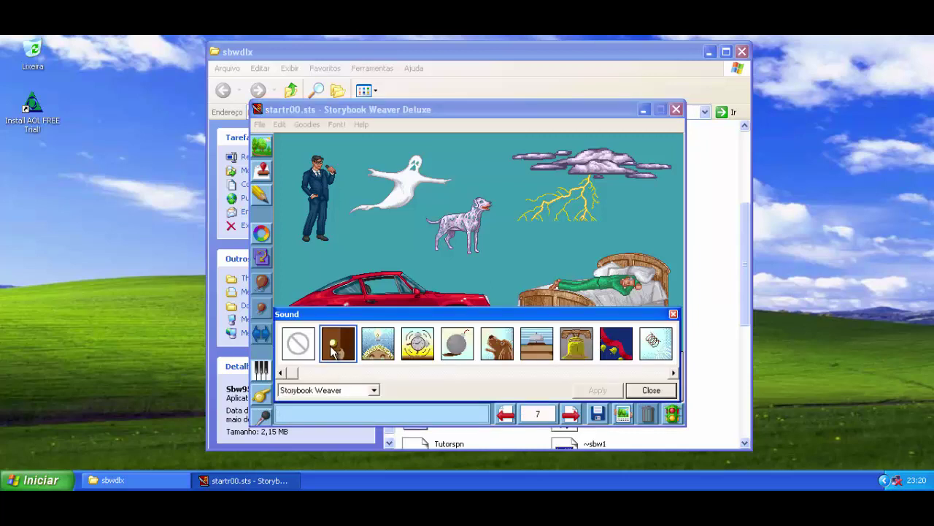
pyautogui.click(378, 356)
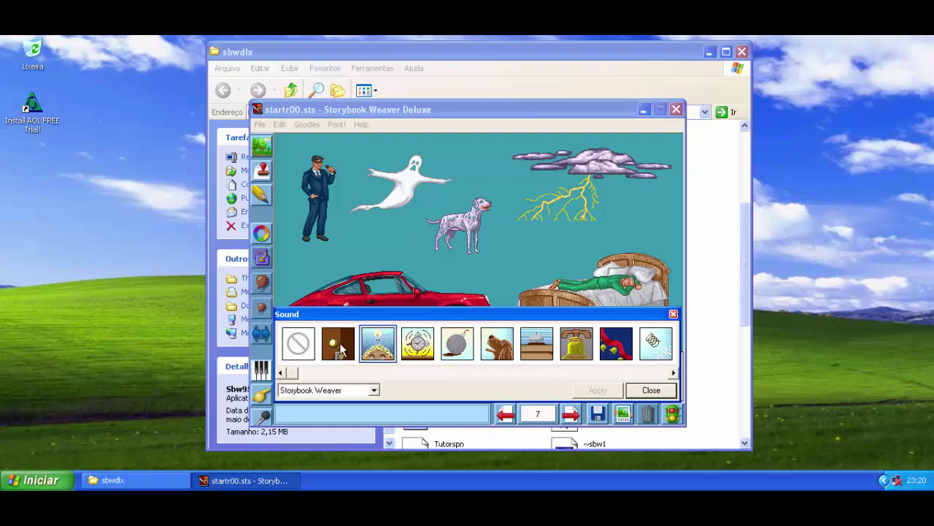
pyautogui.click(341, 345)
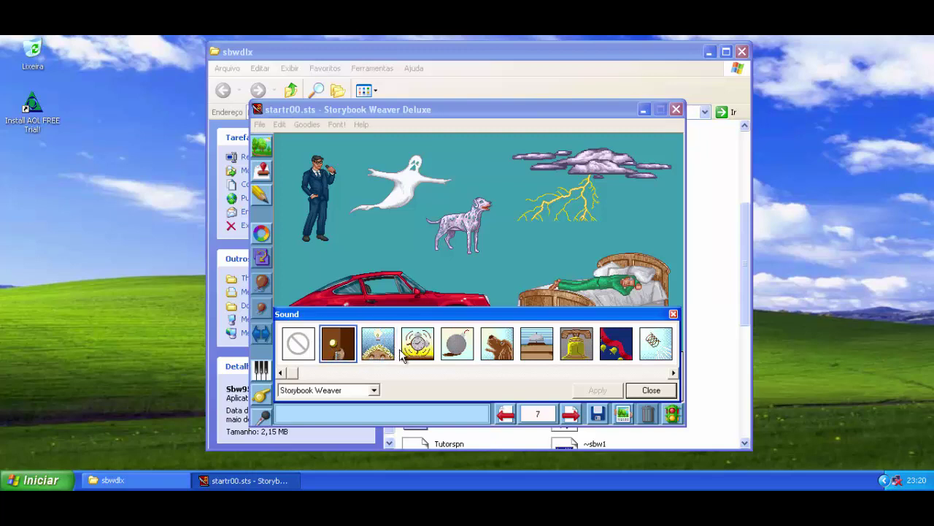
pyautogui.click(392, 358)
pyautogui.click(421, 354)
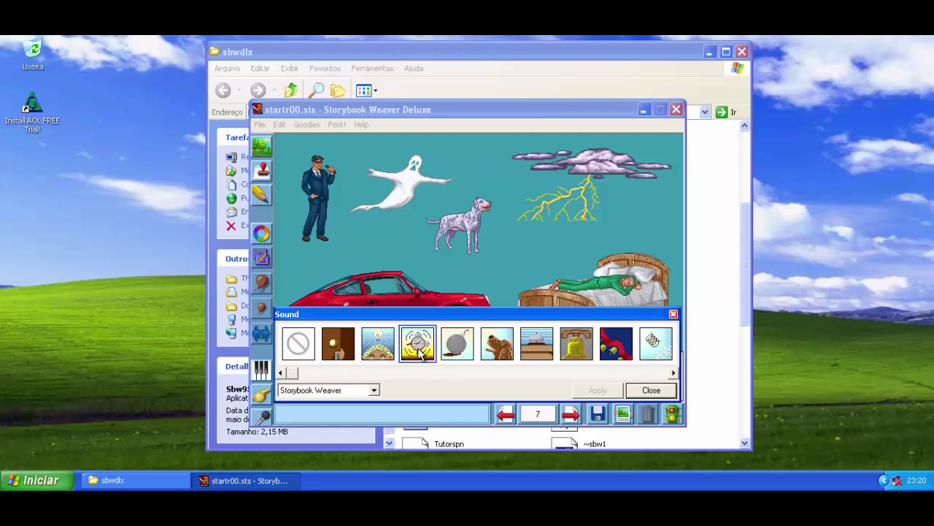
# - Preview the sound effects from the round bomb through the howling dog and the bells to the metal spring
pyautogui.click(374, 390)
pyautogui.click(463, 349)
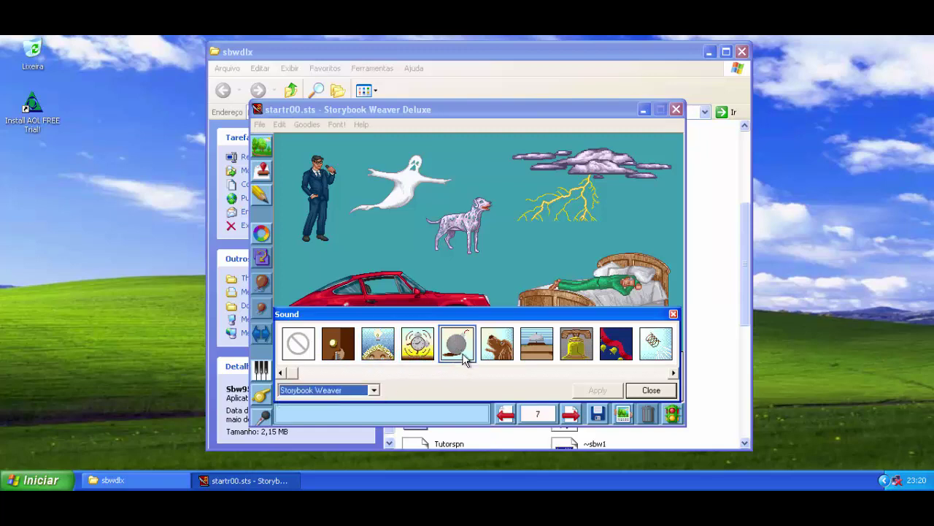
pyautogui.click(499, 350)
pyautogui.click(549, 349)
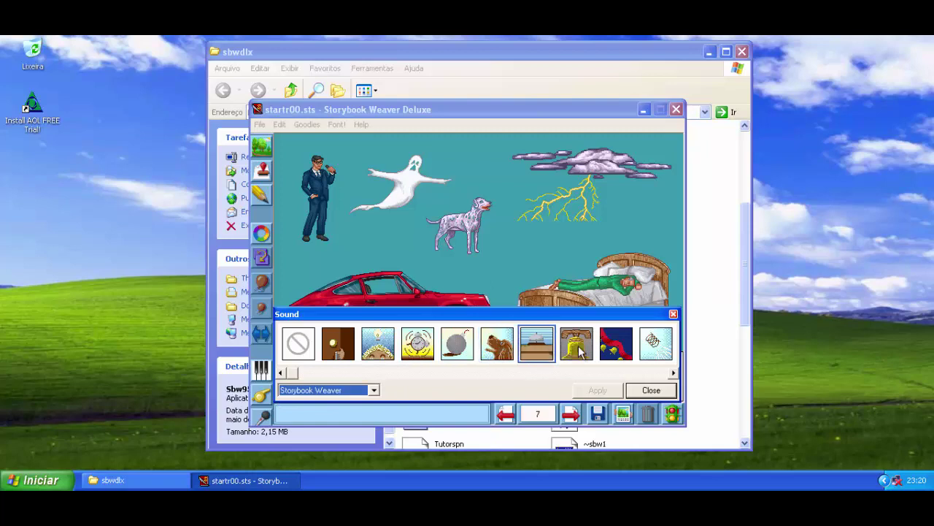
pyautogui.click(580, 351)
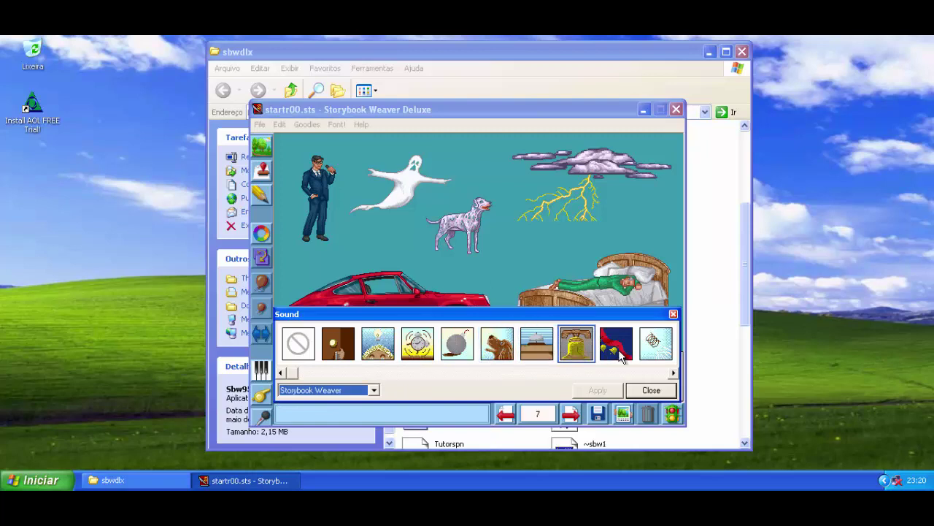
pyautogui.click(619, 358)
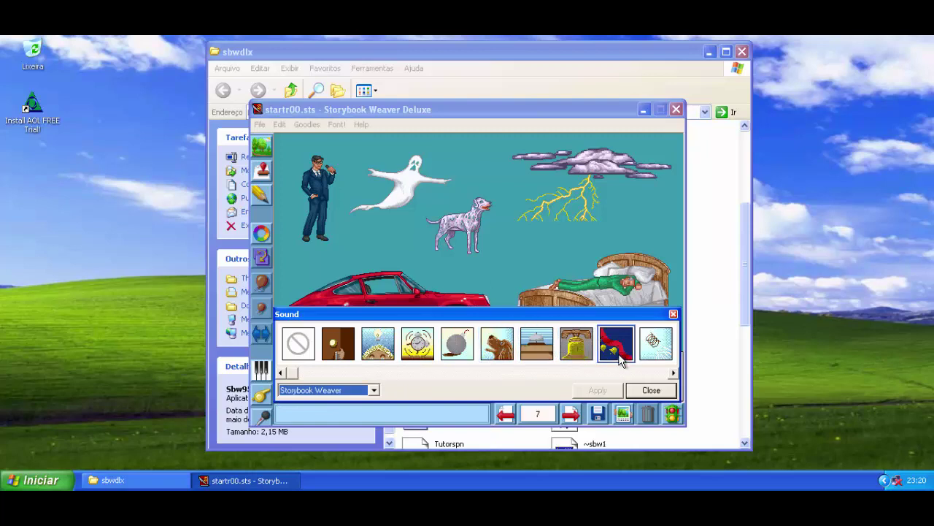
pyautogui.click(657, 349)
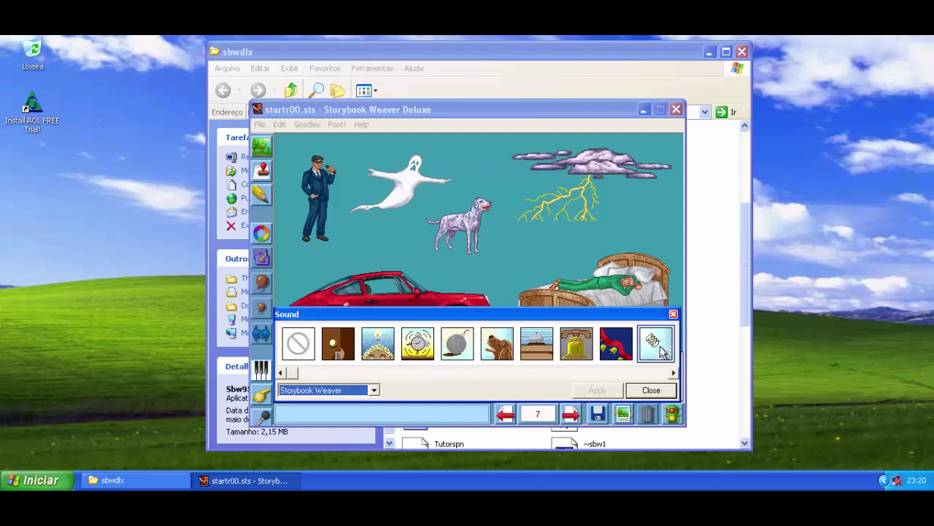
# - Browse further through the Storybook Weaver sounds and preview the one showing a face in a red cap beside icicles
pyautogui.click(673, 374)
pyautogui.click(673, 374)
pyautogui.click(673, 373)
pyautogui.click(673, 373)
pyautogui.click(673, 373)
pyautogui.click(673, 373)
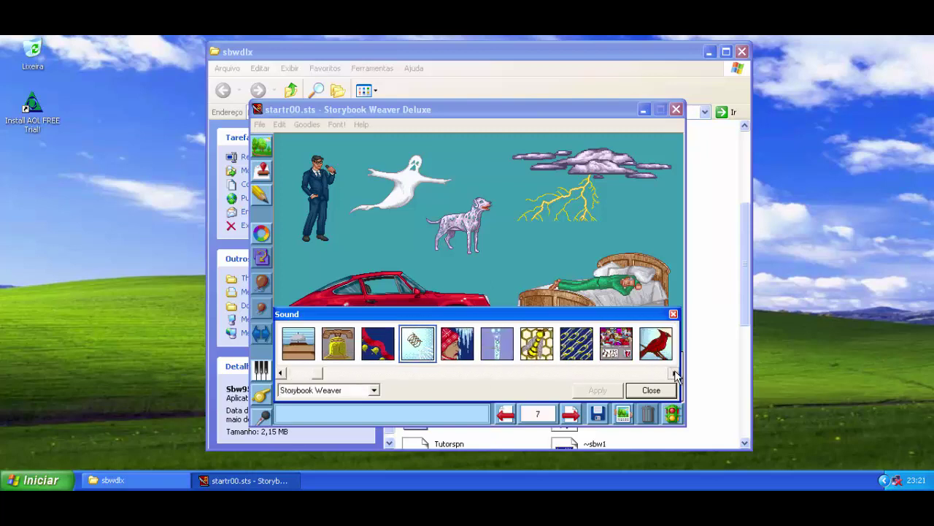
pyautogui.click(673, 373)
pyautogui.click(673, 373)
pyautogui.click(377, 348)
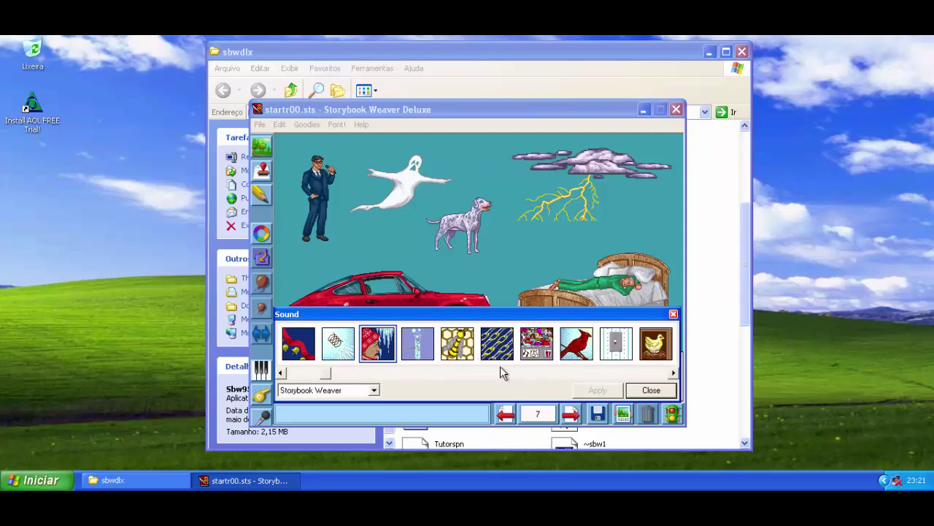
# - Preview the bubbles, honeybee, chains and flower-and-music-card sounds in the Storybook Weaver sound collection
pyautogui.click(428, 356)
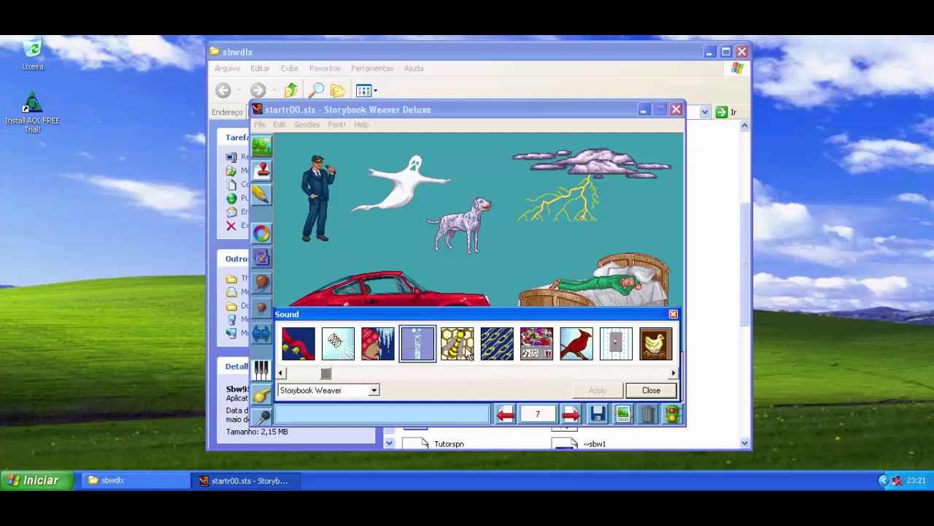
pyautogui.click(467, 351)
pyautogui.click(498, 353)
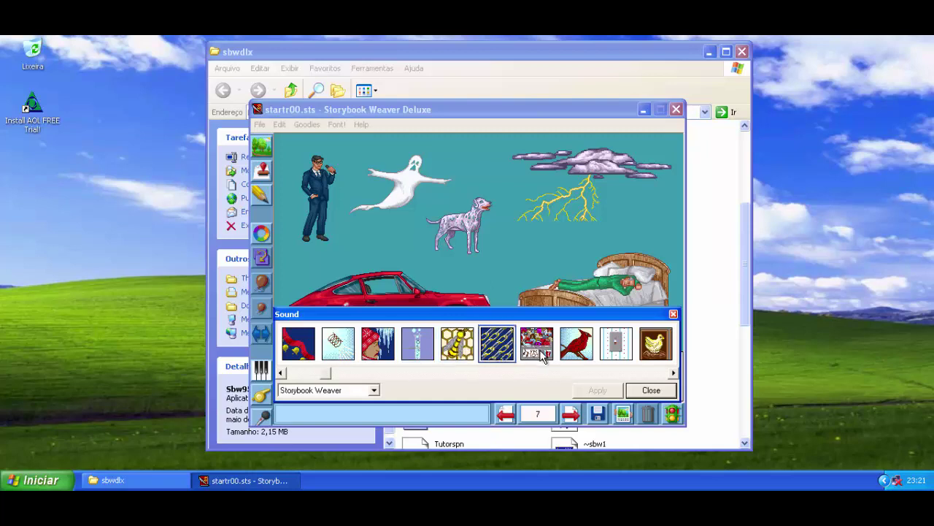
pyautogui.click(543, 355)
# - Preview the red cardinal, light switch and hen sounds further along the collection
pyautogui.click(672, 373)
pyautogui.click(672, 373)
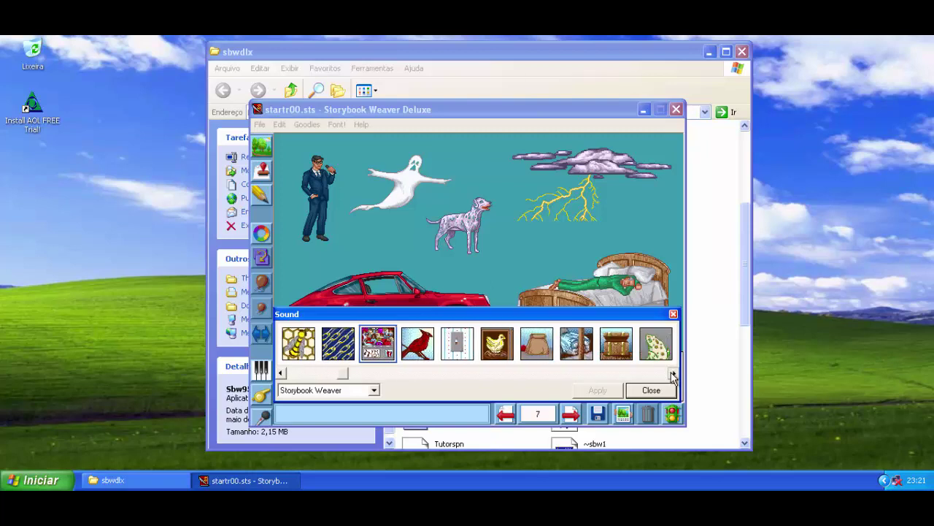
pyautogui.click(673, 373)
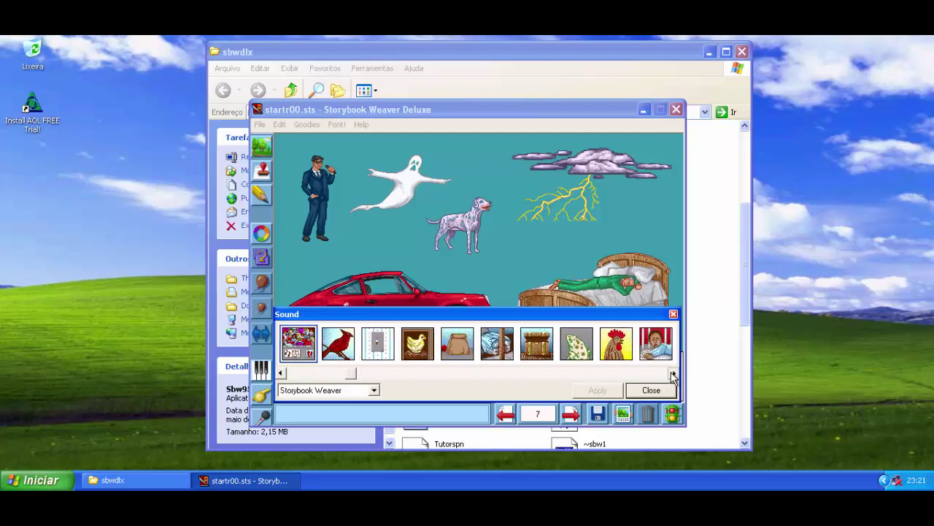
pyautogui.click(353, 350)
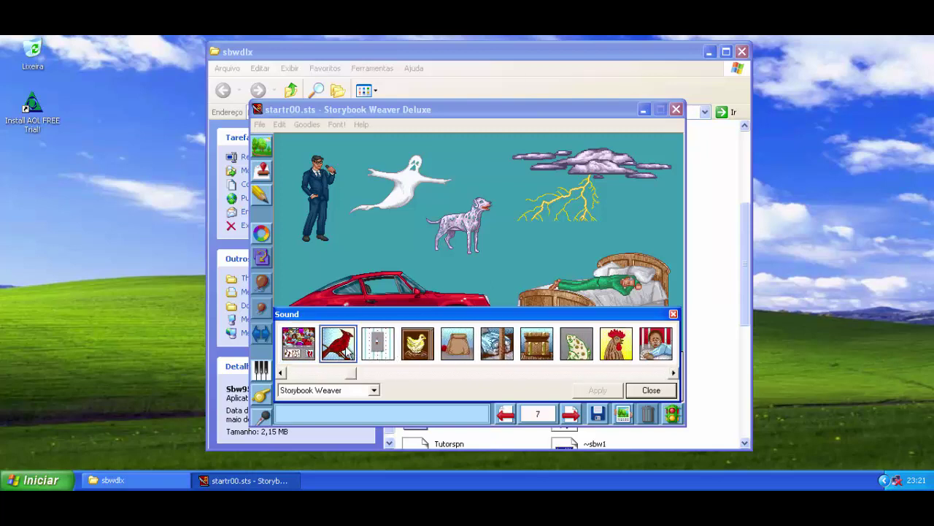
pyautogui.click(386, 352)
pyautogui.click(421, 356)
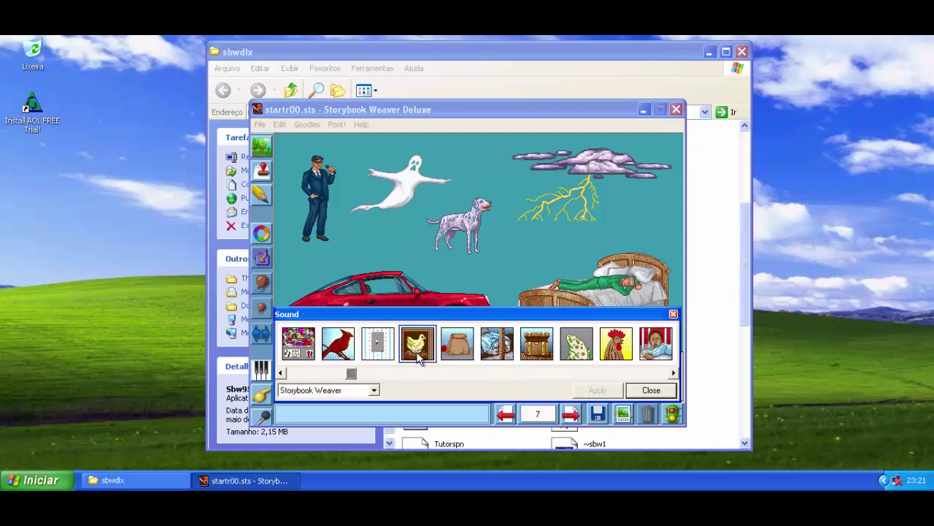
# - Preview the six consecutive sounds from the brown sack through the wooden gate, frog and rooster to the child in bed
pyautogui.click(470, 352)
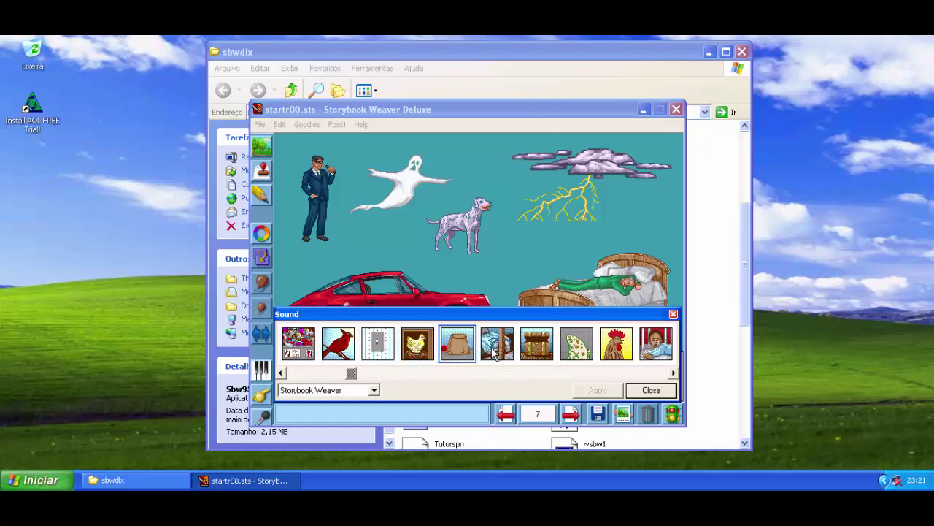
pyautogui.click(493, 353)
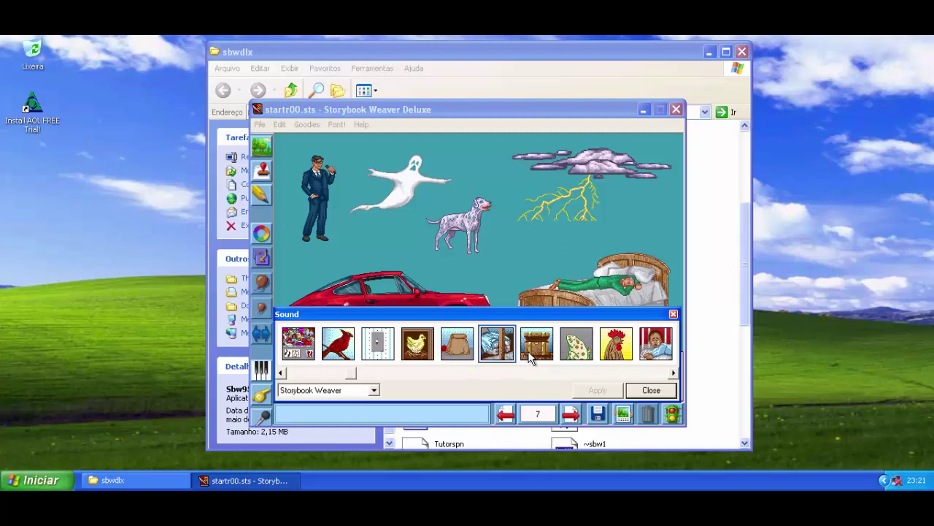
pyautogui.click(531, 355)
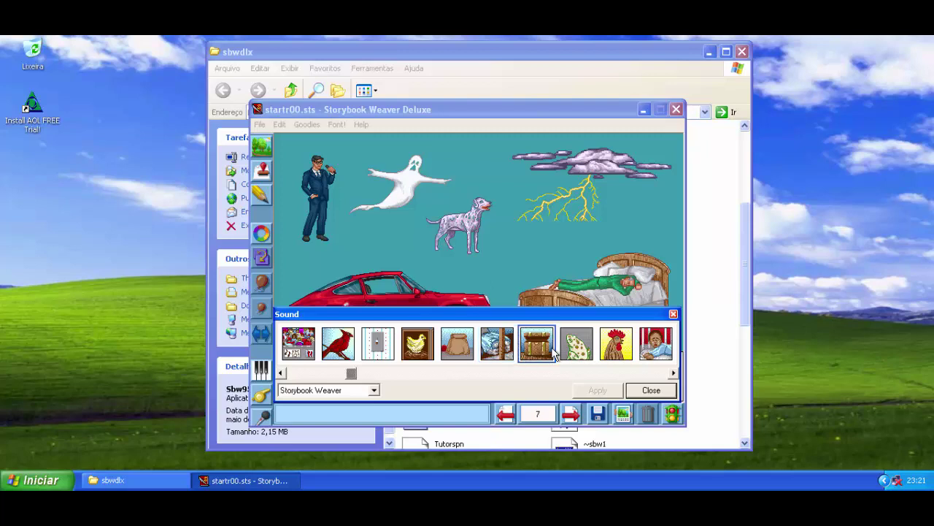
pyautogui.click(591, 354)
pyautogui.click(631, 356)
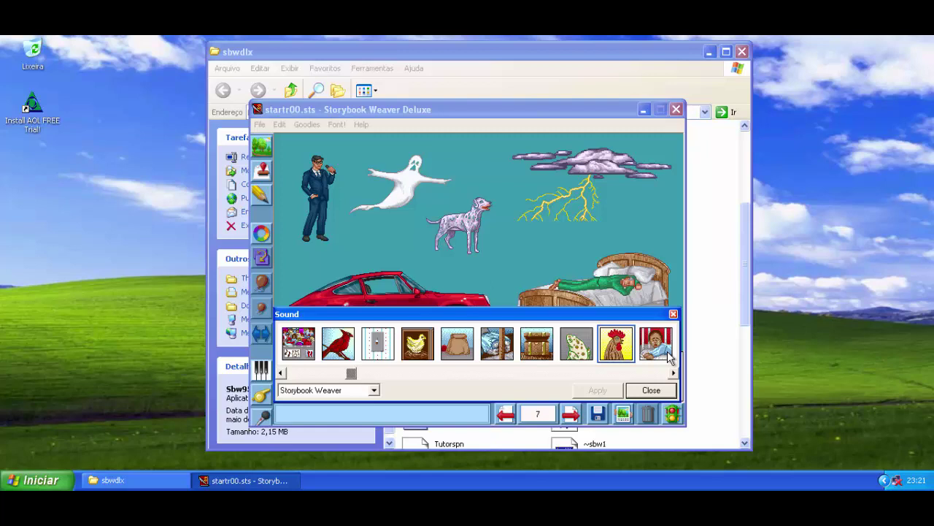
pyautogui.click(668, 356)
# - Preview the dripping tap, drum, broken dishes under the table and car sounds
pyautogui.click(673, 372)
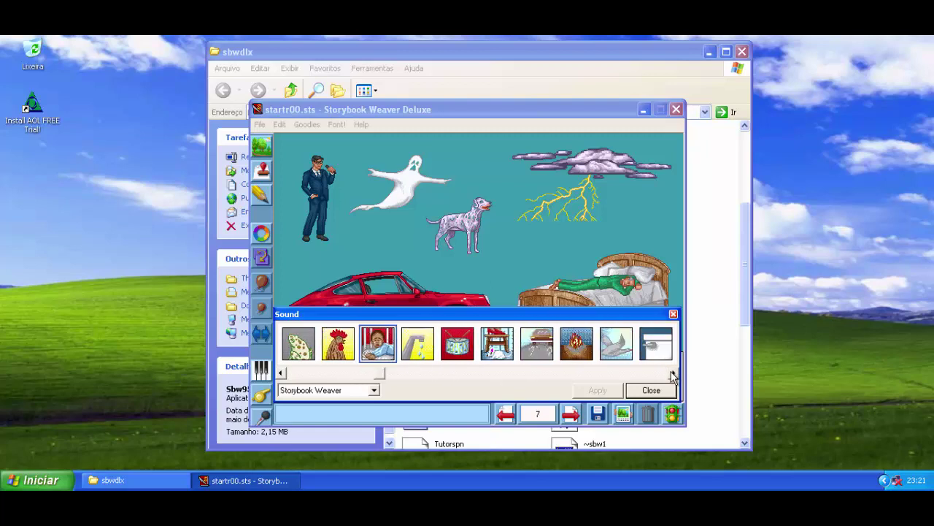
pyautogui.click(673, 372)
pyautogui.click(673, 373)
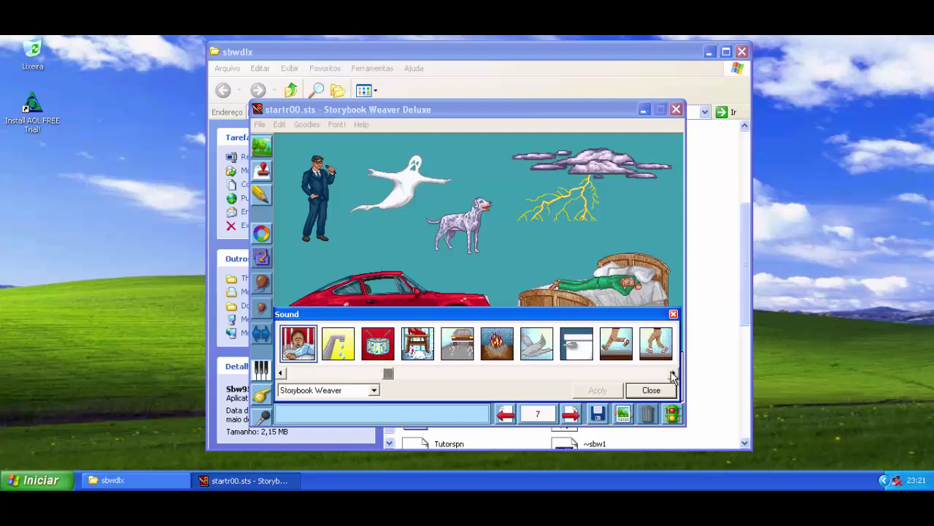
pyautogui.click(335, 354)
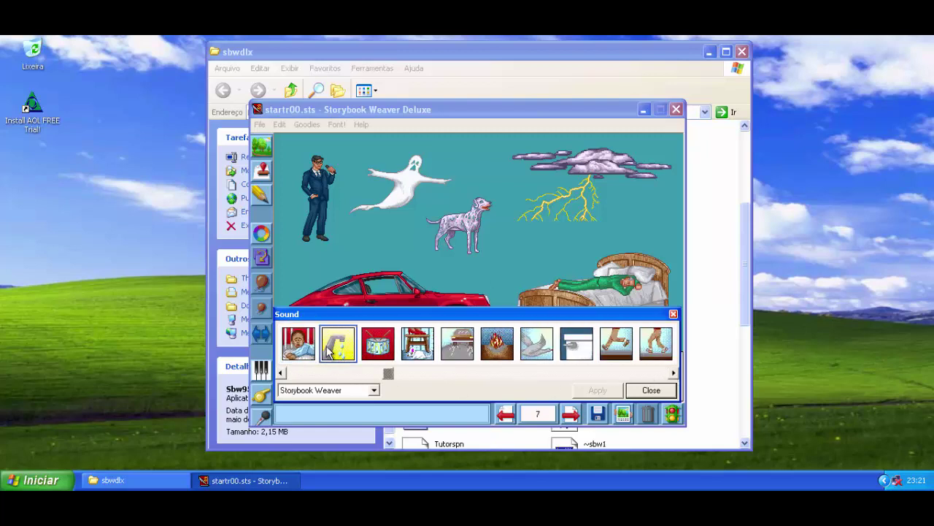
pyautogui.click(393, 351)
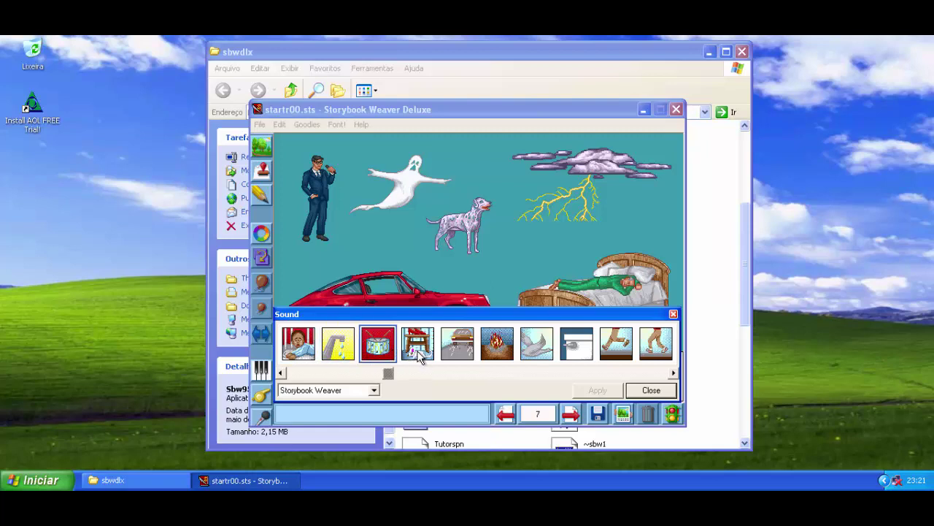
pyautogui.click(419, 356)
pyautogui.click(456, 356)
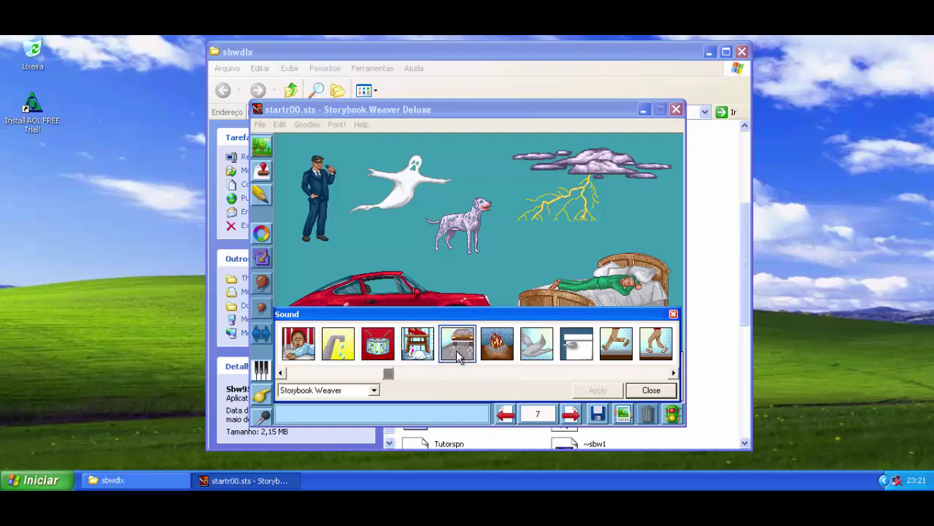
# - Preview the fire, flying bird, door handle, running legs and walking legs sounds
pyautogui.click(506, 355)
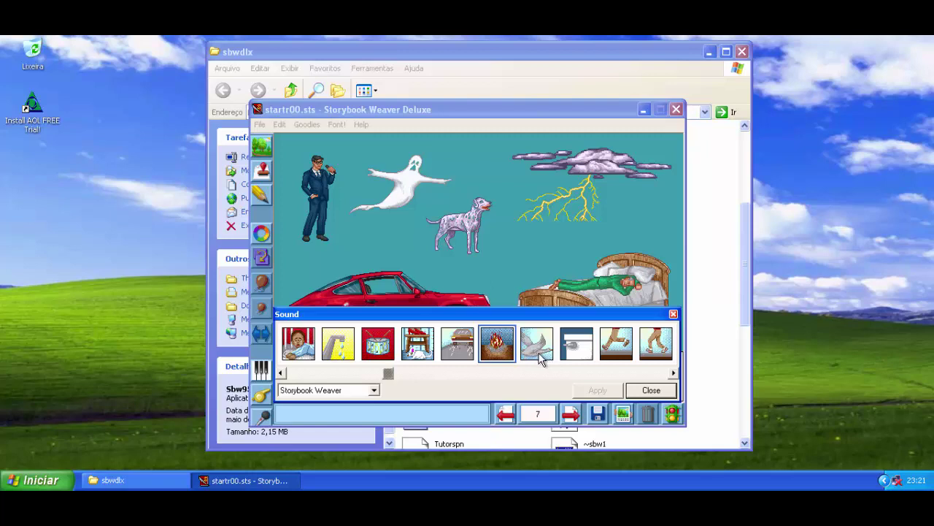
pyautogui.click(538, 357)
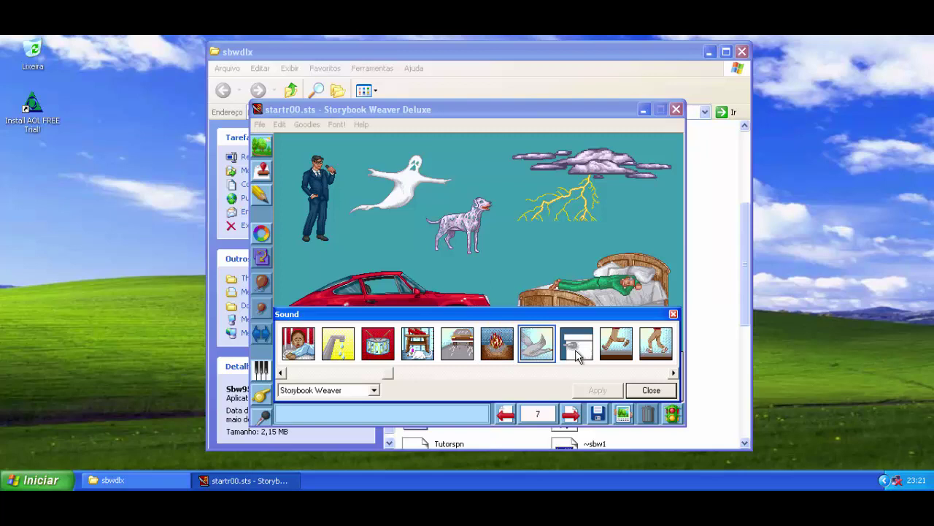
pyautogui.click(577, 354)
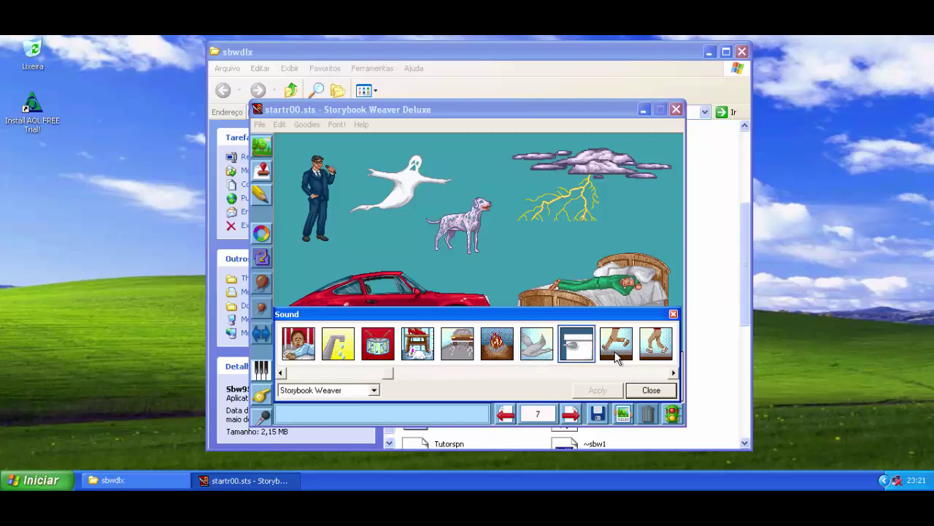
pyautogui.click(613, 357)
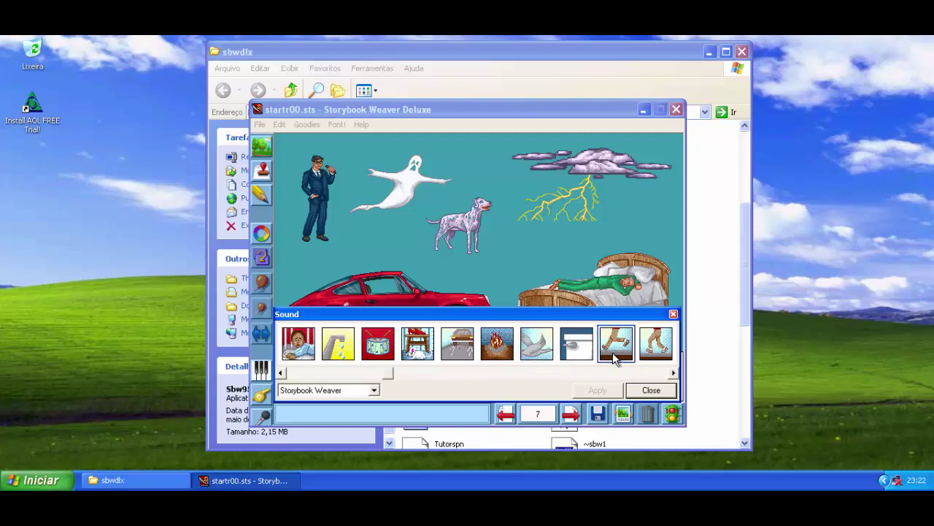
pyautogui.click(656, 351)
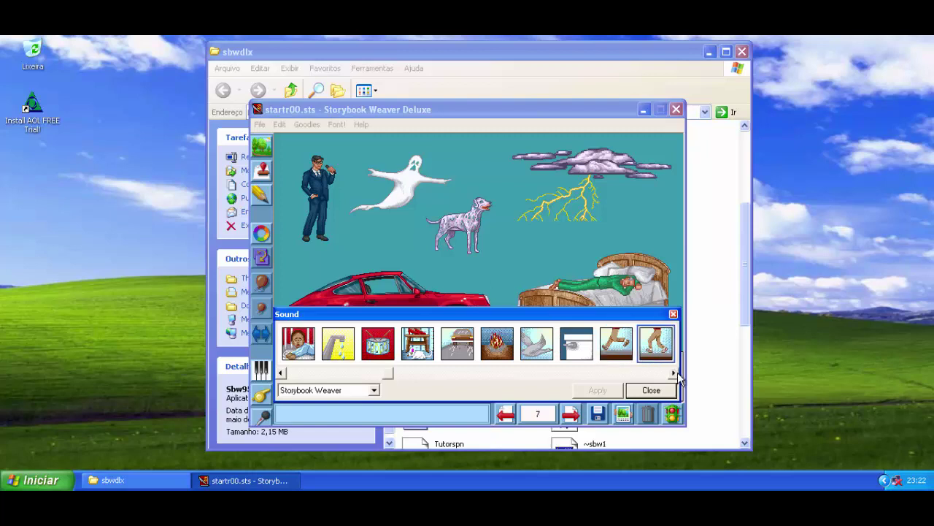
# - Preview the horseshoes, hand-over-mouth face, shuttered window and water pipe sounds
pyautogui.click(673, 373)
pyautogui.click(673, 373)
pyautogui.click(673, 373)
pyautogui.click(673, 373)
pyautogui.click(673, 373)
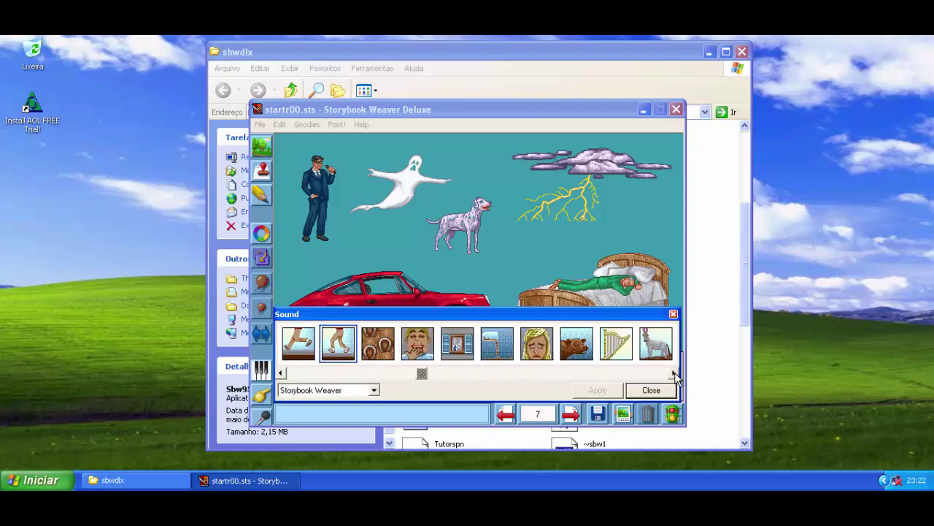
pyautogui.click(673, 373)
pyautogui.click(332, 352)
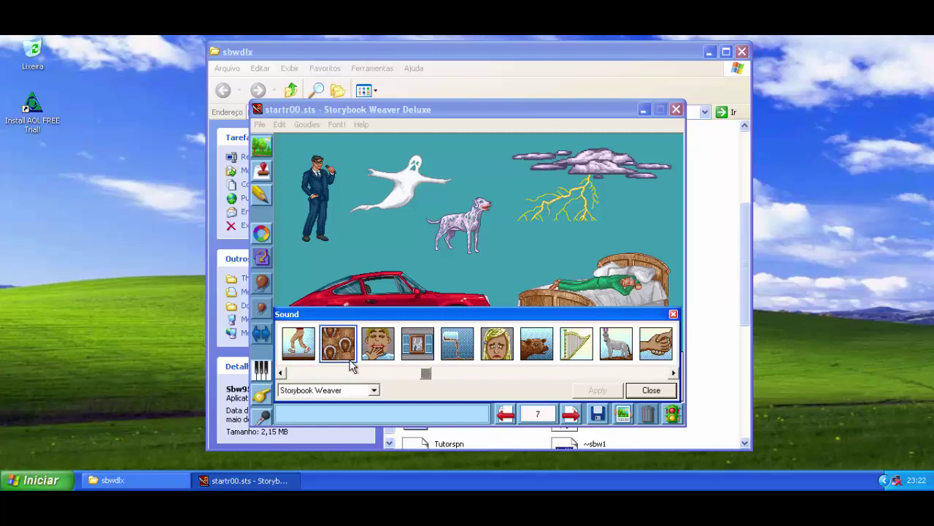
pyautogui.click(385, 358)
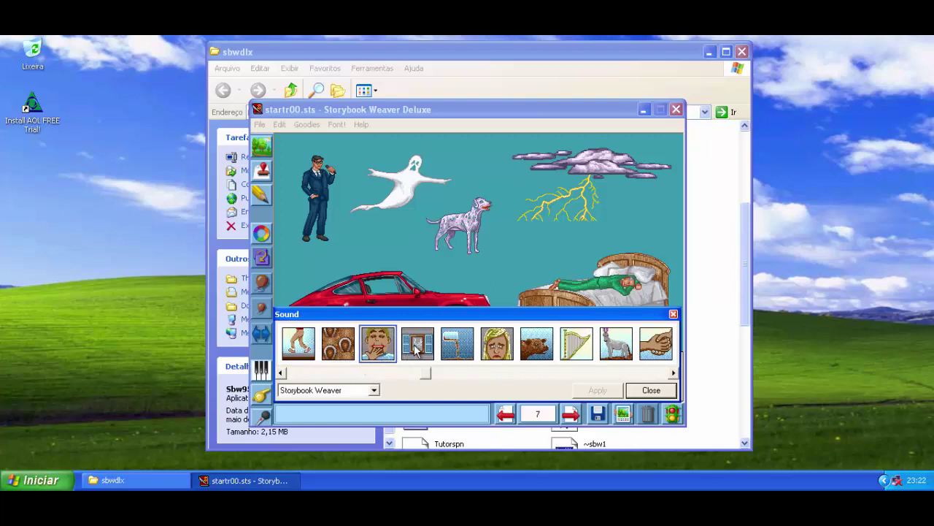
pyautogui.click(416, 349)
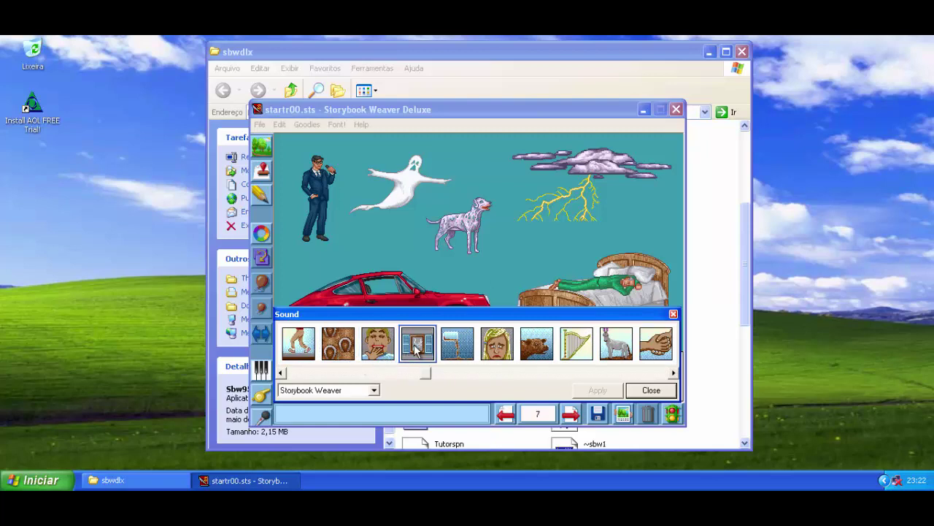
pyautogui.click(459, 356)
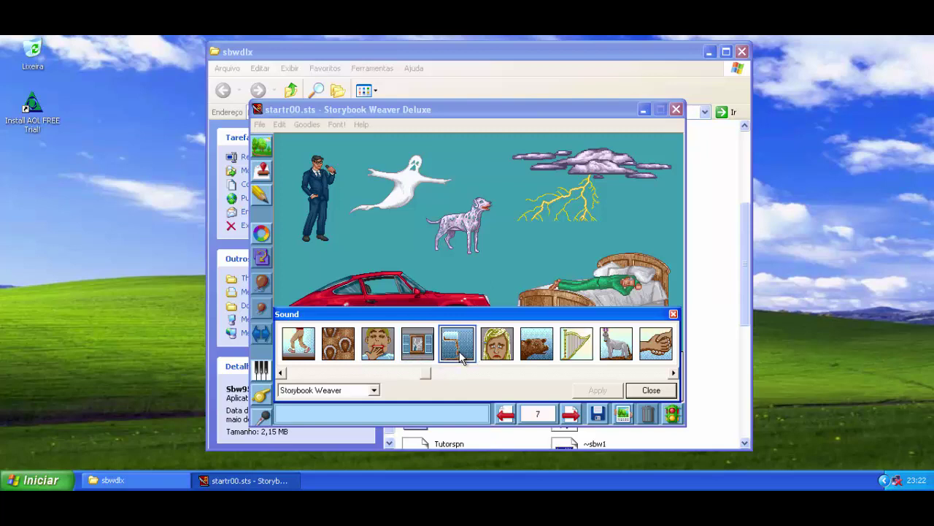
# - Preview the sad blonde girl, bear, harp and donkey sounds
pyautogui.click(498, 353)
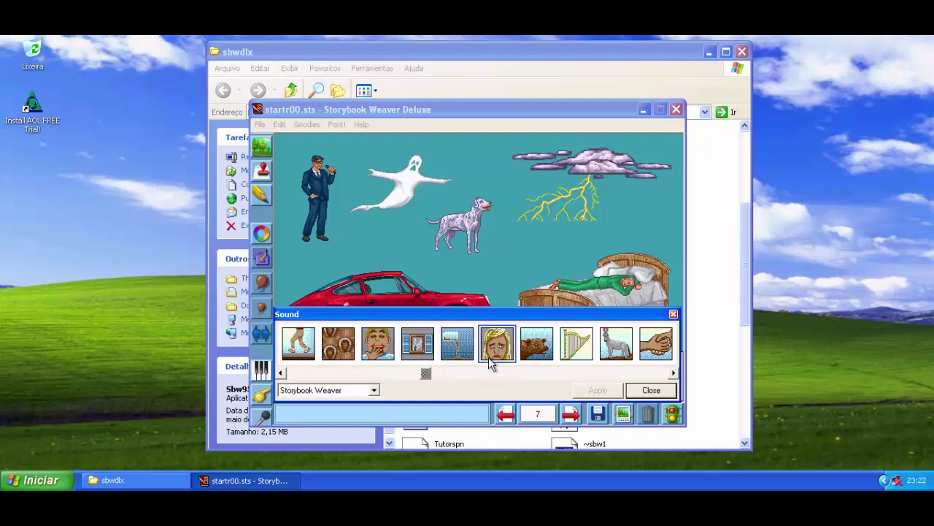
pyautogui.click(540, 355)
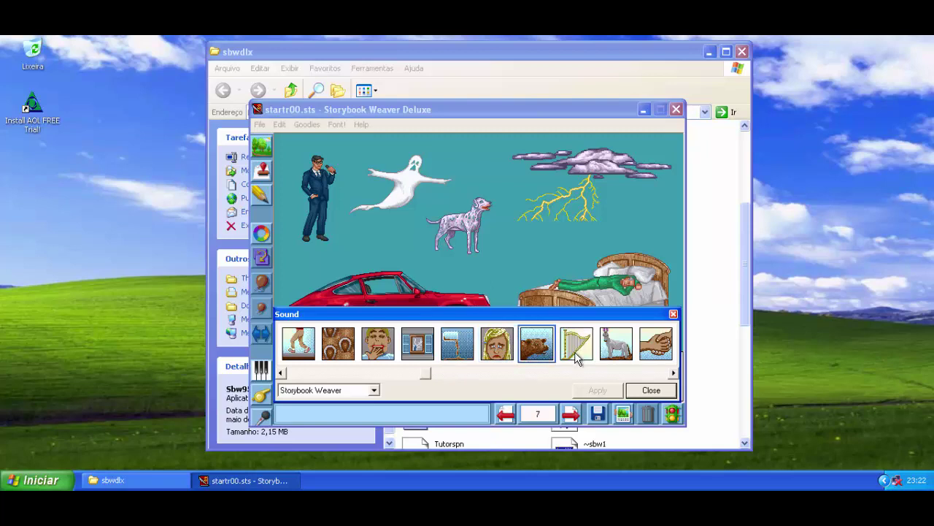
pyautogui.click(576, 355)
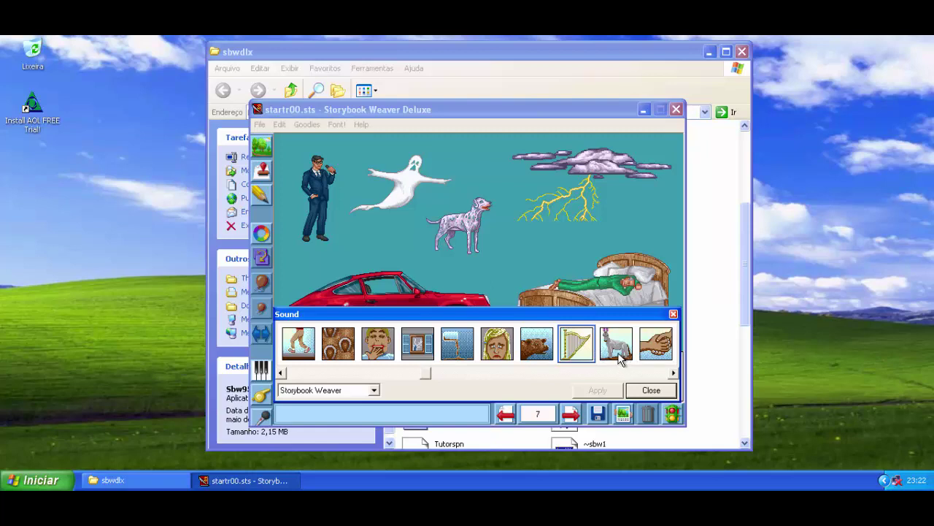
pyautogui.click(620, 354)
# - Preview the six consecutive sounds from the clasped hands through the heartbeat line, control panel and owl to the horn
pyautogui.click(673, 373)
pyautogui.click(673, 373)
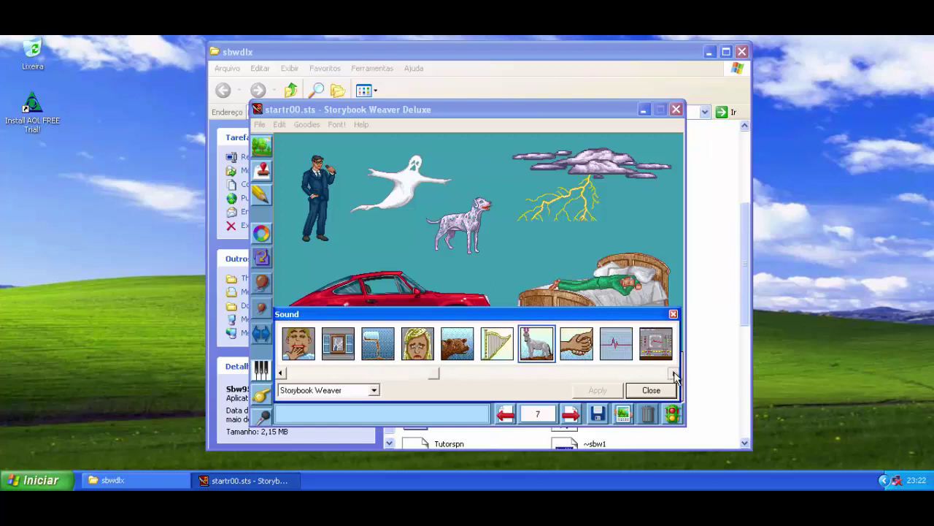
pyautogui.click(673, 373)
pyautogui.click(338, 354)
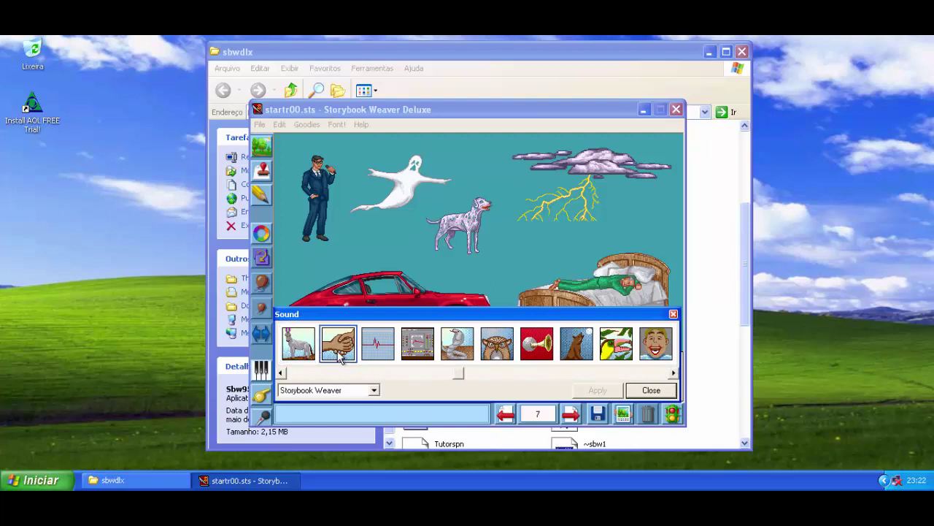
pyautogui.click(388, 353)
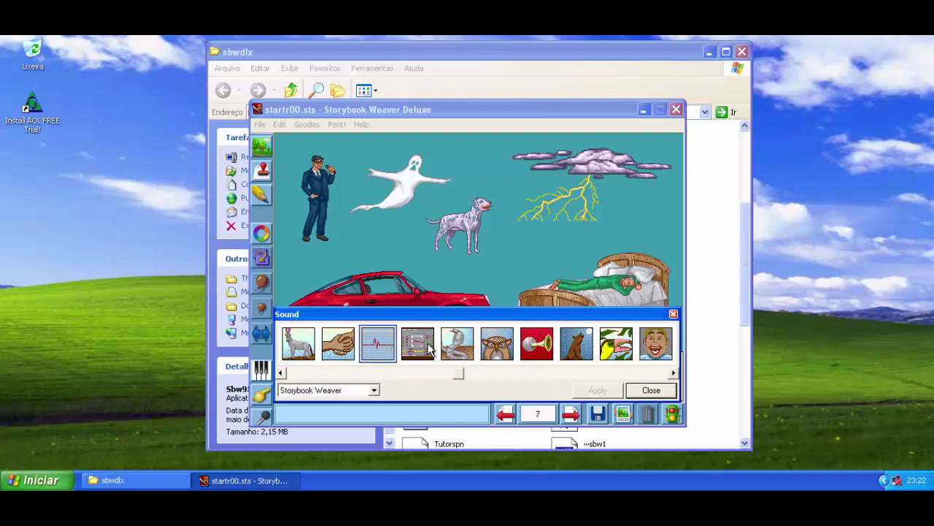
pyautogui.click(431, 349)
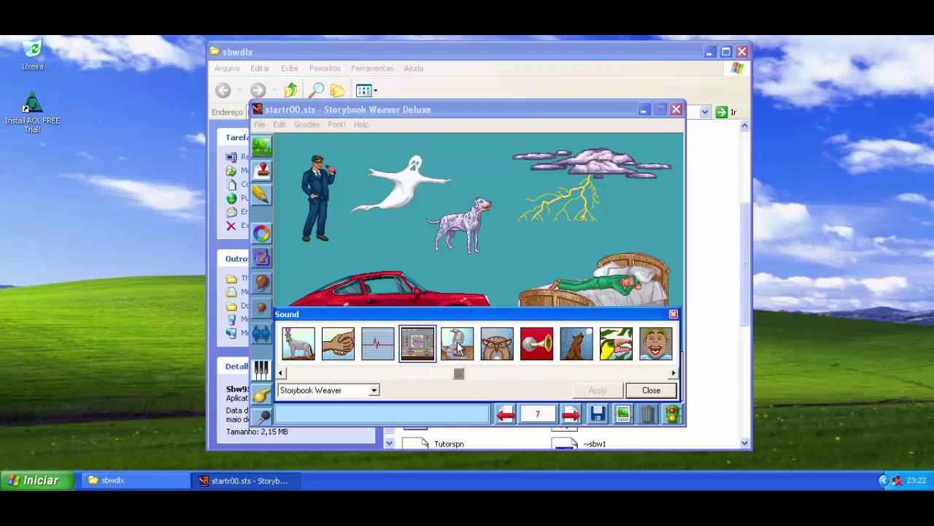
pyautogui.click(458, 348)
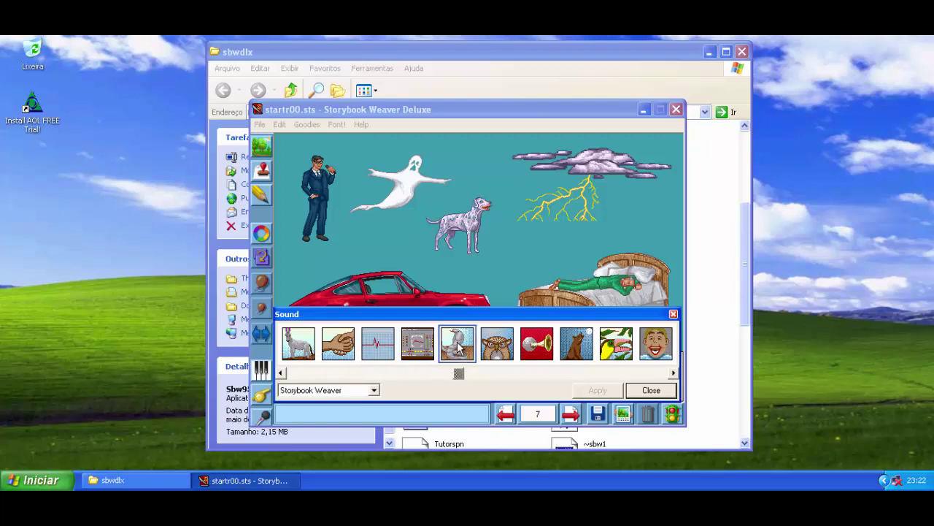
pyautogui.click(502, 351)
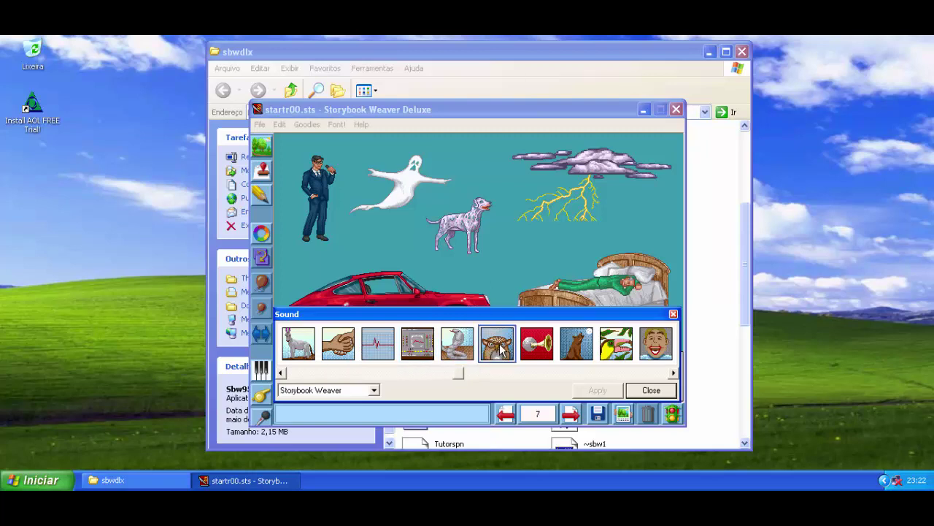
pyautogui.click(539, 351)
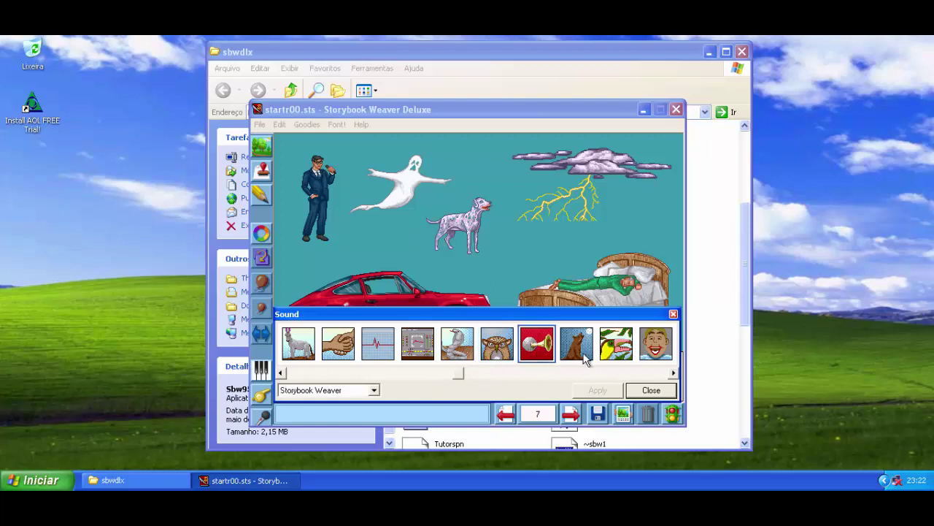
# - Preview the howling animal, lemon, laughing man and bright spark sounds
pyautogui.click(585, 358)
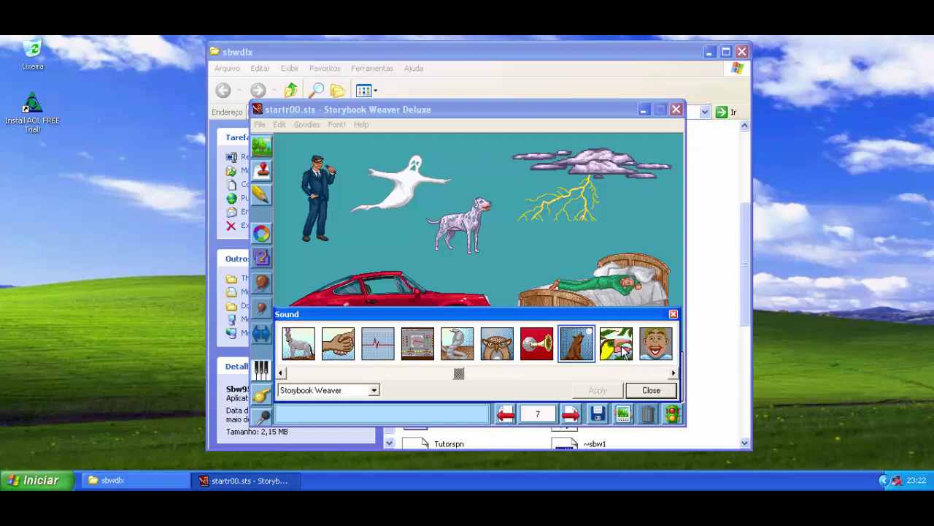
pyautogui.click(623, 351)
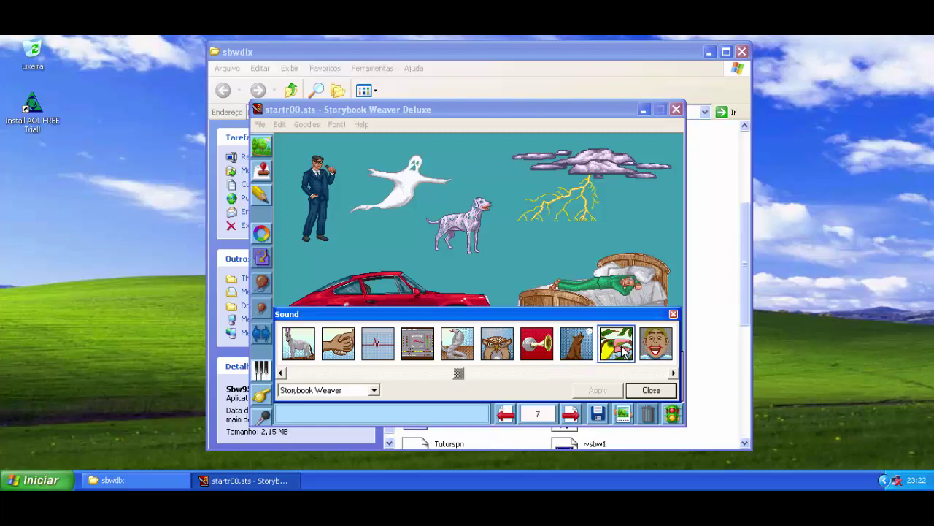
pyautogui.click(664, 355)
pyautogui.moveTo(673, 373); pyautogui.dragTo(673, 373)
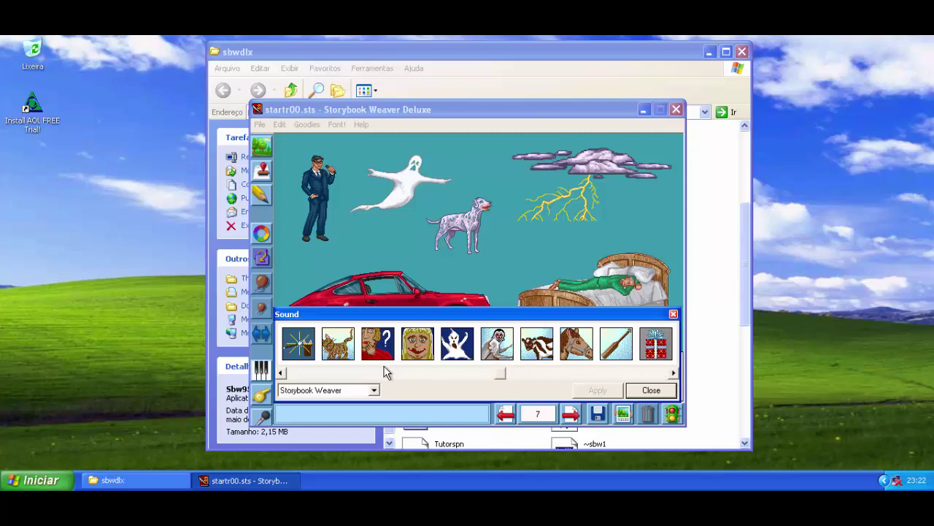
pyautogui.click(281, 373)
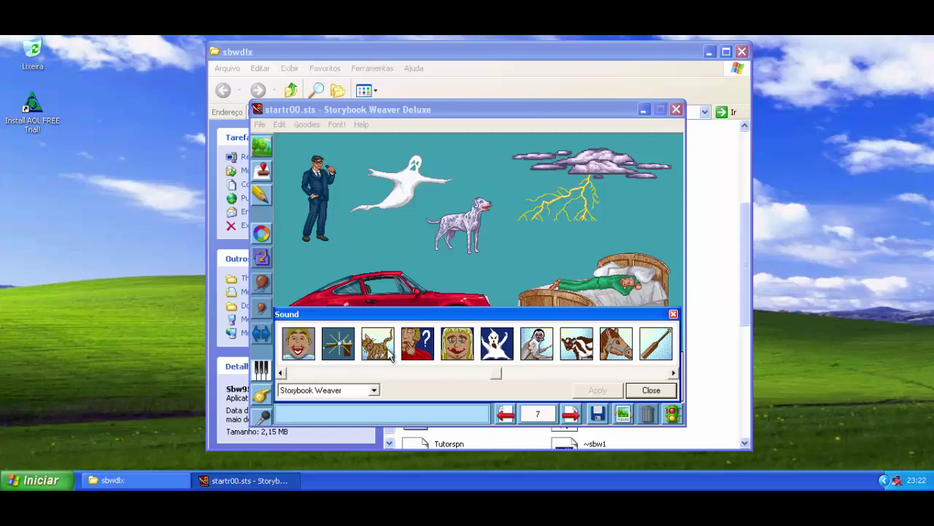
pyautogui.click(350, 355)
# - Preview the striped cat, thinking person with question mark, smiling blonde woman and ghost sounds
pyautogui.click(674, 373)
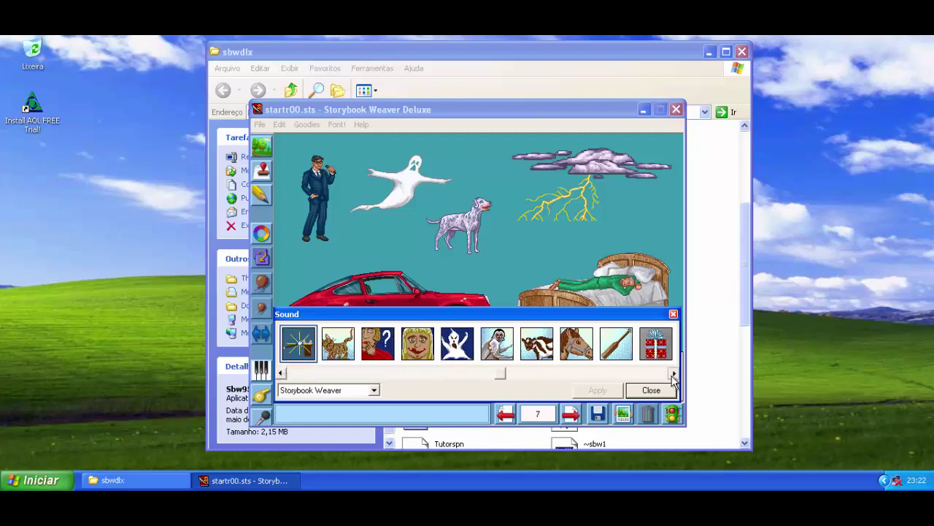
pyautogui.click(341, 354)
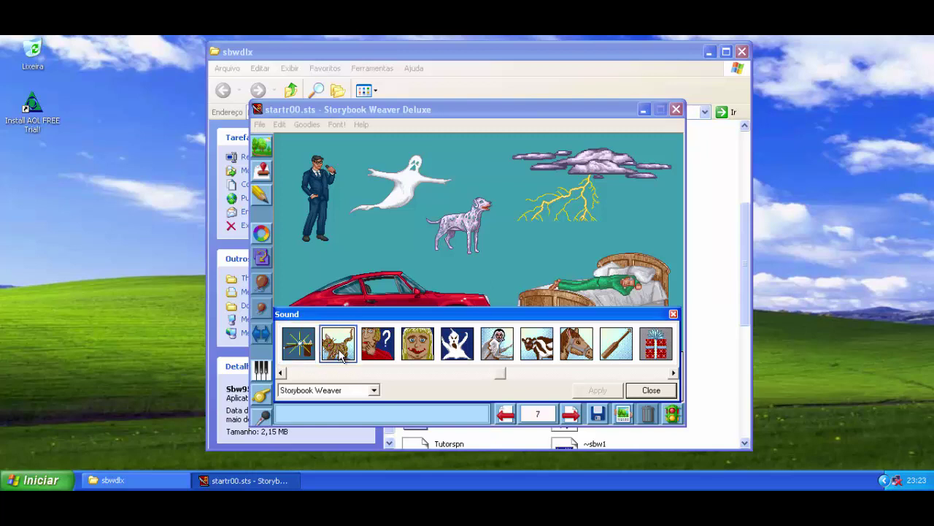
pyautogui.click(387, 354)
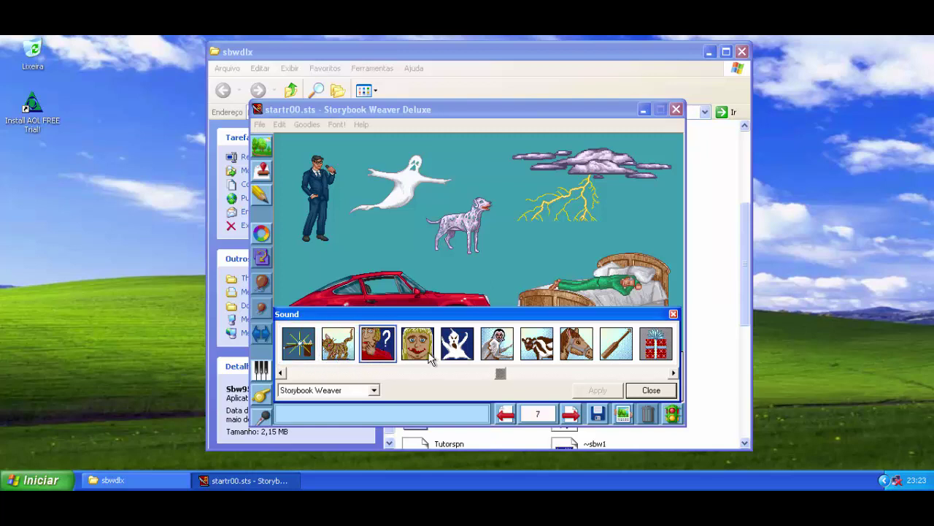
pyautogui.click(431, 358)
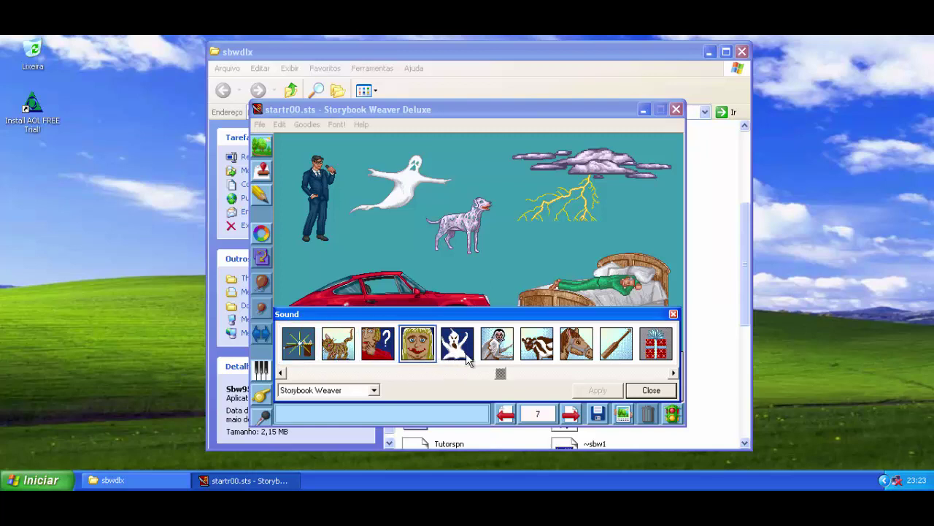
pyautogui.click(467, 356)
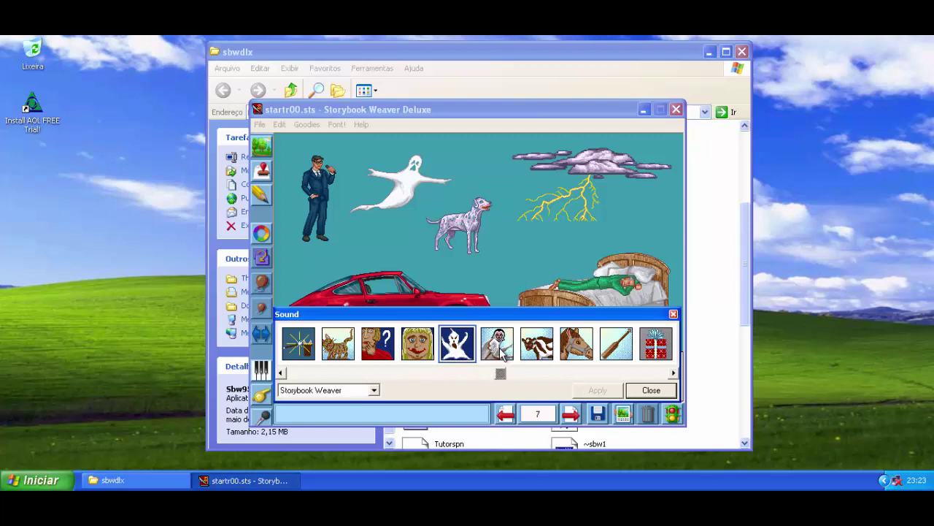
# - Preview the five consecutive sounds from the monkey through the horse head and paddle to the red gift box
pyautogui.click(502, 353)
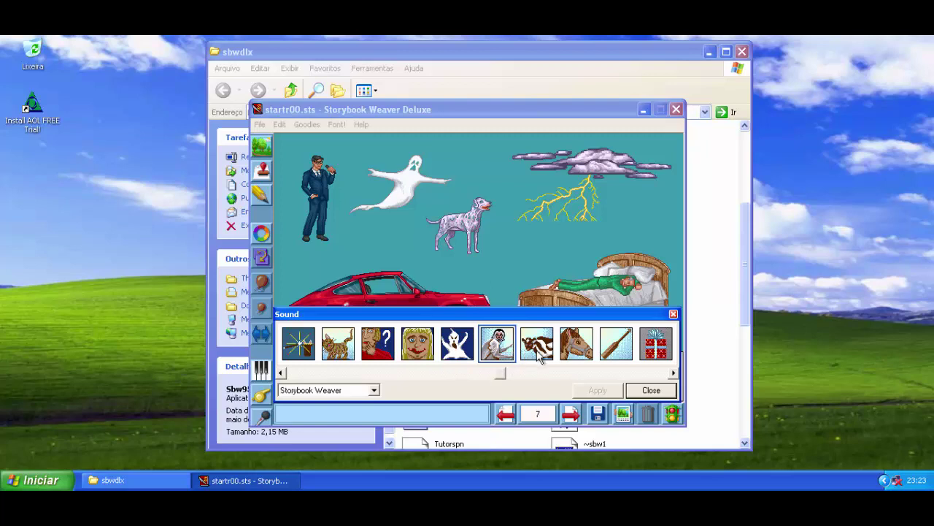
pyautogui.click(539, 353)
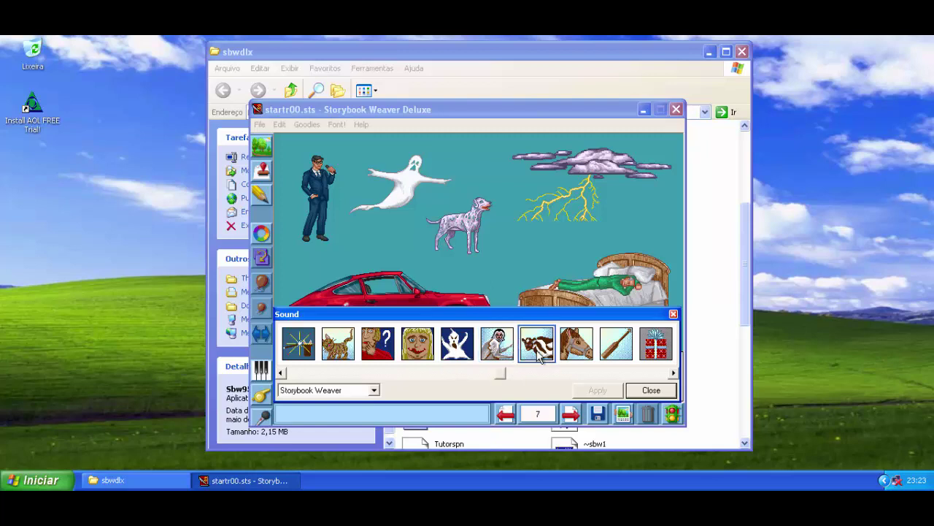
pyautogui.click(576, 354)
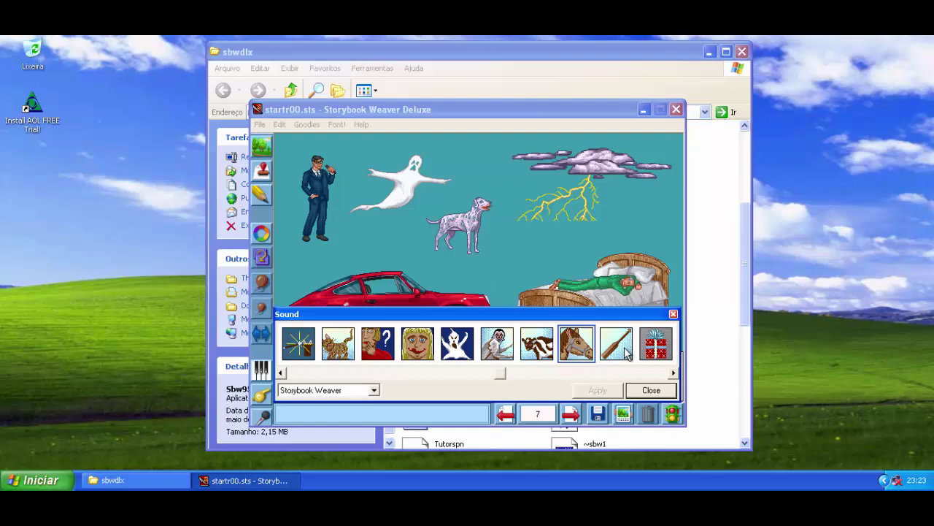
pyautogui.click(626, 353)
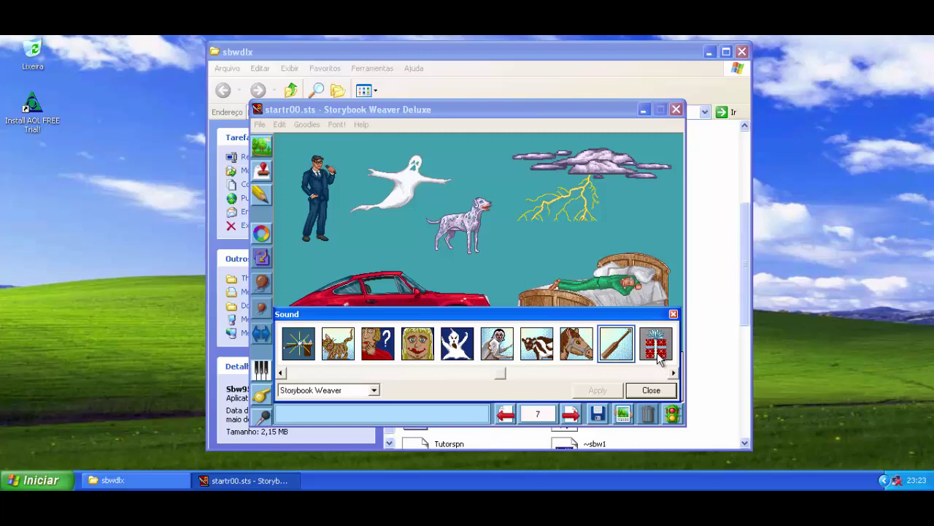
pyautogui.click(657, 351)
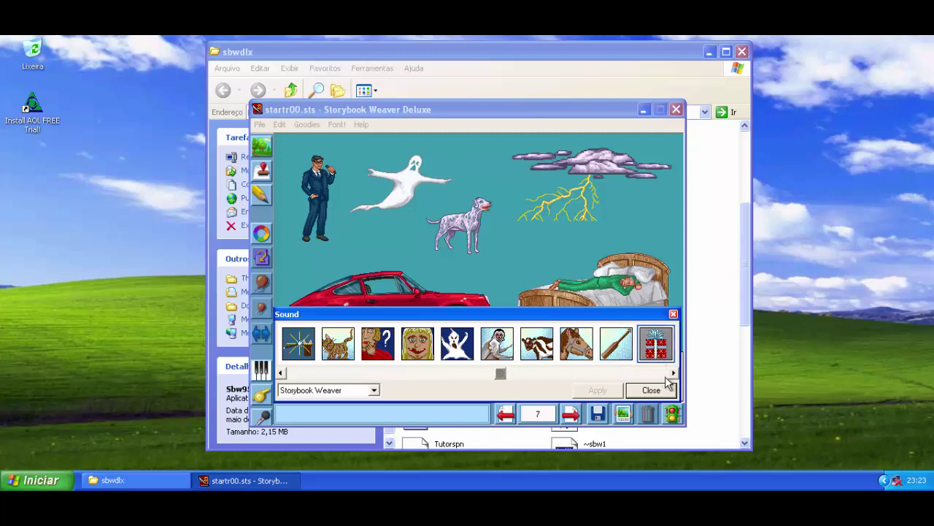
# - Preview the five consecutive sounds from the full-body pink pig through the blond child to the magic hat
pyautogui.click(673, 373)
pyautogui.moveTo(673, 374); pyautogui.dragTo(673, 374)
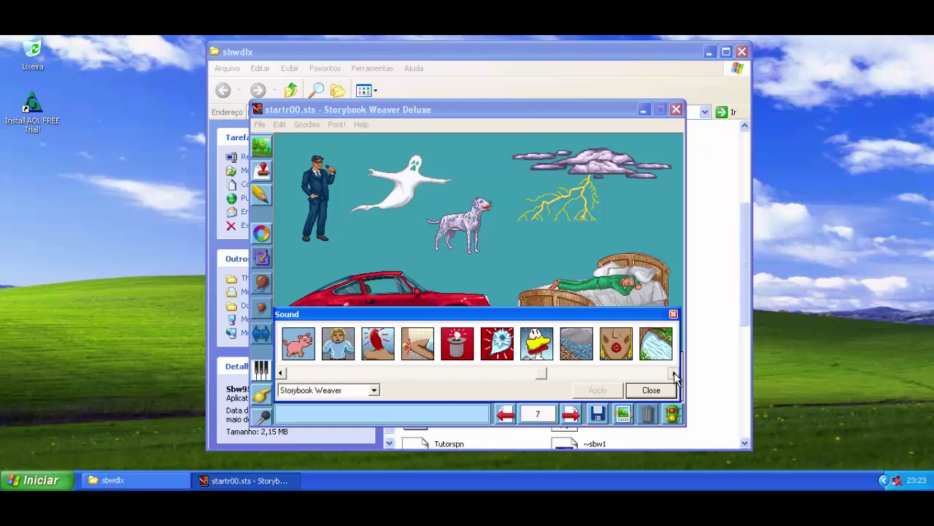
pyautogui.click(303, 349)
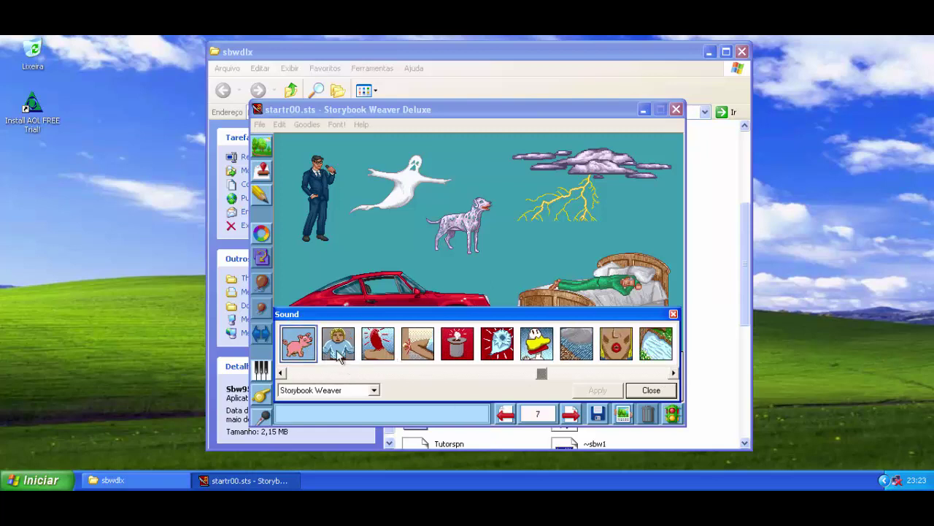
pyautogui.click(339, 355)
pyautogui.click(388, 358)
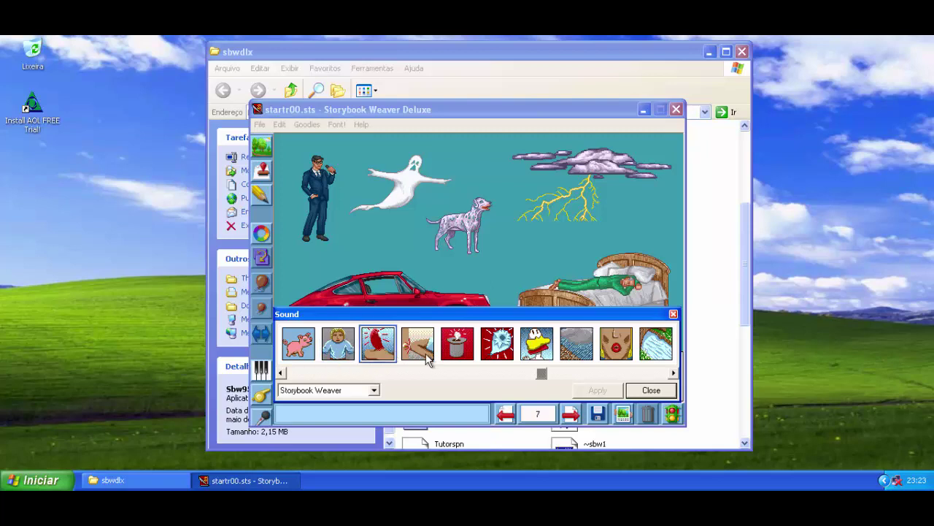
pyautogui.click(427, 358)
pyautogui.click(457, 357)
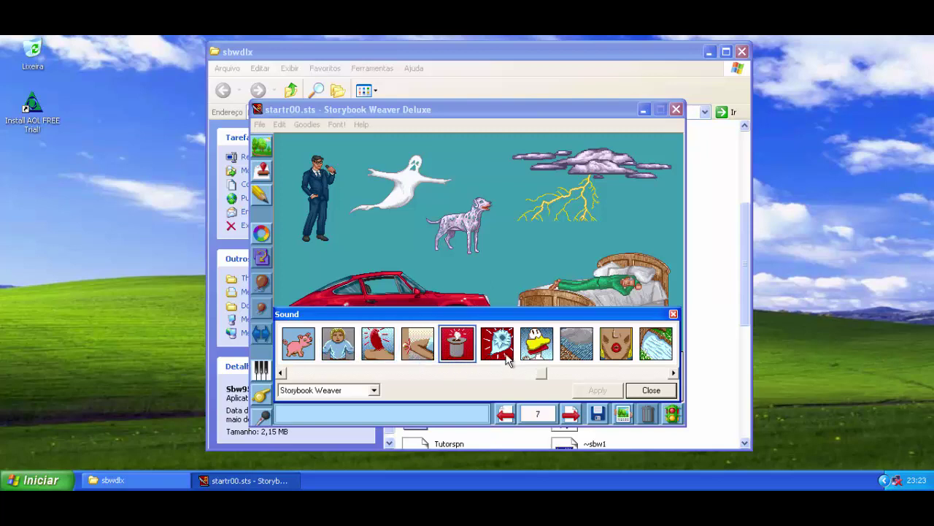
# - Preview the shattered glass, yellow-billed duck, rain, red-lipped face and flowing stream sounds
pyautogui.click(509, 357)
pyautogui.click(546, 358)
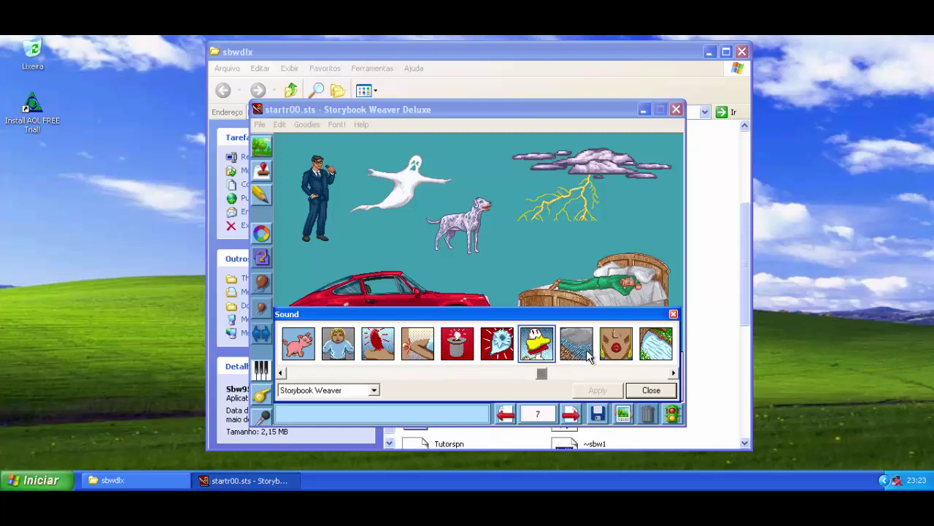
pyautogui.click(588, 356)
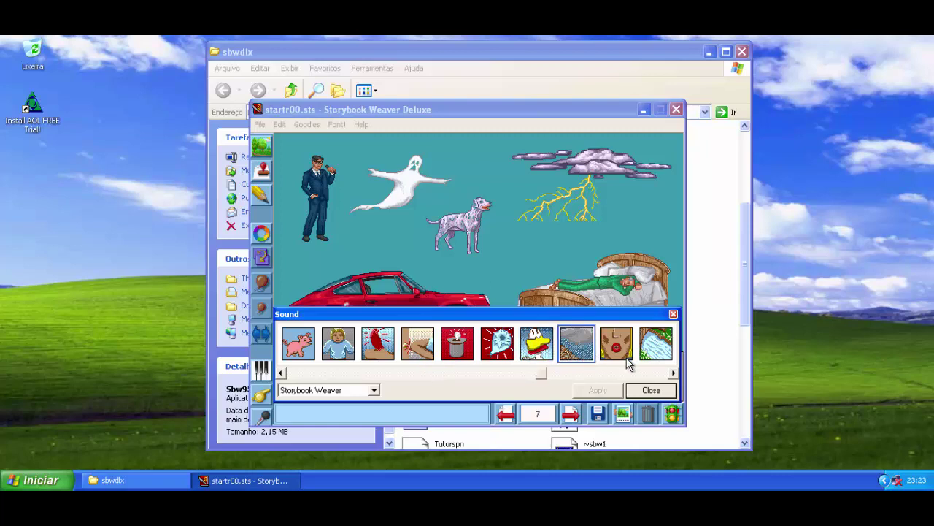
pyautogui.click(627, 360)
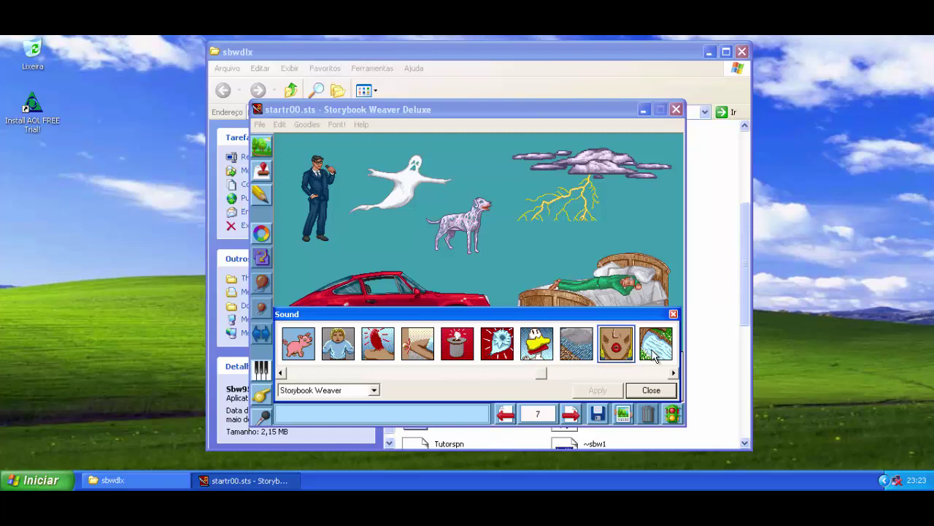
pyautogui.click(656, 359)
# - Preview the five consecutive sounds from the hairy brown face through the falling leaves and bare tree to the worried blonde woman
pyautogui.click(673, 373)
pyautogui.click(674, 373)
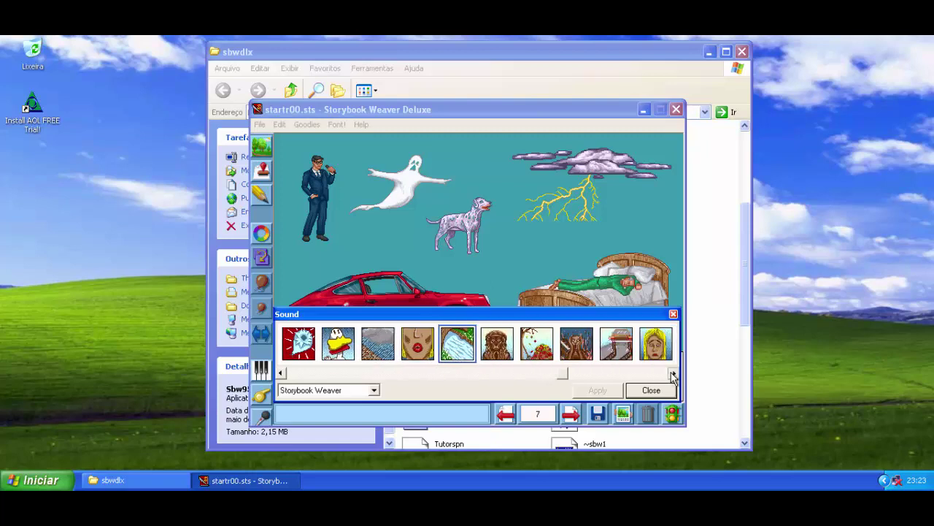
pyautogui.click(673, 373)
pyautogui.click(673, 373)
pyautogui.click(673, 373)
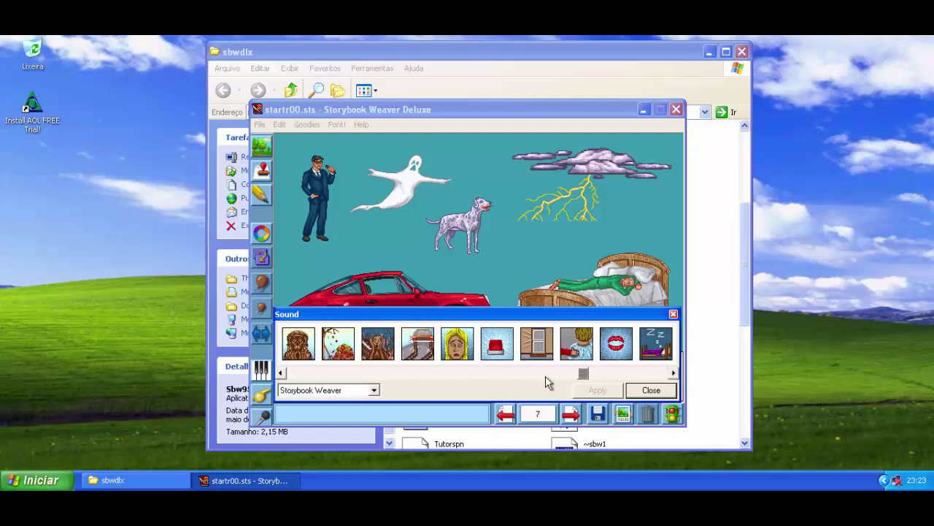
pyautogui.click(310, 353)
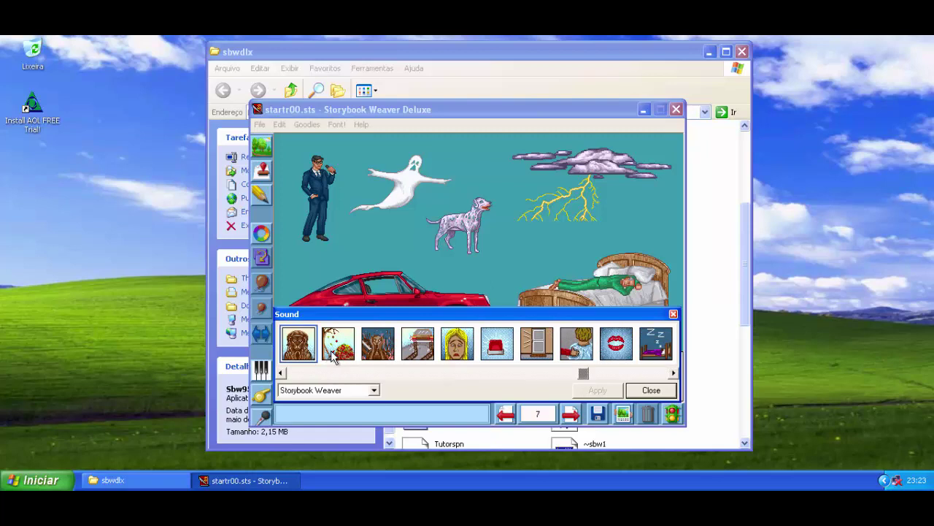
pyautogui.click(334, 354)
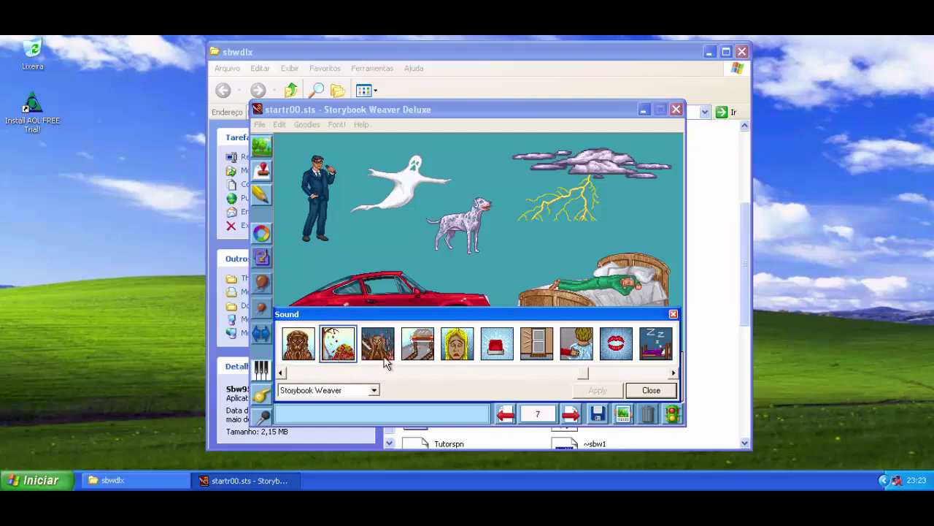
pyautogui.click(385, 355)
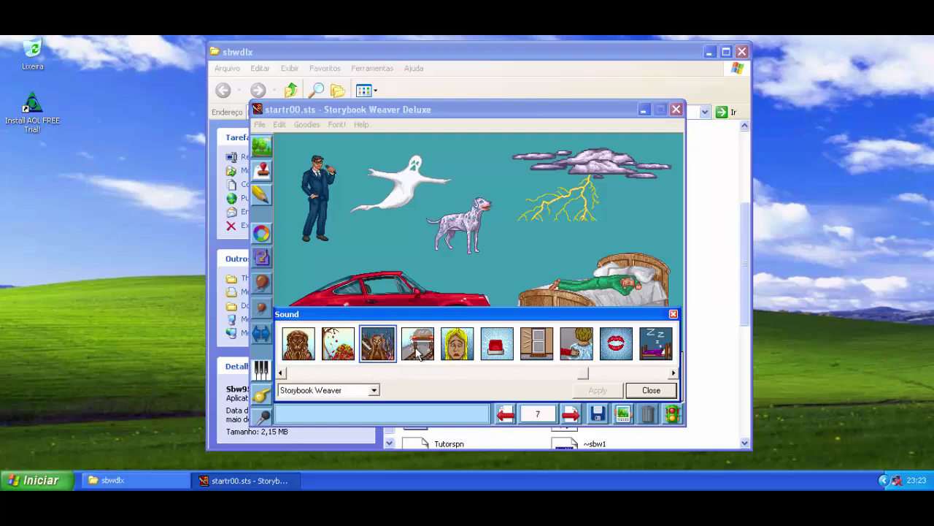
pyautogui.click(418, 354)
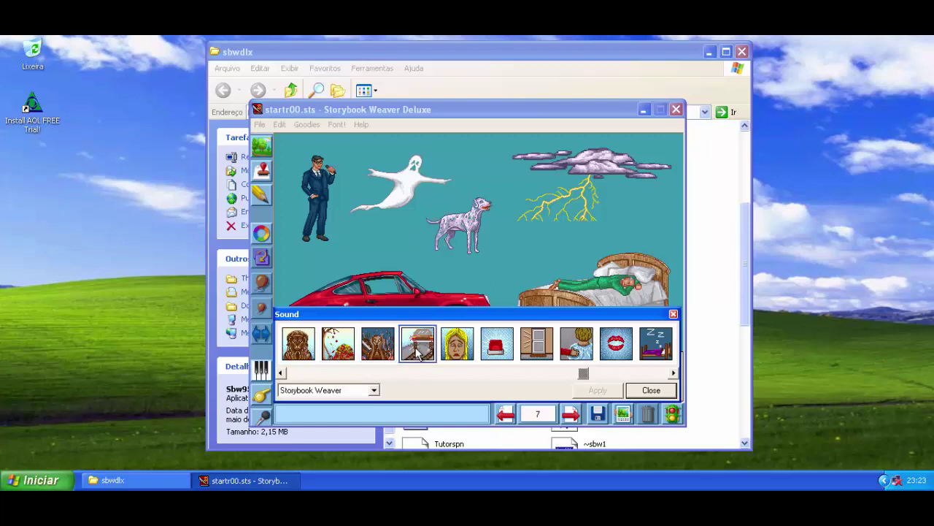
pyautogui.click(467, 352)
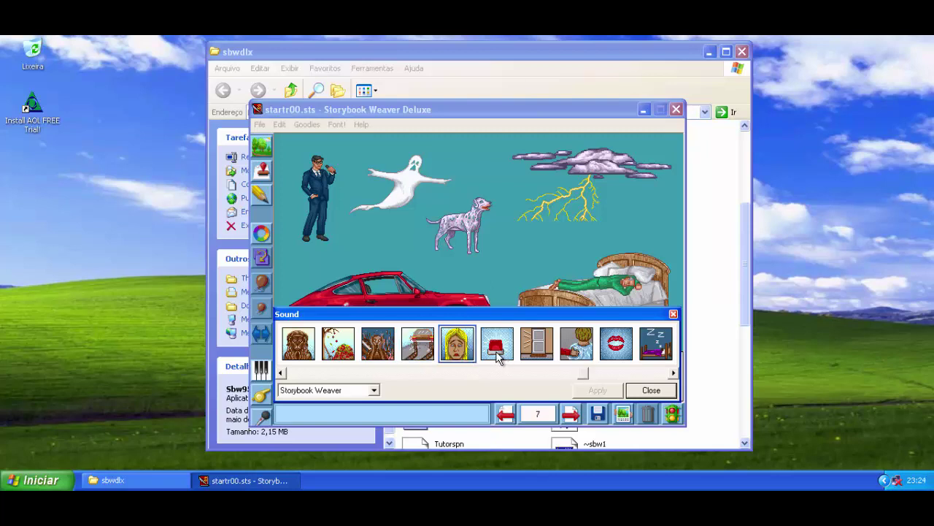
# - Preview the red buzzer, door, boy seen from behind, red lips and sleeping bed sounds
pyautogui.click(498, 356)
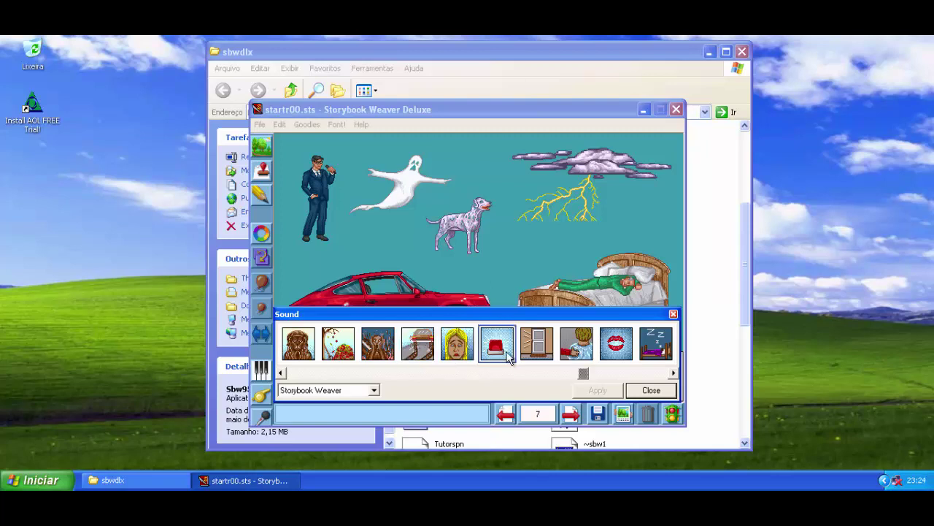
pyautogui.click(549, 357)
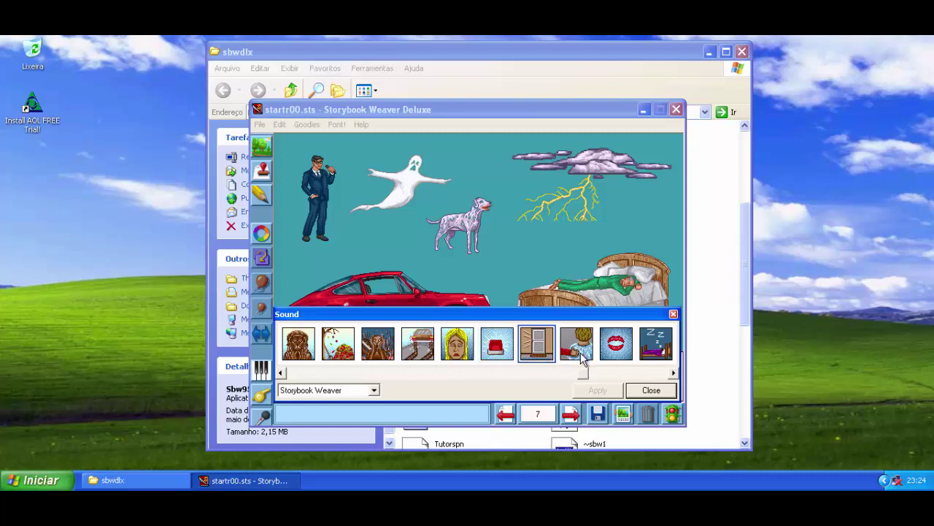
pyautogui.click(583, 356)
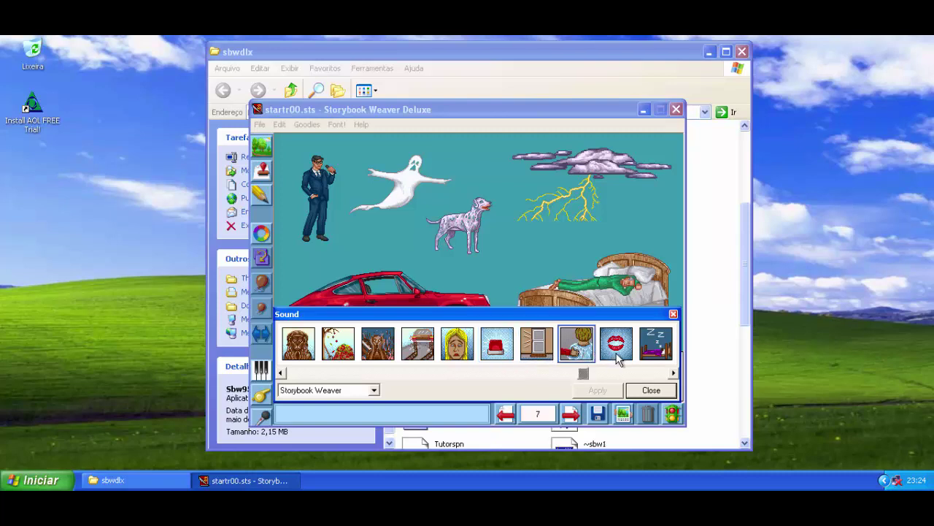
pyautogui.click(617, 356)
pyautogui.click(661, 349)
# - Preview the water ripples, splashing pool and neighbouring indoor scene sounds further along the collection
pyautogui.click(673, 373)
pyautogui.click(673, 373)
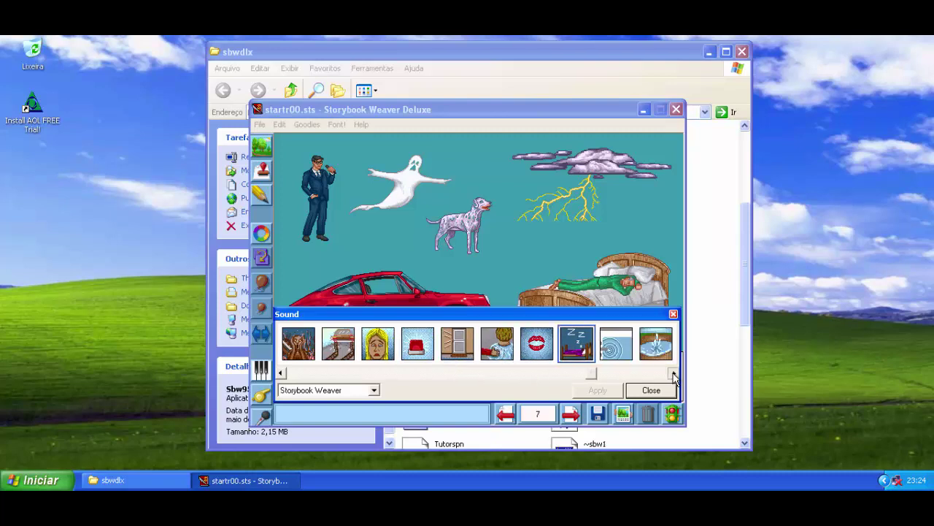
pyautogui.click(674, 373)
pyautogui.click(673, 373)
pyautogui.click(673, 373)
pyautogui.click(673, 373)
pyautogui.click(673, 373)
pyautogui.click(673, 373)
pyautogui.click(673, 374)
pyautogui.click(673, 373)
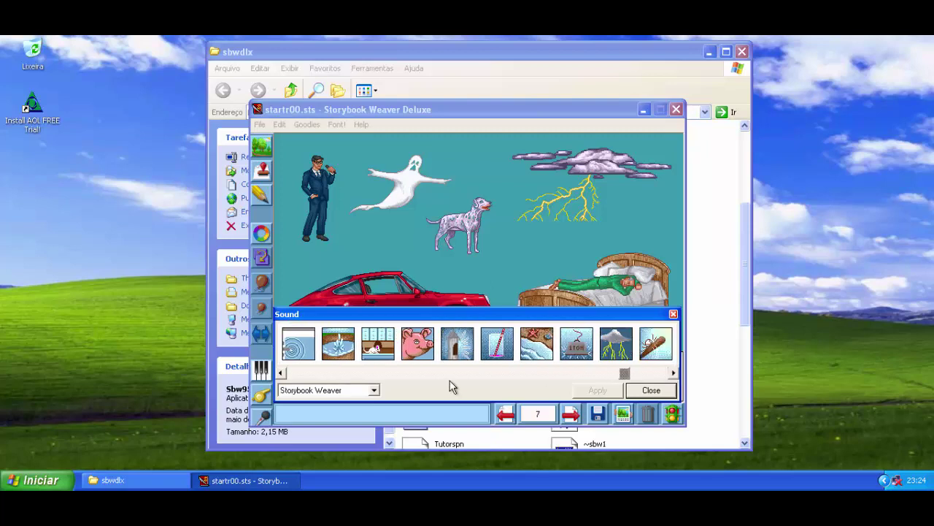
pyautogui.click(301, 352)
pyautogui.click(355, 358)
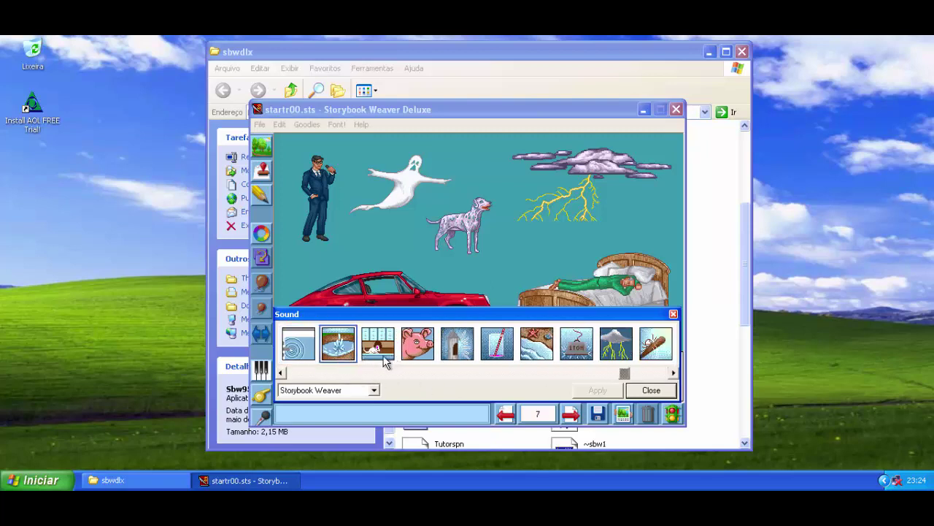
pyautogui.click(386, 363)
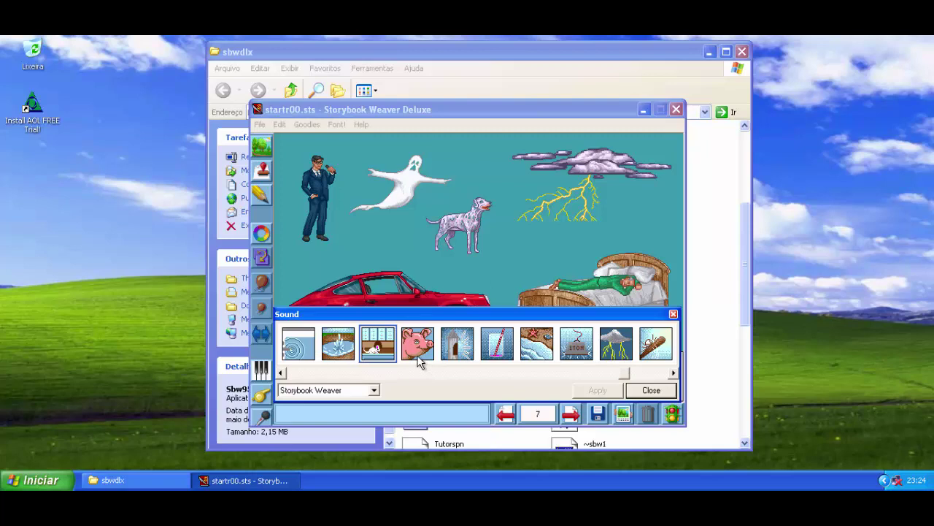
# - Preview the six consecutive sounds from the pink pig through the glass and seashore to the lightning cloud
pyautogui.click(427, 358)
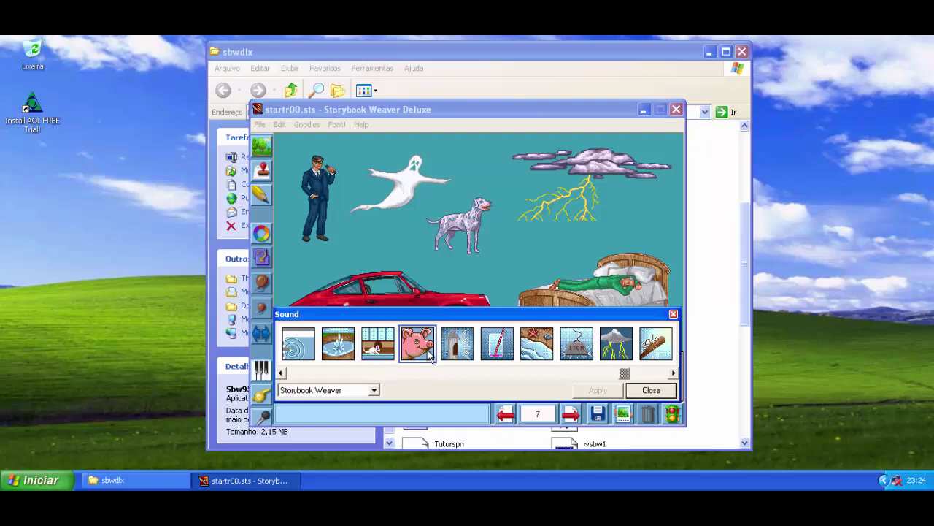
pyautogui.click(465, 352)
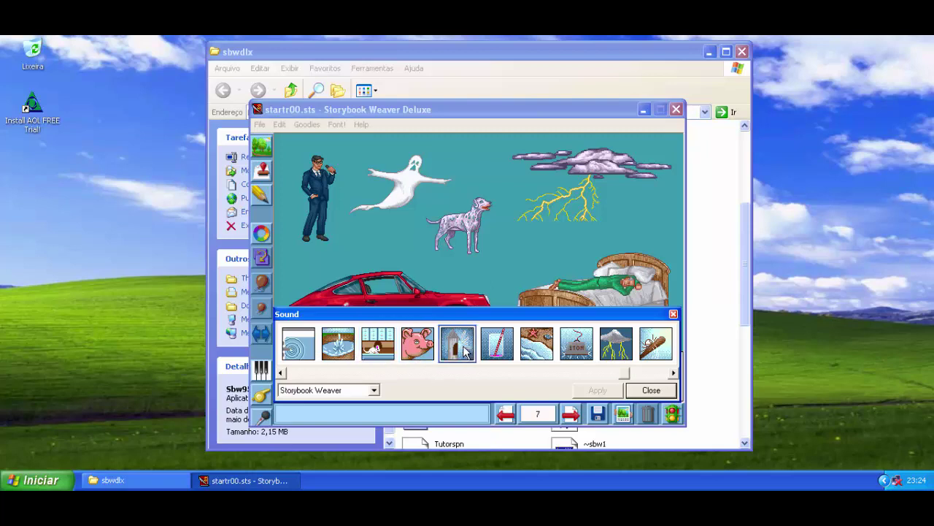
pyautogui.click(507, 349)
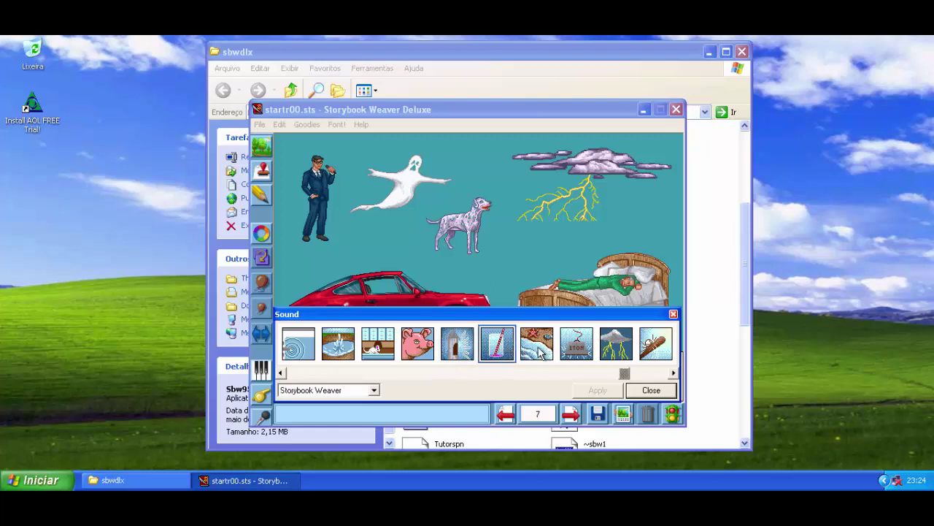
pyautogui.click(540, 353)
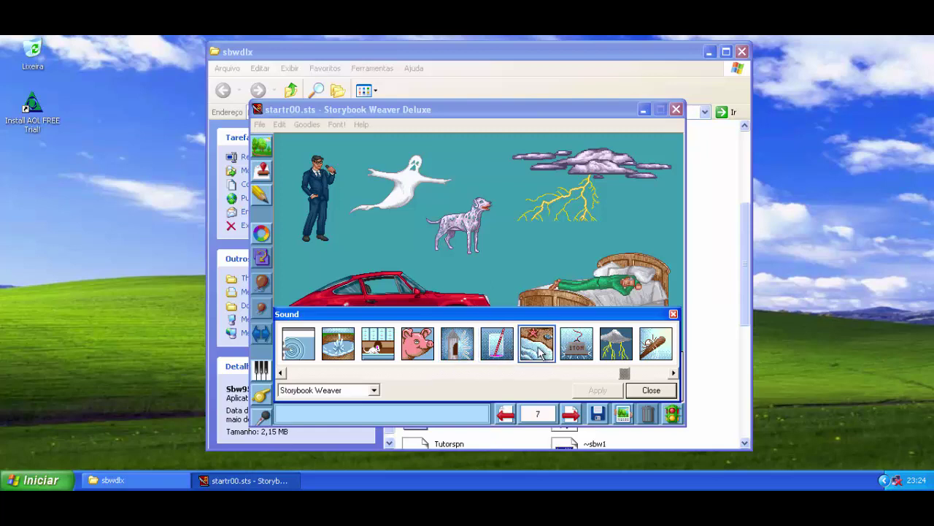
pyautogui.click(587, 356)
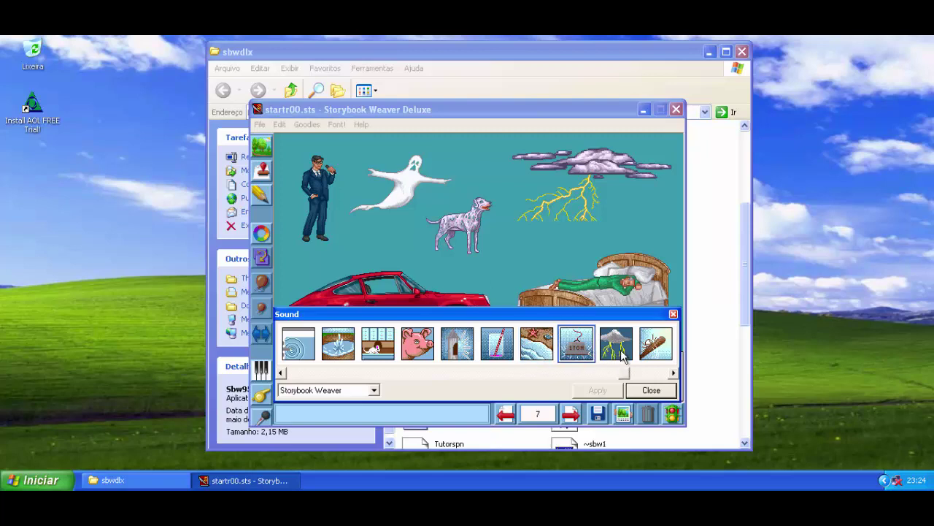
pyautogui.click(619, 355)
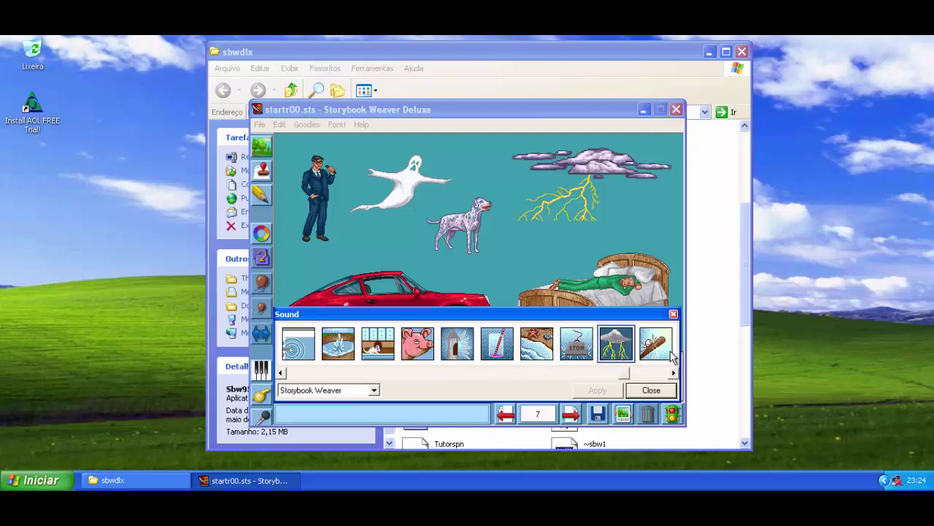
# - Preview the racket, struck ball, blond face and waterfall sounds further along the collection
pyautogui.click(672, 373)
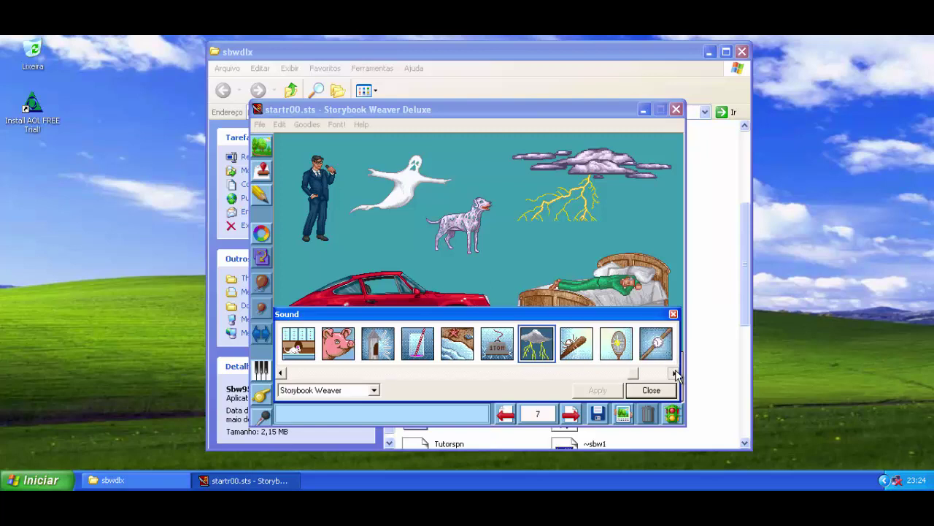
pyautogui.click(672, 373)
pyautogui.click(672, 373)
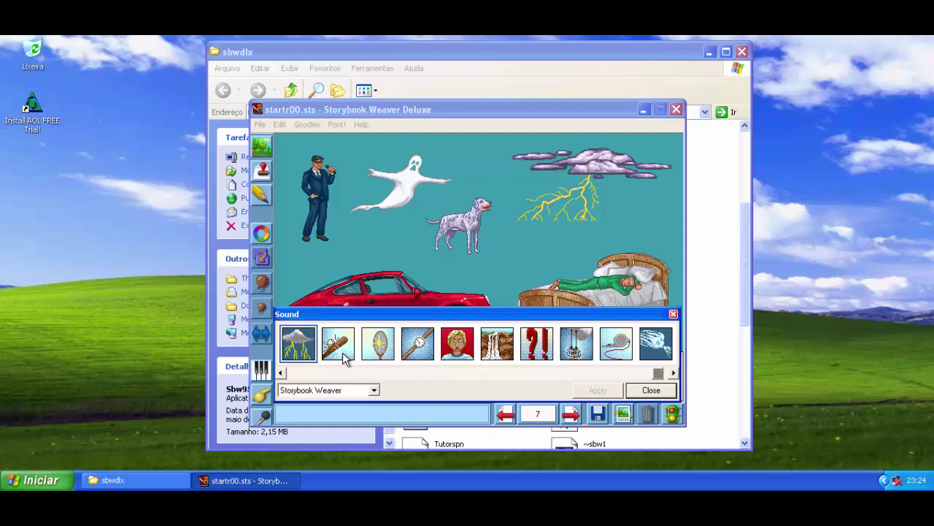
pyautogui.click(673, 373)
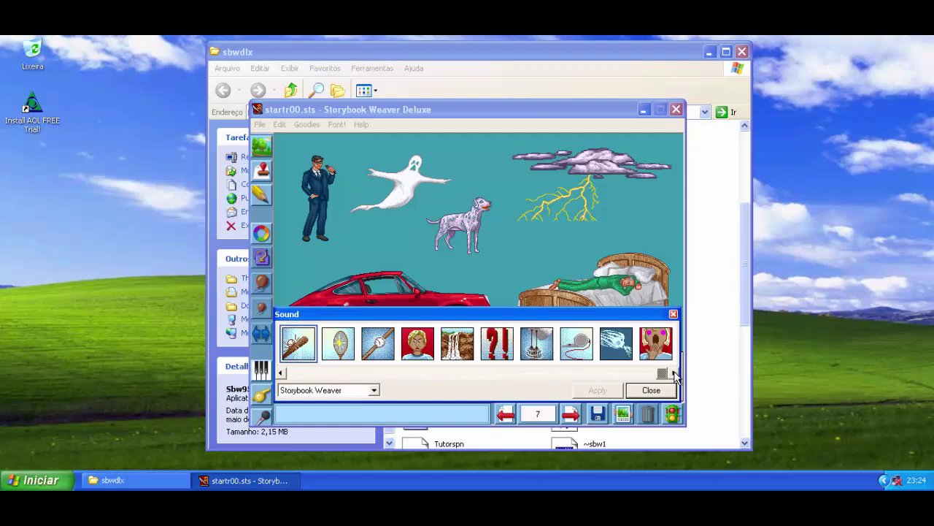
pyautogui.click(342, 344)
pyautogui.click(376, 353)
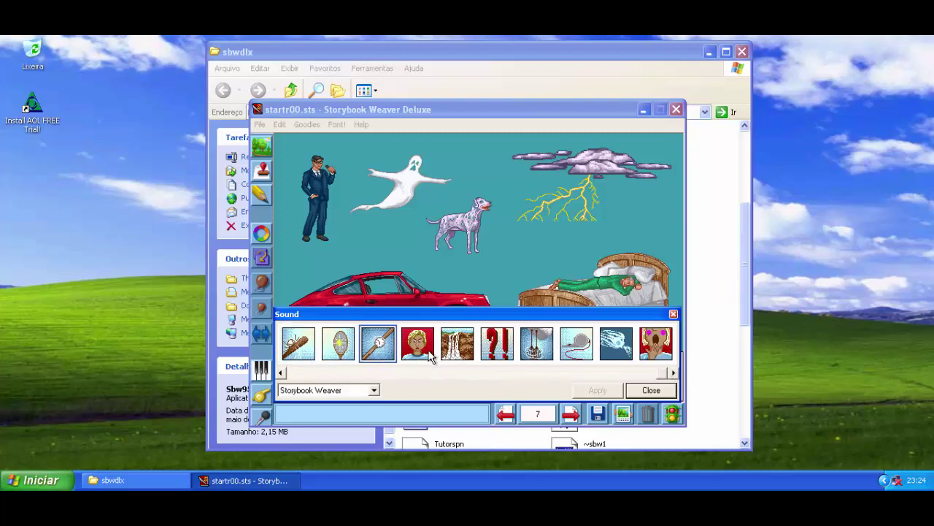
pyautogui.click(425, 354)
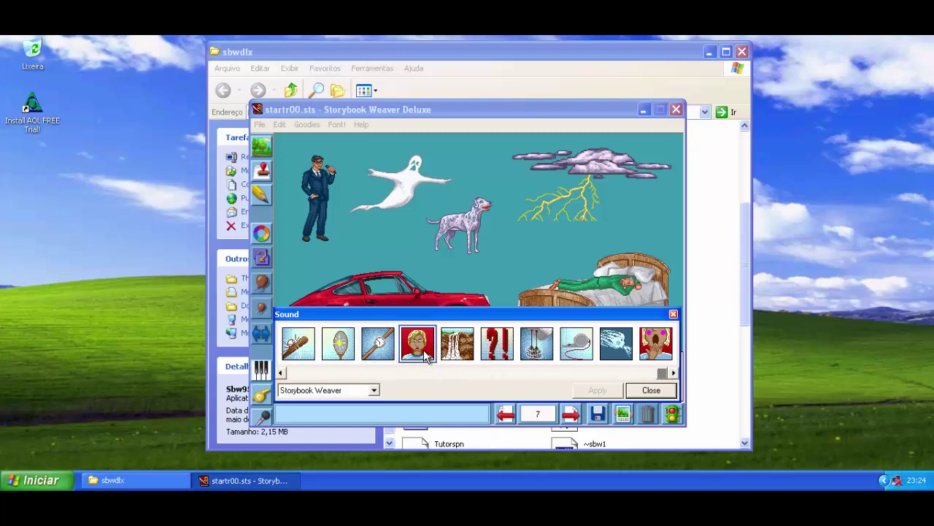
pyautogui.click(472, 359)
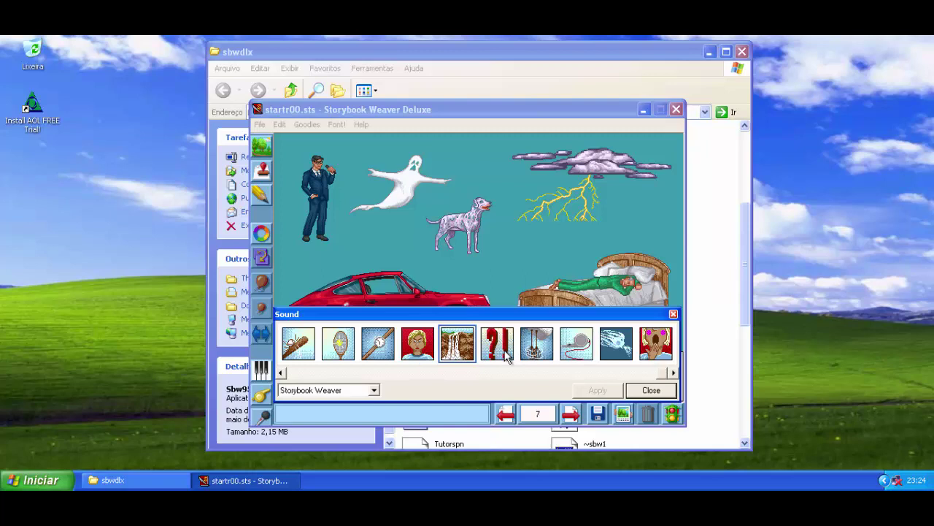
# - Preview the five remaining sounds from the red punctuation marks to the open-mouthed woman and close the sound collection
pyautogui.click(509, 356)
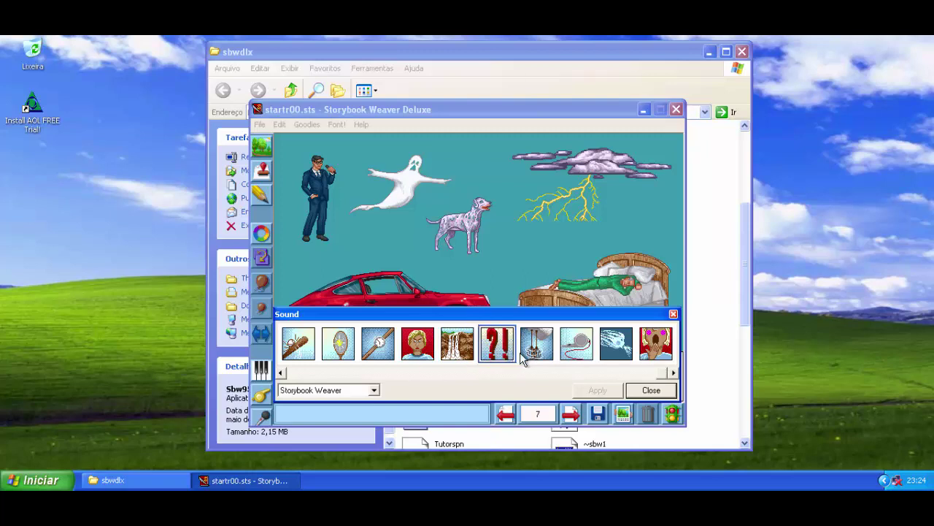
pyautogui.click(540, 358)
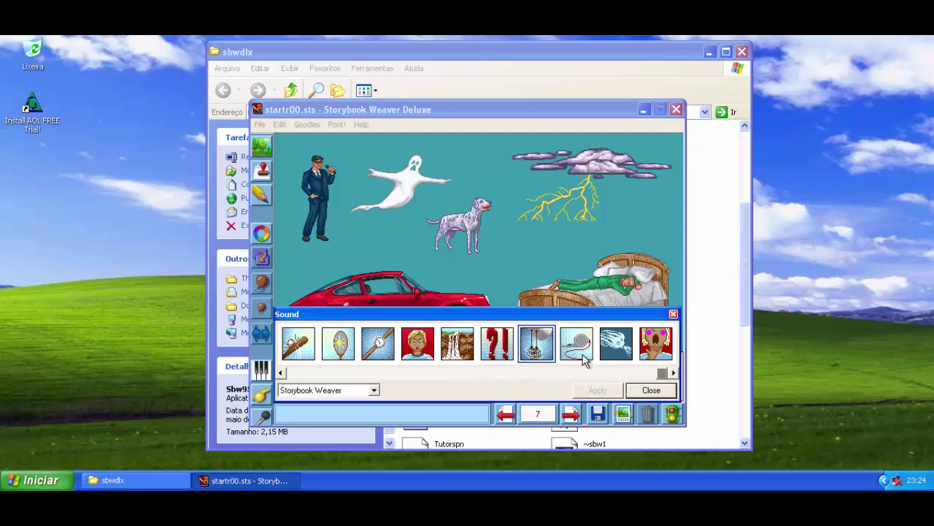
pyautogui.click(584, 357)
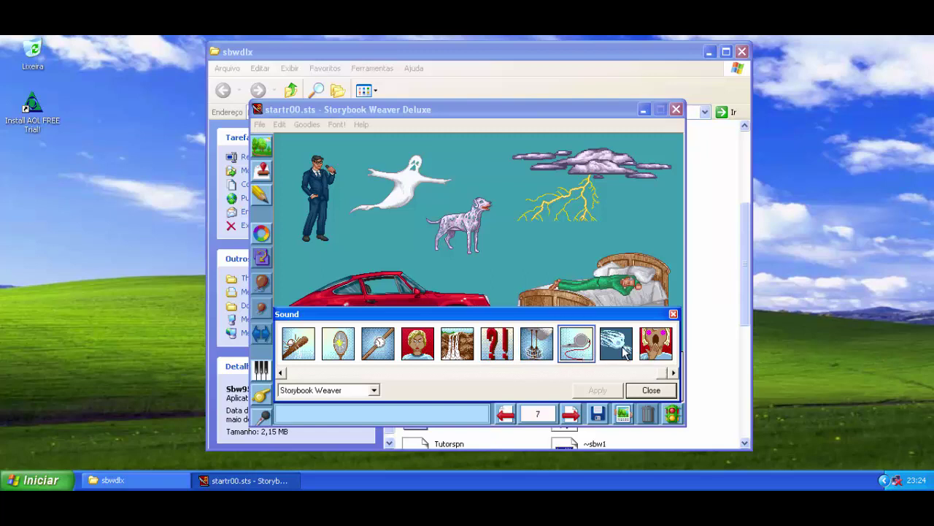
pyautogui.click(625, 353)
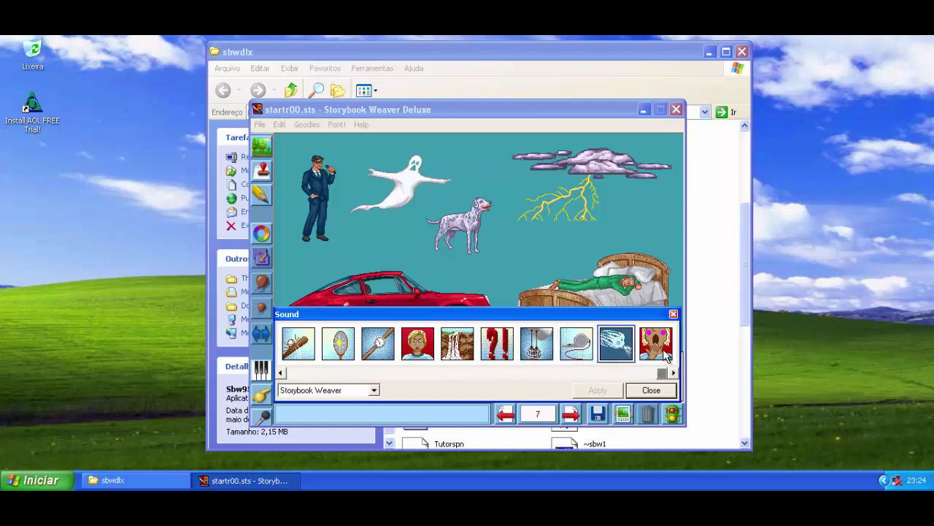
pyautogui.click(667, 355)
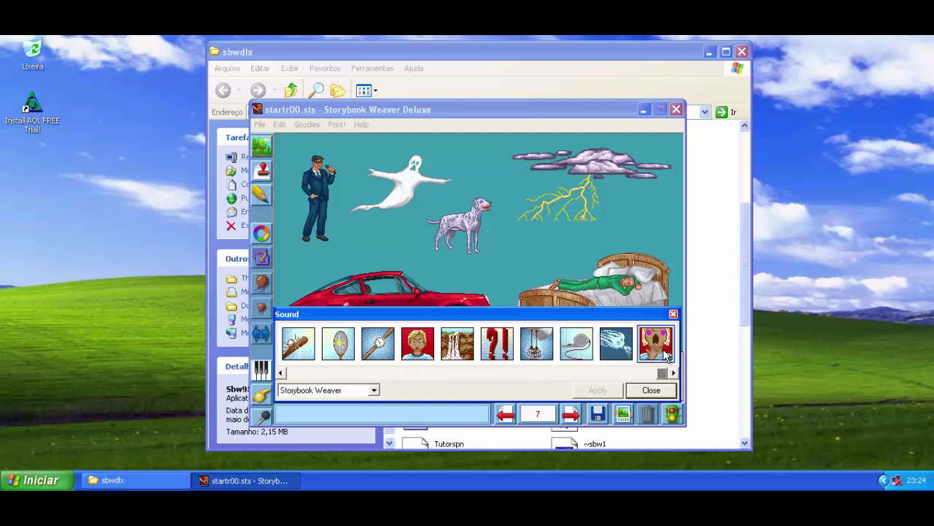
pyautogui.click(652, 390)
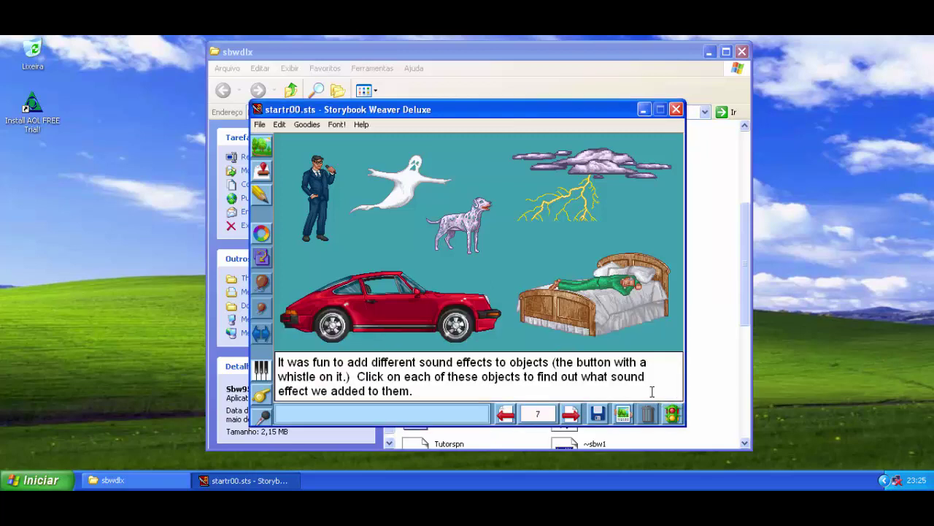
# - Play the sounds attached to the red car, sleeper's bed, lightning cloud, spotted dog and ghost on page 7
pyautogui.click(422, 304)
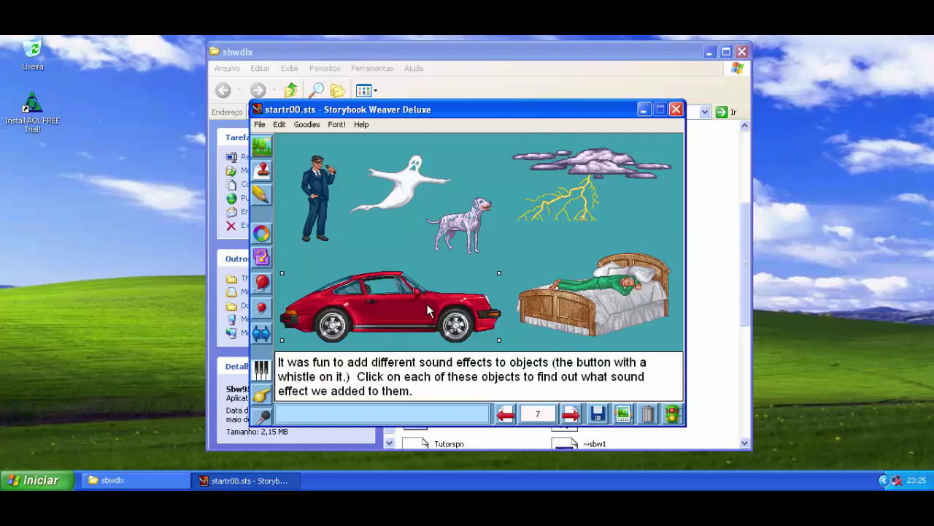
pyautogui.click(603, 289)
pyautogui.click(584, 195)
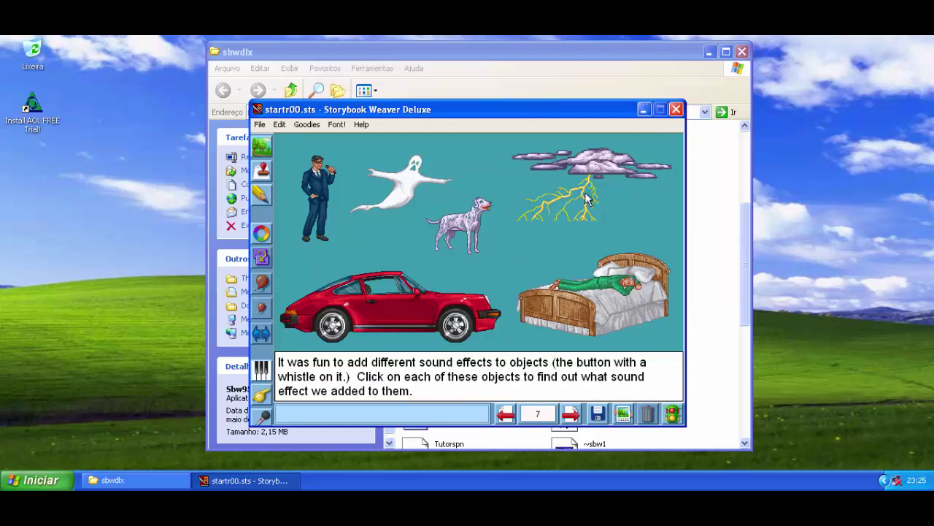
pyautogui.click(606, 175)
pyautogui.click(471, 218)
pyautogui.click(410, 188)
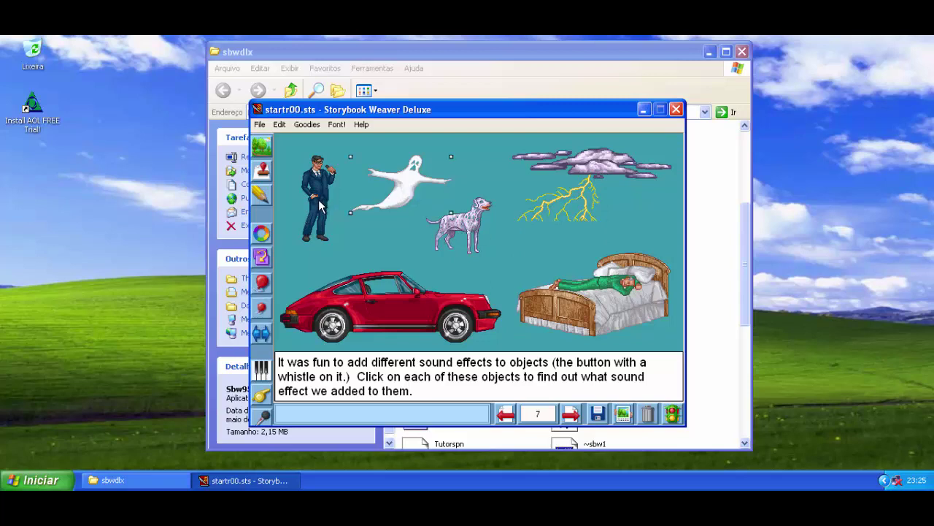
# - Replay the spotted dog's attached sound several times
pyautogui.click(461, 233)
pyautogui.click(468, 219)
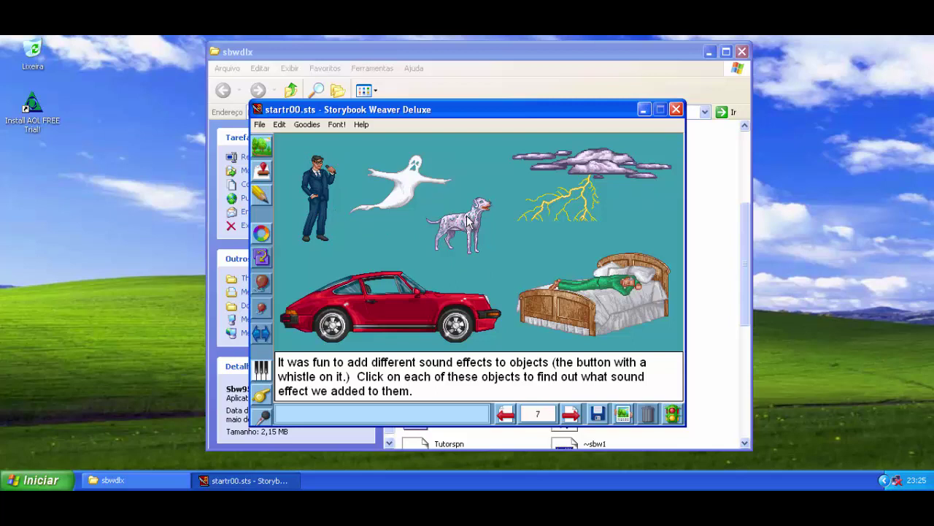
pyautogui.click(467, 224)
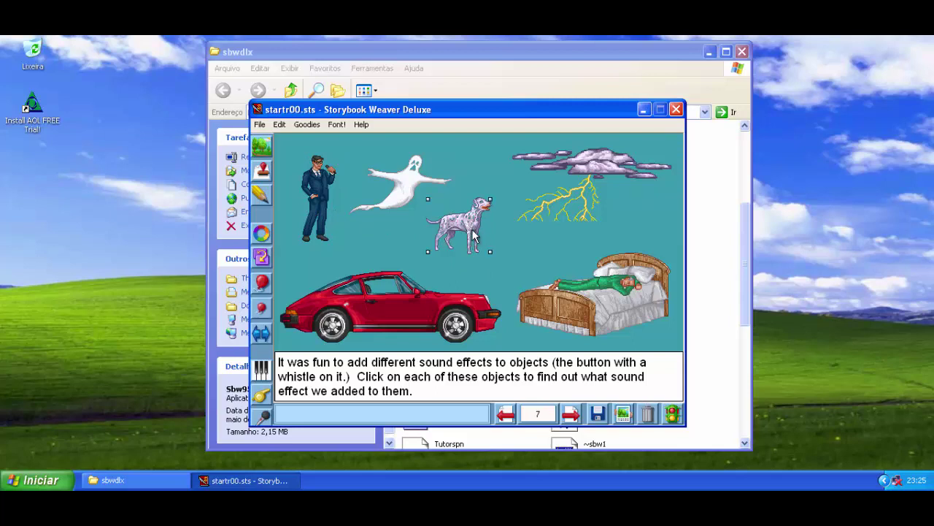
pyautogui.moveTo(471, 230); pyautogui.dragTo(476, 230)
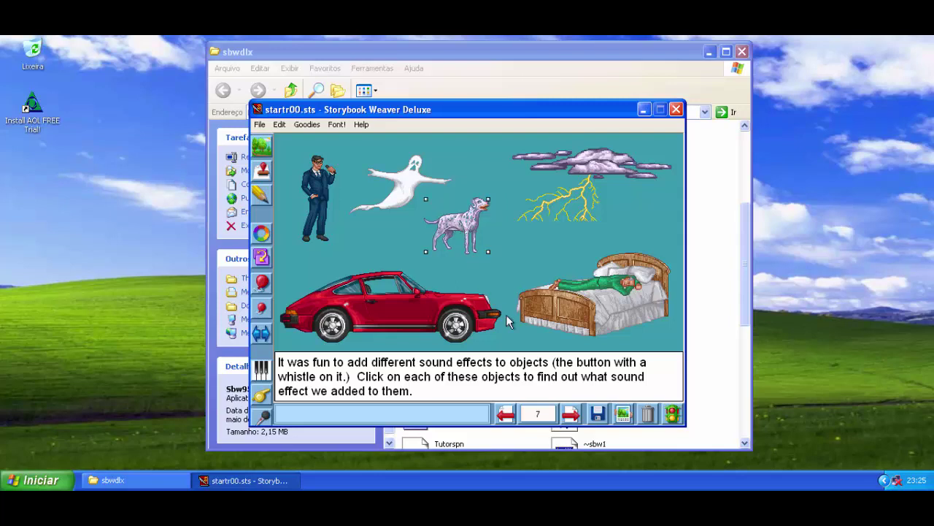
# - On page 8, play the singer's attached sound and look over the music collection and its category list
pyautogui.click(571, 414)
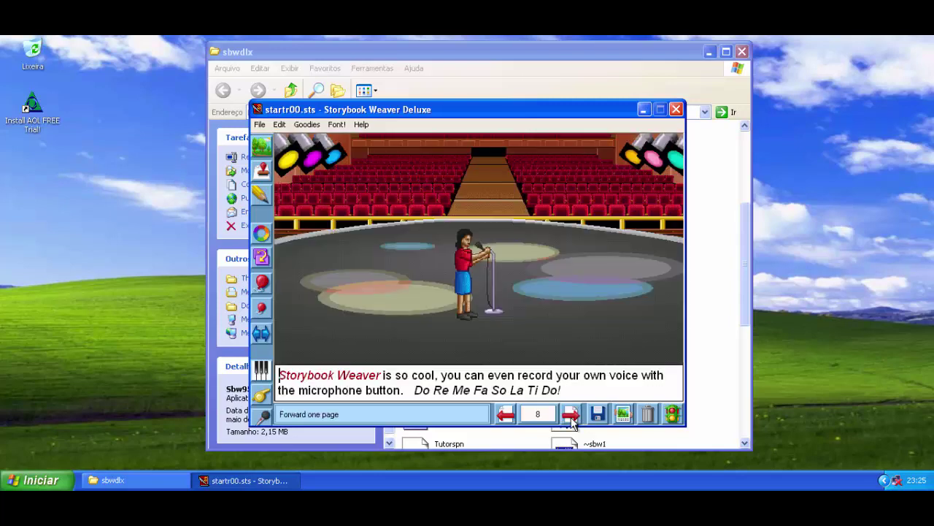
pyautogui.click(476, 269)
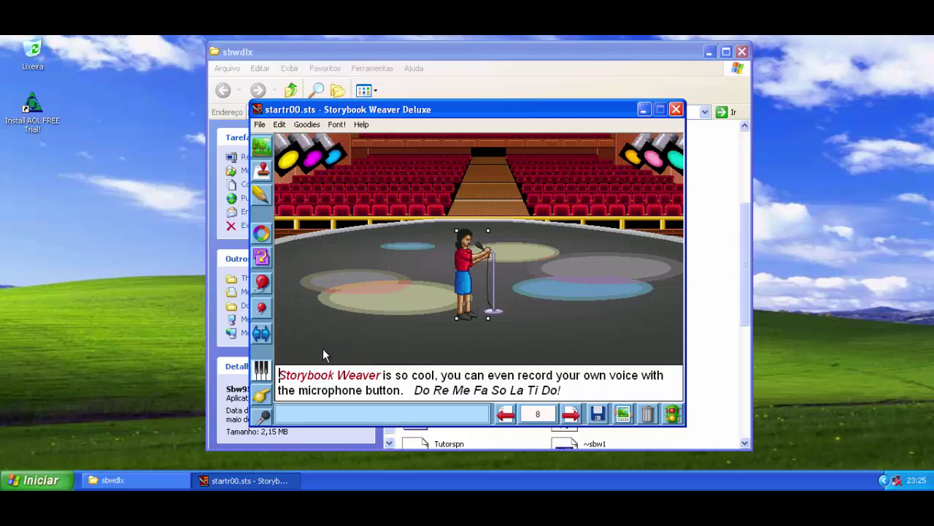
pyautogui.click(261, 368)
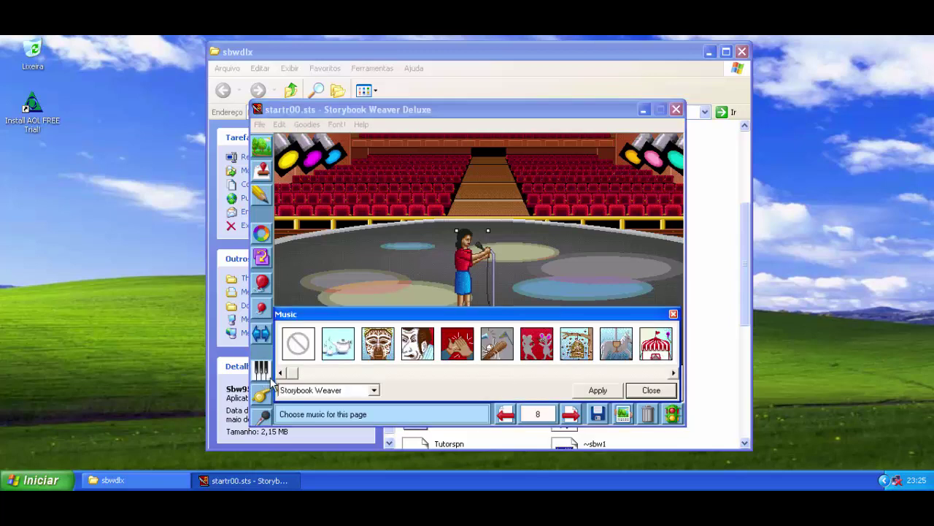
pyautogui.click(374, 392)
pyautogui.click(374, 400)
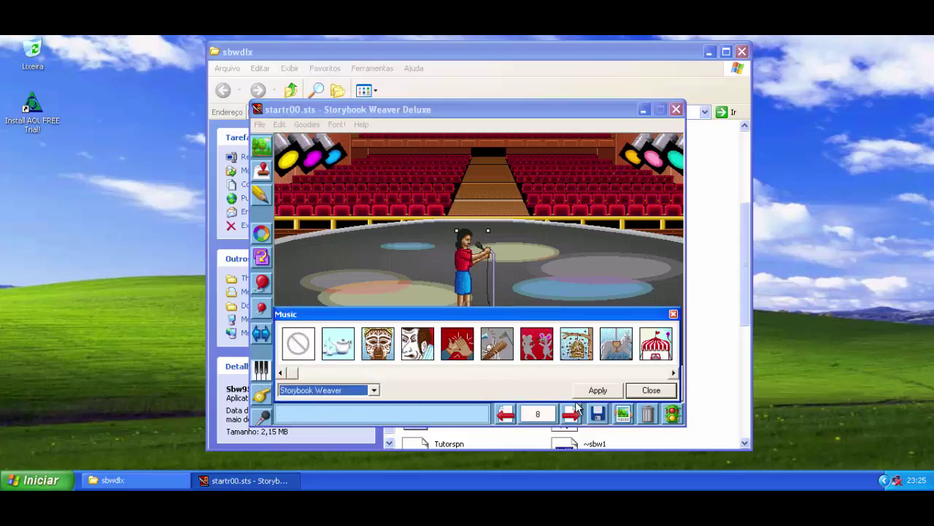
pyautogui.click(649, 392)
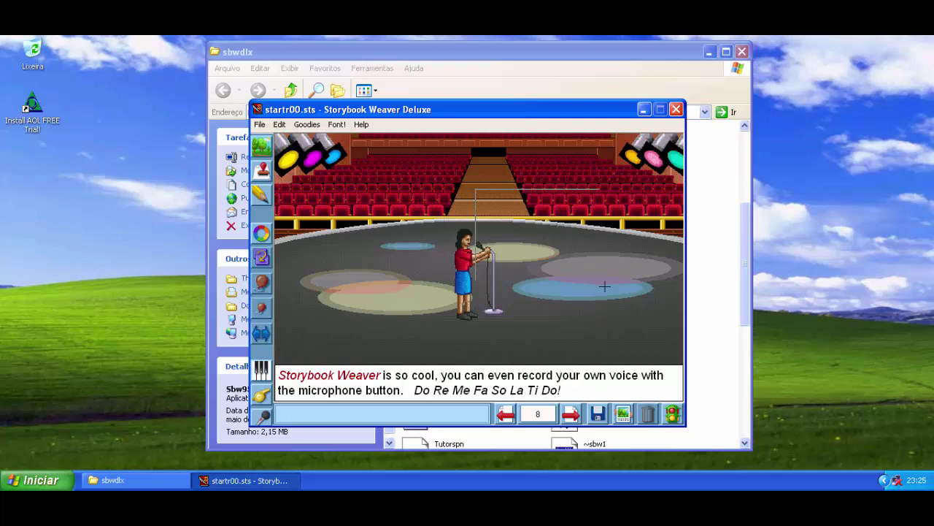
# - On page 9, move the standing driver into the empty chariot and place the loose horse in front of it
pyautogui.click(572, 415)
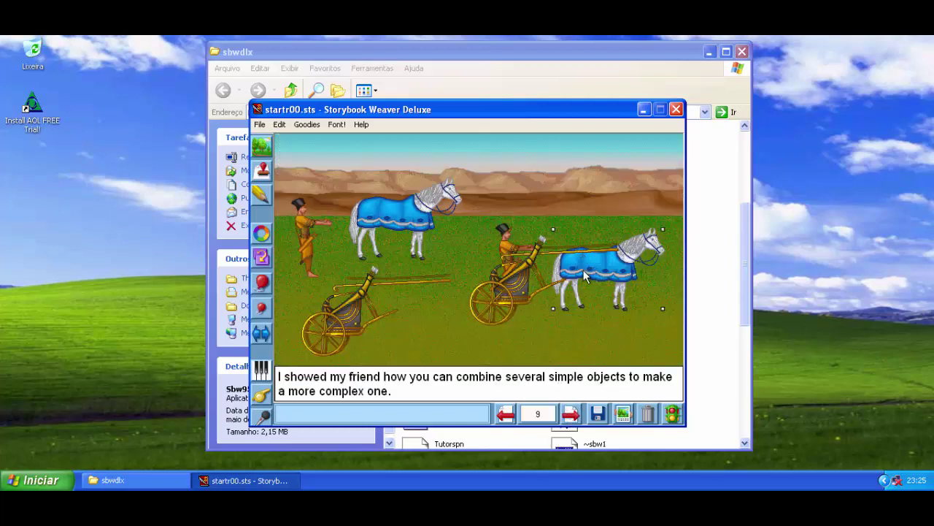
pyautogui.moveTo(316, 238); pyautogui.dragTo(338, 292)
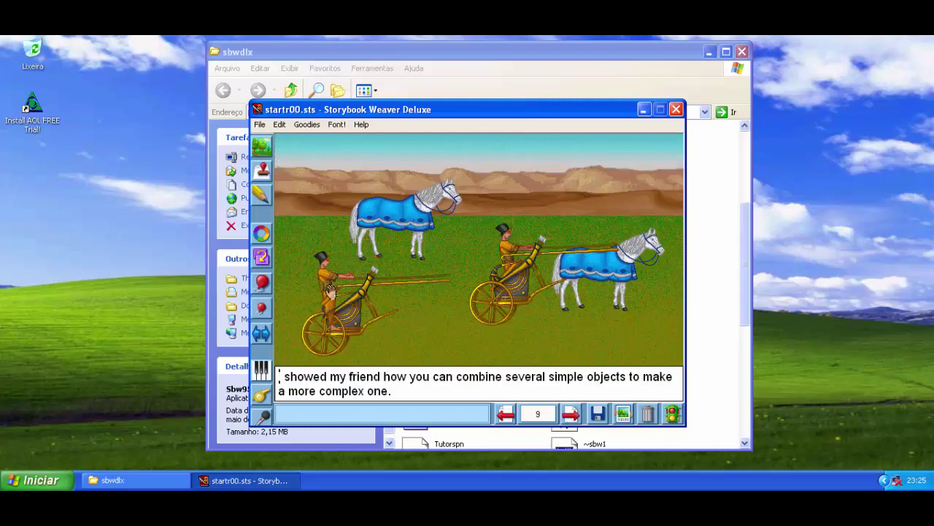
pyautogui.moveTo(395, 218); pyautogui.dragTo(420, 283)
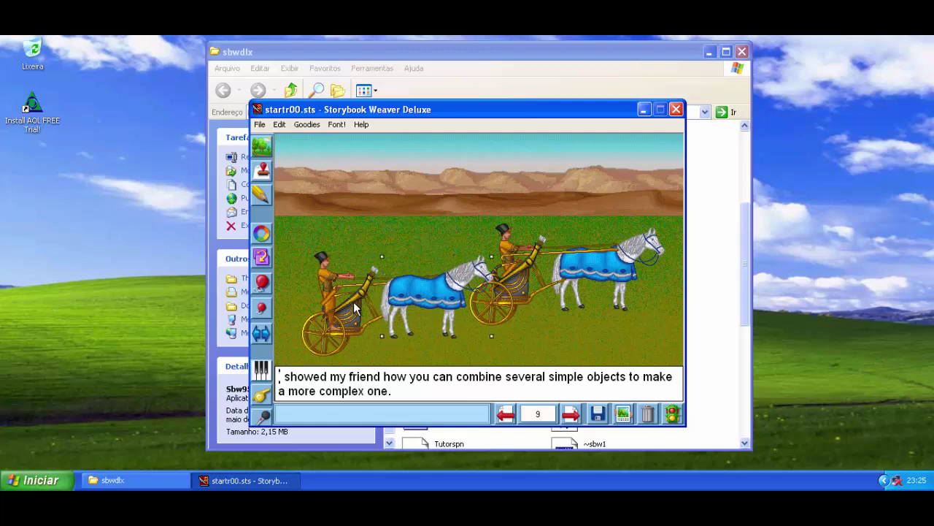
pyautogui.moveTo(361, 309); pyautogui.dragTo(337, 289)
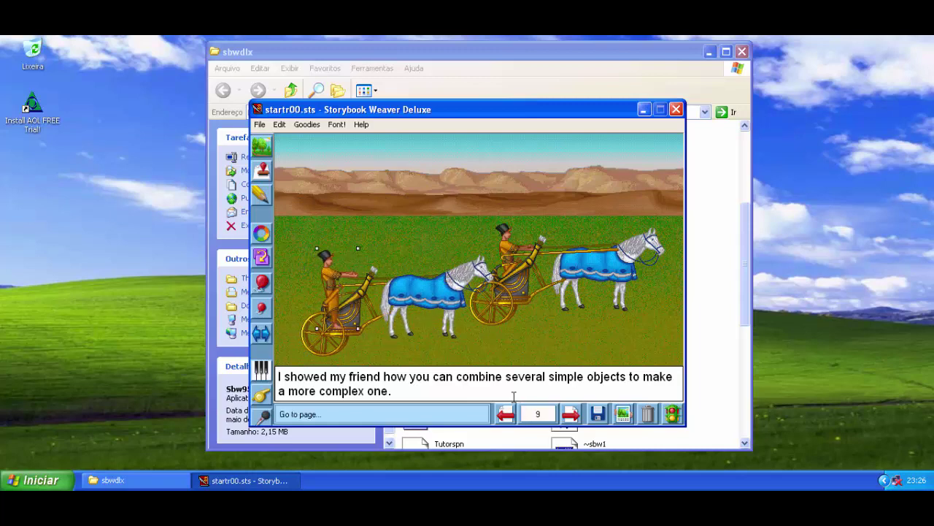
# - On page 10, move the middle castaway onto the sandy beach and his raft to the water behind the leftmost raft
pyautogui.click(571, 415)
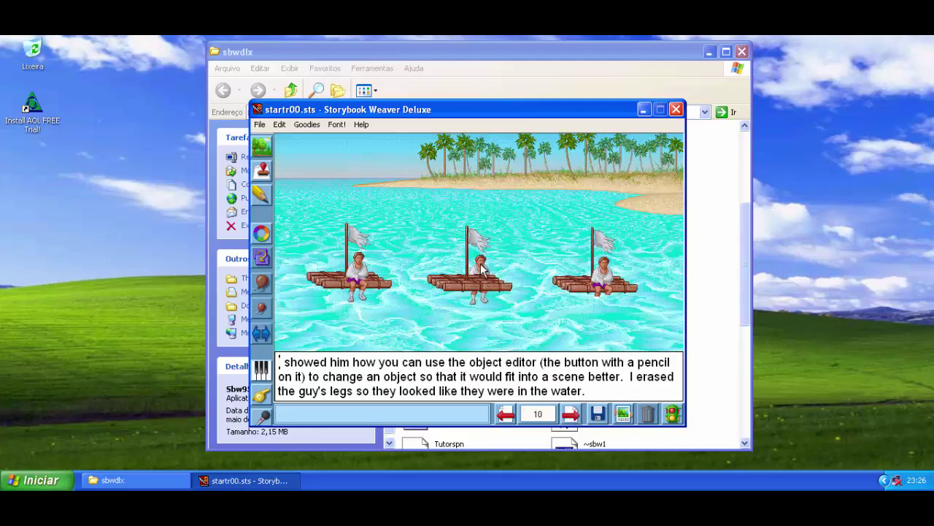
pyautogui.moveTo(485, 276); pyautogui.dragTo(483, 271)
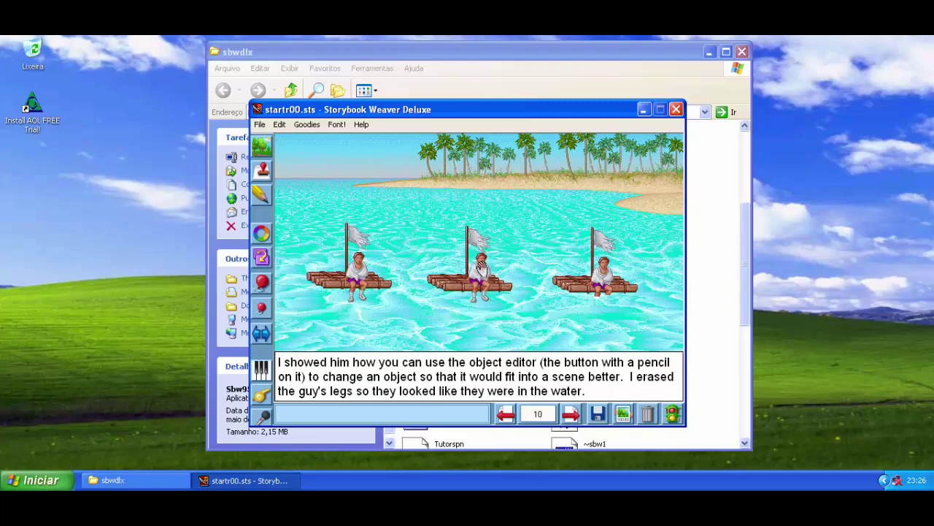
pyautogui.click(489, 315)
pyautogui.click(476, 270)
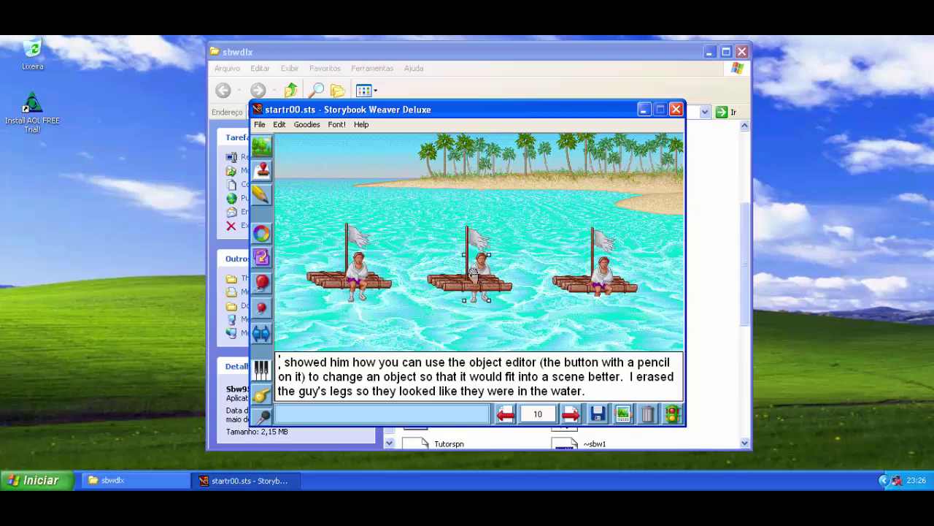
pyautogui.moveTo(474, 269); pyautogui.dragTo(665, 172)
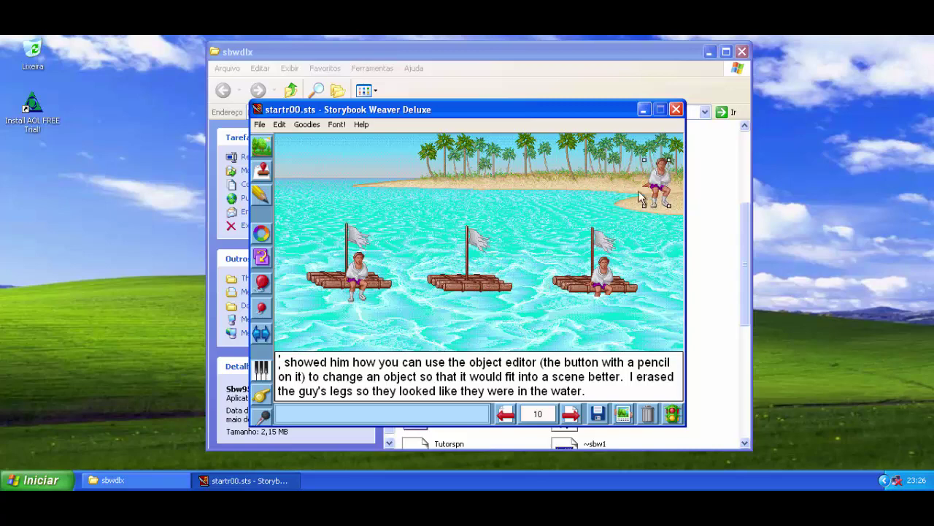
pyautogui.moveTo(475, 283); pyautogui.dragTo(377, 205)
pyautogui.moveTo(335, 213); pyautogui.dragTo(331, 212)
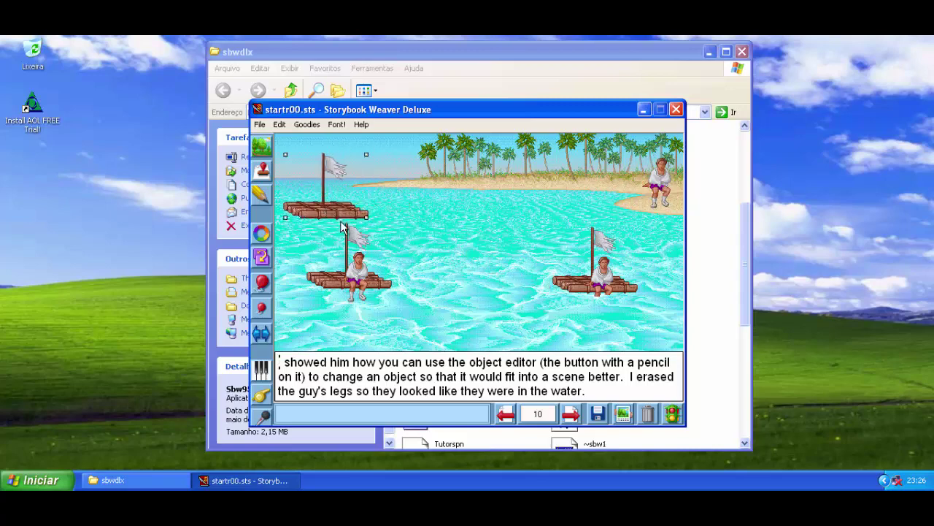
# - On page 11, swap the two cowboy drivers between the blue convertibles and shift the upper car slightly
pyautogui.click(572, 415)
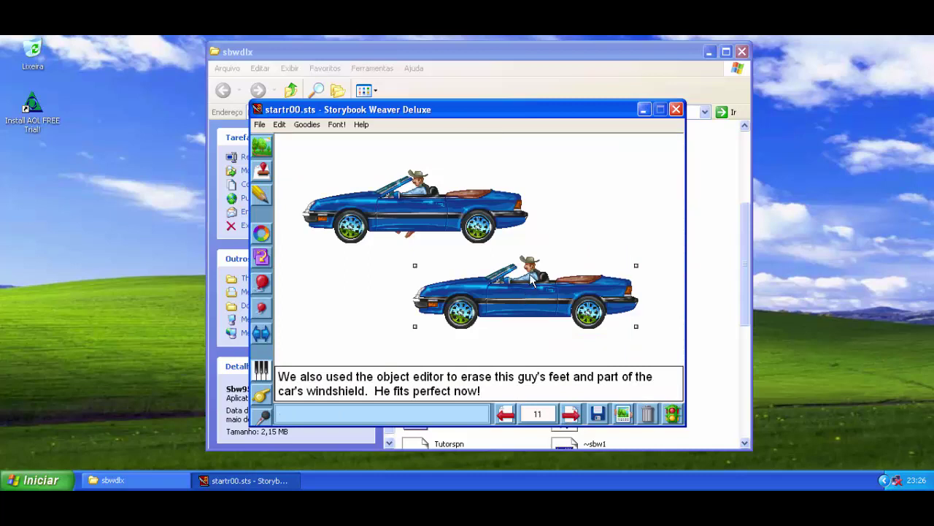
pyautogui.moveTo(532, 285); pyautogui.dragTo(374, 271)
pyautogui.moveTo(431, 177); pyautogui.dragTo(529, 265)
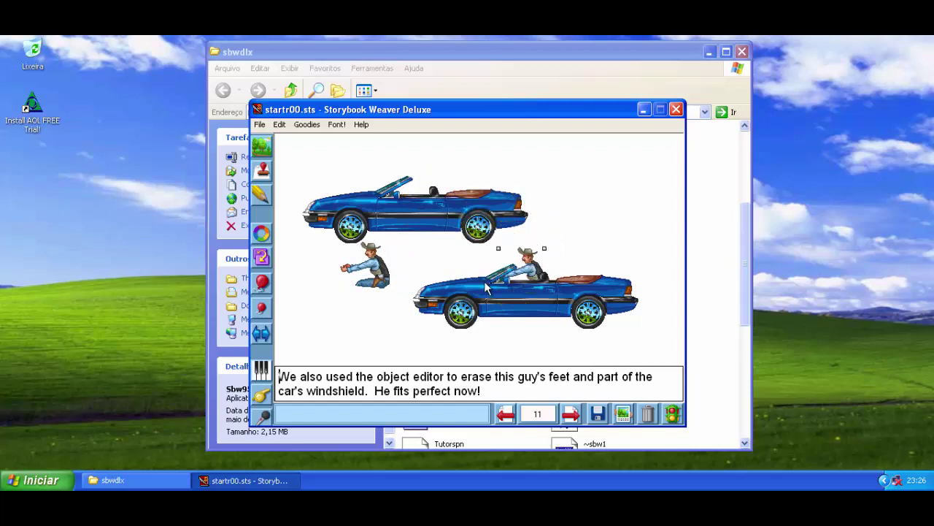
pyautogui.moveTo(387, 276); pyautogui.dragTo(478, 199)
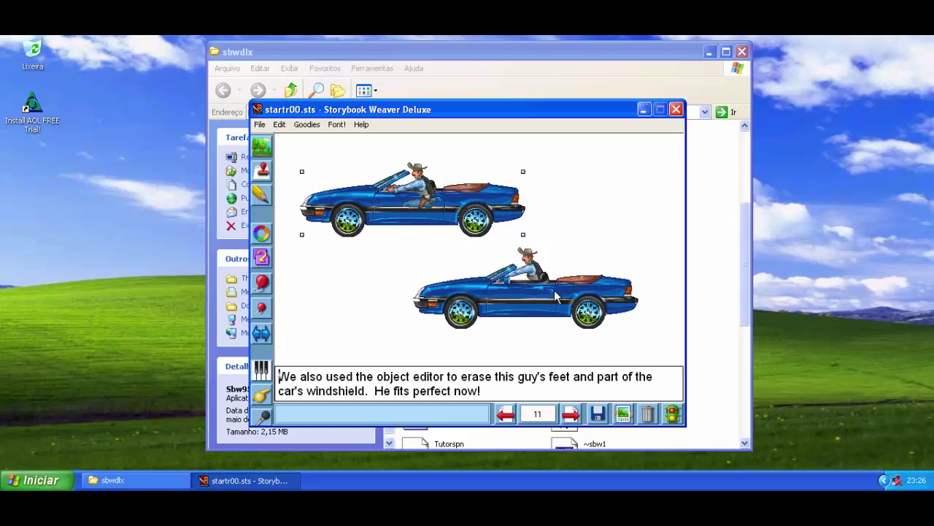
# - On page 12, regroup the three bears close together, with the open-mouthed bear raised between the other two
pyautogui.click(571, 414)
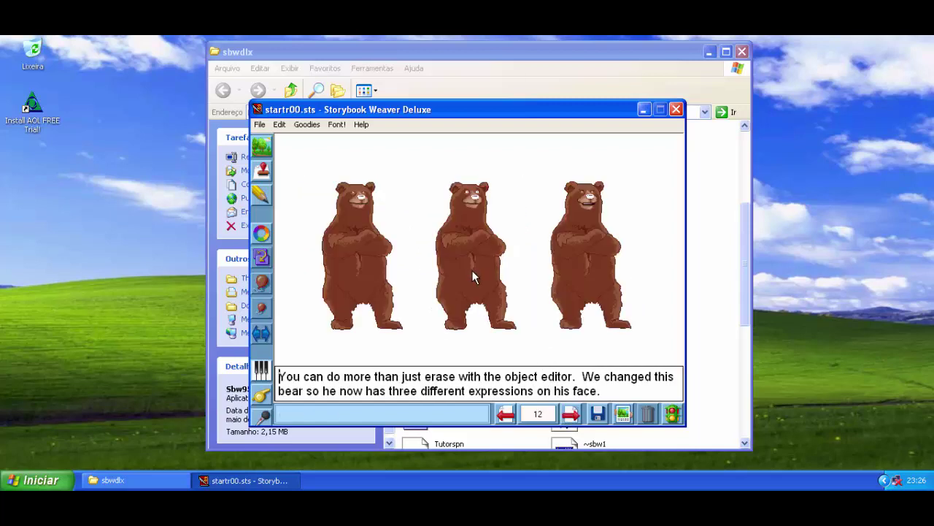
pyautogui.moveTo(473, 248); pyautogui.dragTo(385, 272)
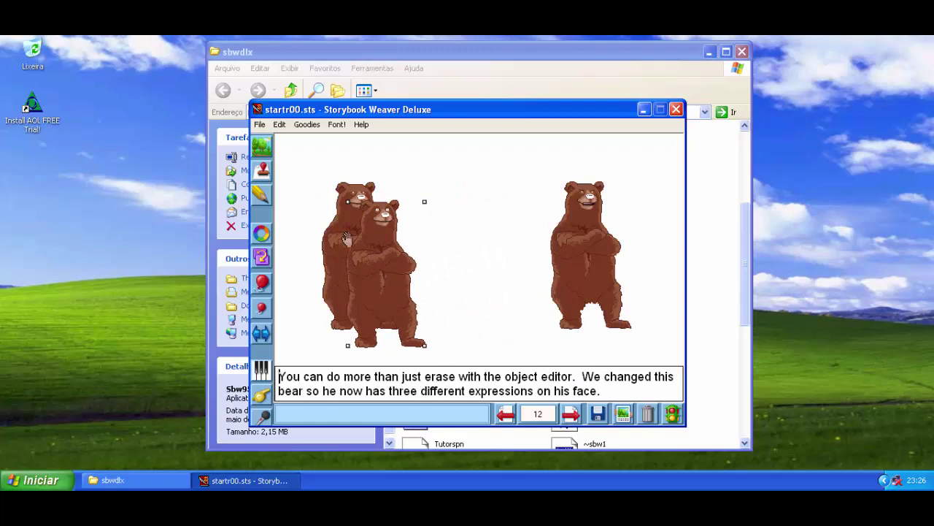
pyautogui.moveTo(347, 239); pyautogui.dragTo(488, 214)
pyautogui.moveTo(591, 256); pyautogui.dragTo(435, 258)
pyautogui.moveTo(479, 226); pyautogui.dragTo(524, 250)
pyautogui.moveTo(442, 248); pyautogui.dragTo(475, 234)
pyautogui.moveTo(362, 259); pyautogui.dragTo(391, 262)
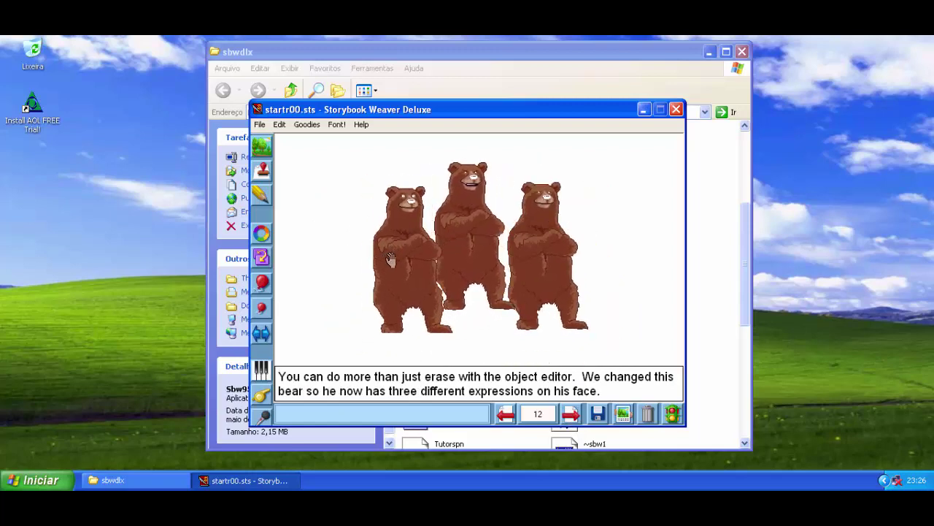
pyautogui.moveTo(543, 259); pyautogui.dragTo(542, 279)
# - Select the hand-drawn cat on page 13, and on page 14 move the portrait photo and the television
pyautogui.click(570, 414)
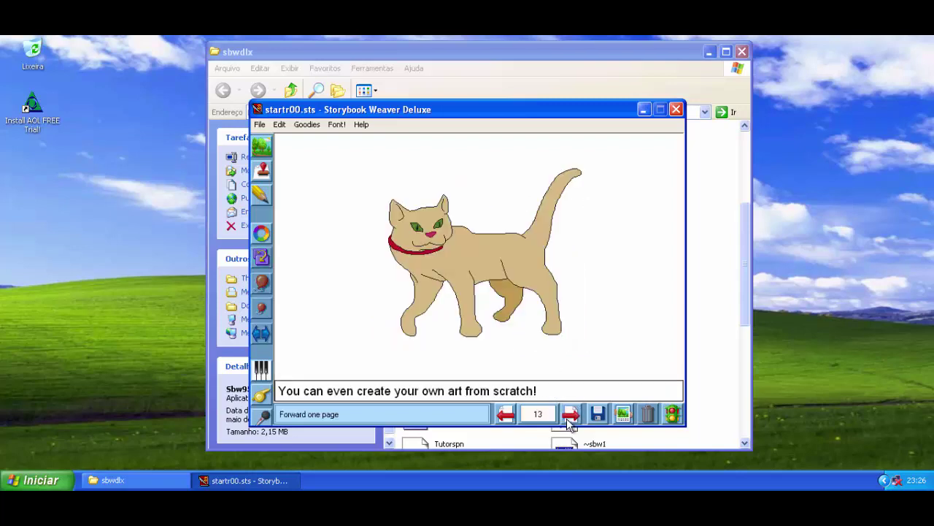
pyautogui.click(502, 269)
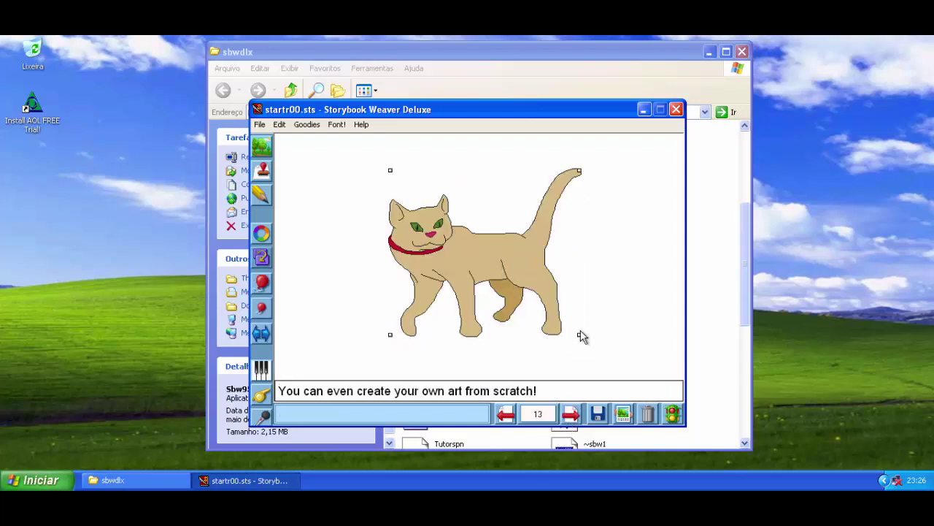
pyautogui.click(572, 415)
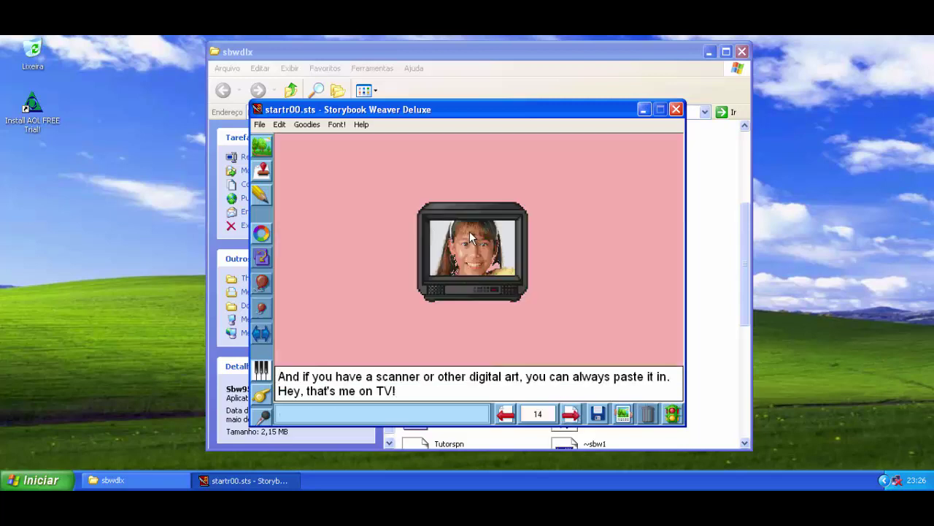
pyautogui.moveTo(470, 231); pyautogui.dragTo(333, 194)
pyautogui.moveTo(463, 275); pyautogui.dragTo(373, 249)
# - On page 15, move the dragonfly and bee over the pond and the small flying insect onto the dirt path
pyautogui.click(569, 414)
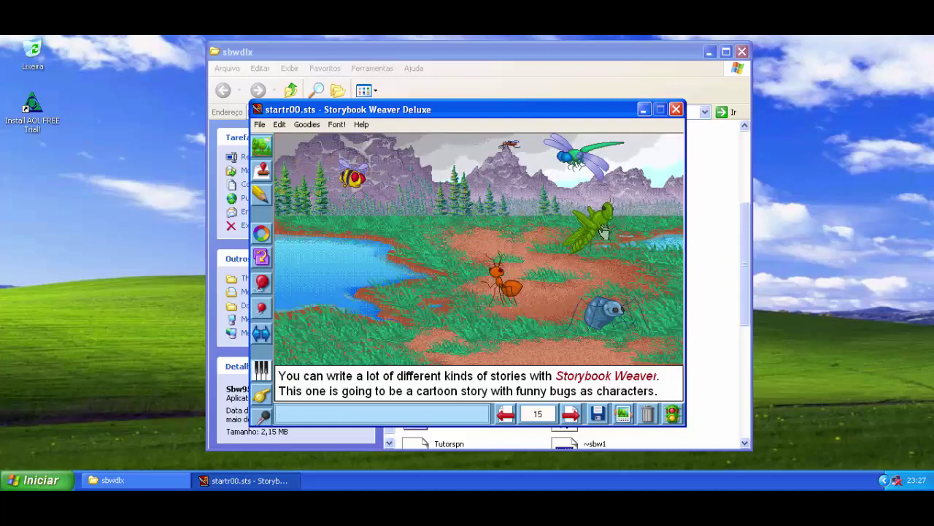
pyautogui.moveTo(579, 164); pyautogui.dragTo(348, 278)
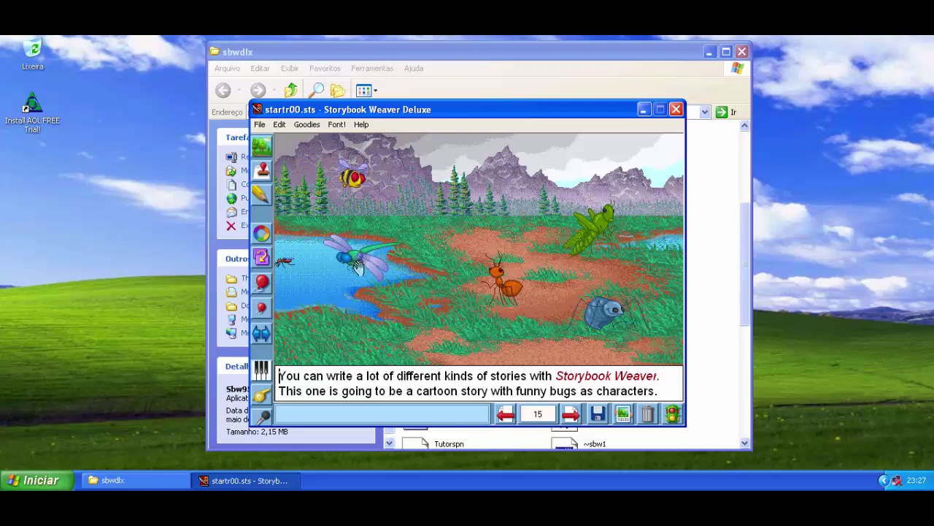
pyautogui.moveTo(353, 271); pyautogui.dragTo(516, 241)
pyautogui.moveTo(355, 176); pyautogui.dragTo(299, 279)
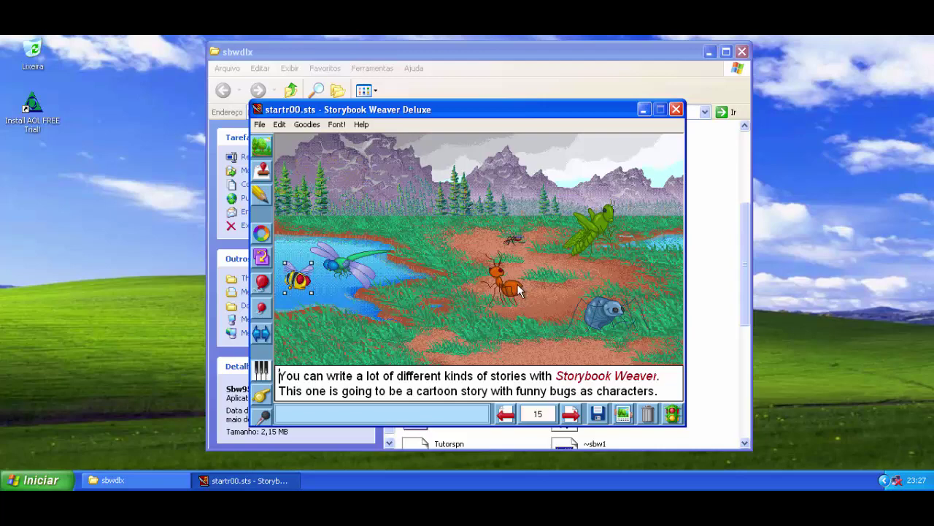
# - On page 16, reposition the farmer near the well, watering can above the pigpen, horse beside the cow, and scarecrow on the foreground grass
pyautogui.click(571, 414)
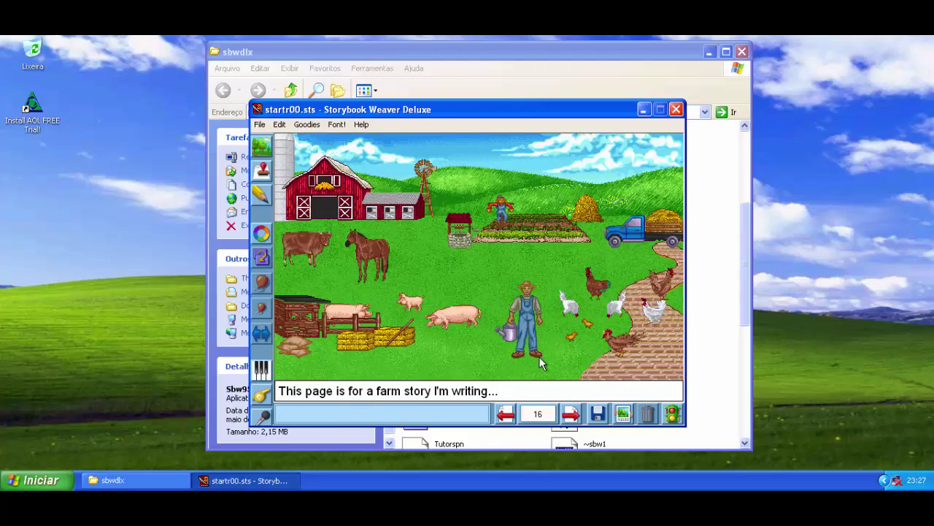
pyautogui.moveTo(533, 330); pyautogui.dragTo(433, 259)
pyautogui.moveTo(523, 338); pyautogui.dragTo(359, 301)
pyautogui.moveTo(370, 250); pyautogui.dragTo(353, 256)
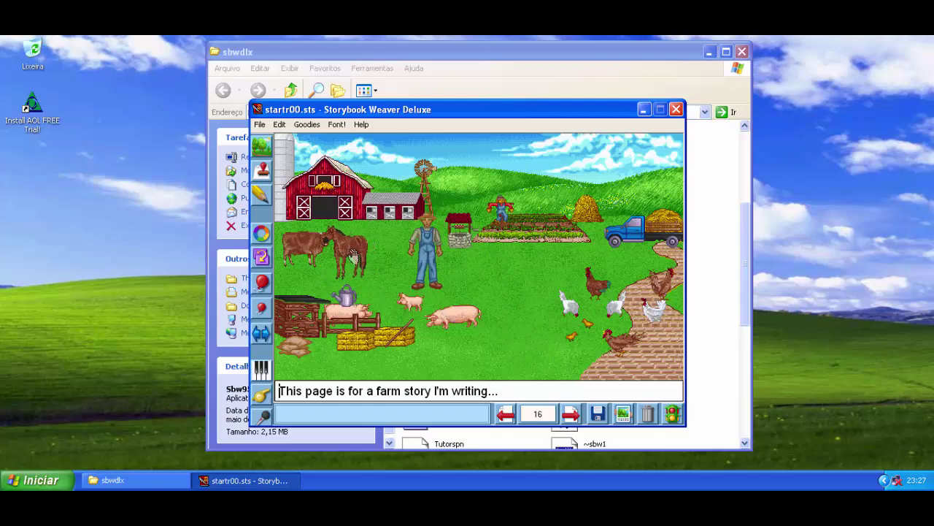
pyautogui.moveTo(504, 205); pyautogui.dragTo(531, 334)
# - Move two white hens beside the truck, a brown hen and both chicks toward the brick path, and the long-handled tool behind the scarecrow
pyautogui.moveTo(573, 310); pyautogui.dragTo(631, 257)
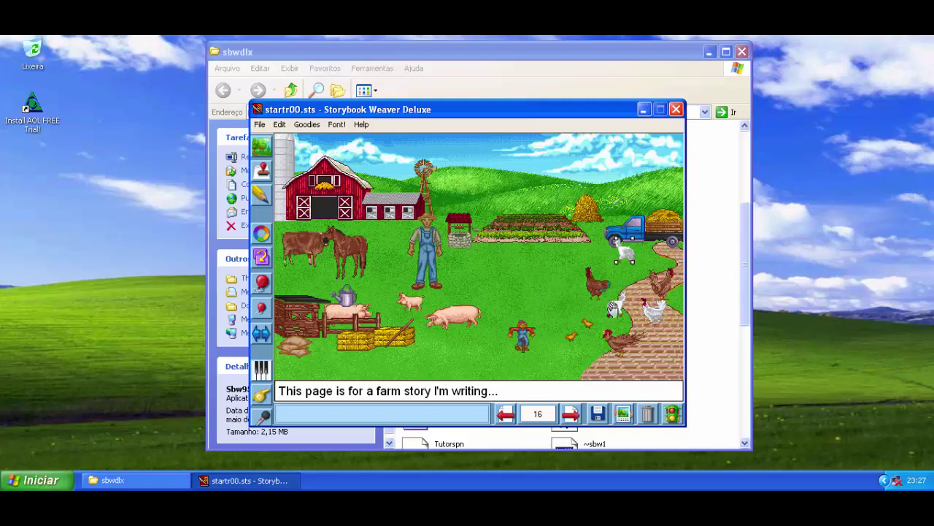
pyautogui.moveTo(615, 306); pyautogui.dragTo(595, 235)
pyautogui.moveTo(620, 342); pyautogui.dragTo(618, 291)
pyautogui.moveTo(586, 333); pyautogui.dragTo(619, 331)
pyautogui.moveTo(571, 346); pyautogui.dragTo(612, 343)
pyautogui.moveTo(401, 335); pyautogui.dragTo(551, 322)
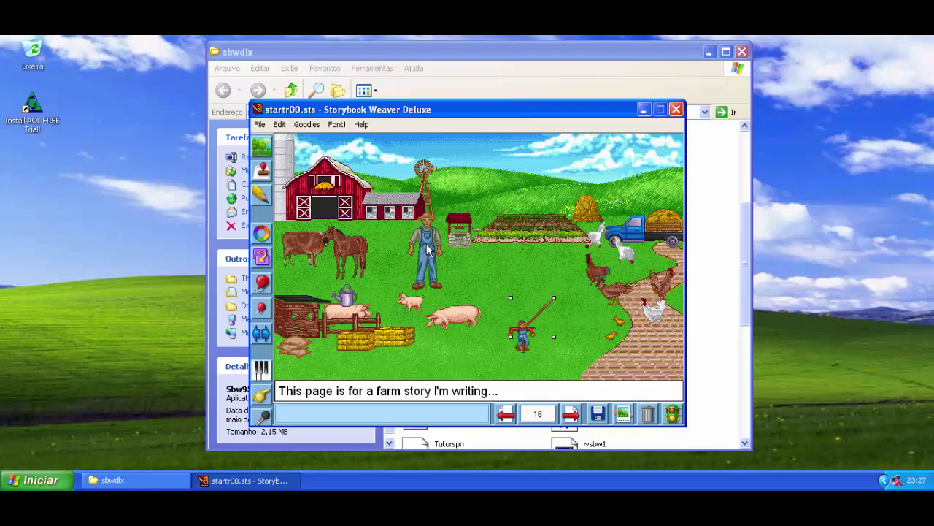
# - Rearrange the farm buildings, placing the barn above the truck, the silo on the middle hill, and the stable and windmill further back
pyautogui.moveTo(348, 204); pyautogui.dragTo(656, 186)
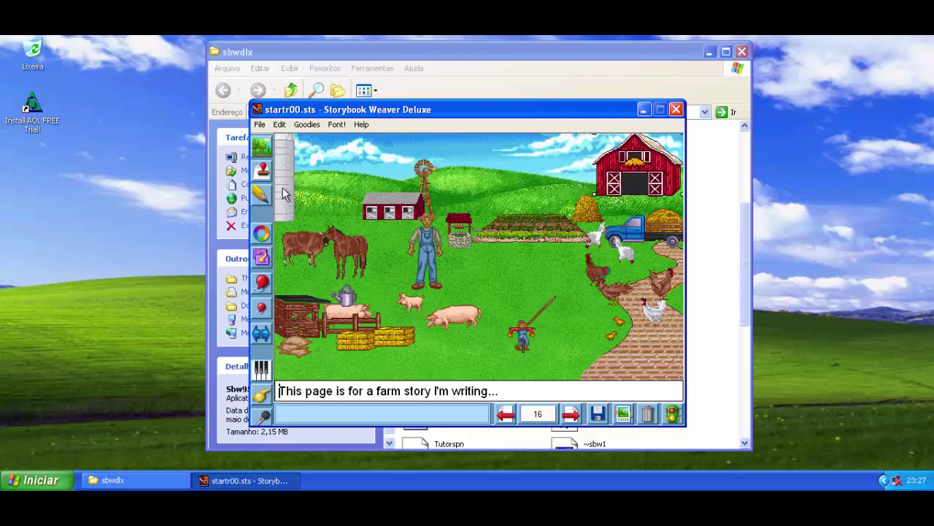
pyautogui.moveTo(291, 196); pyautogui.dragTo(495, 148)
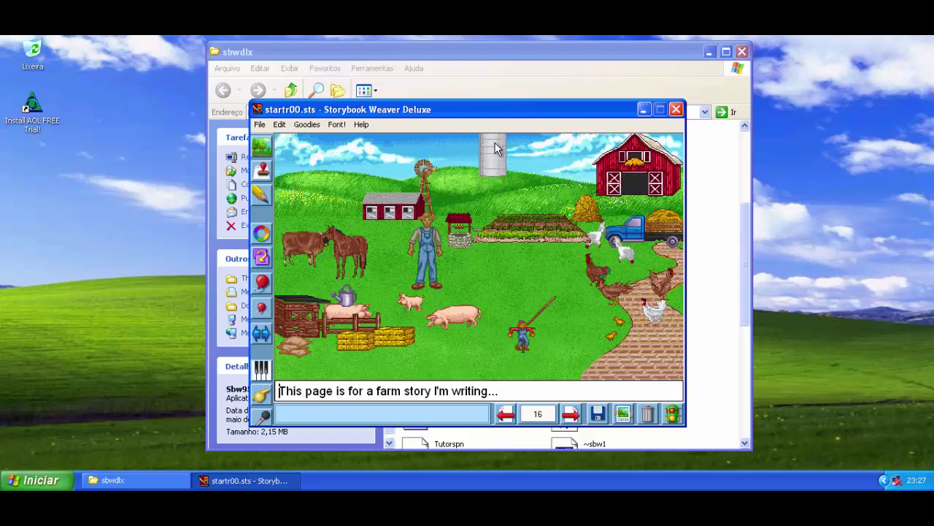
pyautogui.moveTo(385, 208); pyautogui.dragTo(333, 191)
pyautogui.moveTo(424, 208); pyautogui.dragTo(402, 190)
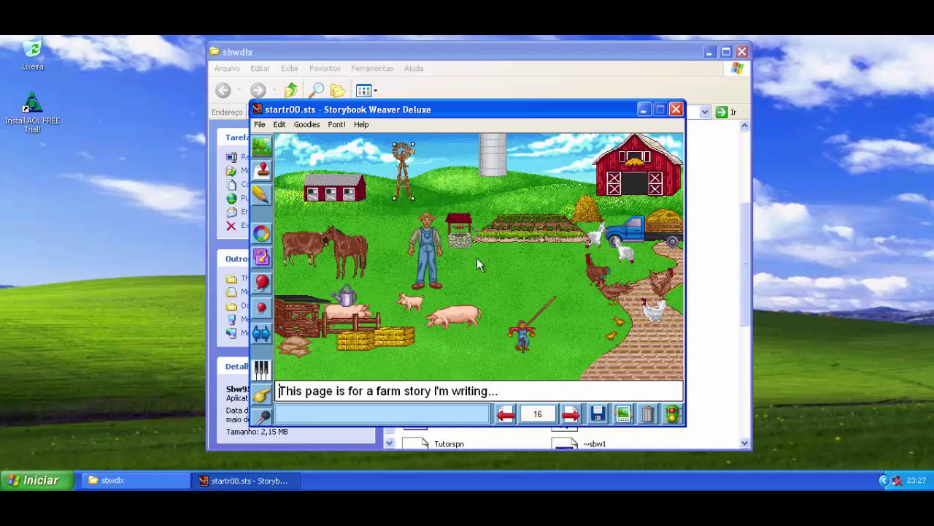
# - On page 17, move the flying saucer from the viewing window down to the control console
pyautogui.click(571, 414)
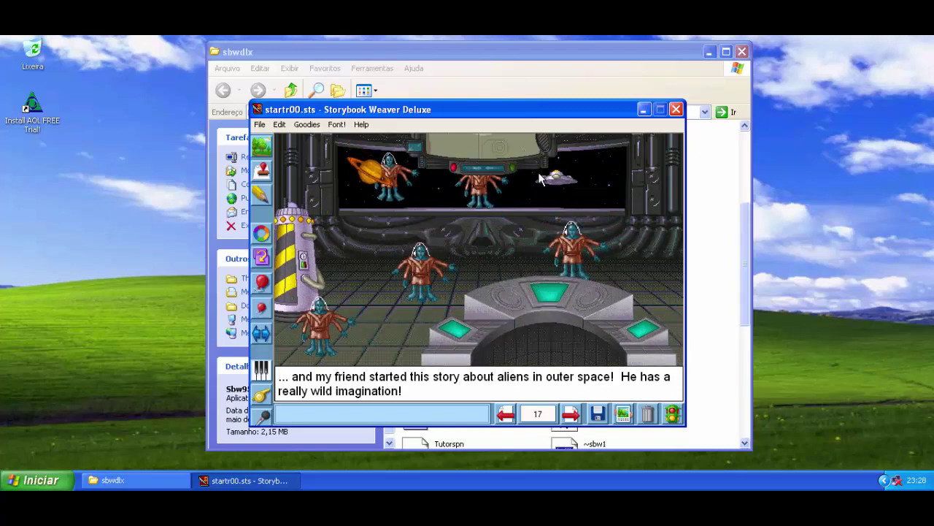
pyautogui.moveTo(555, 181); pyautogui.dragTo(502, 295)
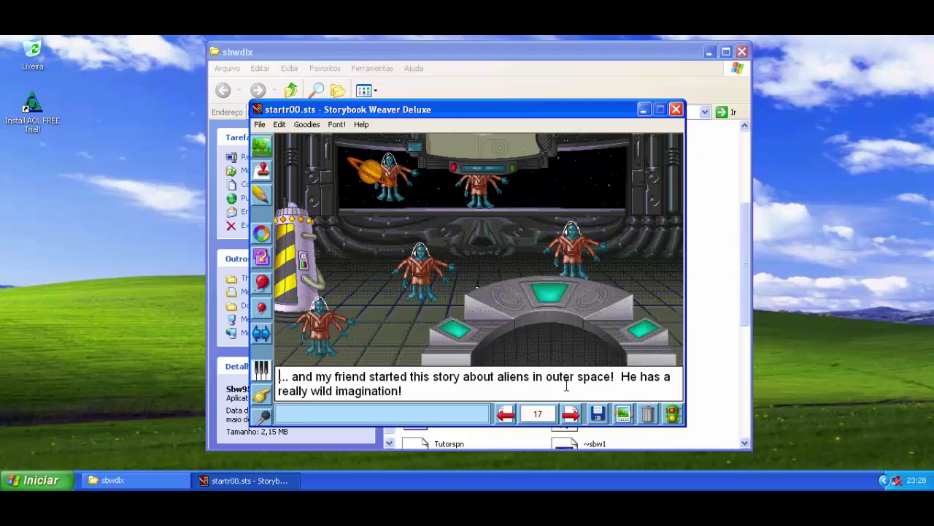
# - On page 18, move the vortex around the superhero, the mirror and dragon together, the comets over the chicken, and the bee above the boy
pyautogui.click(573, 414)
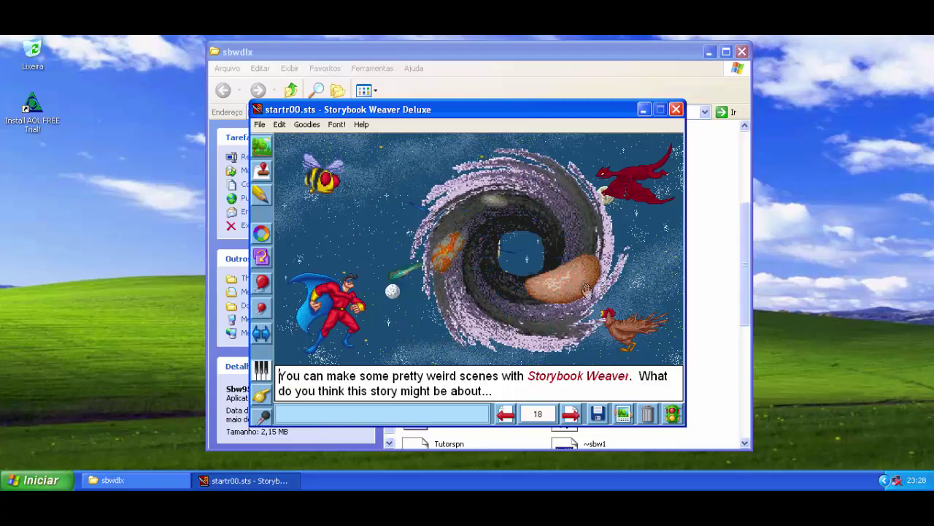
pyautogui.moveTo(588, 290); pyautogui.dragTo(388, 284)
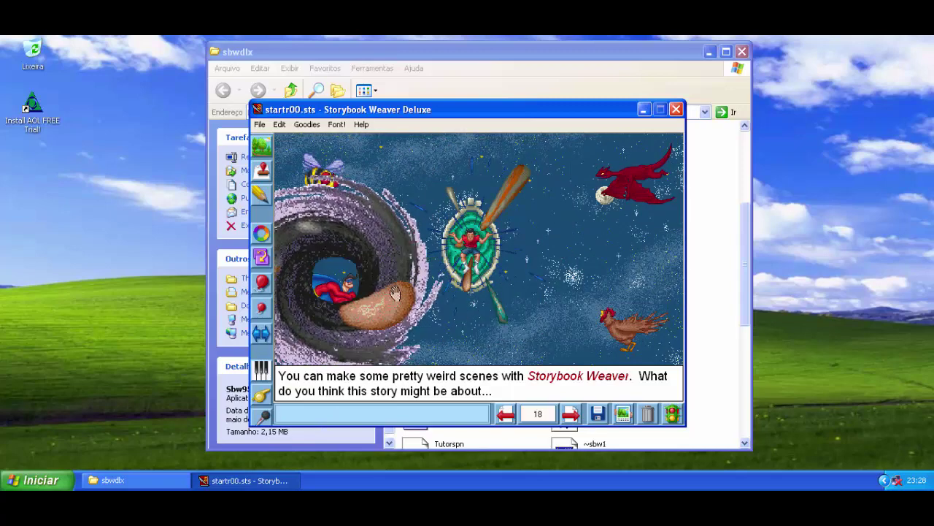
pyautogui.moveTo(489, 274); pyautogui.dragTo(629, 238)
pyautogui.click(642, 194)
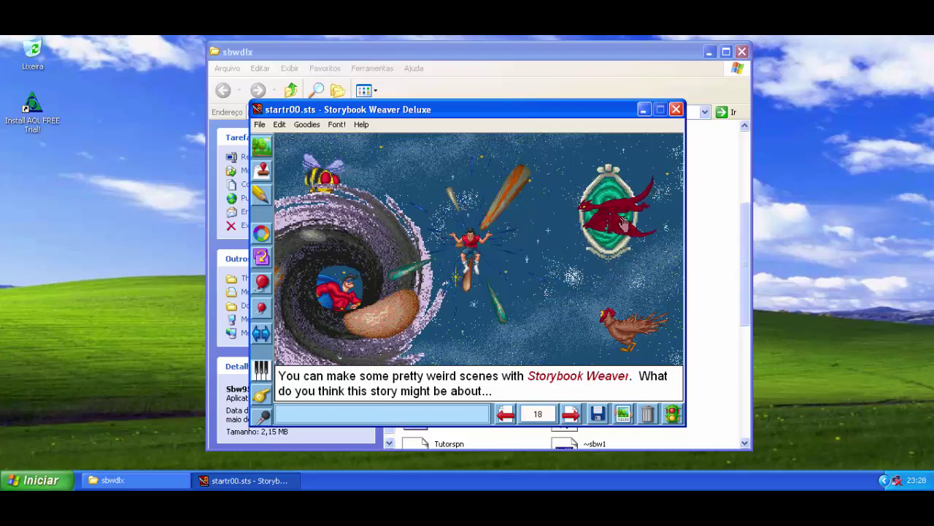
pyautogui.moveTo(516, 219); pyautogui.dragTo(647, 278)
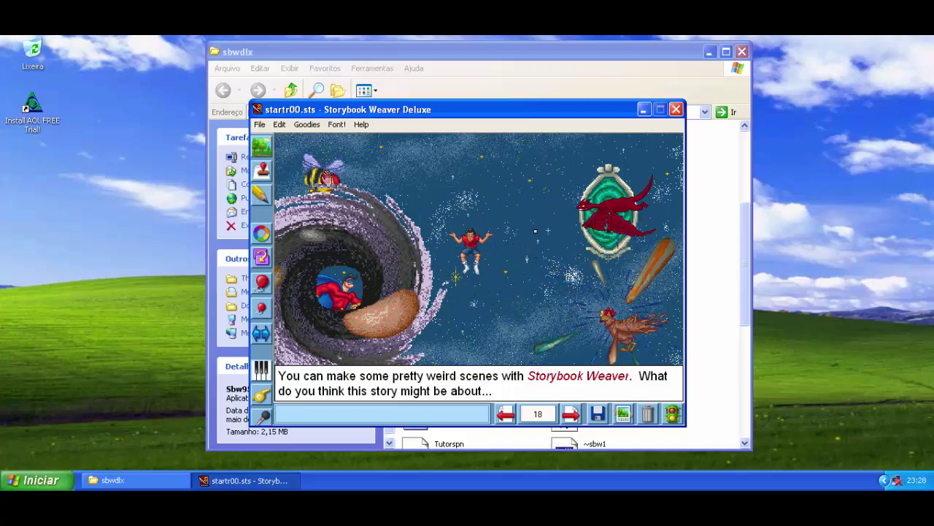
pyautogui.moveTo(325, 176); pyautogui.dragTo(471, 190)
# - On page 19, move the orca up over the bubble cluster and the diver to the opposite upper corner
pyautogui.click(571, 414)
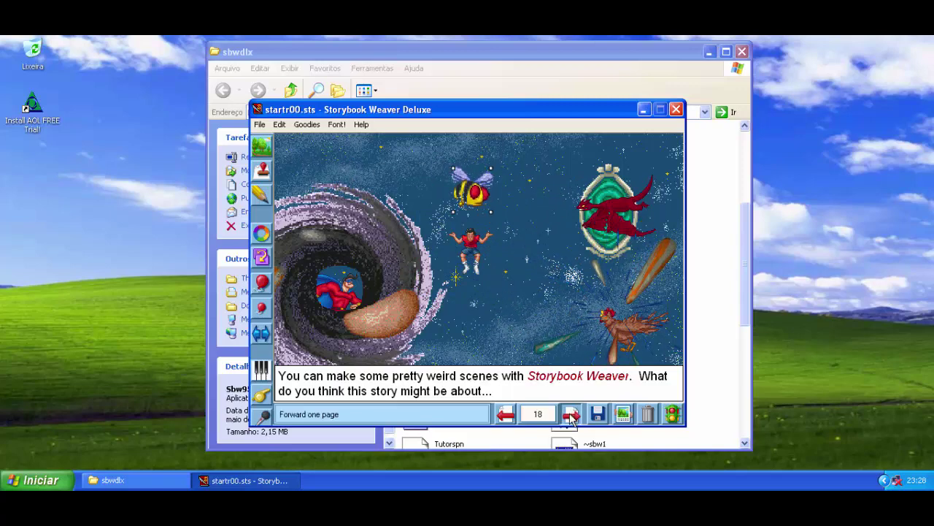
pyautogui.moveTo(476, 292); pyautogui.dragTo(425, 311)
pyautogui.moveTo(494, 255); pyautogui.dragTo(649, 353)
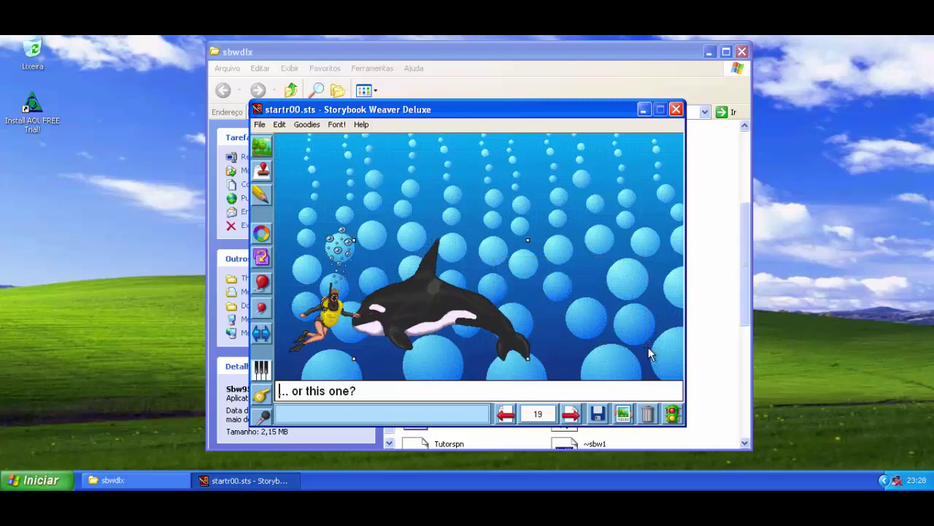
pyautogui.moveTo(420, 313); pyautogui.dragTo(370, 216)
pyautogui.moveTo(350, 291); pyautogui.dragTo(651, 143)
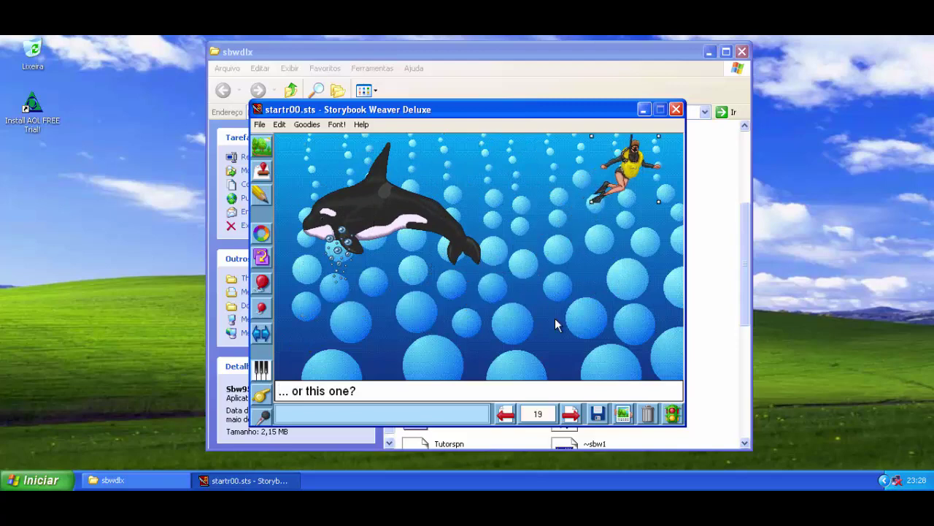
# - On page 20, move the boy onto the far dunes, both dragons toward the middle, and the bones to the dunes behind the wizard
pyautogui.click(573, 414)
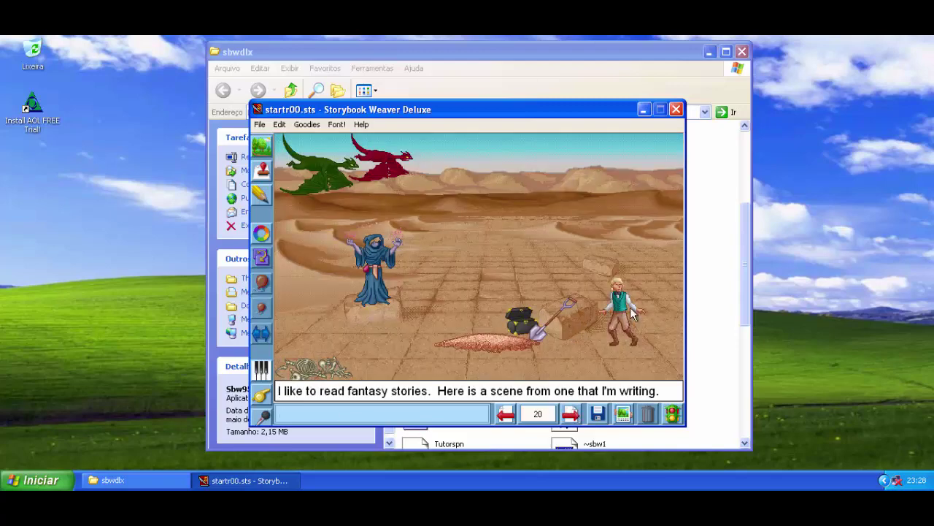
pyautogui.moveTo(632, 313); pyautogui.dragTo(551, 190)
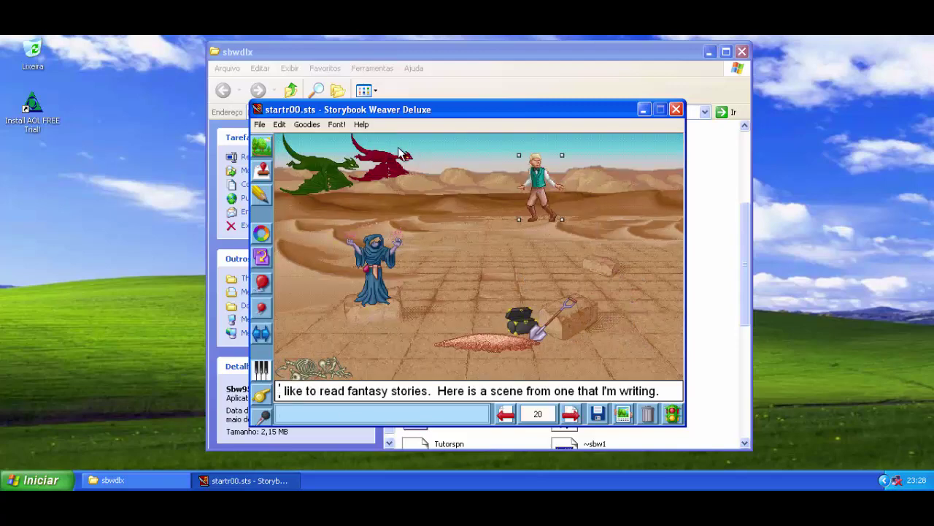
pyautogui.moveTo(400, 154); pyautogui.dragTo(438, 195)
pyautogui.moveTo(421, 139); pyautogui.dragTo(522, 238)
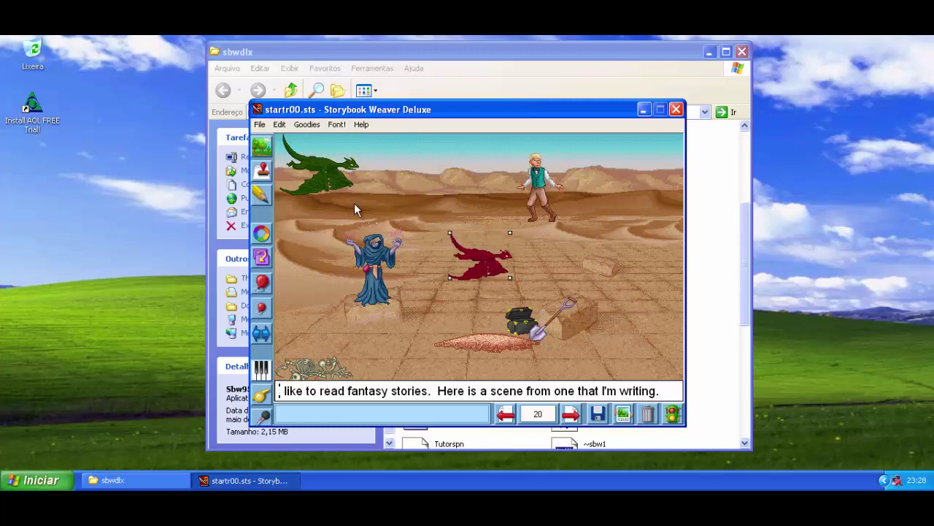
pyautogui.moveTo(354, 203); pyautogui.dragTo(482, 232)
pyautogui.moveTo(299, 372); pyautogui.dragTo(306, 209)
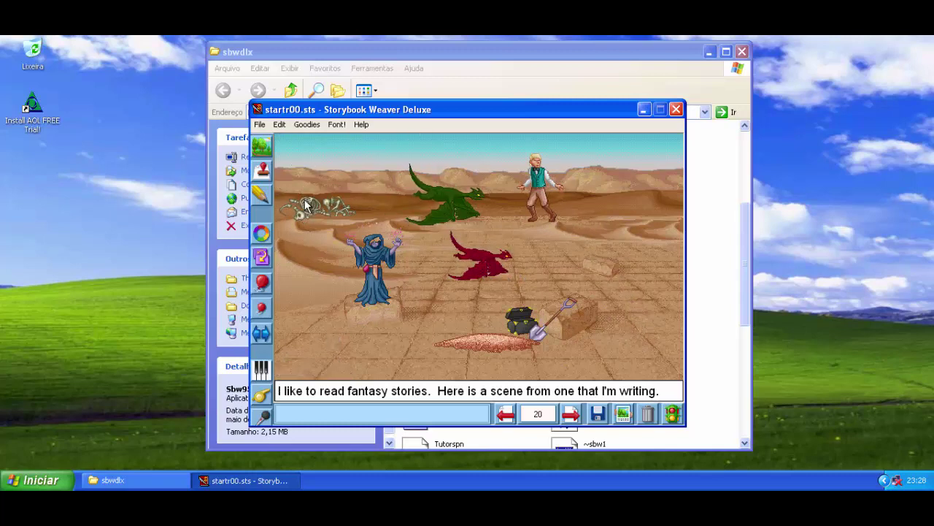
# - Move the wizard to the foreground, set the treasure chest beside him, and stick the shovel into the dirt mound
pyautogui.moveTo(375, 269); pyautogui.dragTo(405, 342)
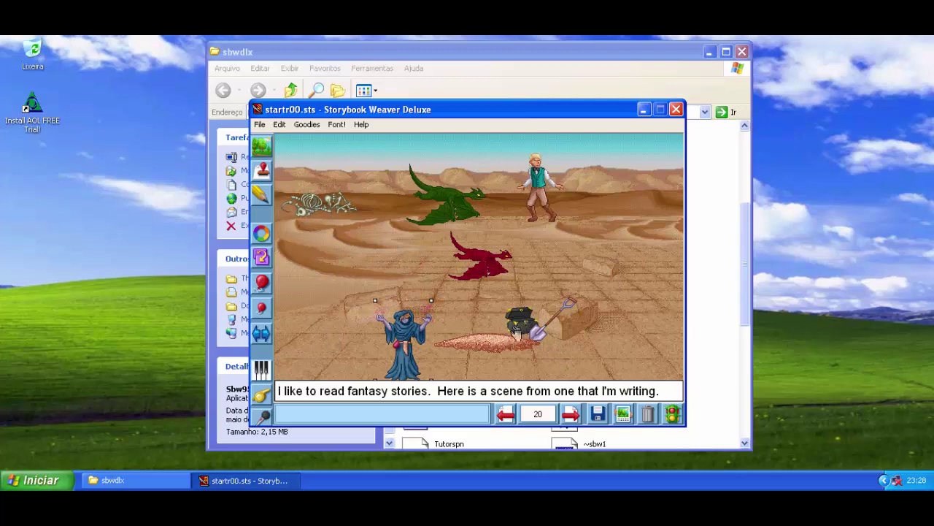
pyautogui.moveTo(515, 330); pyautogui.dragTo(422, 373)
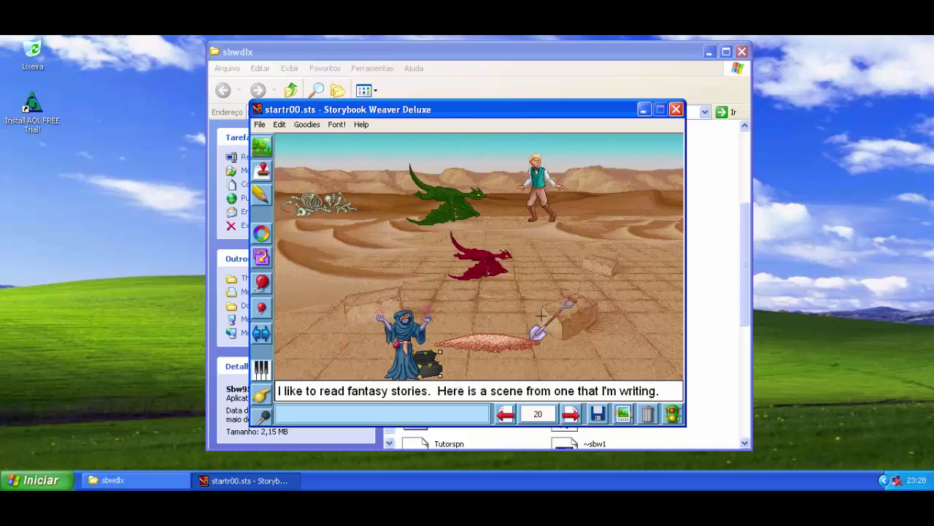
pyautogui.click(541, 315)
pyautogui.moveTo(575, 306); pyautogui.dragTo(536, 309)
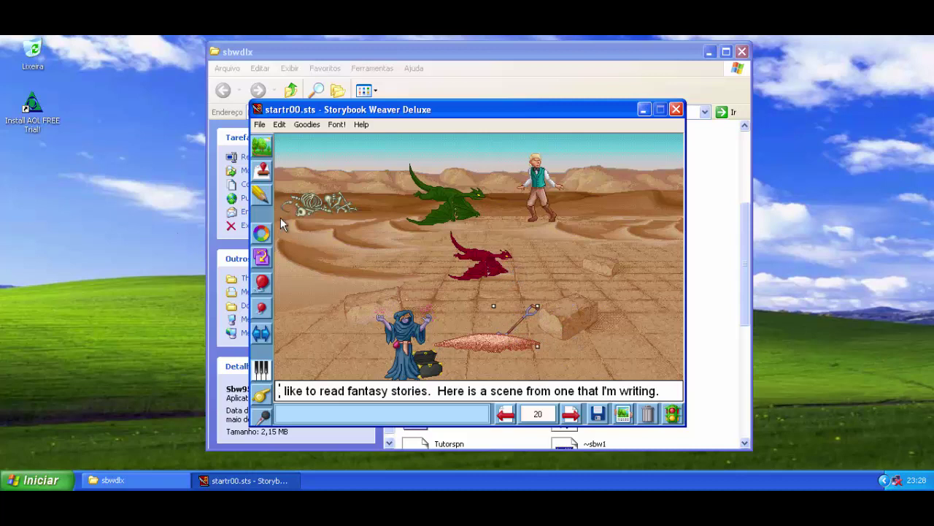
# - On page 21, flip the detective away from the coffin and swap the sides of the photographer and the gesturing policeman
pyautogui.click(571, 411)
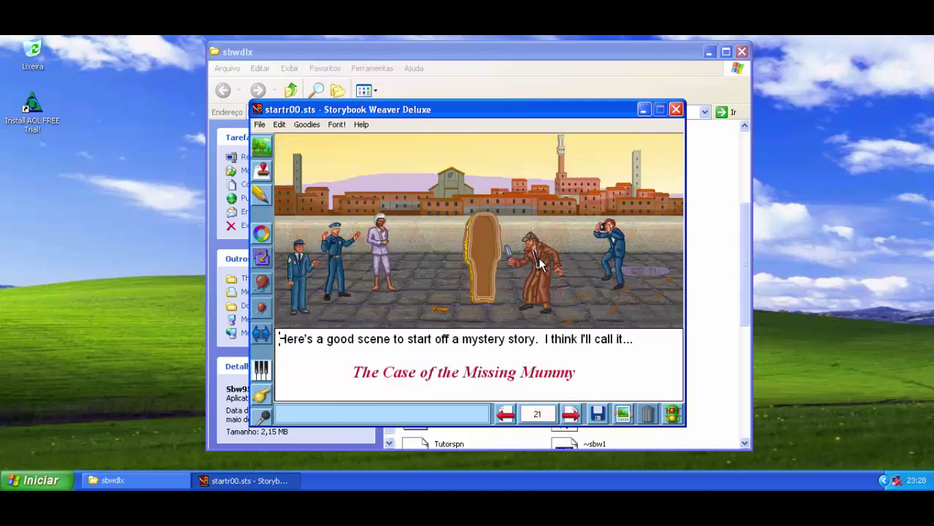
pyautogui.moveTo(539, 264); pyautogui.dragTo(555, 264)
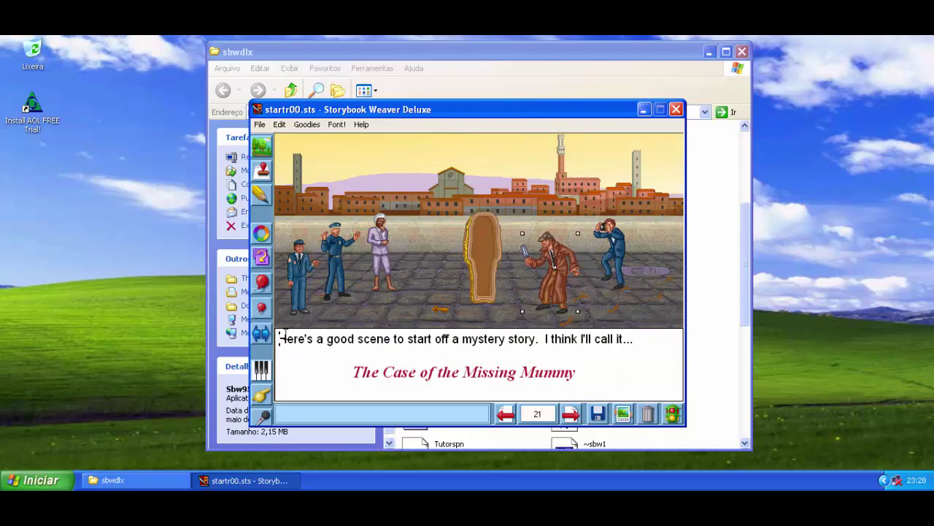
pyautogui.click(262, 333)
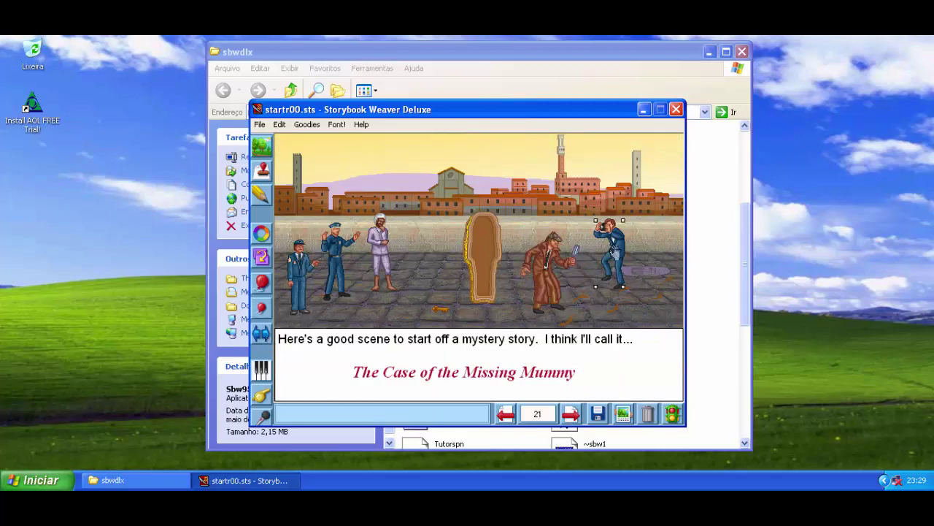
pyautogui.moveTo(613, 251); pyautogui.dragTo(440, 250)
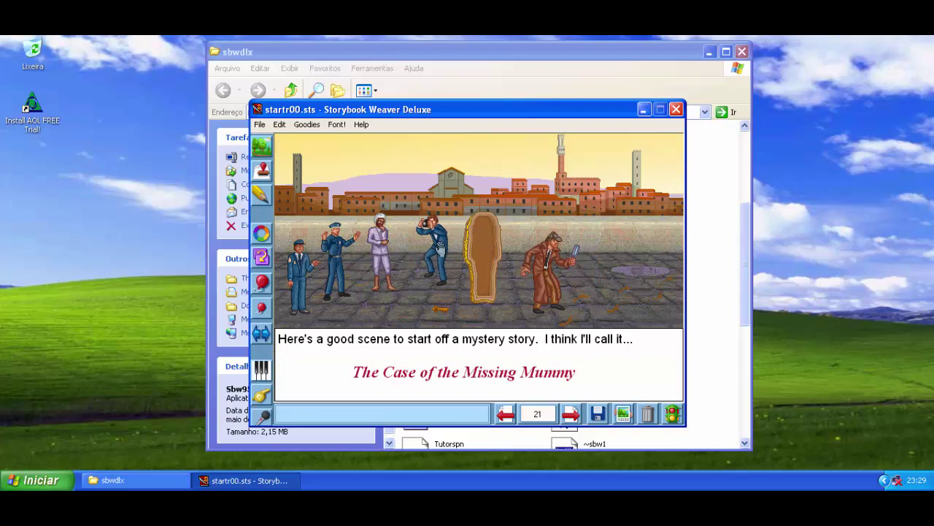
pyautogui.moveTo(332, 262); pyautogui.dragTo(609, 272)
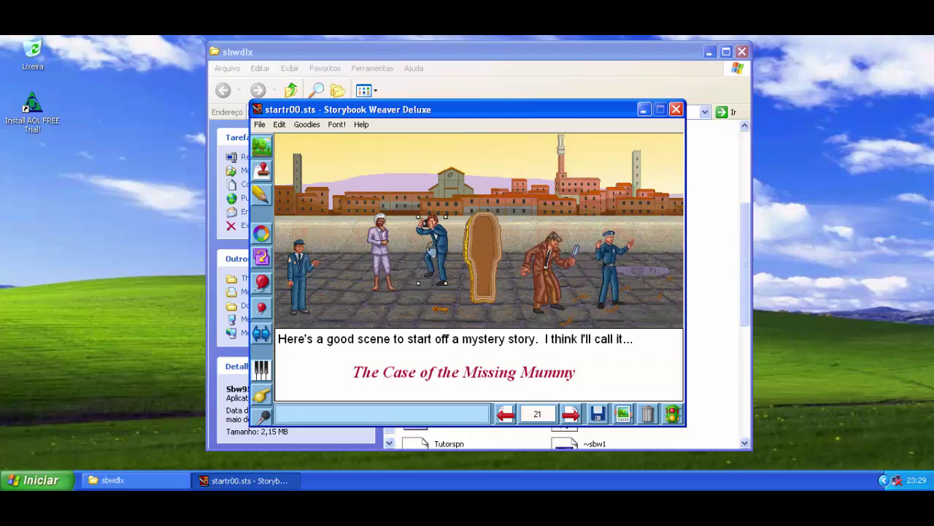
# - Place the man in white beside the remaining policeman, and flip the photographer to face the coffin, positioned just next to it
pyautogui.moveTo(430, 250); pyautogui.dragTo(332, 287)
pyautogui.moveTo(433, 252); pyautogui.dragTo(402, 276)
pyautogui.click(259, 336)
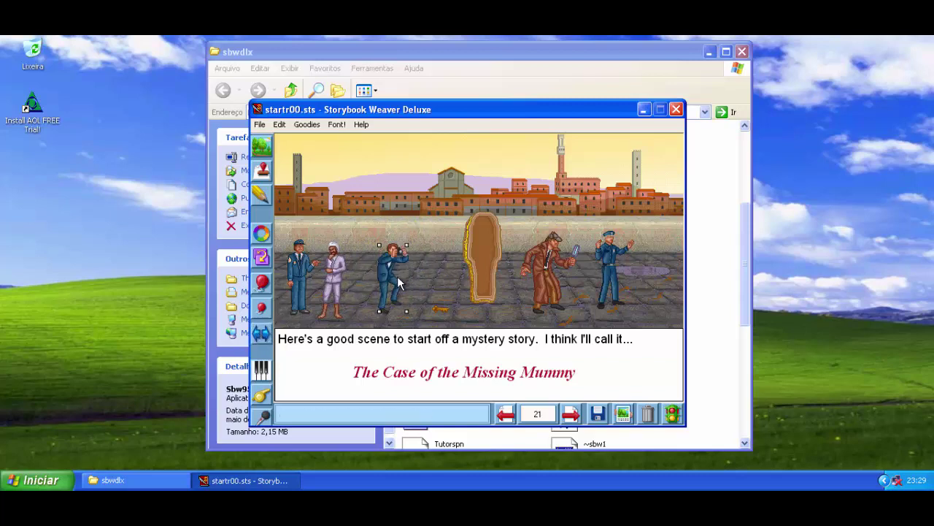
pyautogui.moveTo(398, 284); pyautogui.dragTo(436, 272)
pyautogui.click(572, 199)
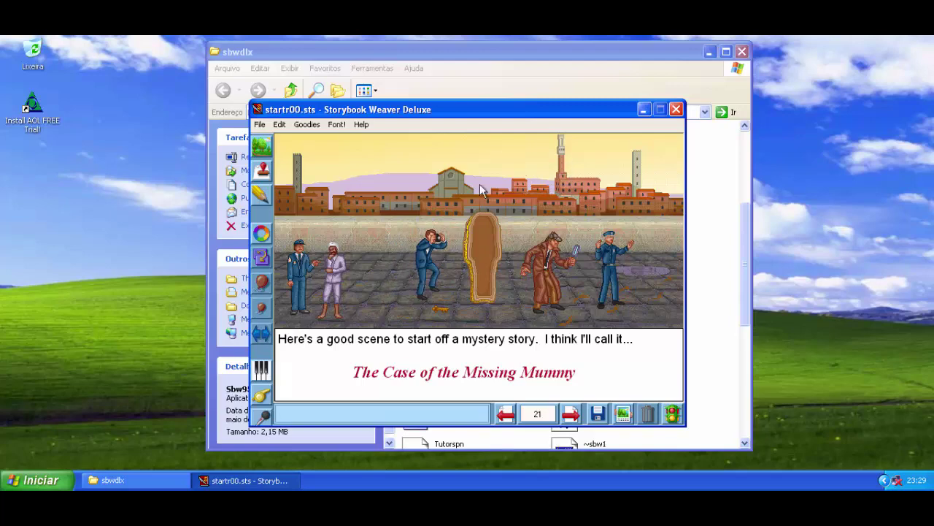
# - On page 22, rearrange the girl, boy and candy house along the path, and line up the loose candy cluster with the other two
pyautogui.click(578, 416)
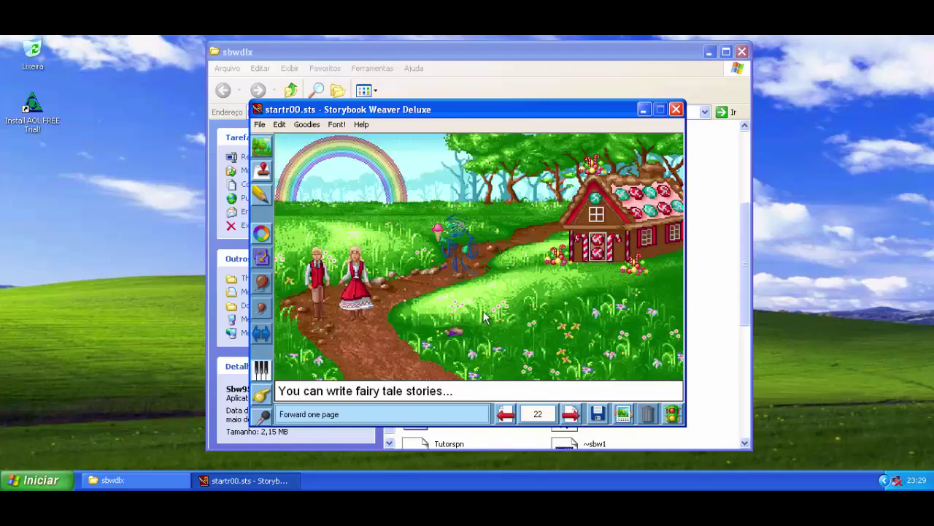
pyautogui.moveTo(358, 285); pyautogui.dragTo(489, 245)
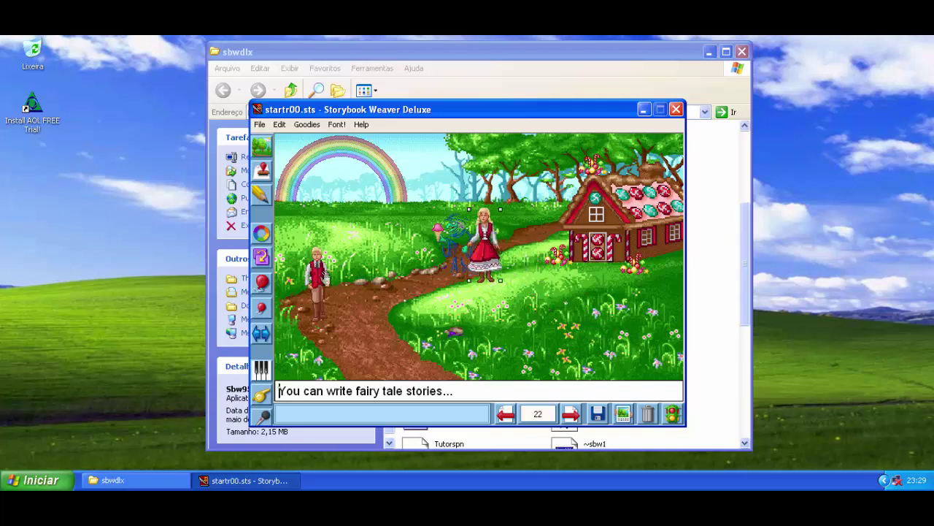
pyautogui.moveTo(327, 291); pyautogui.dragTo(407, 372)
pyautogui.moveTo(597, 239); pyautogui.dragTo(335, 284)
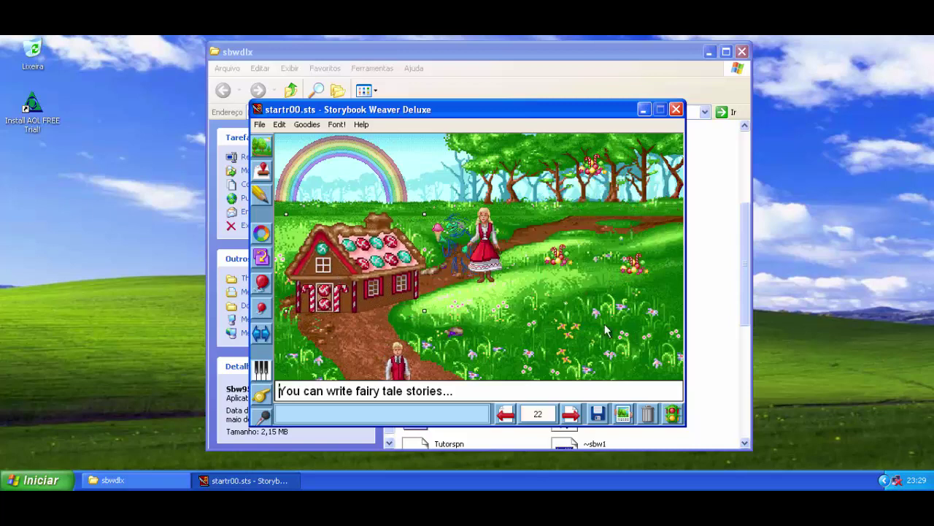
pyautogui.moveTo(592, 166); pyautogui.dragTo(595, 262)
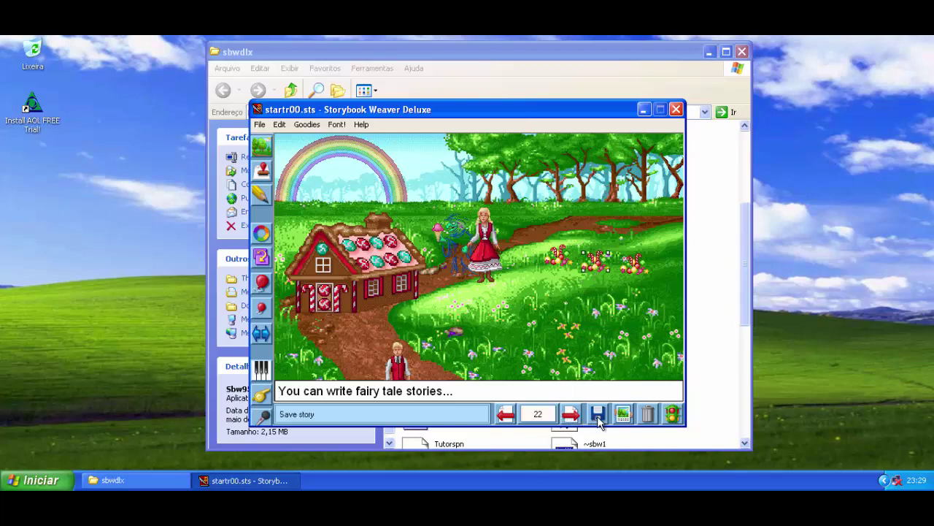
# - On page 23, move the biplane to the lower edge, the skydivers to the upper clouds, and the green parachute above the plane's tail
pyautogui.click(571, 414)
pyautogui.moveTo(405, 208); pyautogui.dragTo(387, 374)
pyautogui.moveTo(456, 339); pyautogui.dragTo(367, 217)
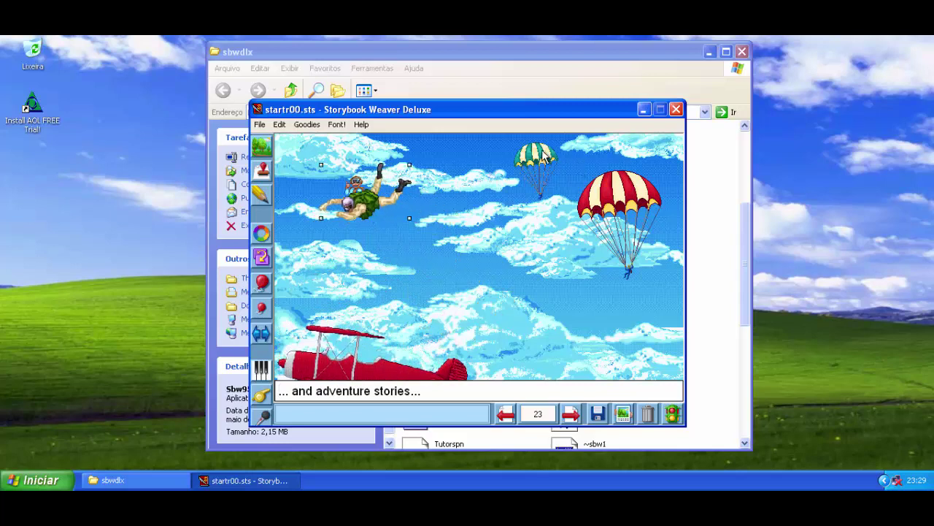
pyautogui.moveTo(544, 157); pyautogui.dragTo(438, 286)
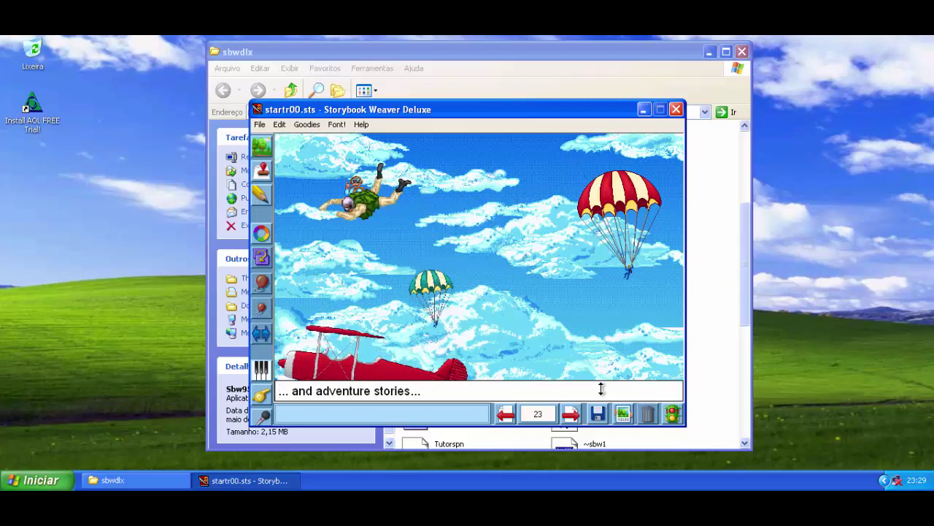
# - Look at page 24 and browse the blank pages at the end of the story, returning to page 25
pyautogui.click(571, 414)
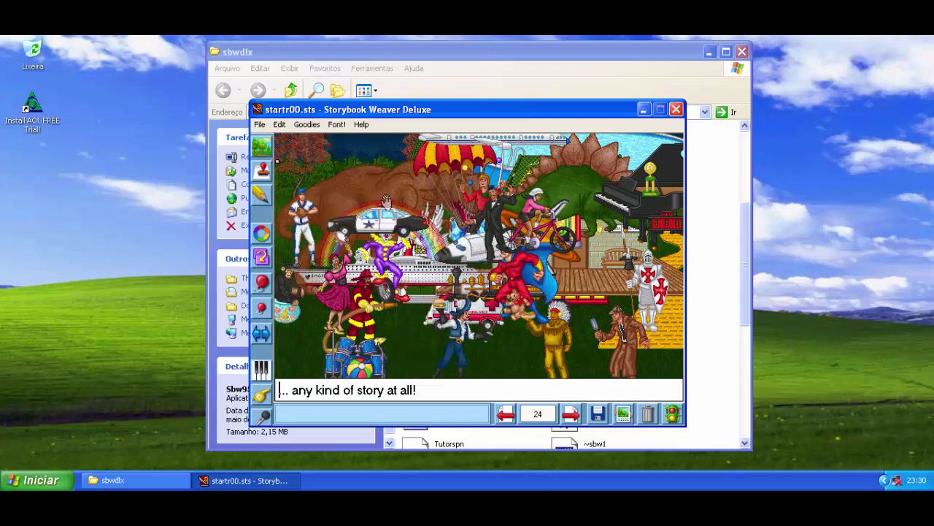
pyautogui.click(571, 414)
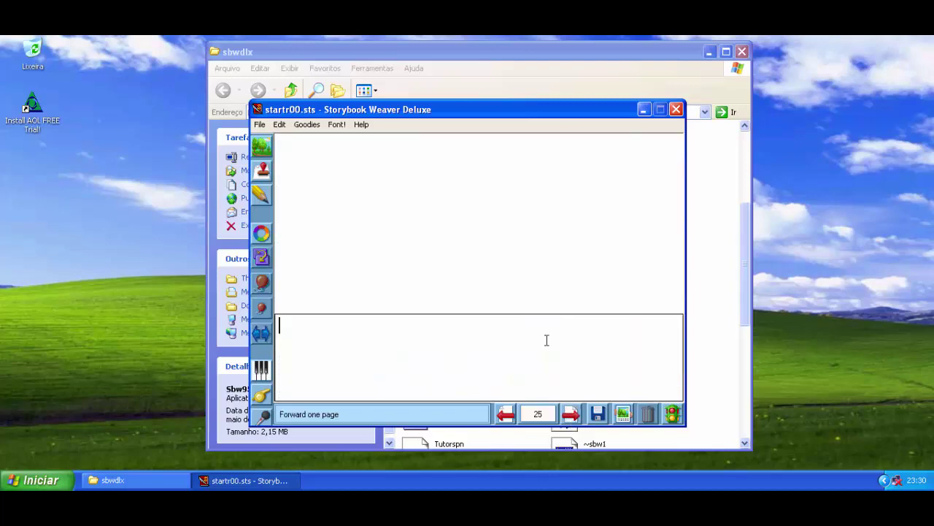
pyautogui.click(571, 414)
pyautogui.click(571, 427)
pyautogui.click(571, 427)
pyautogui.click(571, 427)
pyautogui.click(510, 416)
pyautogui.click(511, 415)
pyautogui.click(510, 416)
pyautogui.click(510, 416)
pyautogui.write("ihihihihihihihihi that's so funny")
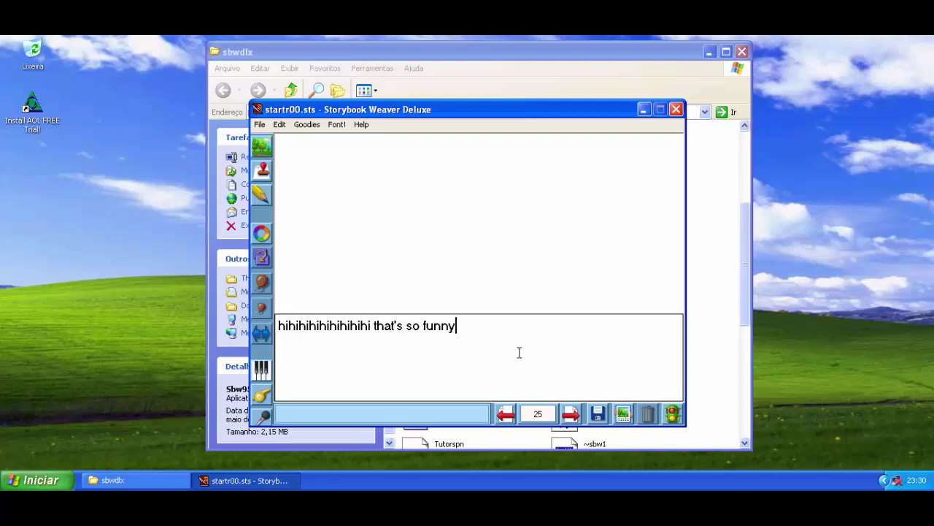
pyautogui.press('BackSpace')
pyautogui.press('BackSpace')
pyautogui.press('BackSpace')
pyautogui.press('BackSpace')
pyautogui.press('BackSpace')
pyautogui.press('BackSpace')
pyautogui.press('BackSpace')
pyautogui.press('BackSpace')
pyautogui.press('BackSpace')
pyautogui.press('BackSpace')
pyautogui.press('BackSpace')
pyautogui.press('BackSpace')
pyautogui.press('BackSpace')
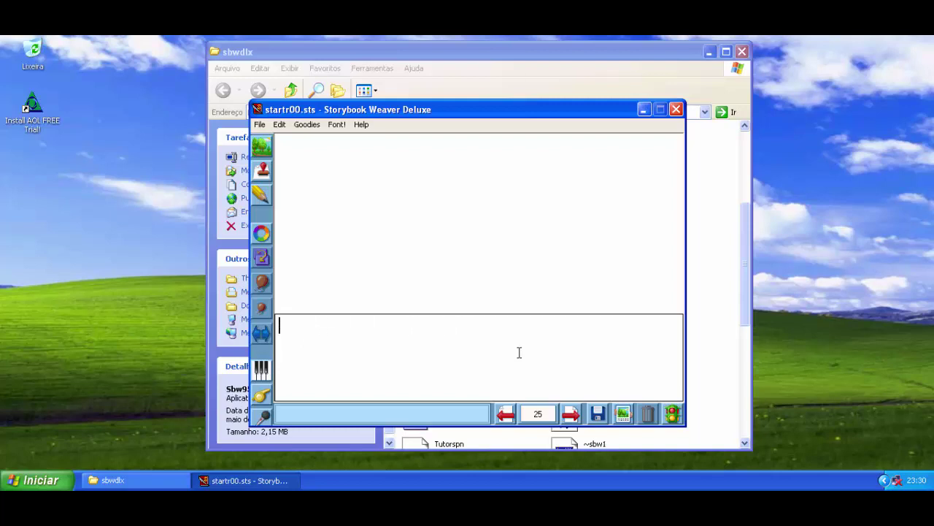
# - Close the sample story and restart the program from Sbw95 in the sbwdlx folder
pyautogui.click(673, 415)
pyautogui.click(482, 301)
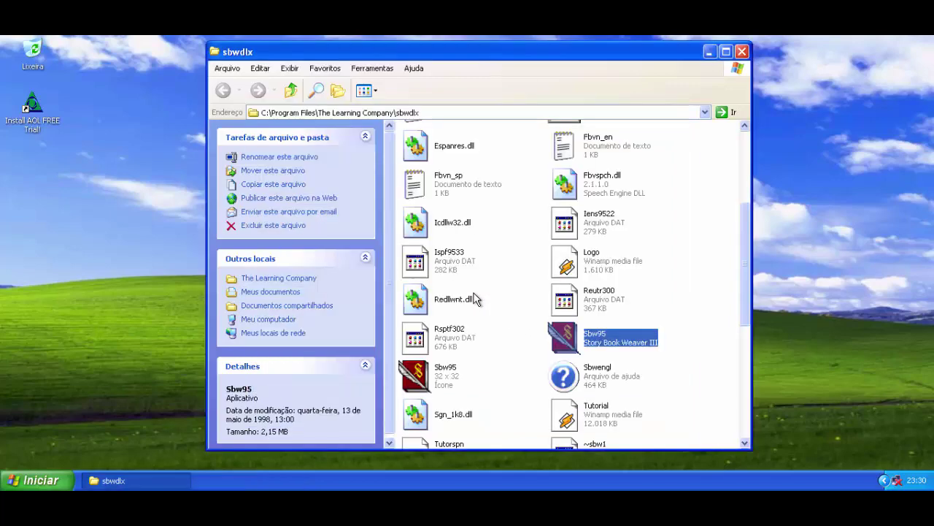
pyautogui.doubleClick(611, 346)
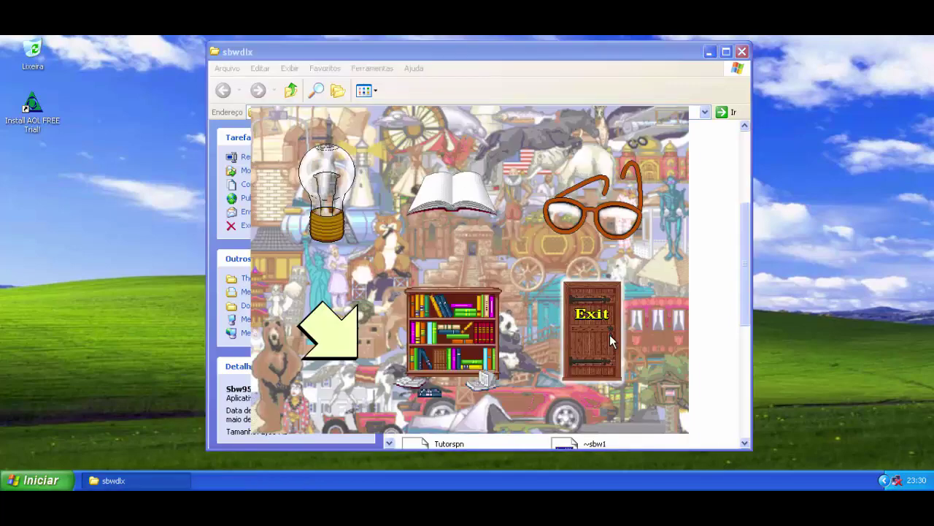
# - Open a new blank story at its title page and return to the main menu
pyautogui.click(469, 206)
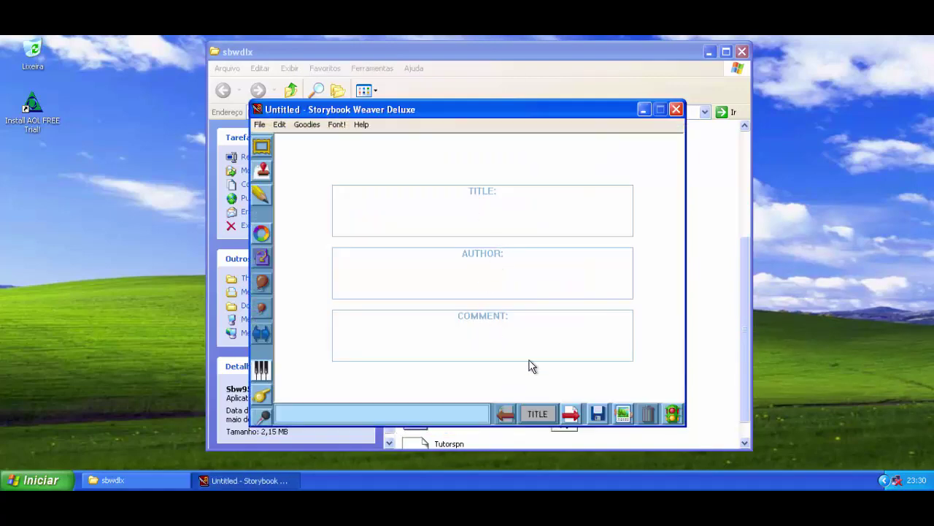
pyautogui.click(671, 415)
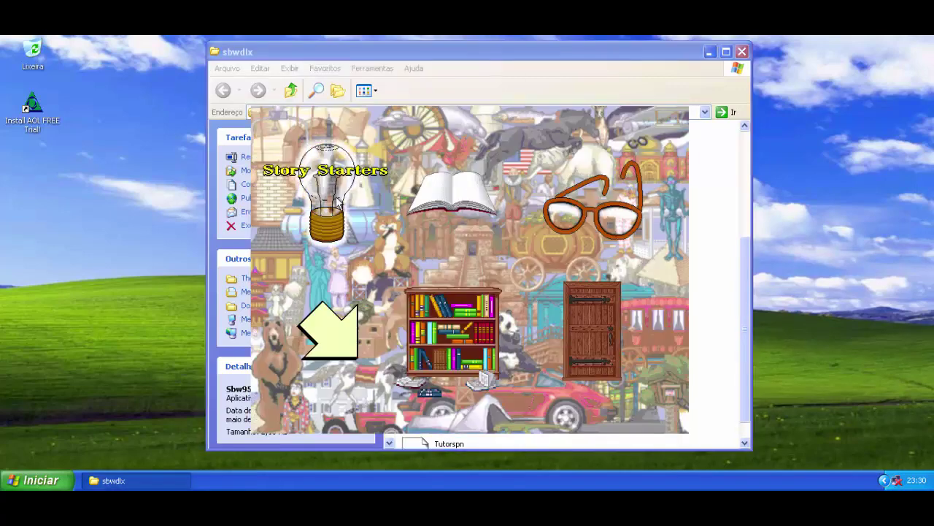
# - Browse the Story Starters, open "Cómo usar el Storybook Weaver" and look through its first pages
pyautogui.click(332, 198)
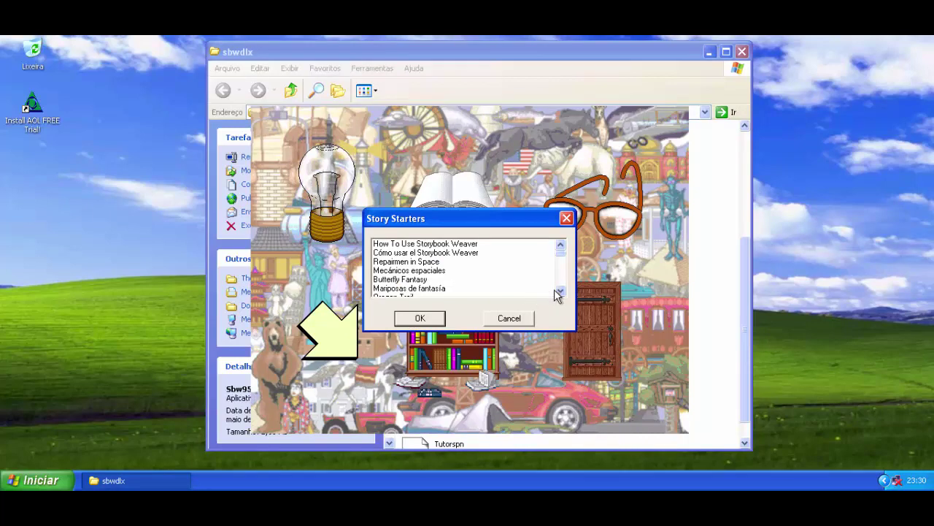
pyautogui.scroll(-4, 560, 290)
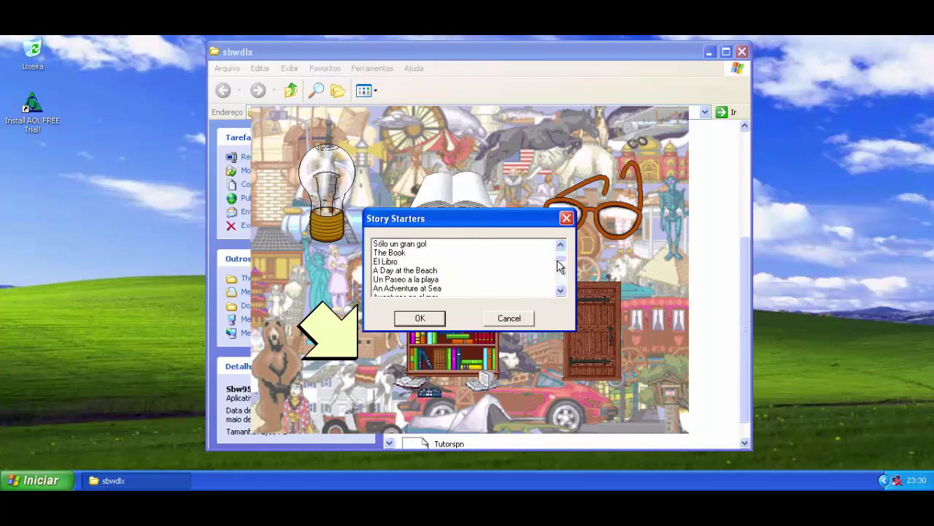
pyautogui.moveTo(560, 265); pyautogui.dragTo(563, 236)
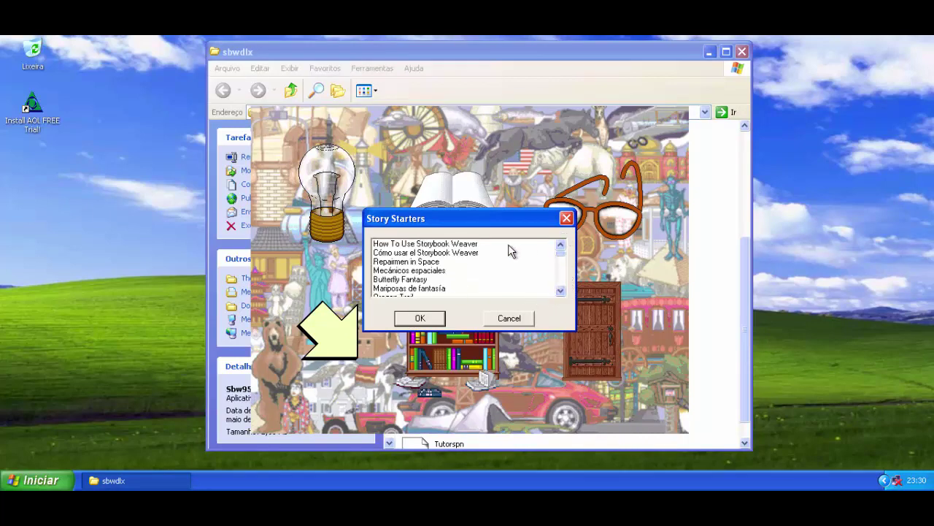
pyautogui.doubleClick(449, 256)
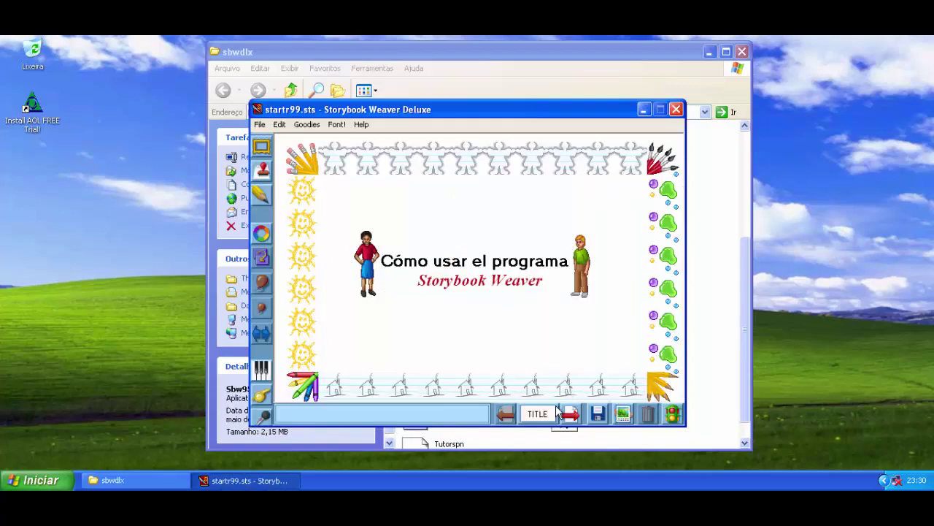
pyautogui.click(570, 423)
pyautogui.click(571, 423)
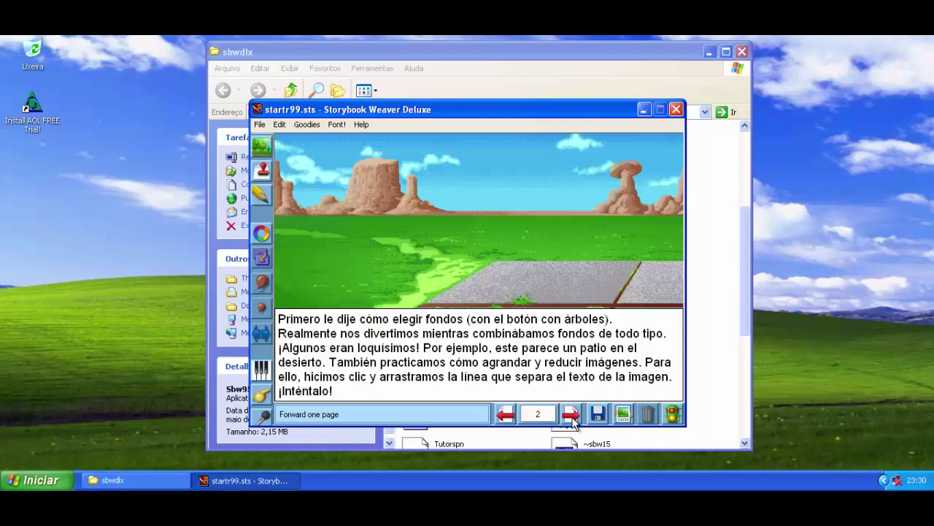
pyautogui.click(572, 422)
# - Leave the Spanish guide and open the "Repairmen in Space" story starter
pyautogui.click(672, 416)
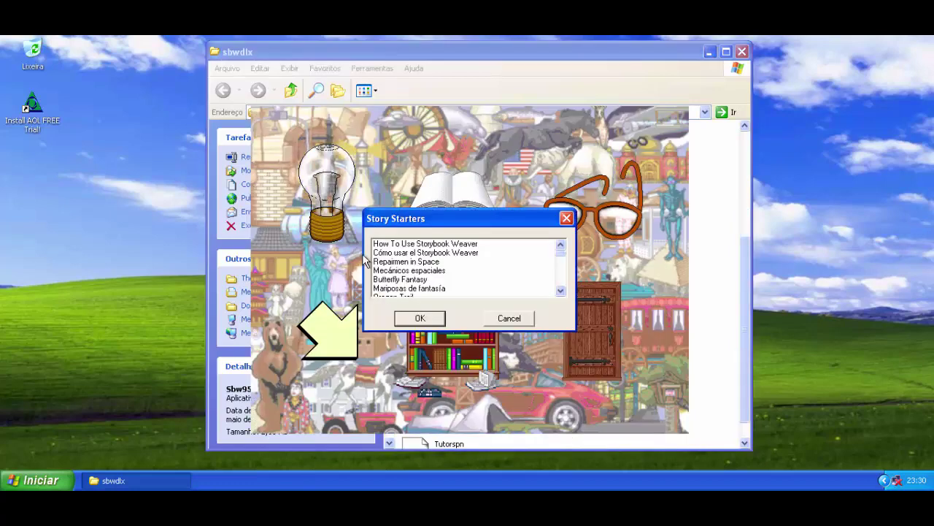
pyautogui.click(411, 262)
pyautogui.click(438, 318)
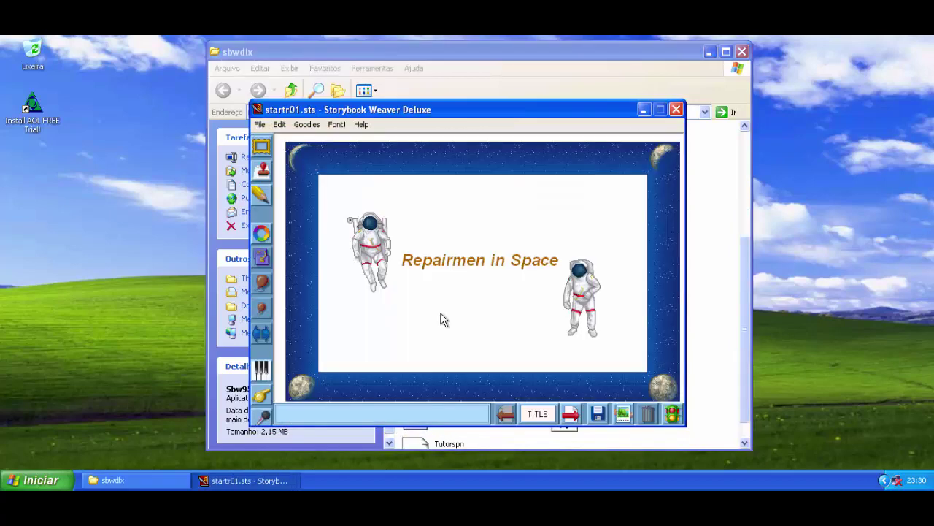
# - View page 1 of the "Repairmen in Space" starter, and leave it to start a new blank story
pyautogui.click(569, 415)
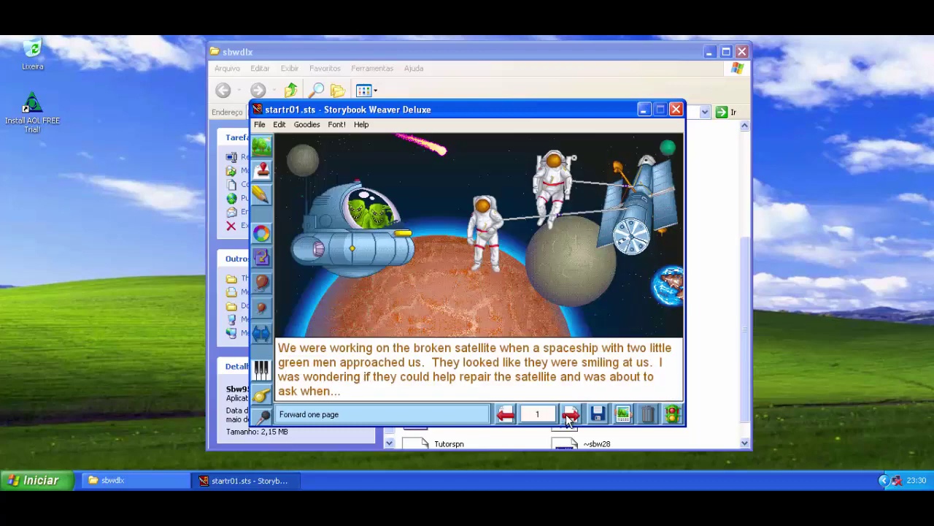
pyautogui.click(672, 415)
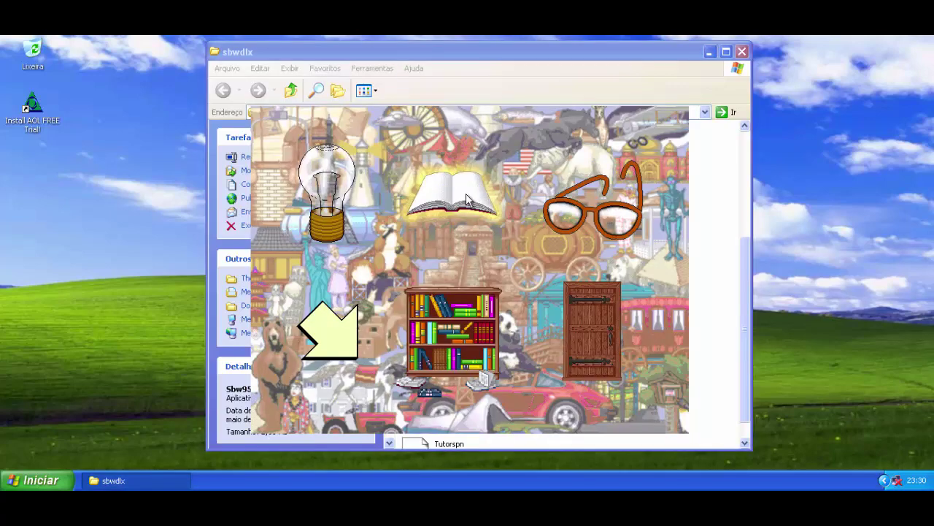
pyautogui.click(467, 198)
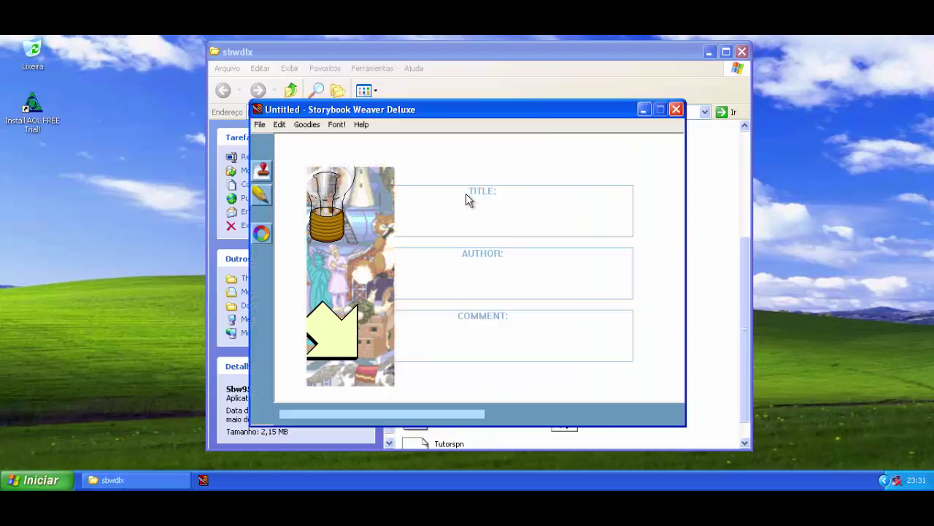
# - Look through the blank story's first two pages, return to the title page and enter the title "Game"
pyautogui.click(569, 419)
pyautogui.click(572, 417)
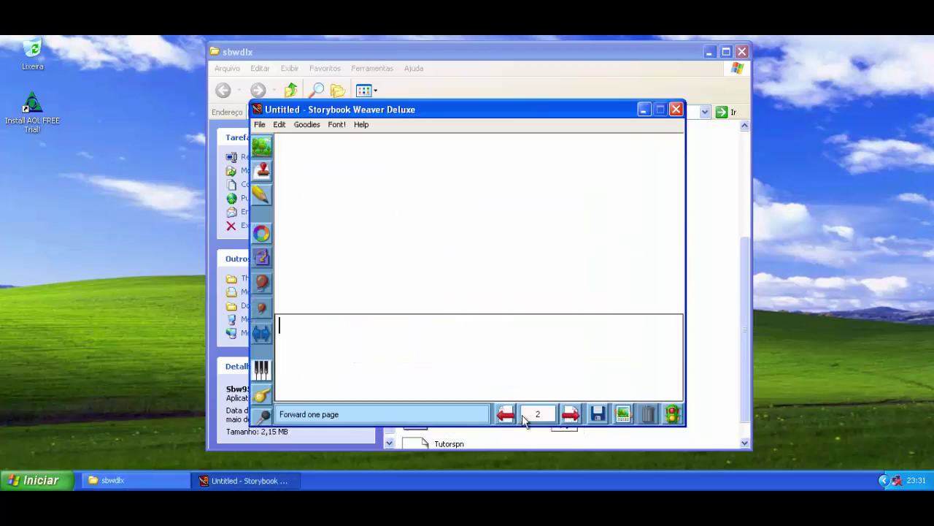
pyautogui.click(506, 415)
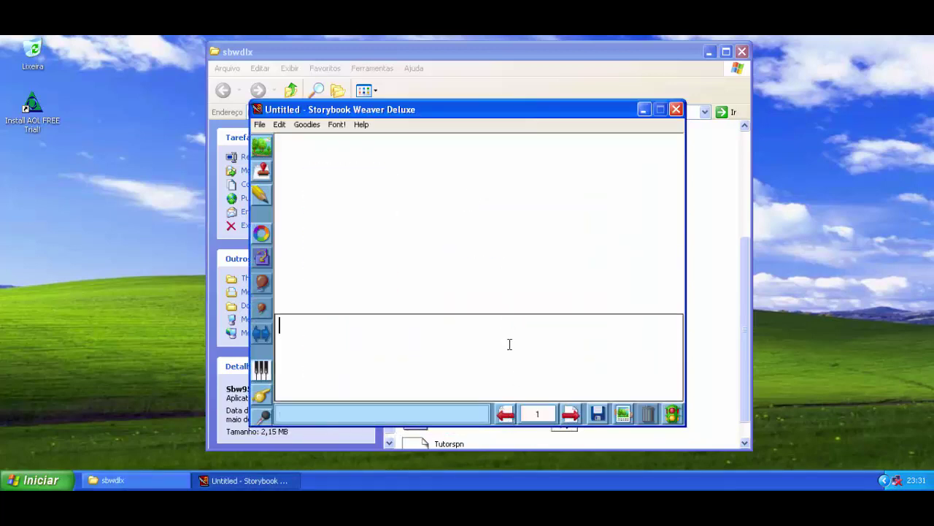
pyautogui.click(511, 417)
pyautogui.click(495, 220)
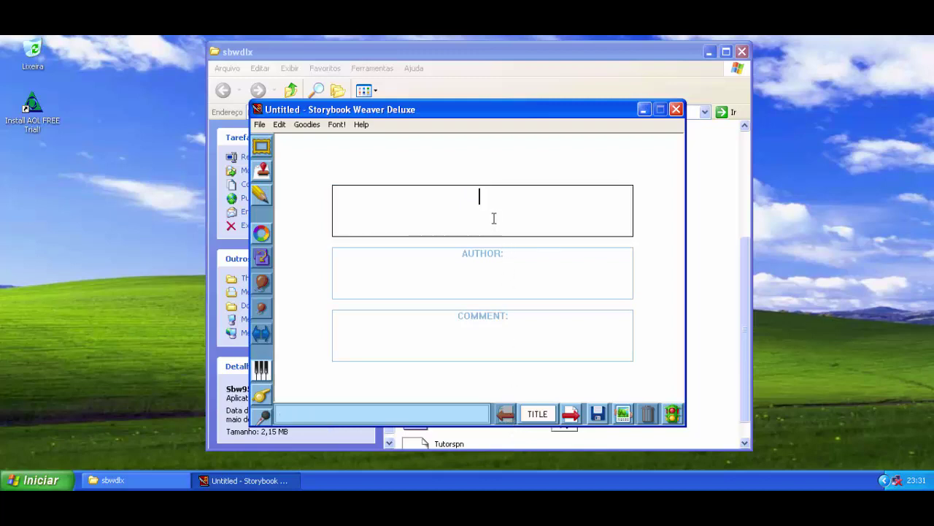
pyautogui.write('Game')
# - Enter "Jogos Clássicos e Antigos" as the author and "Test" as the comment on the title page
pyautogui.click(491, 265)
pyautogui.write('Jog')
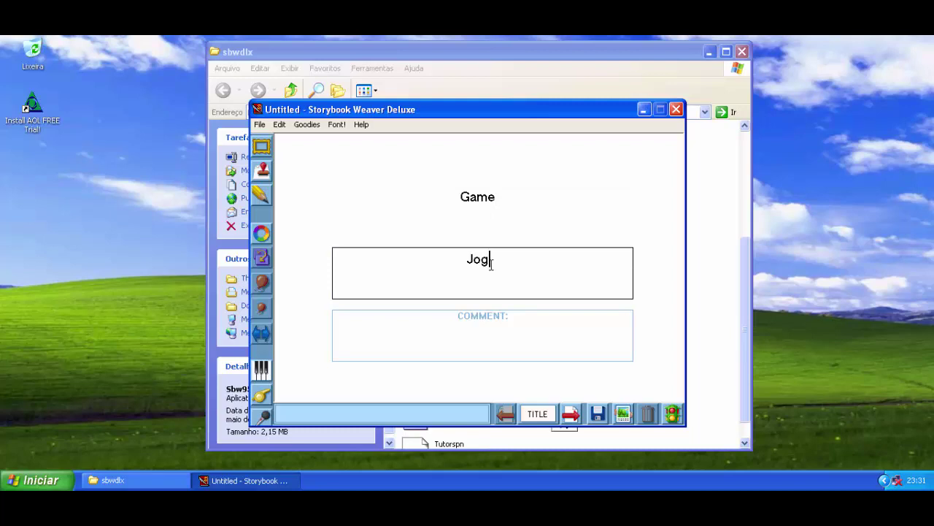
pyautogui.write('os Clás')
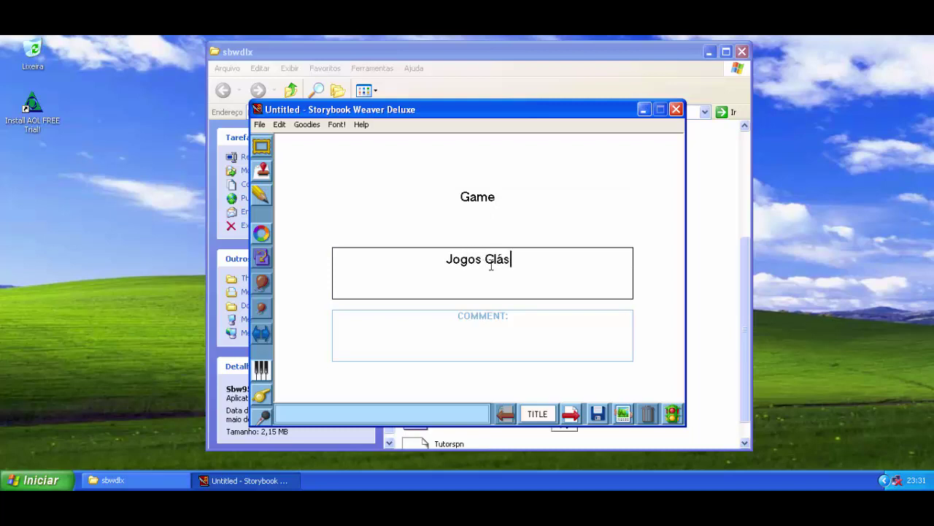
pyautogui.write('sicos e A')
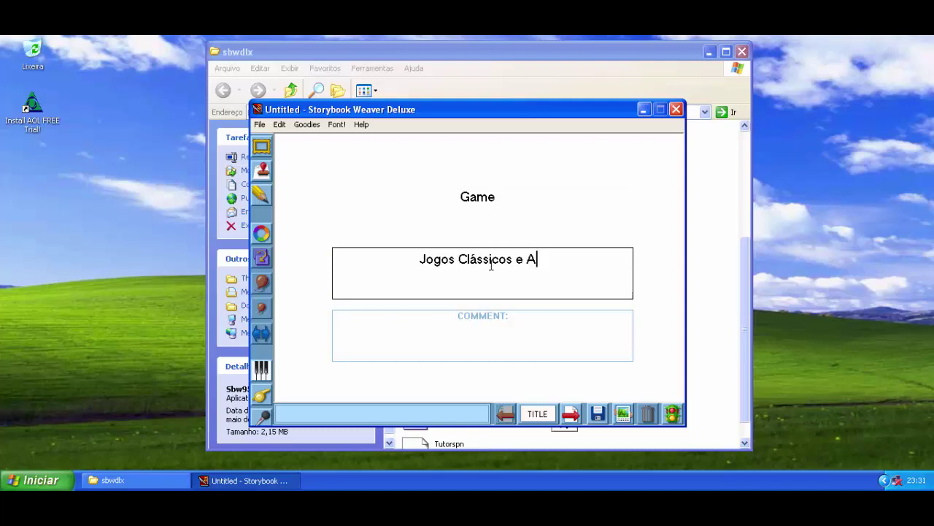
pyautogui.write('ntigos')
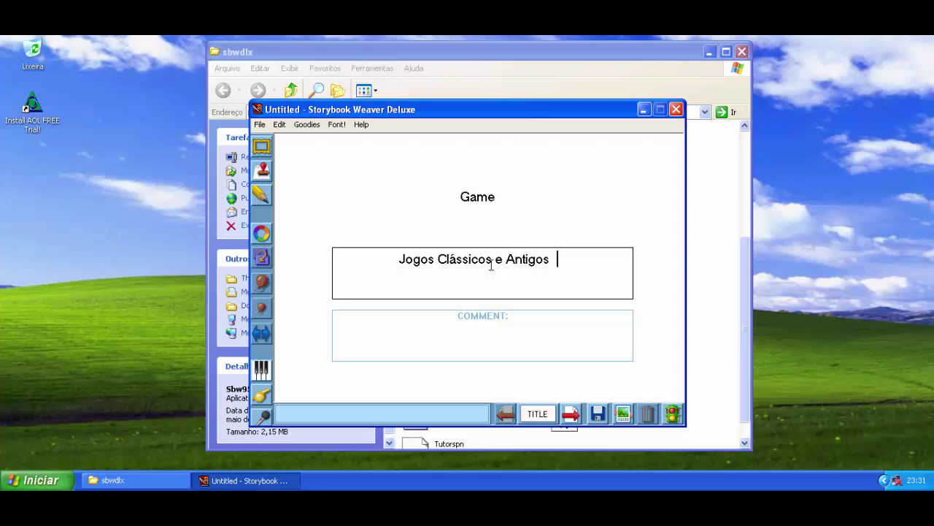
pyautogui.press('BackSpace')
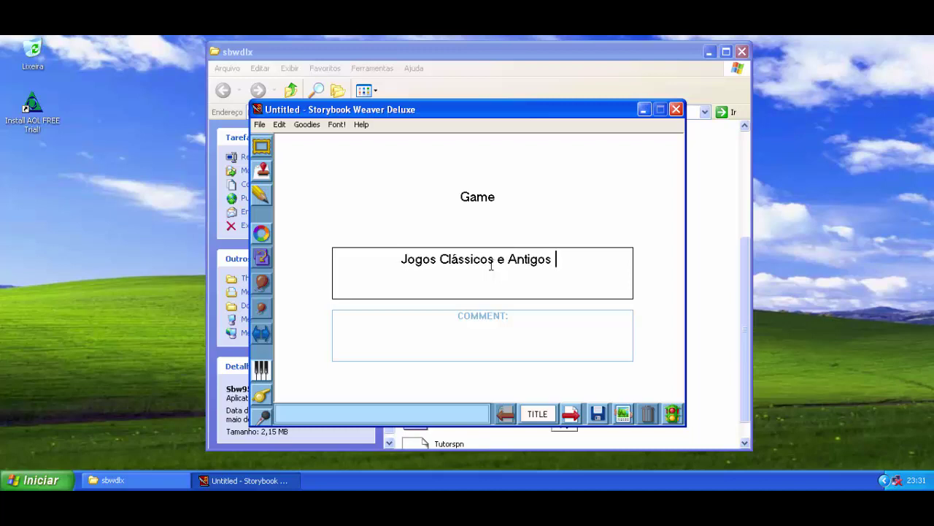
pyautogui.press('BackSpace')
pyautogui.press('BackSpace')
pyautogui.write('s')
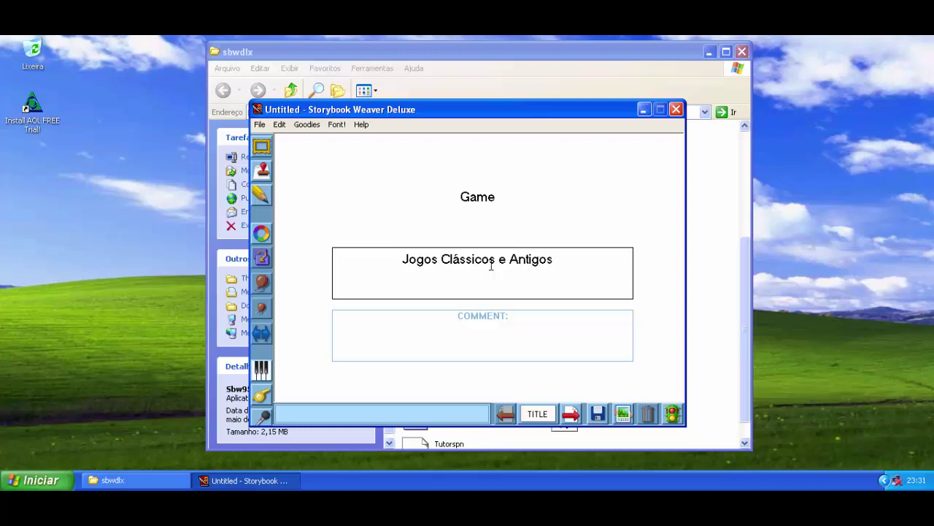
pyautogui.click(504, 321)
pyautogui.write('Test')
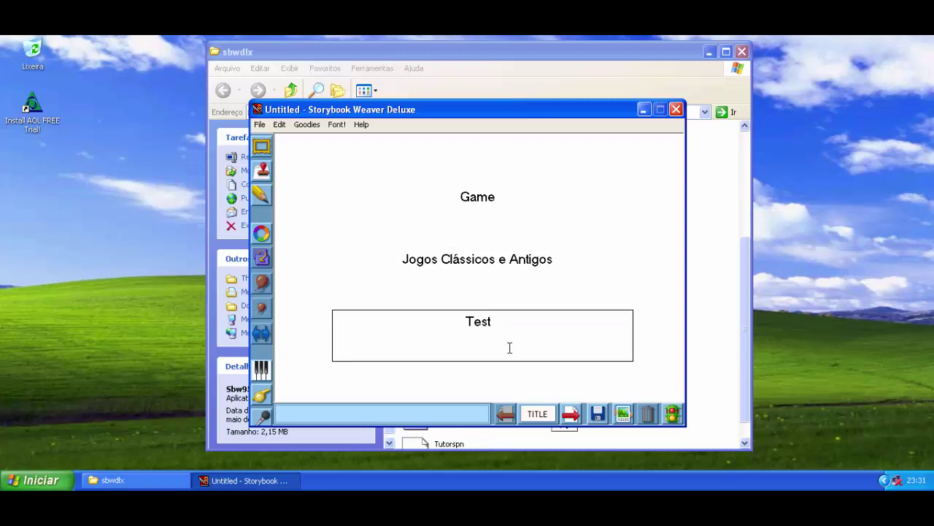
# - Give page 1 the backyard scenery with trees and wooden fence, combined with the grass and stone patio ground
pyautogui.click(569, 413)
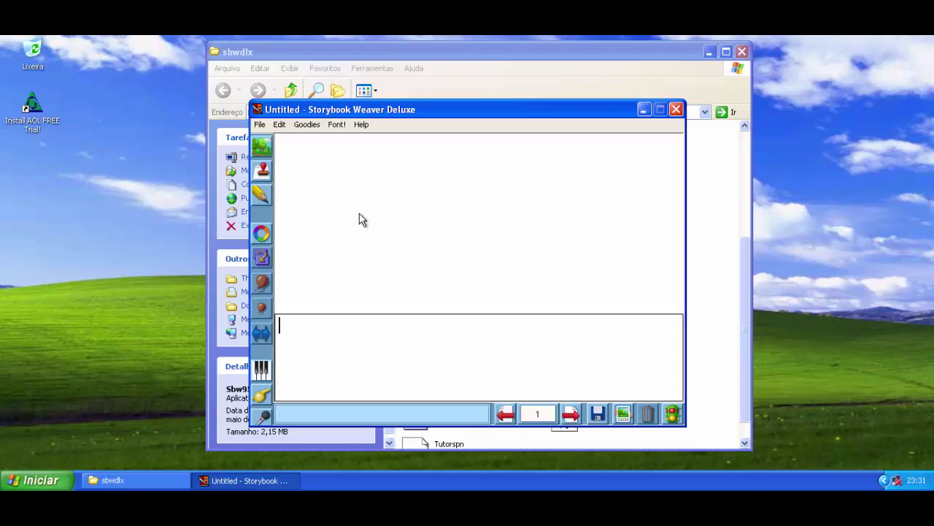
pyautogui.click(262, 146)
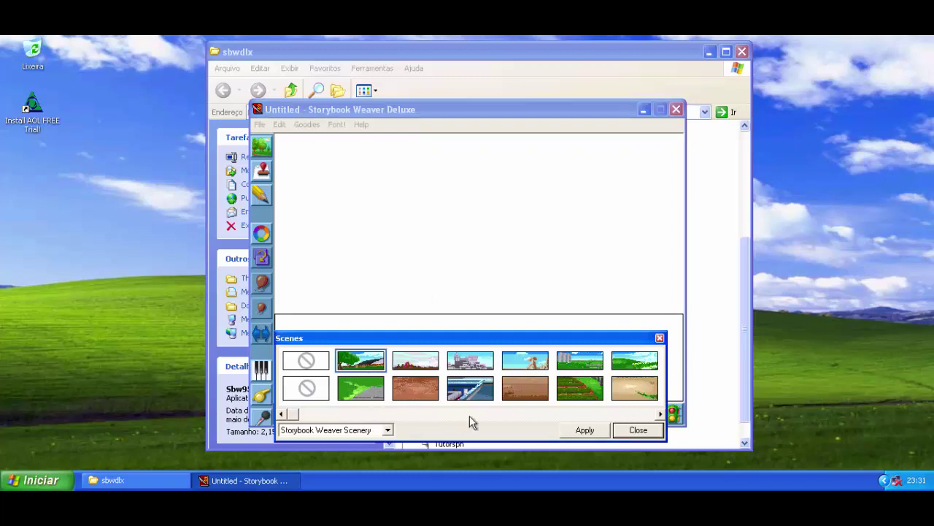
pyautogui.click(569, 429)
pyautogui.click(360, 388)
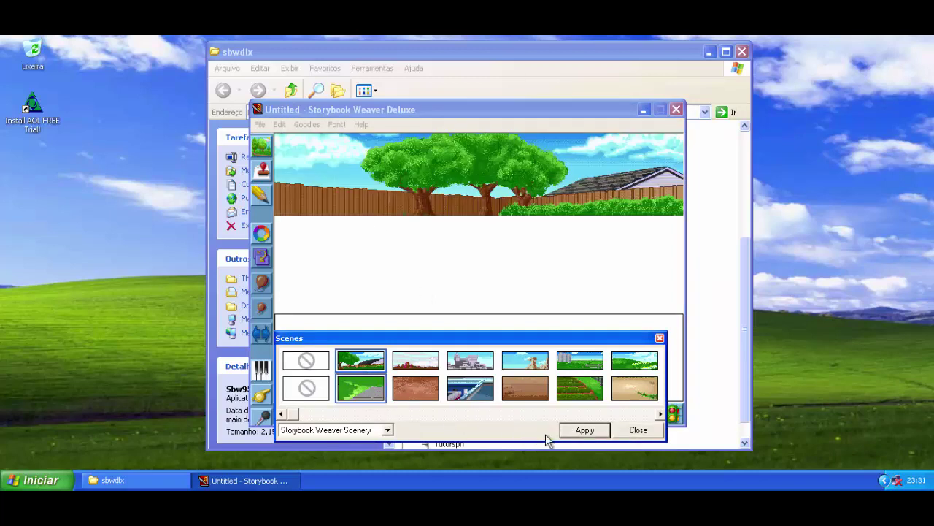
pyautogui.click(585, 431)
pyautogui.click(638, 430)
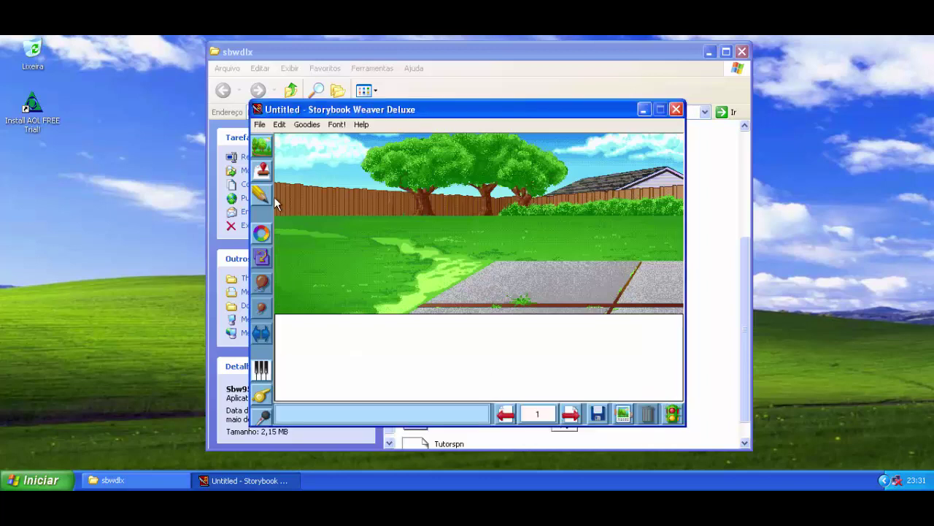
# - Add the flat American flag from the Decor / Accessories objects and place it against the wooden fence beside the trees
pyautogui.click(261, 169)
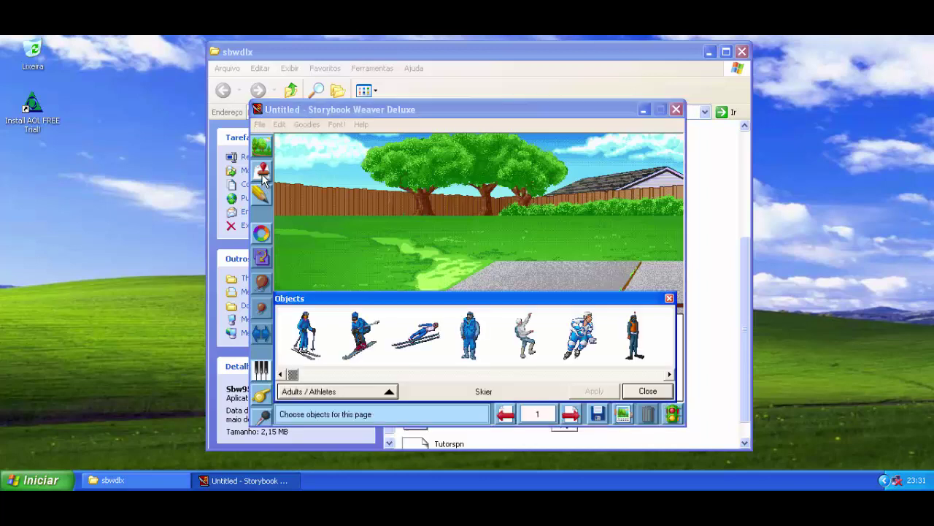
pyautogui.click(319, 392)
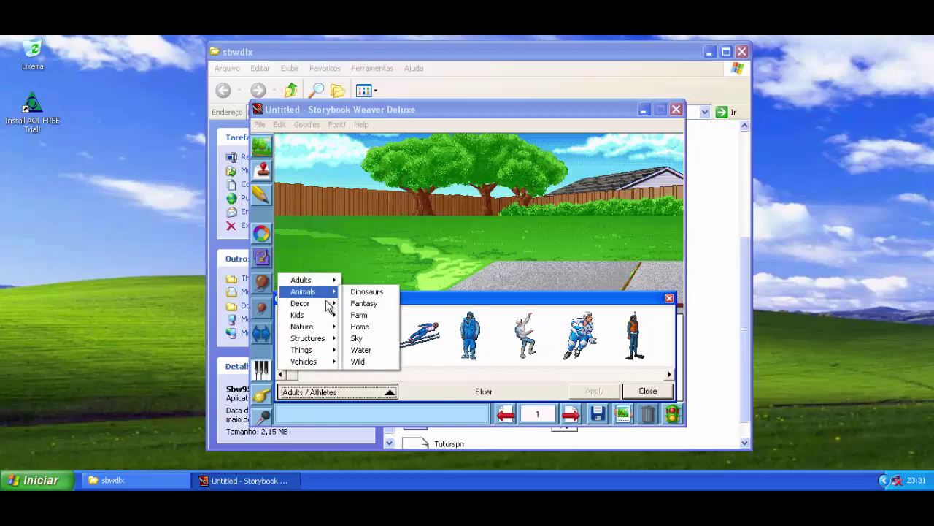
pyautogui.moveTo(325, 328)
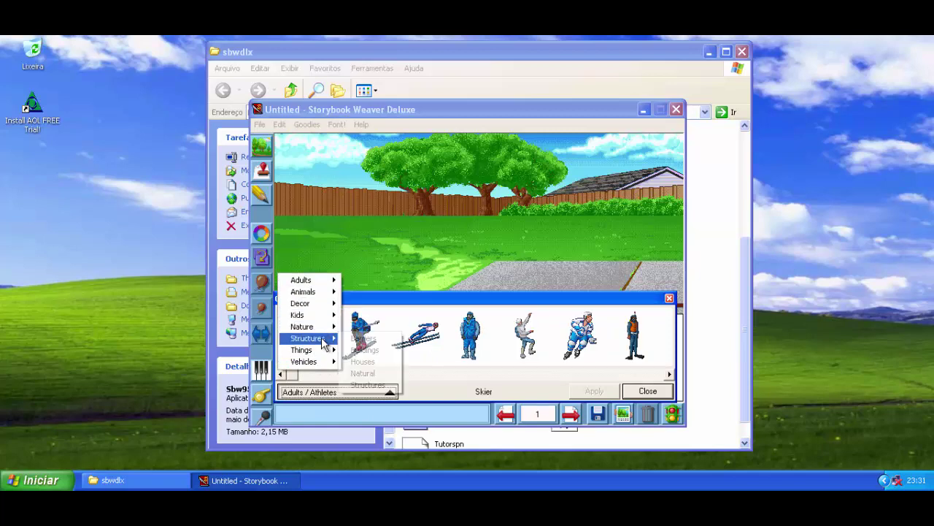
pyautogui.moveTo(326, 367)
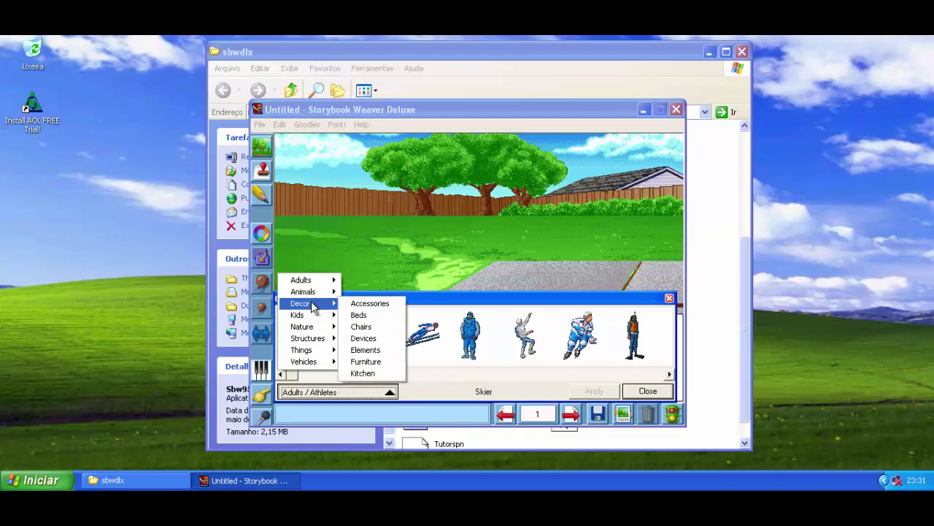
pyautogui.click(369, 303)
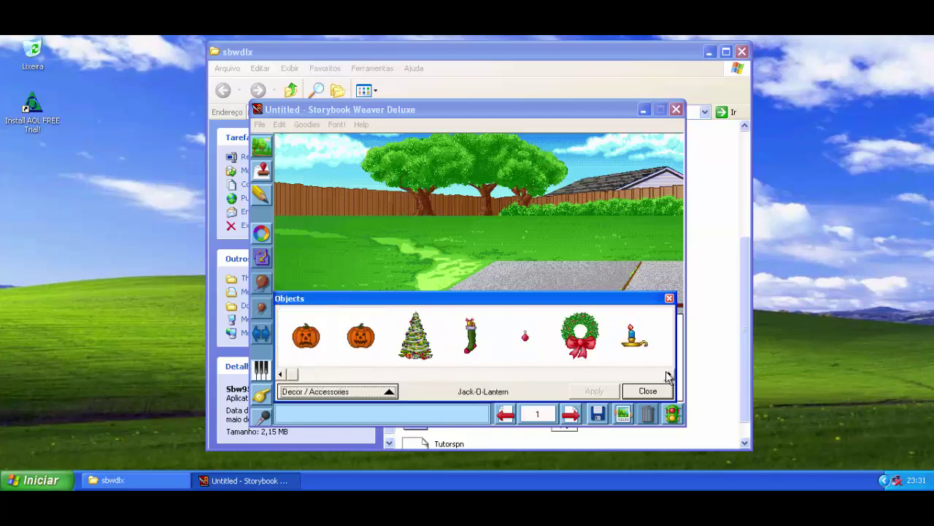
pyautogui.moveTo(667, 375); pyautogui.dragTo(671, 376)
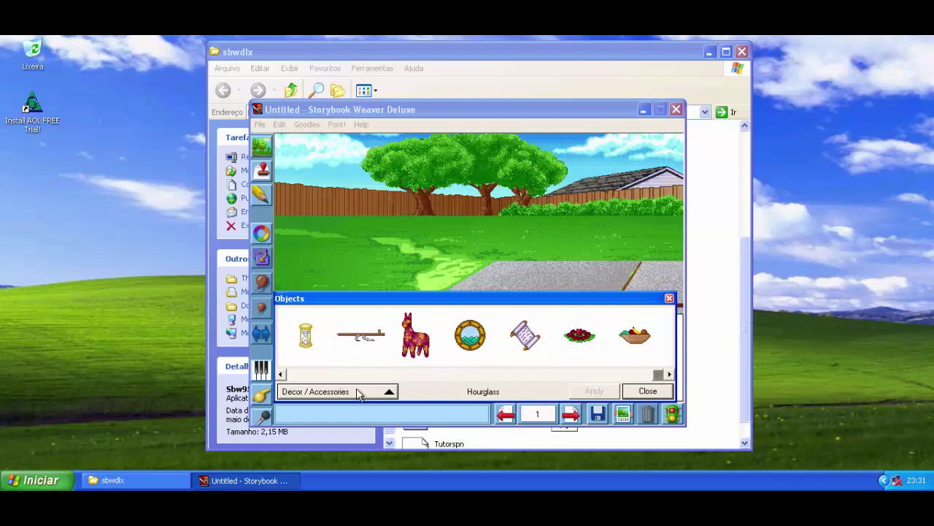
pyautogui.moveTo(286, 374); pyautogui.dragTo(285, 375)
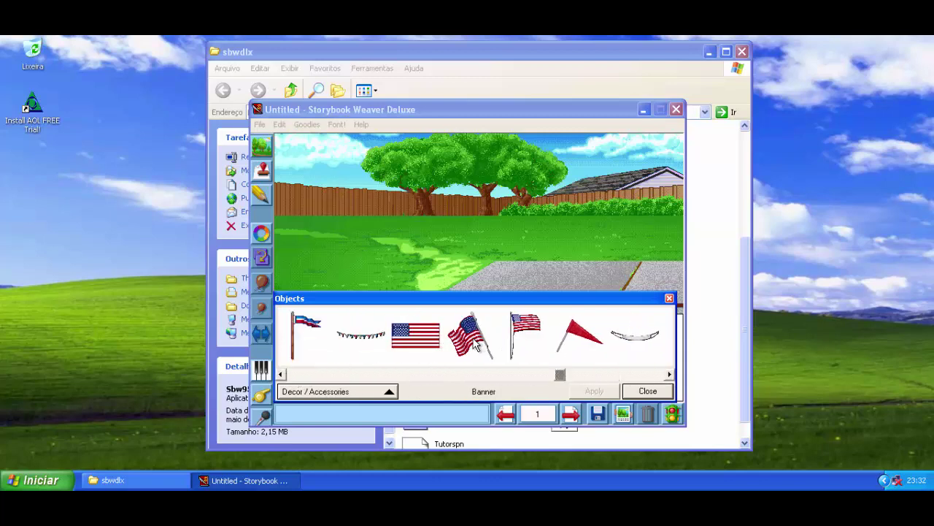
pyautogui.click(417, 348)
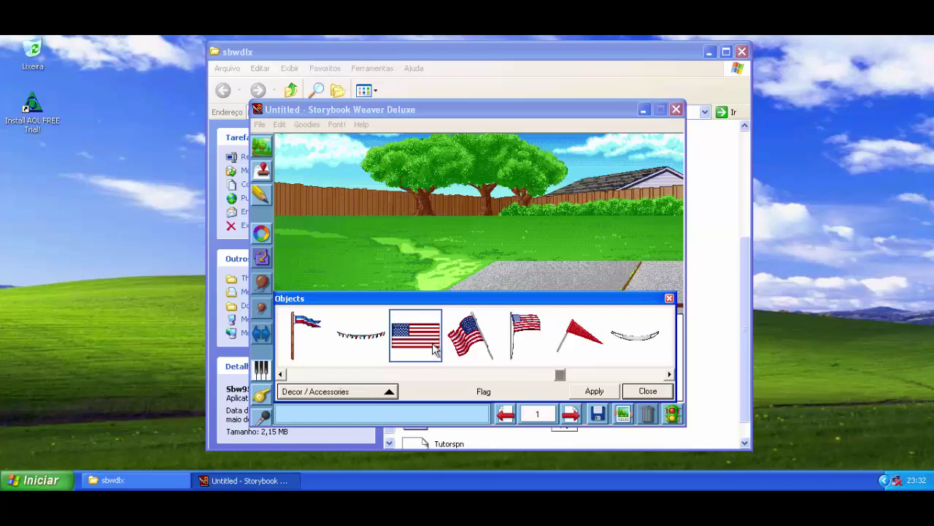
pyautogui.click(594, 390)
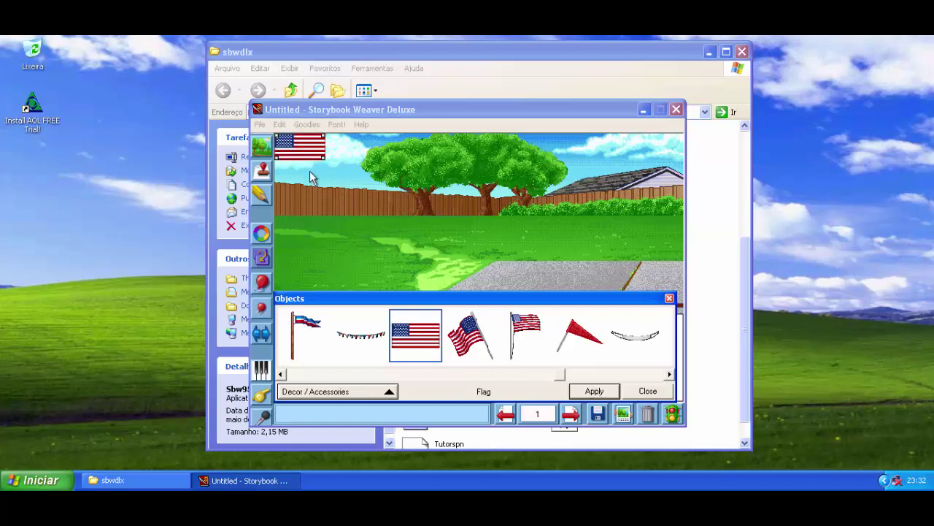
pyautogui.moveTo(308, 151); pyautogui.dragTo(338, 207)
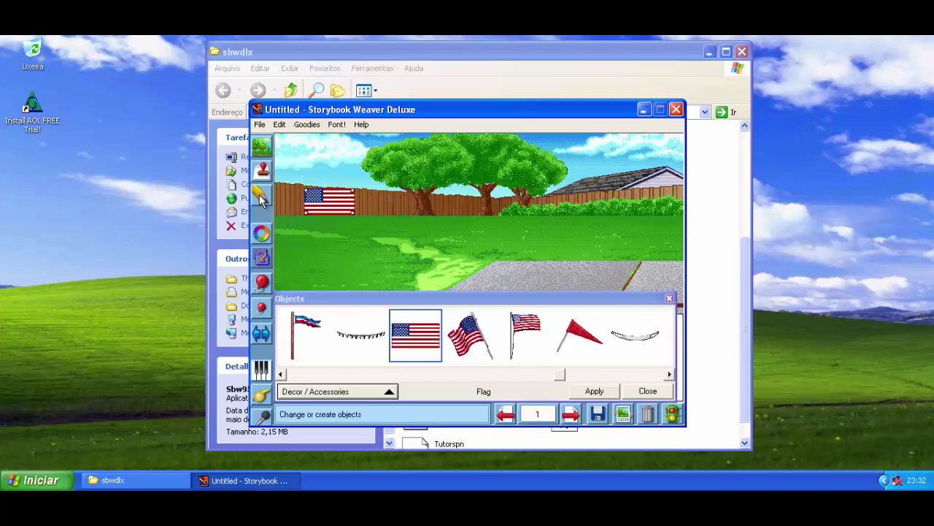
# - Try pale pink as the flag's Color 1 and replace it with blue
pyautogui.click(262, 232)
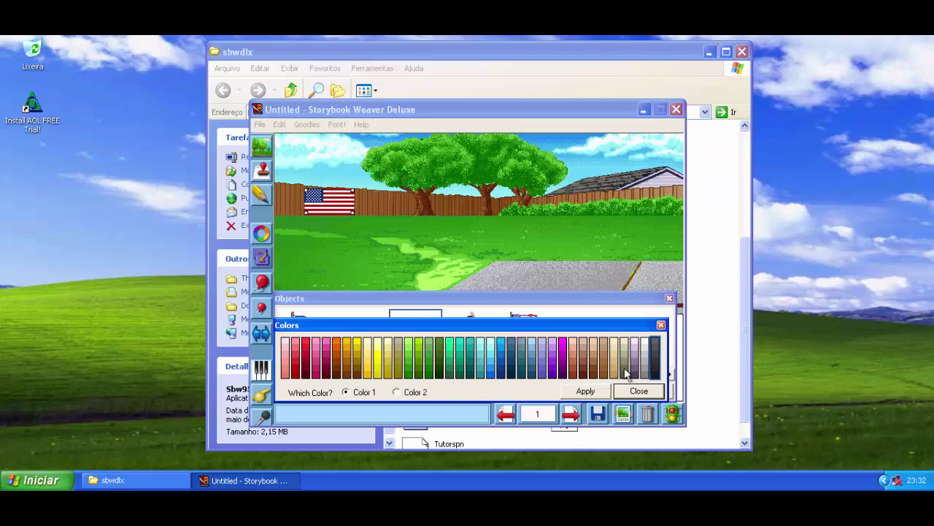
pyautogui.click(286, 372)
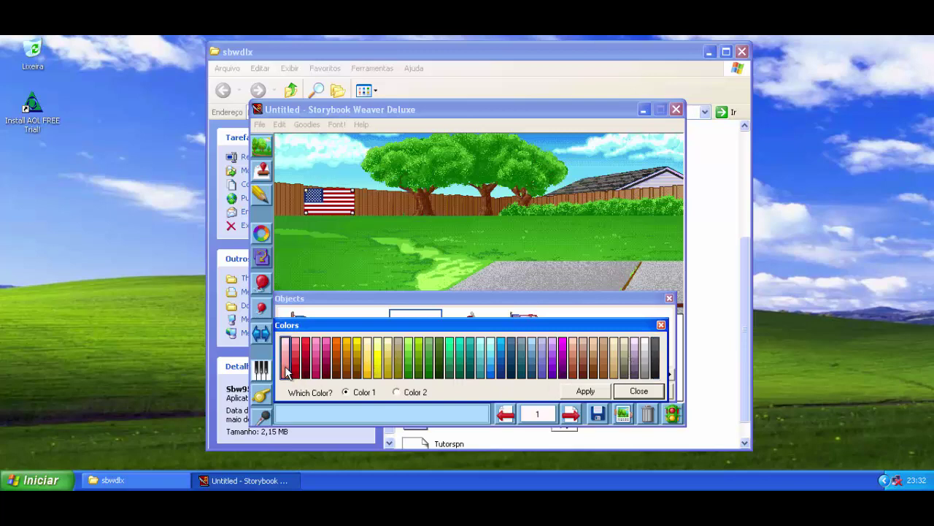
pyautogui.click(571, 393)
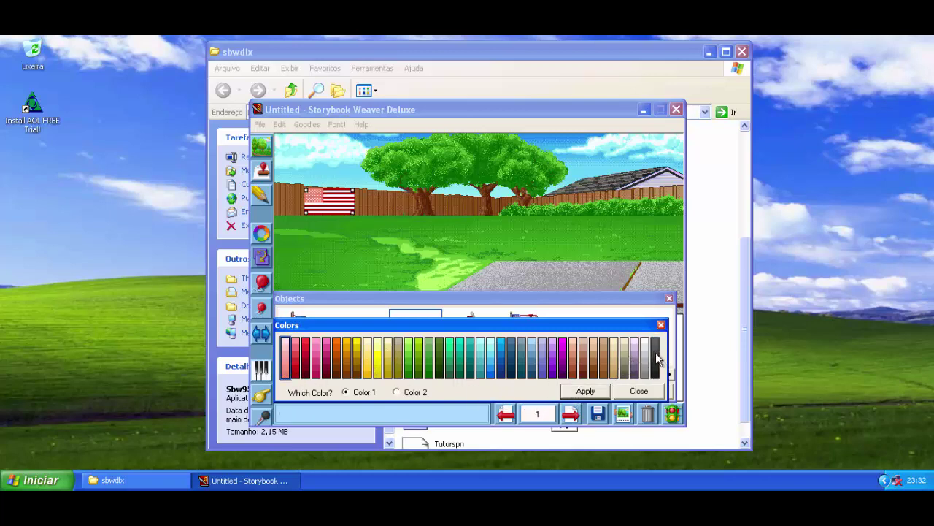
pyautogui.click(500, 355)
pyautogui.click(576, 393)
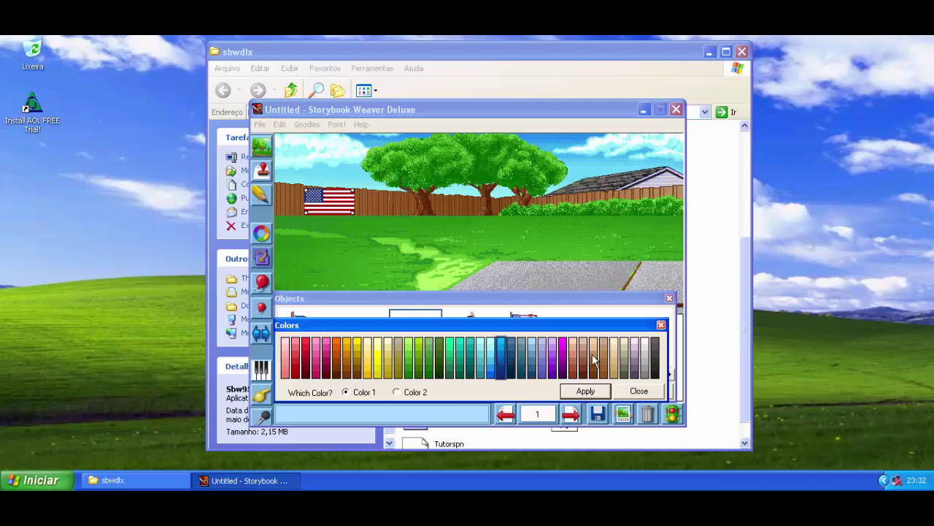
# - Try beige, blue and dark grey in turn as the flag's Color 1
pyautogui.click(615, 359)
pyautogui.click(568, 392)
pyautogui.click(502, 369)
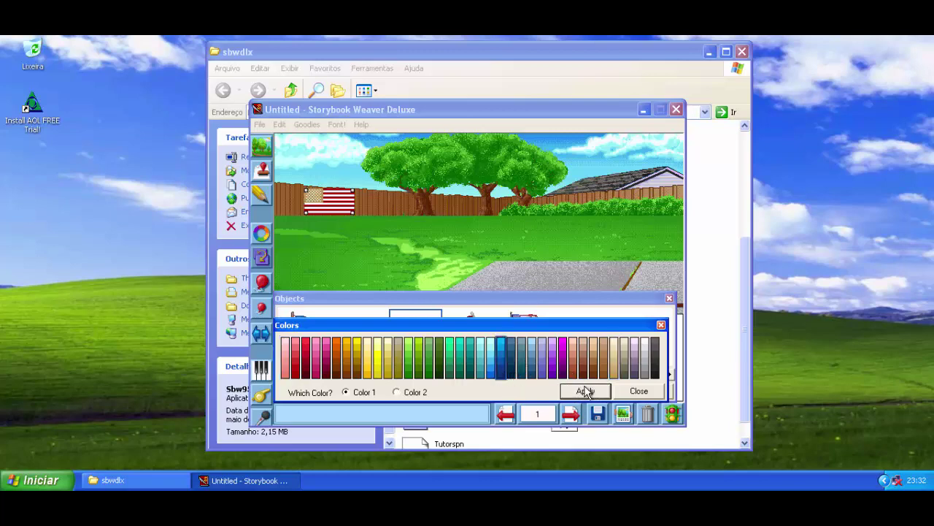
pyautogui.click(585, 392)
pyautogui.click(656, 357)
pyautogui.click(590, 390)
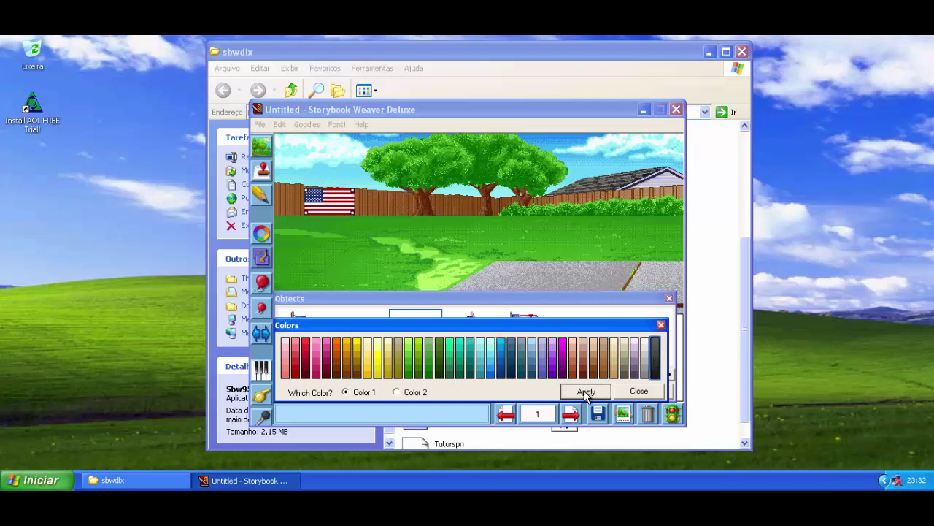
# - Set the flag's Color 1 to blue and close the color palette
pyautogui.click(503, 374)
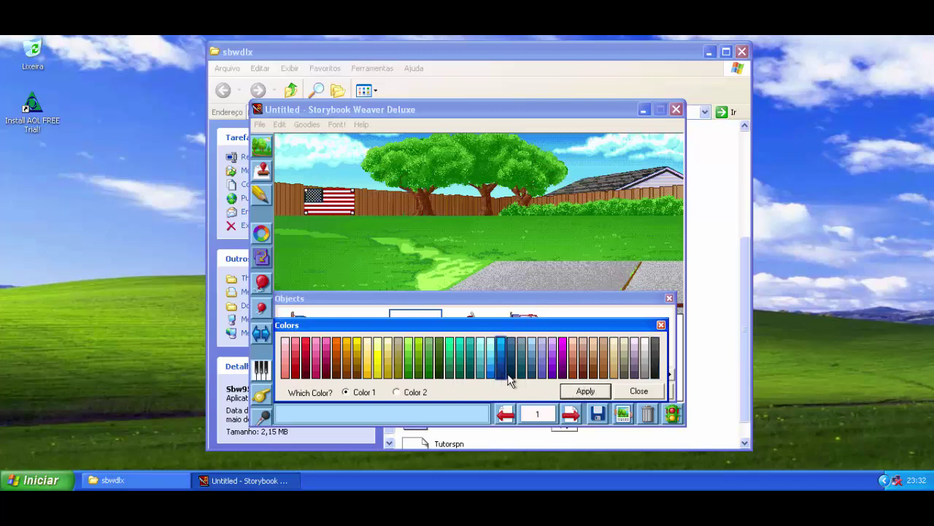
pyautogui.click(576, 392)
pyautogui.click(647, 392)
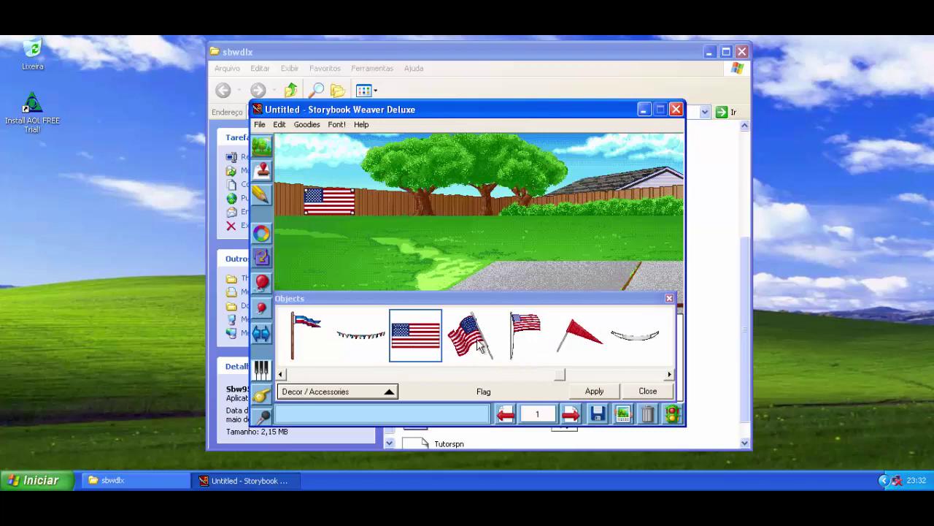
# - Add a second flat American flag and place it directly below the flag on the fence
pyautogui.click(610, 391)
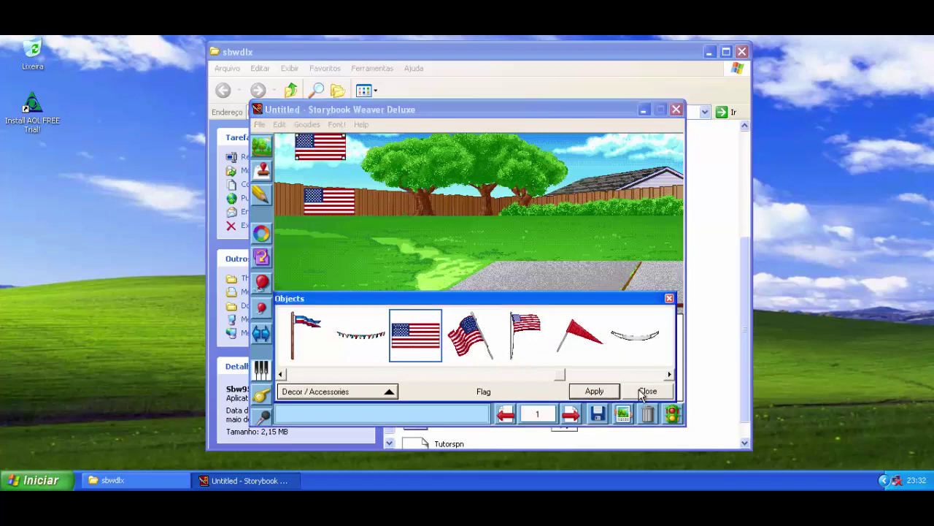
pyautogui.click(644, 392)
pyautogui.moveTo(332, 148); pyautogui.dragTo(335, 226)
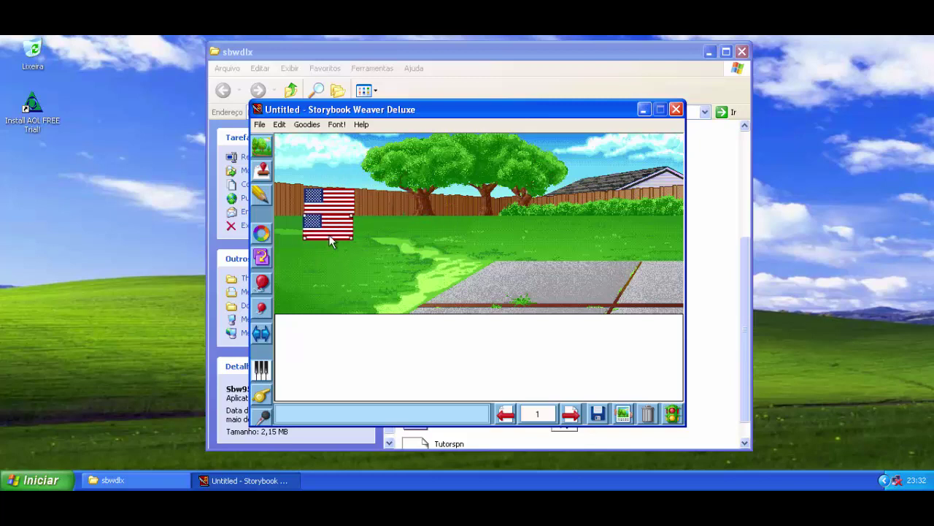
# - Bring the second flag to the front while overlapping the first flag, and move it down onto the grass
pyautogui.click(266, 263)
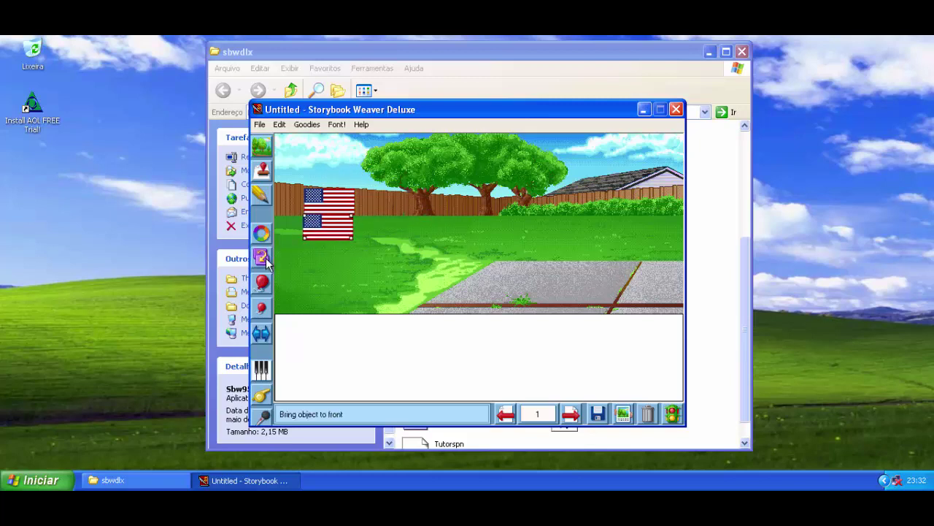
pyautogui.moveTo(343, 230); pyautogui.dragTo(373, 202)
pyautogui.click(264, 265)
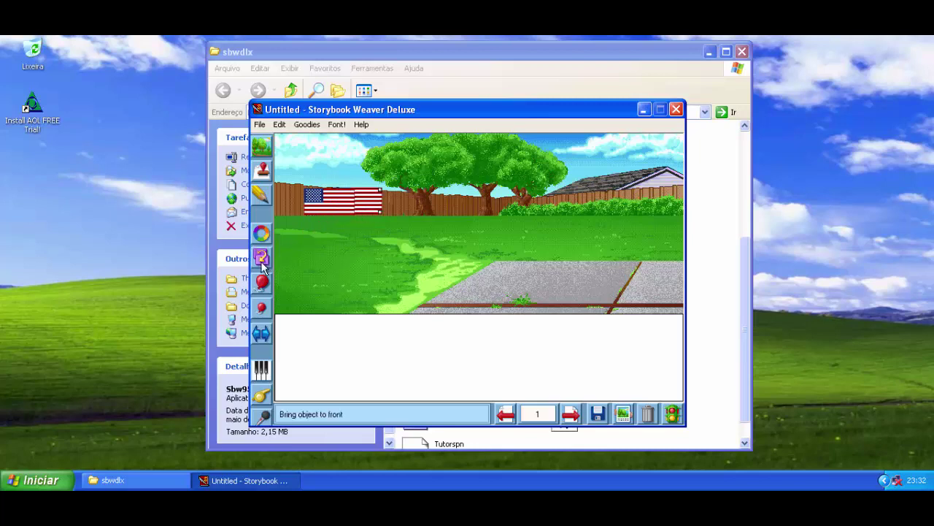
pyautogui.click(265, 260)
pyautogui.moveTo(343, 212); pyautogui.dragTo(329, 252)
# - Make the second flag four increments bigger and move it onto the concrete slab
pyautogui.click(264, 284)
pyautogui.click(265, 284)
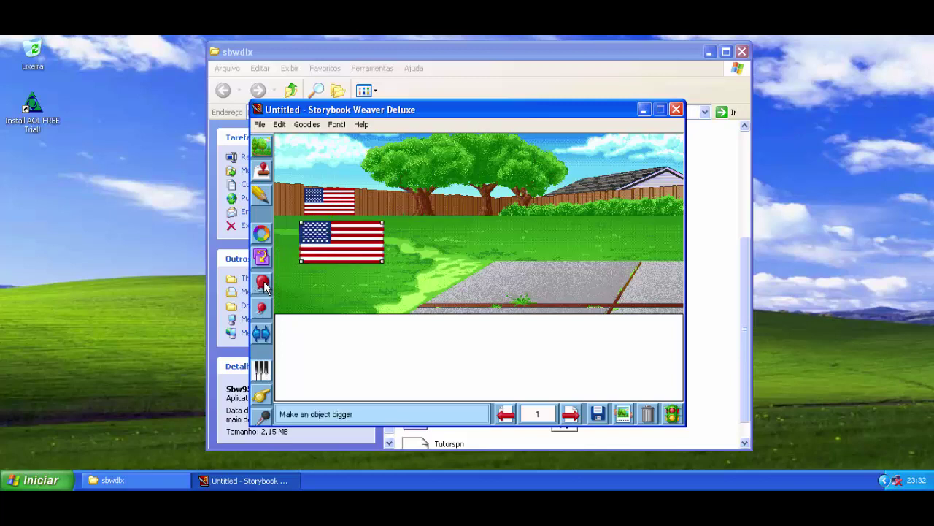
pyautogui.click(264, 285)
pyautogui.click(264, 285)
pyautogui.moveTo(441, 261); pyautogui.dragTo(503, 267)
# - Shrink the flag on the concrete slab by seven increments
pyautogui.click(265, 308)
pyautogui.click(265, 308)
pyautogui.click(266, 310)
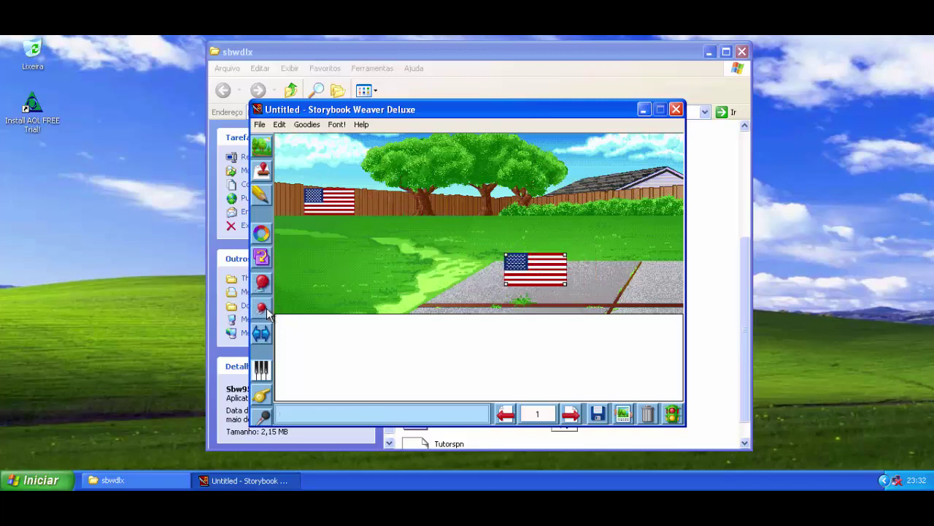
pyautogui.click(266, 310)
pyautogui.click(265, 310)
pyautogui.click(266, 310)
pyautogui.click(266, 310)
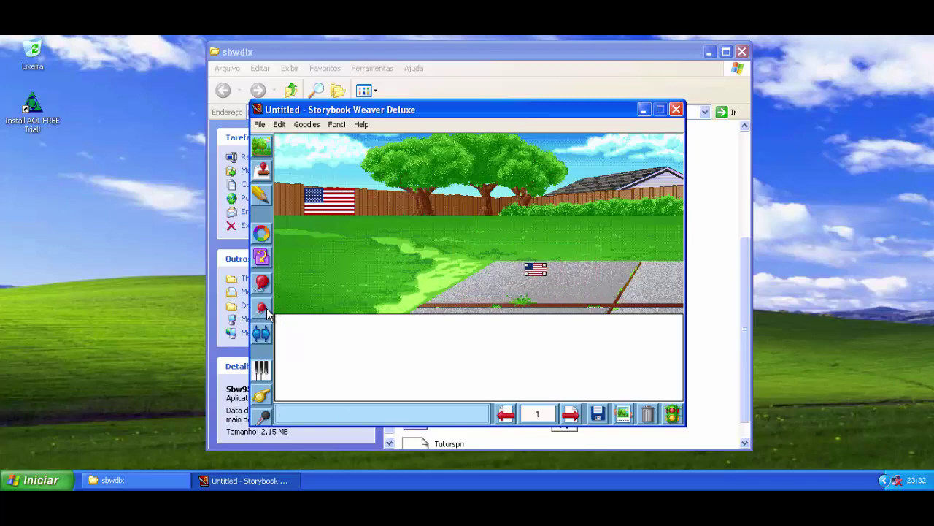
# - Move the small flag up onto the rightmost tree's foliage and flip it
pyautogui.moveTo(538, 252); pyautogui.dragTo(523, 180)
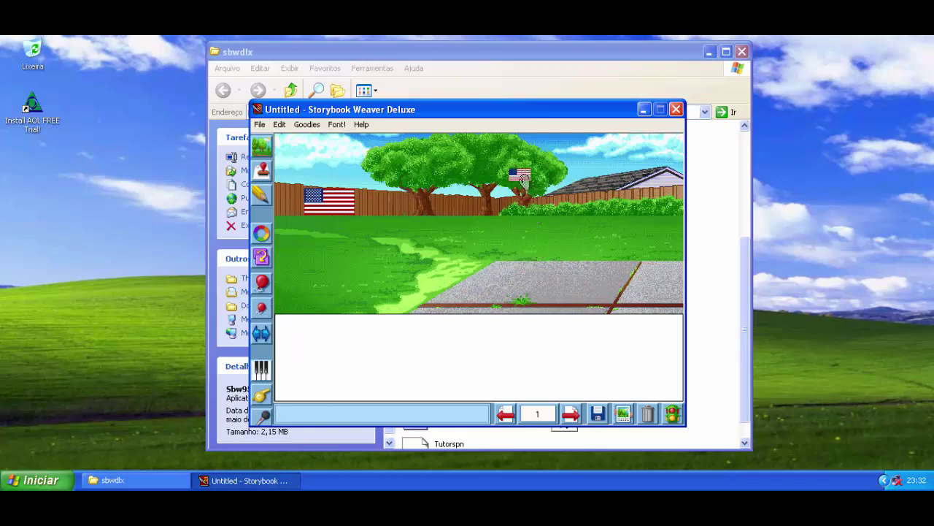
pyautogui.click(260, 335)
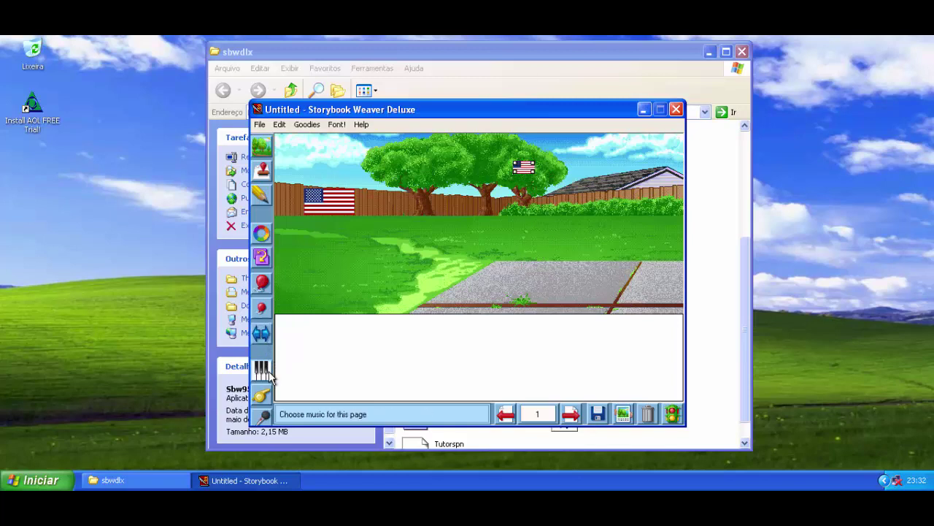
# - Look through the Storybook Weaver music choices for the page and close the music list without applying one
pyautogui.click(261, 369)
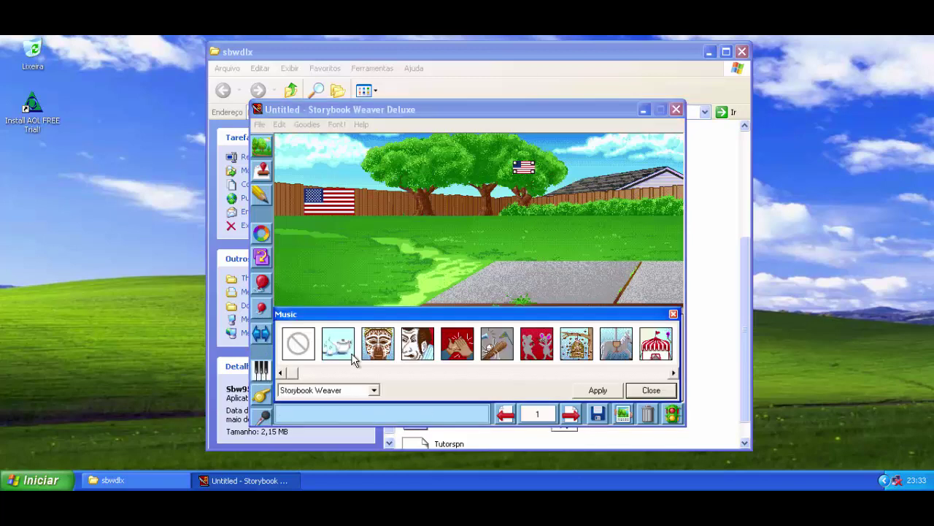
pyautogui.click(495, 372)
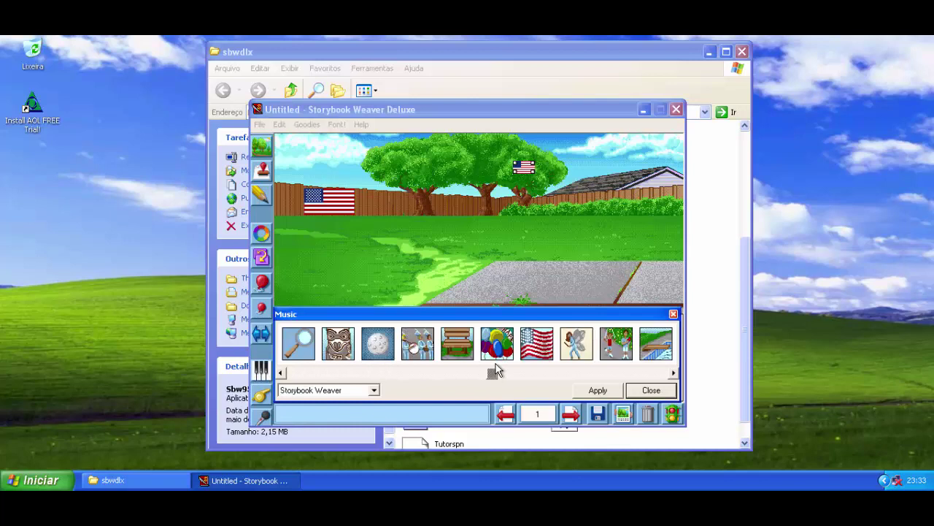
pyautogui.click(674, 373)
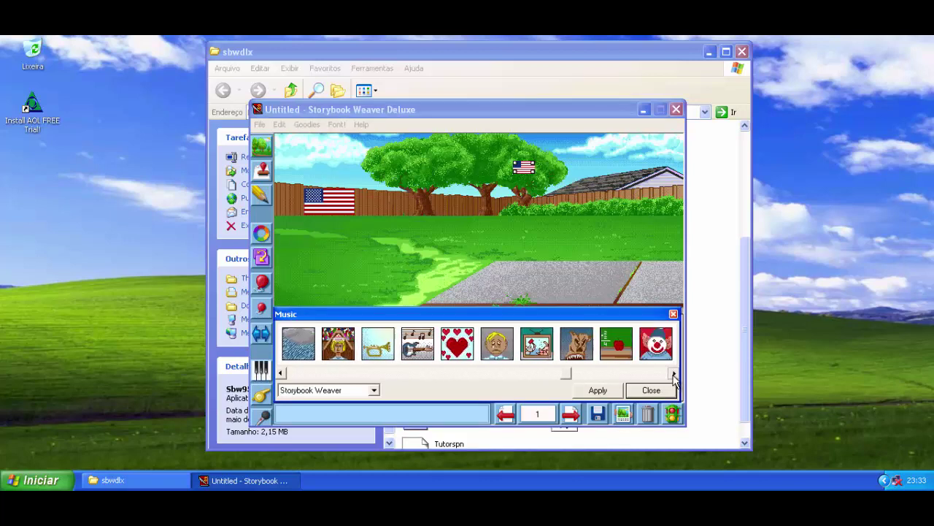
pyautogui.click(282, 372)
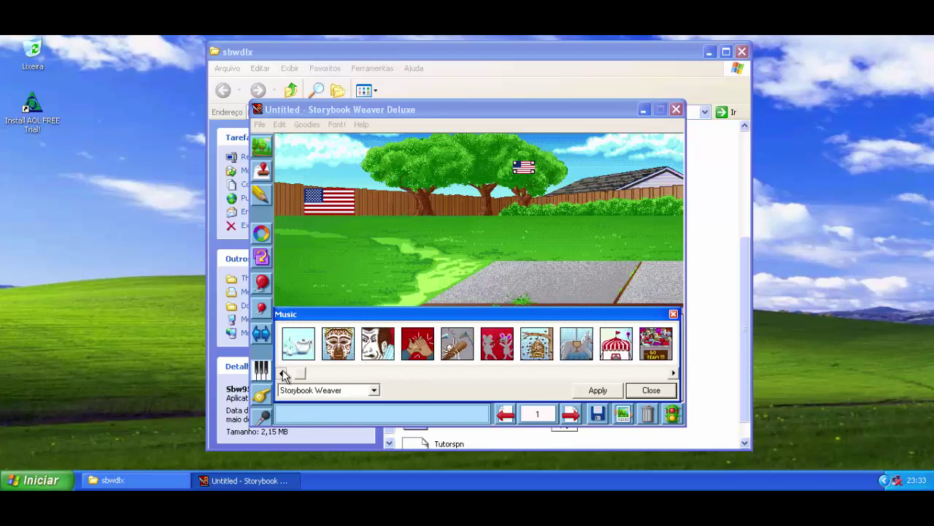
pyautogui.click(645, 393)
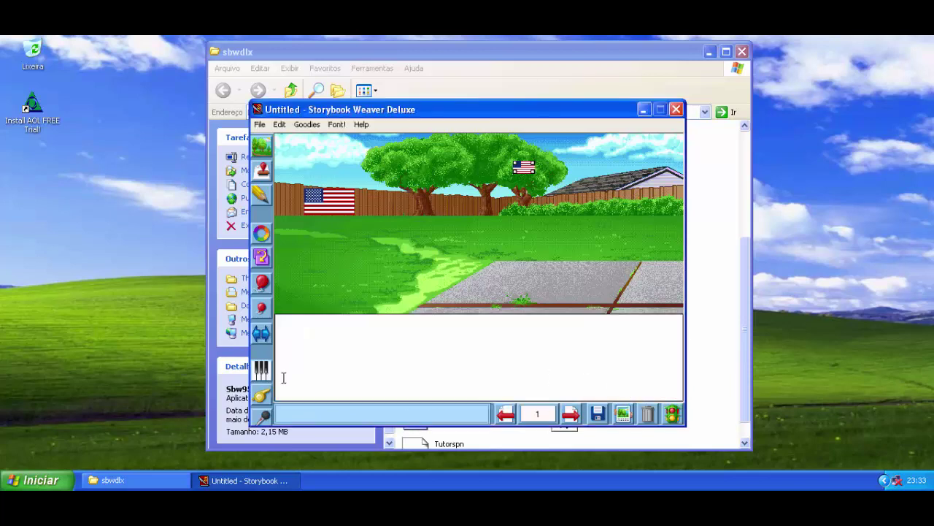
# - View the page's sound choices and the available music categories, closing both without applying anything
pyautogui.click(261, 394)
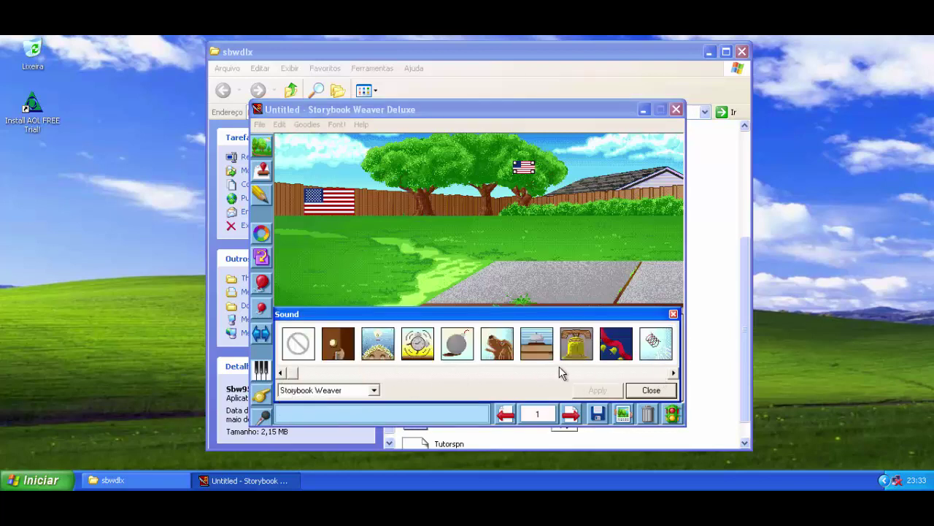
pyautogui.click(650, 391)
pyautogui.click(261, 369)
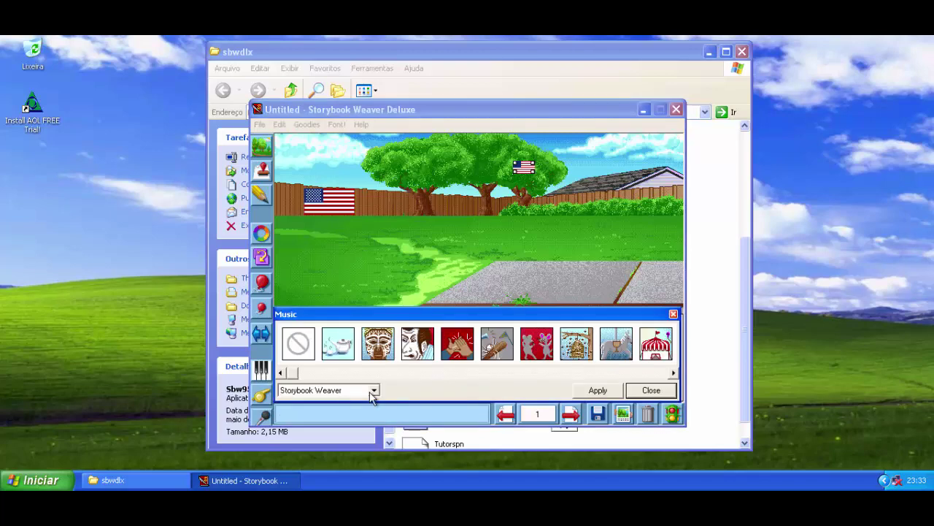
pyautogui.click(374, 391)
pyautogui.click(374, 394)
pyautogui.click(651, 391)
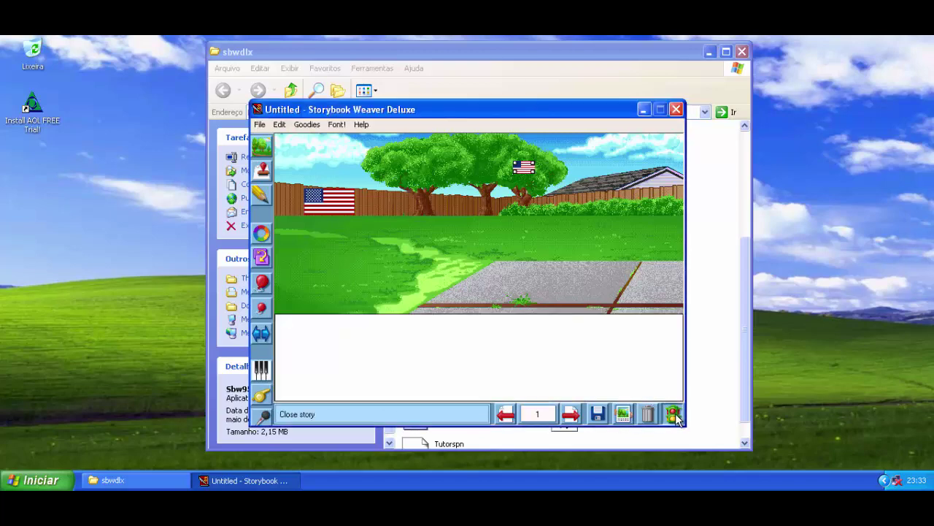
# - Close the current story without saving it and return to the main screen
pyautogui.click(671, 414)
pyautogui.click(493, 301)
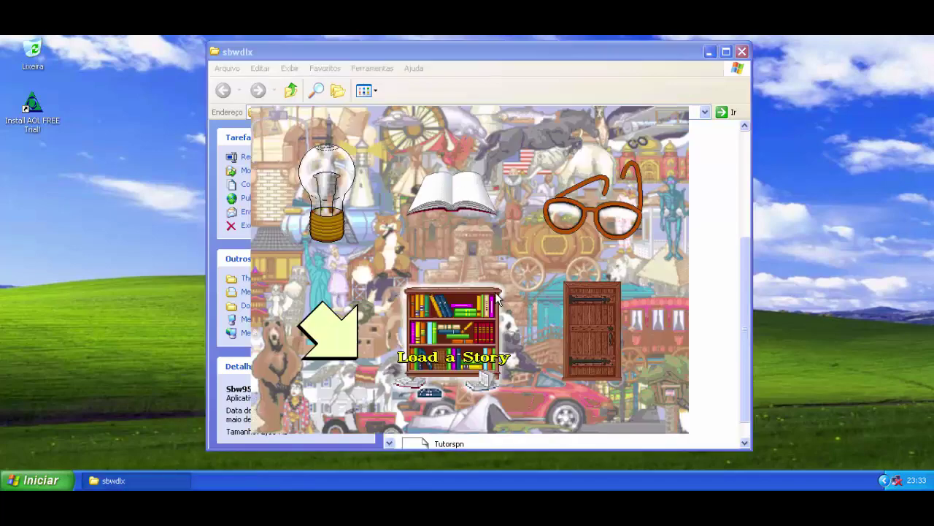
# - Start opening a story to read and look for it in the "Arquivos de programas" folder on drive C:
pyautogui.click(601, 199)
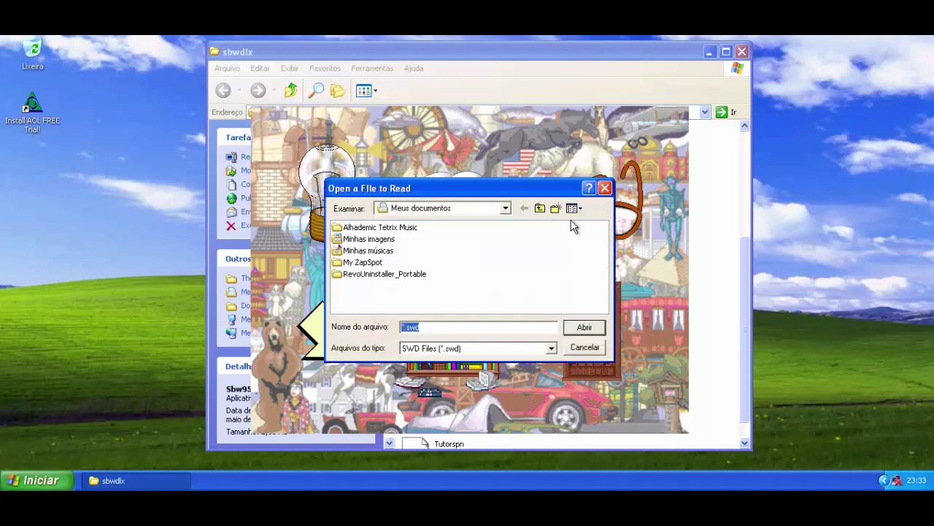
pyautogui.click(506, 209)
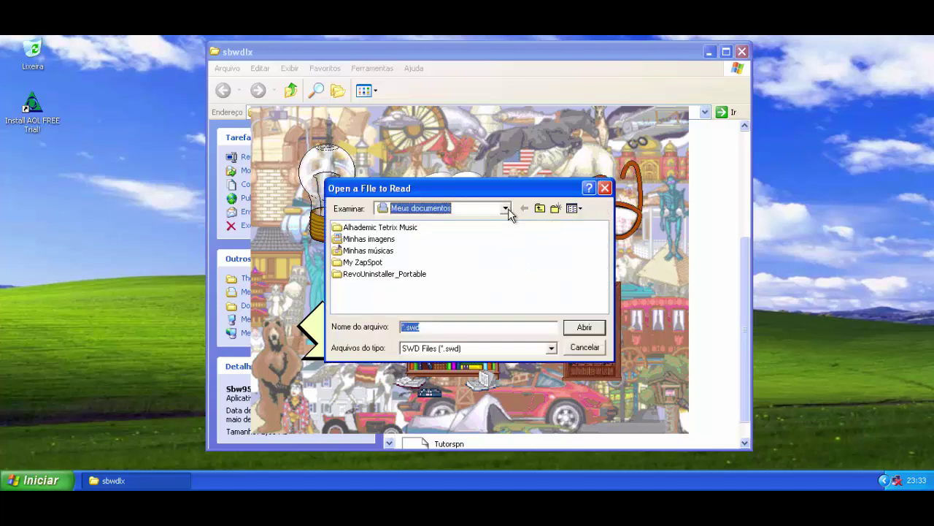
pyautogui.click(506, 210)
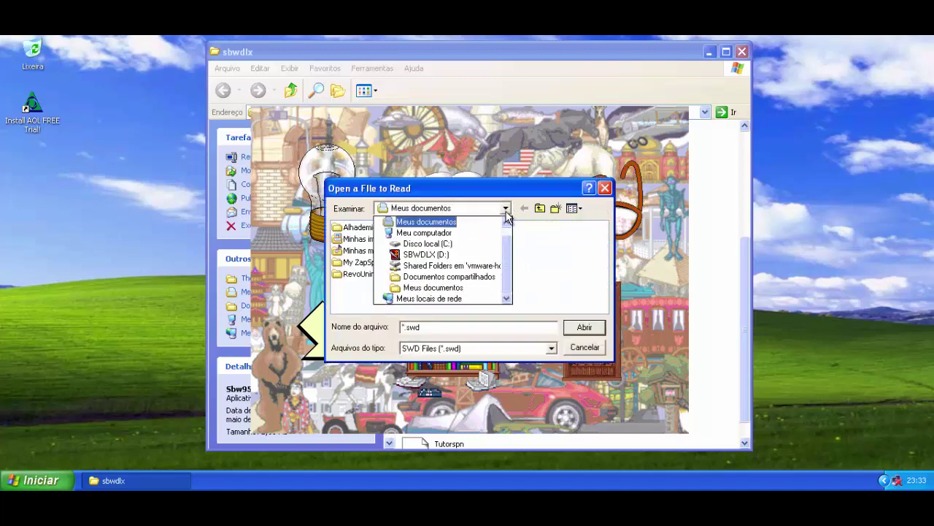
pyautogui.click(420, 244)
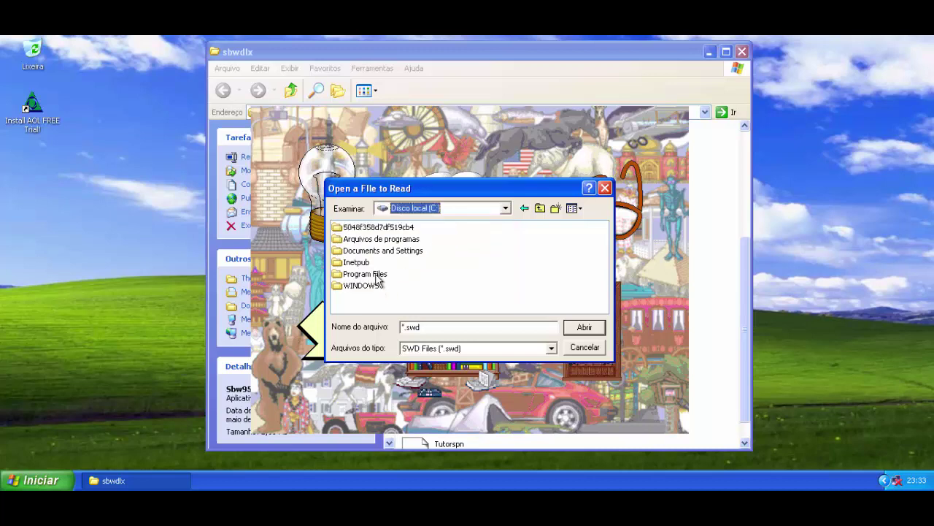
pyautogui.doubleClick(394, 239)
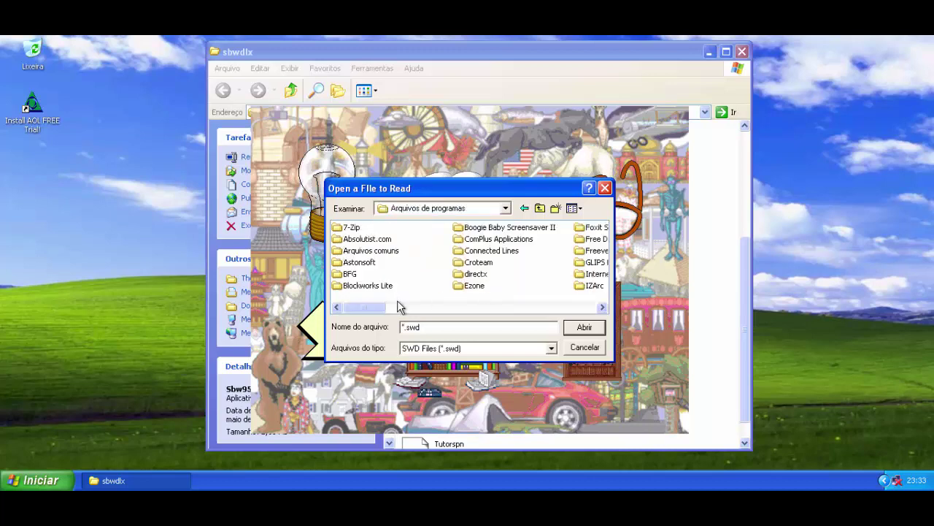
pyautogui.scroll(-1, 385, 298)
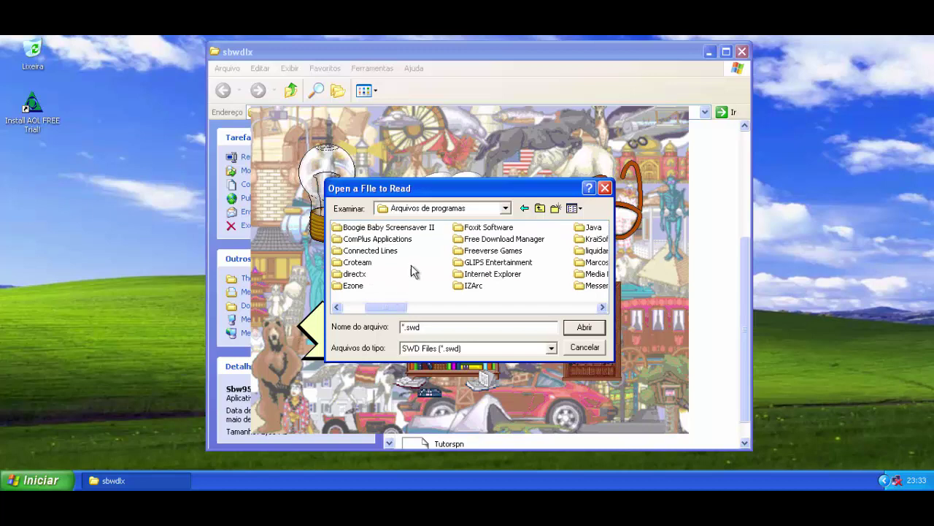
pyautogui.scroll(-2, 416, 267)
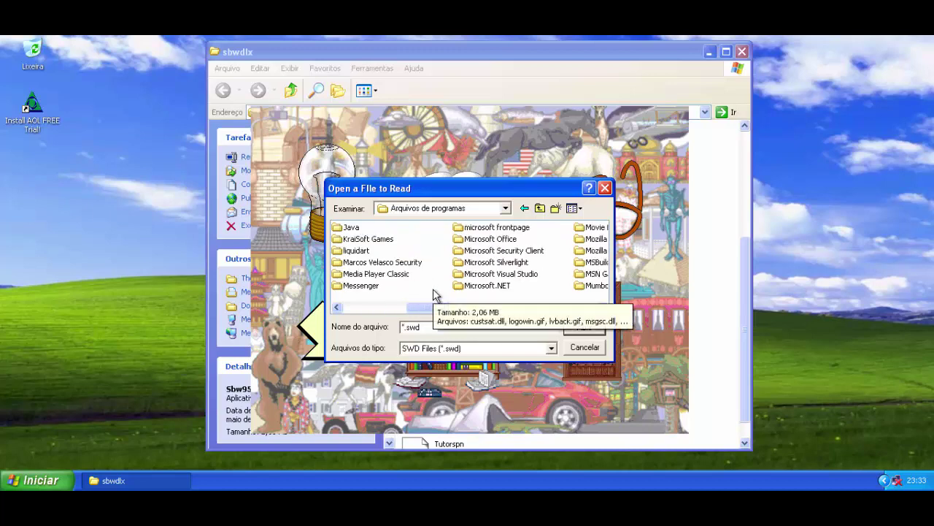
pyautogui.scroll(-2, 433, 293)
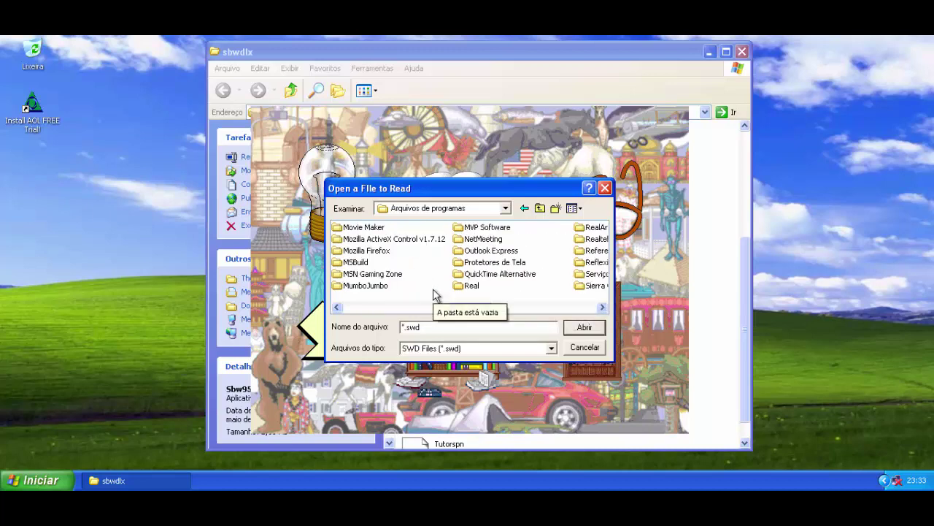
pyautogui.scroll(-1, 433, 294)
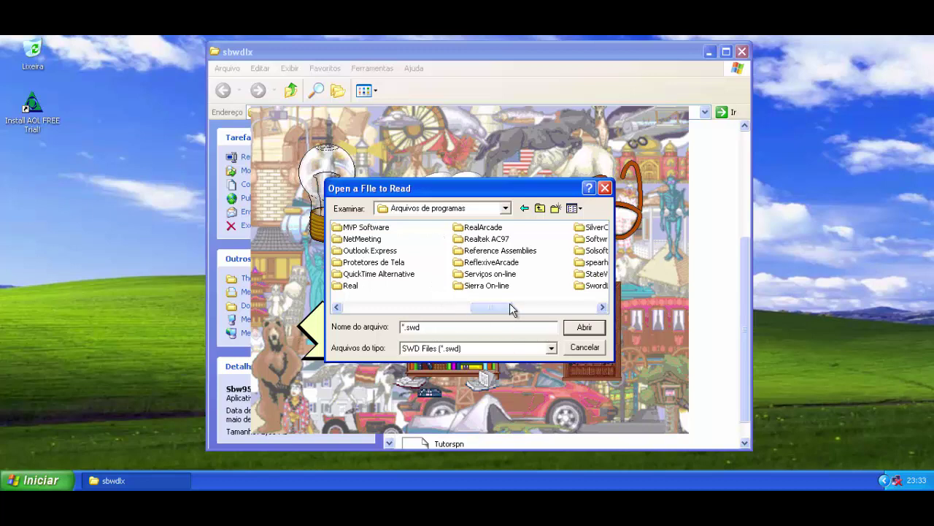
pyautogui.moveTo(509, 308)
pyautogui.mouseDown()
pyautogui.moveTo(438, 319)
pyautogui.moveTo(501, 312)
pyautogui.mouseUp()
pyautogui.moveTo(516, 313); pyautogui.dragTo(541, 314)
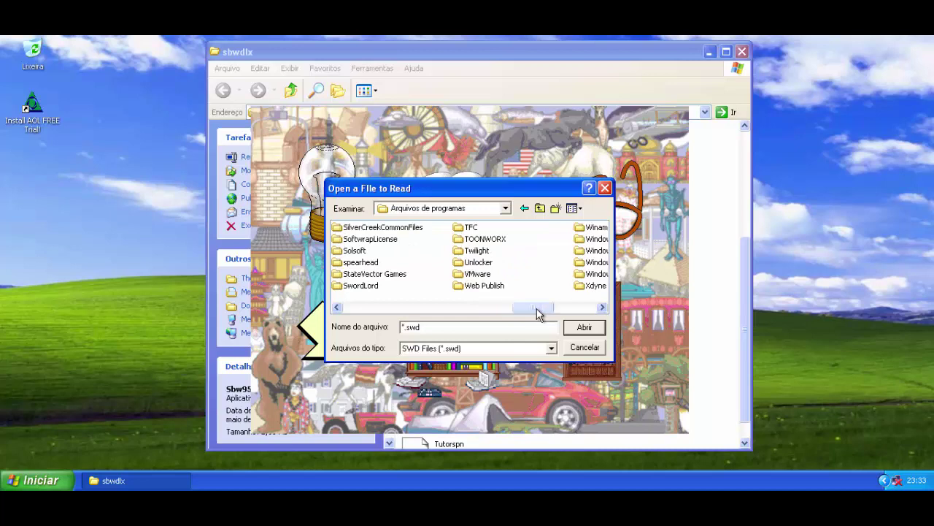
pyautogui.click(523, 208)
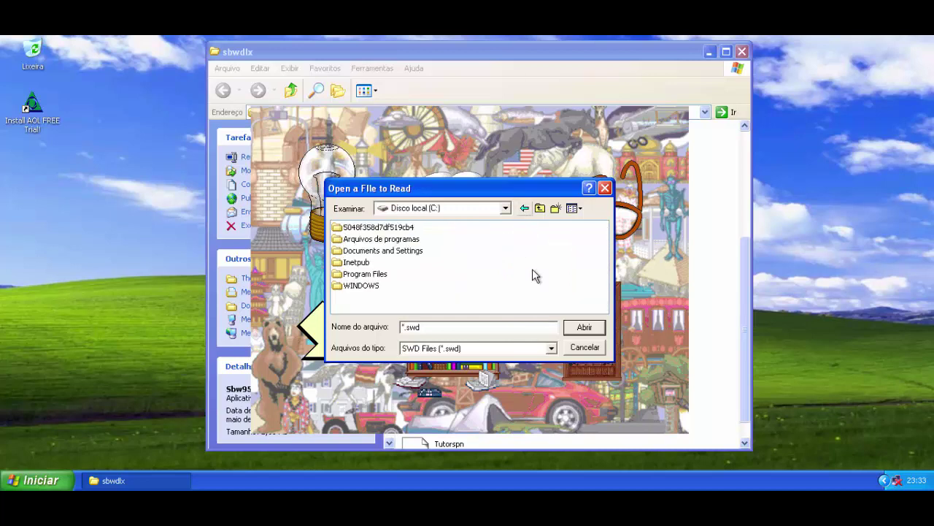
# - Look for stories in the Resource, Strystrt and Tunes folders of sbwdlx, under Program Files' The Learning Company folder, and cancel opening
pyautogui.doubleClick(385, 275)
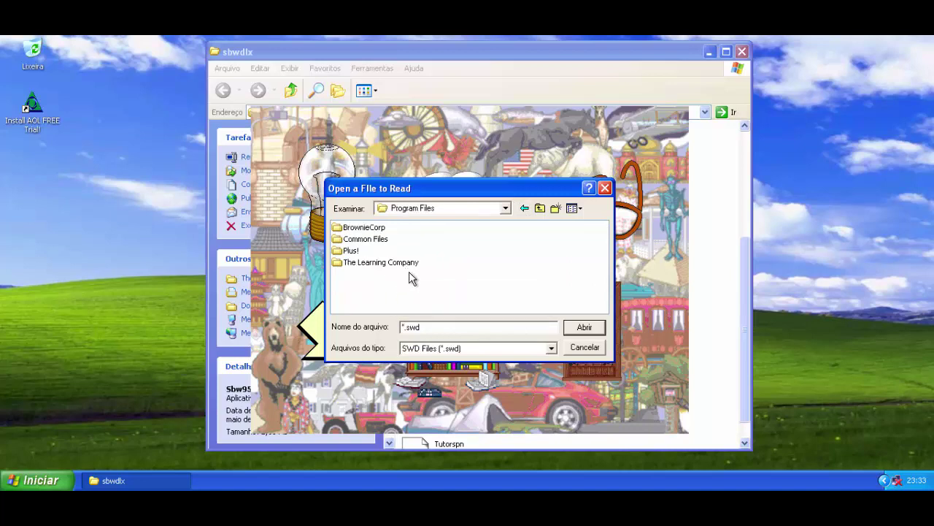
pyautogui.click(371, 228)
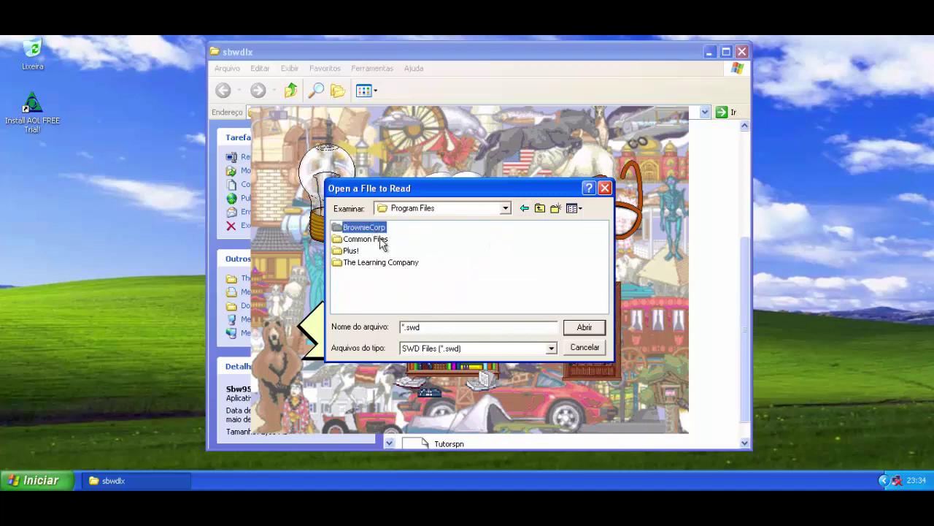
pyautogui.doubleClick(387, 263)
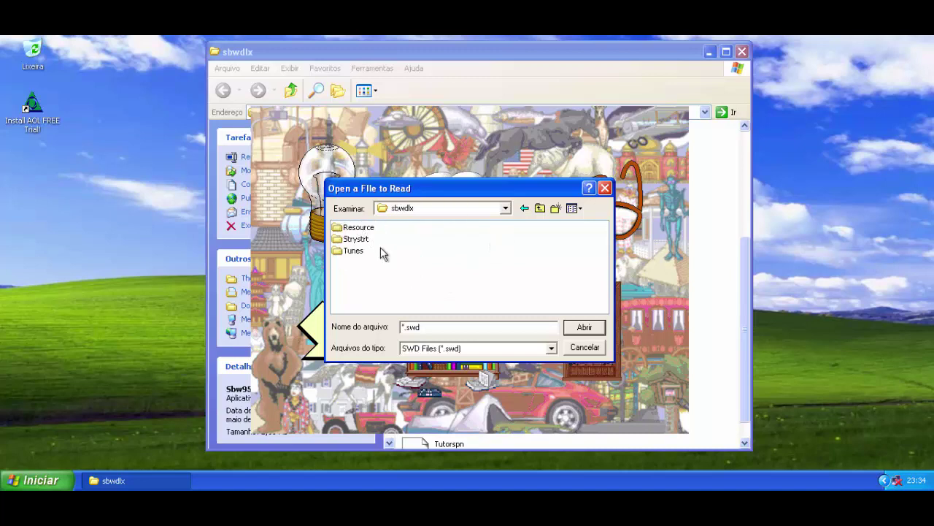
pyautogui.doubleClick(365, 228)
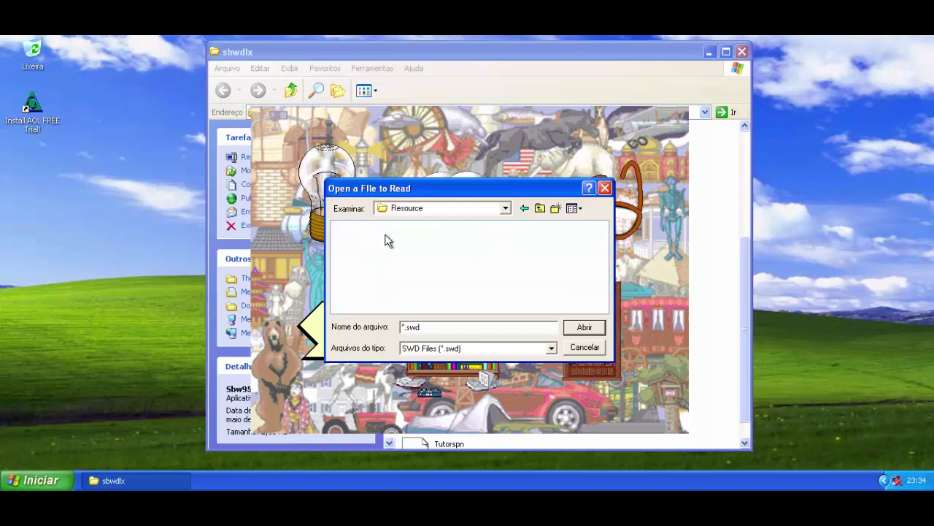
pyautogui.press('BackSpace')
pyautogui.doubleClick(365, 237)
pyautogui.click(523, 209)
pyautogui.doubleClick(358, 256)
pyautogui.click(584, 347)
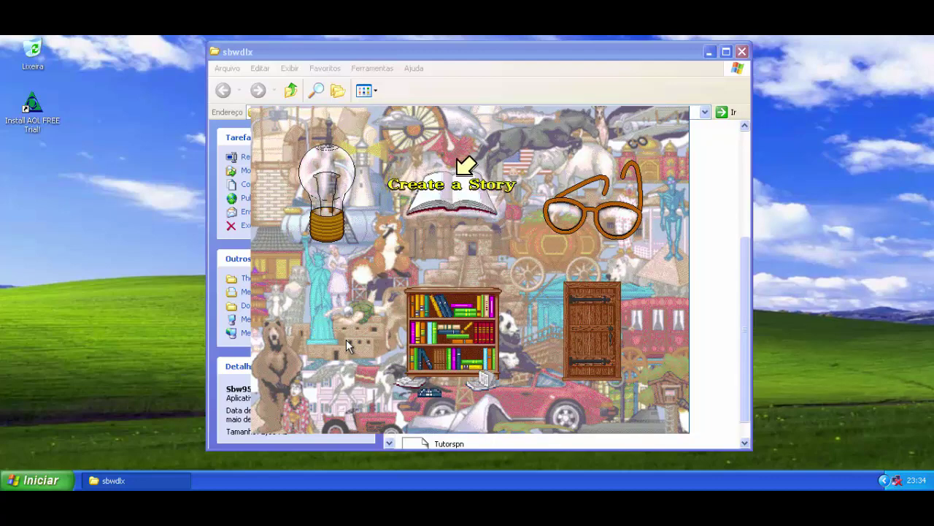
pyautogui.click(460, 178)
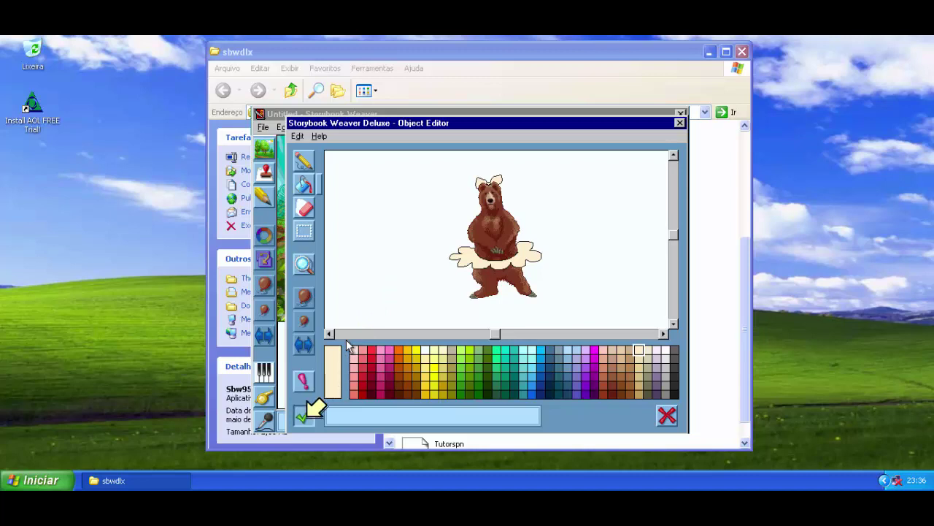
pyautogui.click(305, 415)
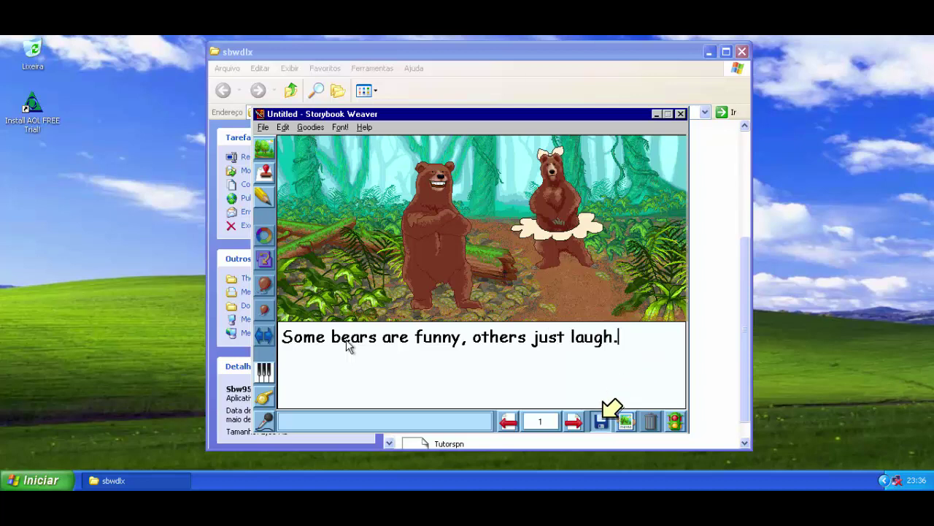
pyautogui.click(600, 421)
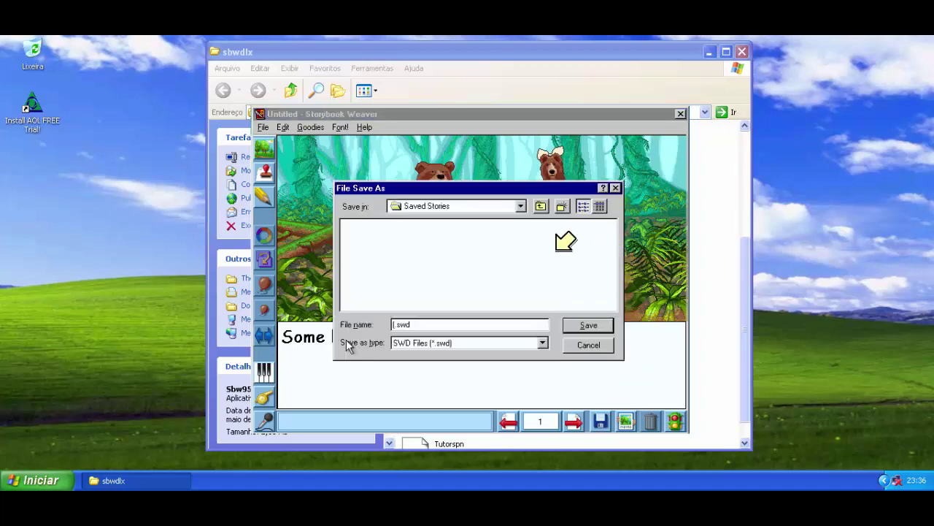
pyautogui.click(413, 321)
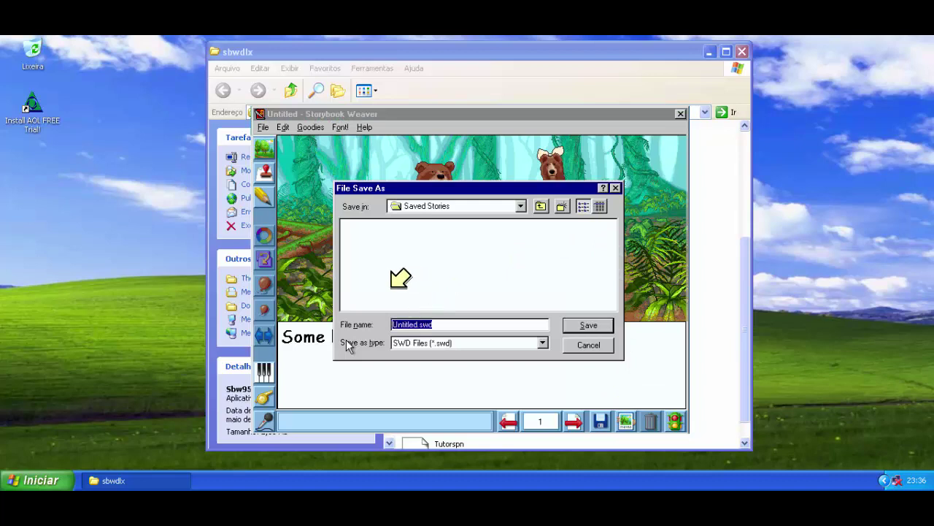
pyautogui.write('My bear story.swd')
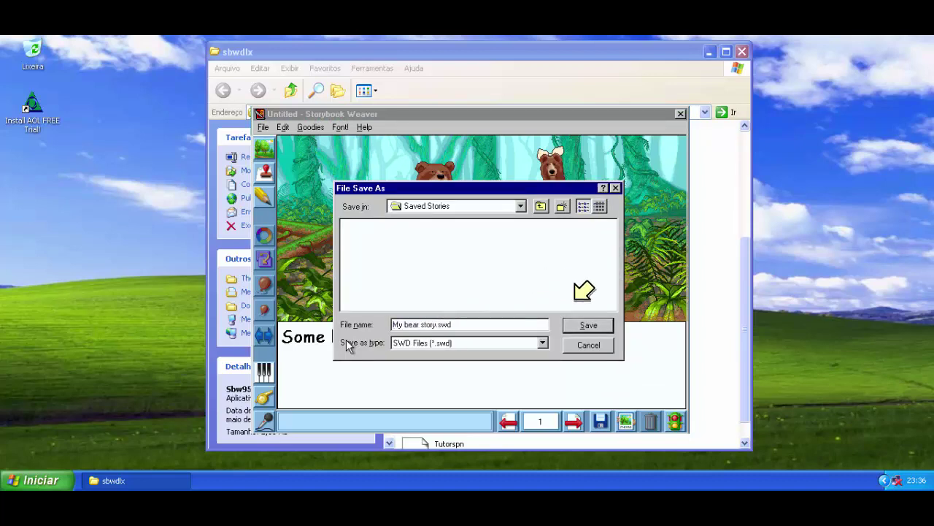
pyautogui.click(584, 326)
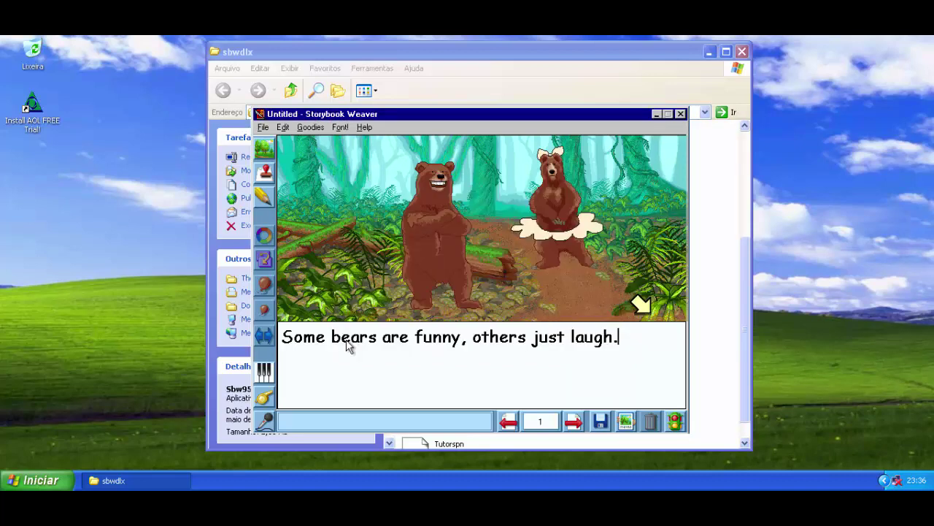
pyautogui.click(673, 420)
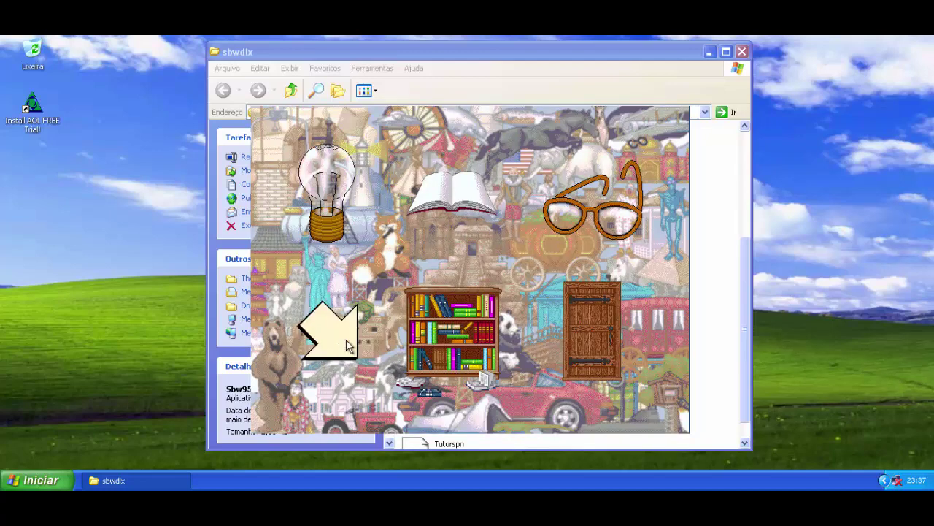
# - Look for a story to edit in the "Meus documentos" folder, cancel opening, and exit the program from the main screen
pyautogui.click(446, 314)
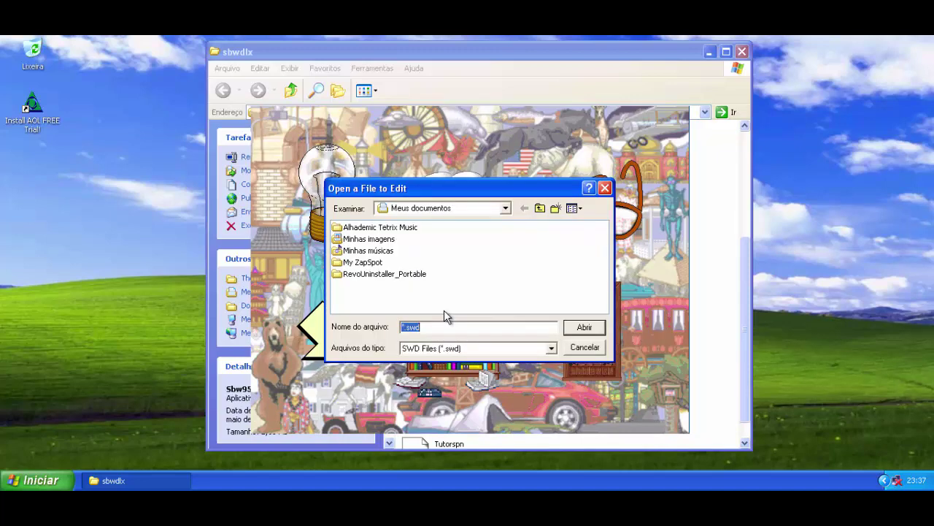
pyautogui.click(584, 348)
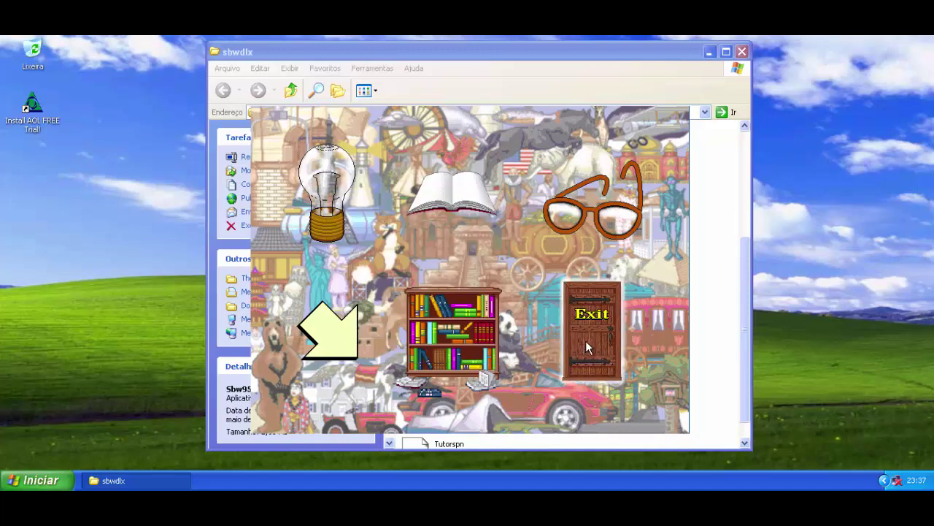
pyautogui.click(586, 348)
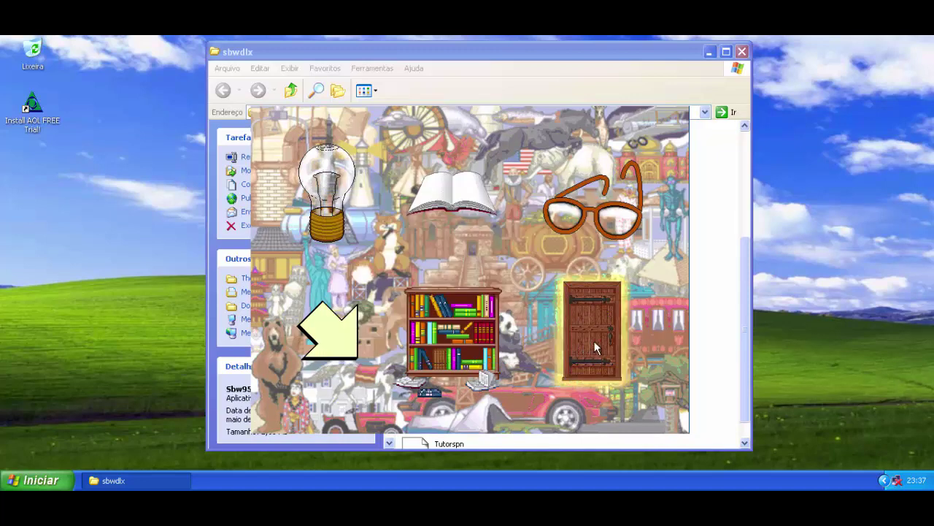